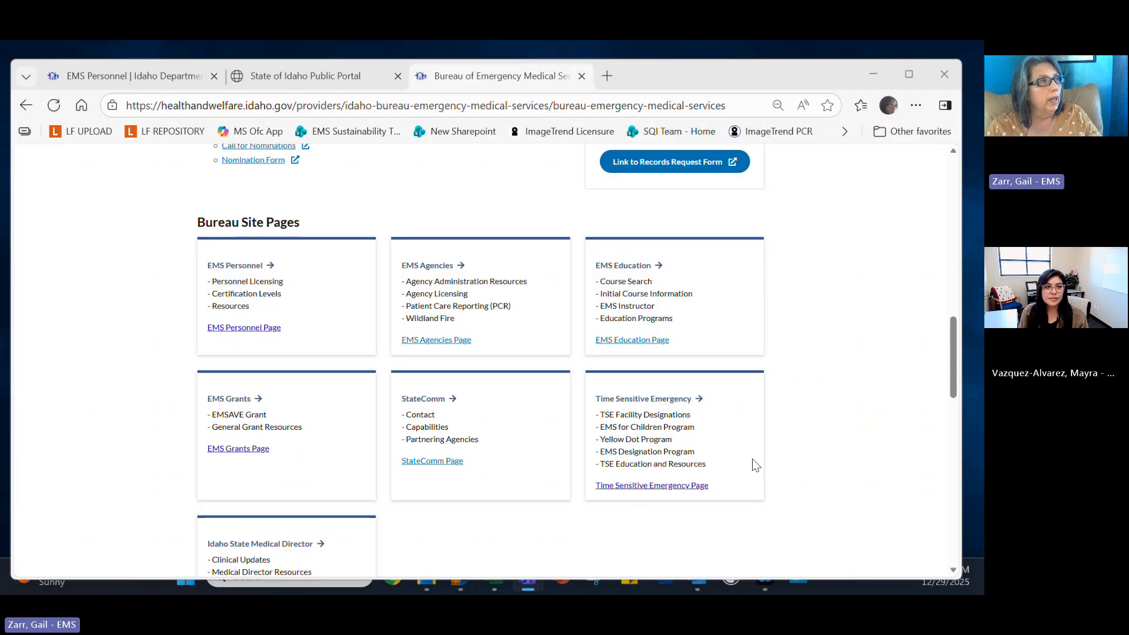
Open the EMS Grants page on the Idaho Health & Welfare site and read through it.
{"action": "scroll", "coordinate": [360, 243], "scroll_direction": "up", "scroll_amount": 6}
{"action": "scroll", "coordinate": [360, 244], "scroll_direction": "up", "scroll_amount": 6}
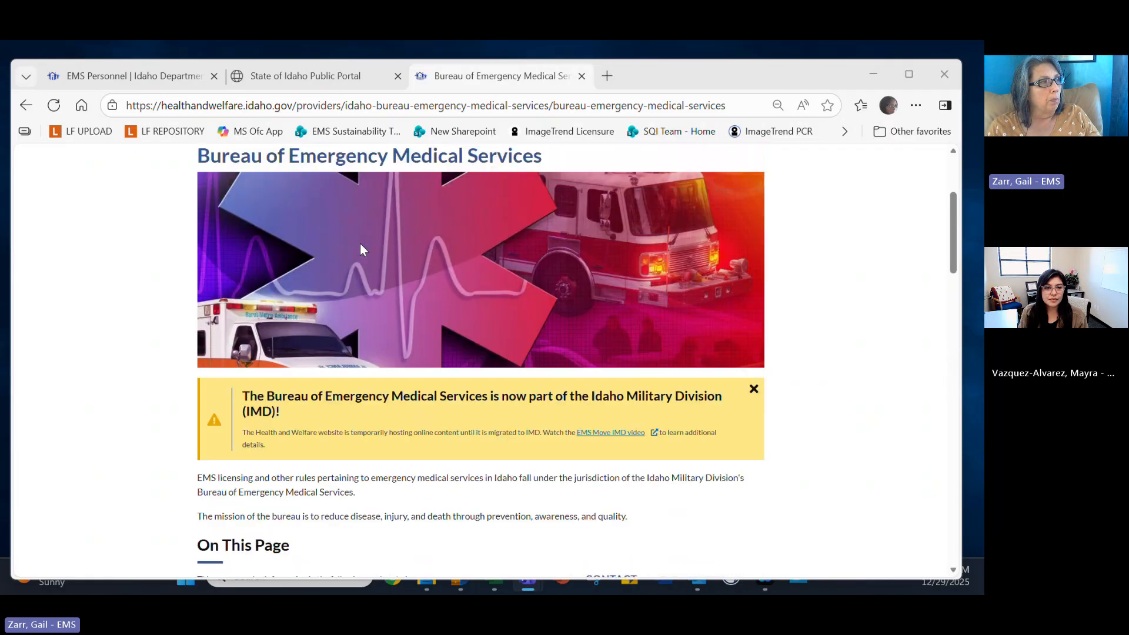
{"action": "scroll", "coordinate": [361, 244], "scroll_direction": "down", "scroll_amount": 10}
{"action": "scroll", "coordinate": [360, 244], "scroll_direction": "down", "scroll_amount": 2}
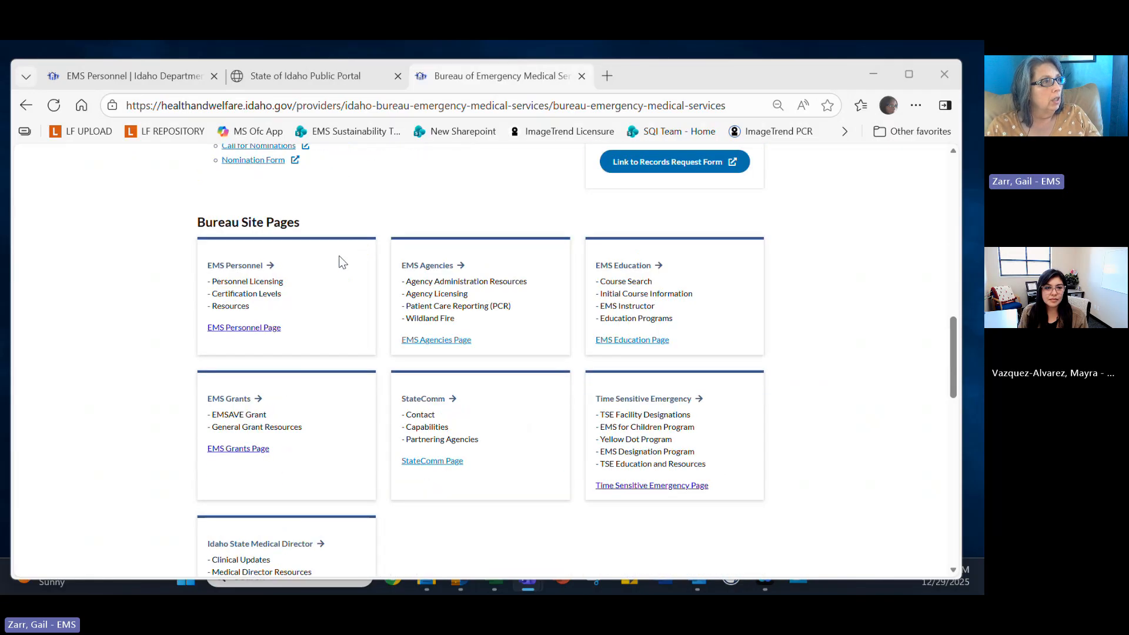
{"action": "left_click", "coordinate": [244, 450]}
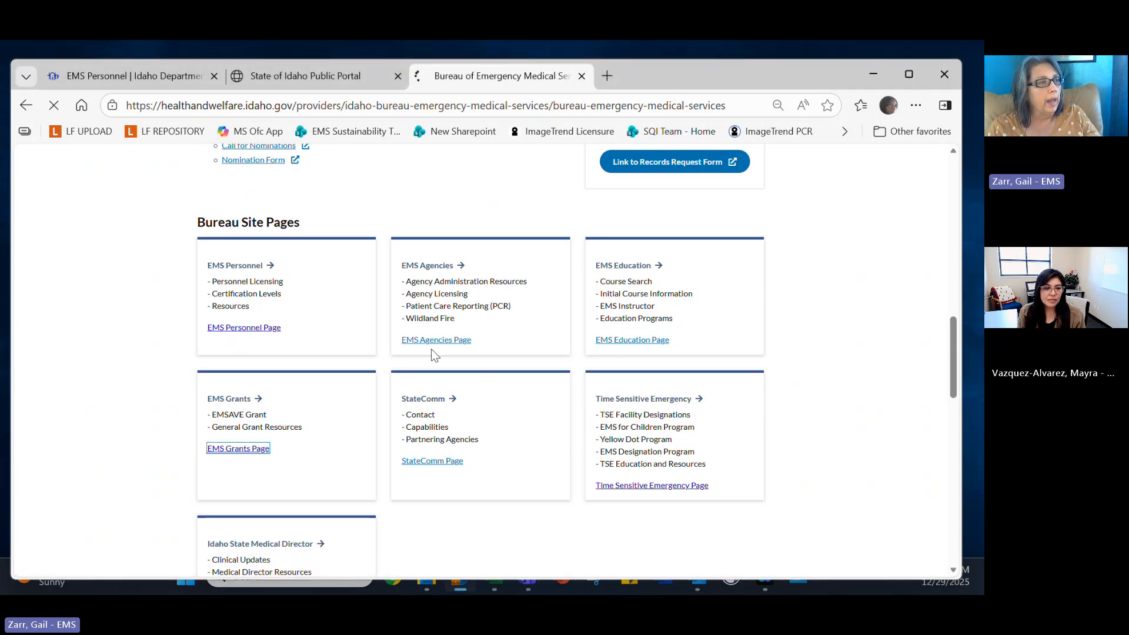
{"action": "scroll", "coordinate": [458, 353], "scroll_direction": "down", "scroll_amount": 8}
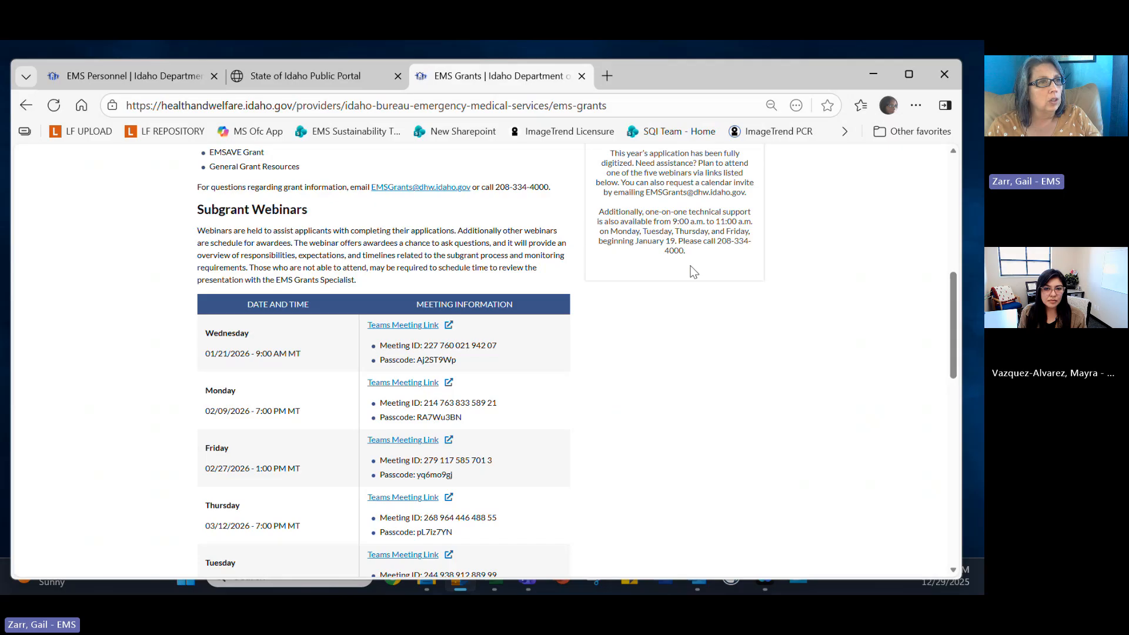
{"action": "scroll", "coordinate": [693, 271], "scroll_direction": "up", "scroll_amount": 1}
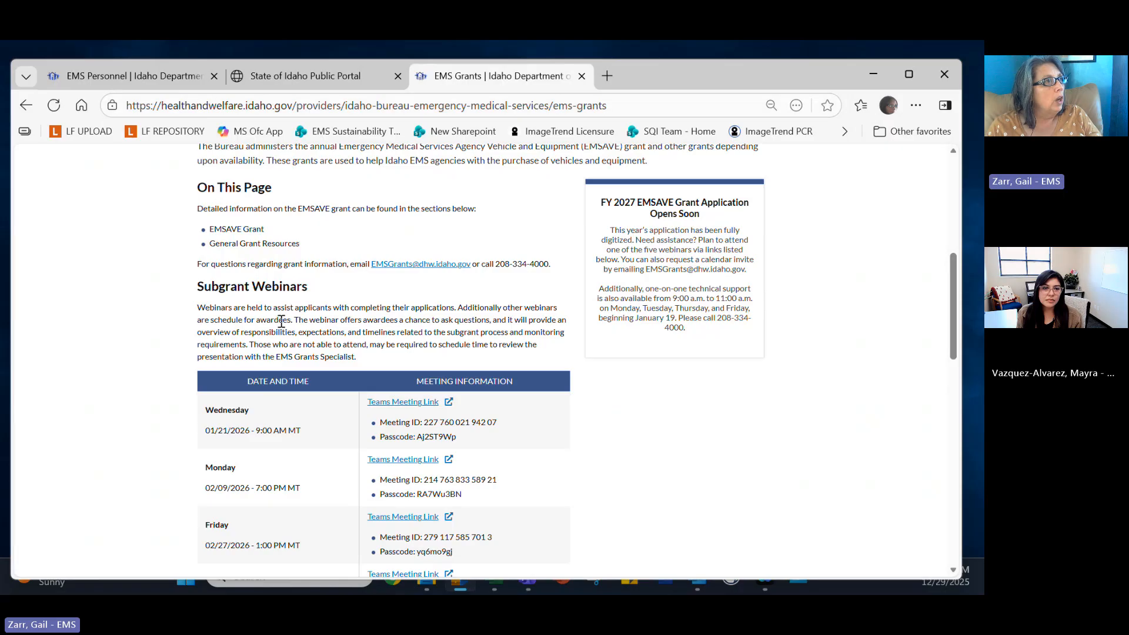
{"action": "scroll", "coordinate": [285, 312], "scroll_direction": "up", "scroll_amount": 2}
{"action": "scroll", "coordinate": [286, 312], "scroll_direction": "up", "scroll_amount": 5}
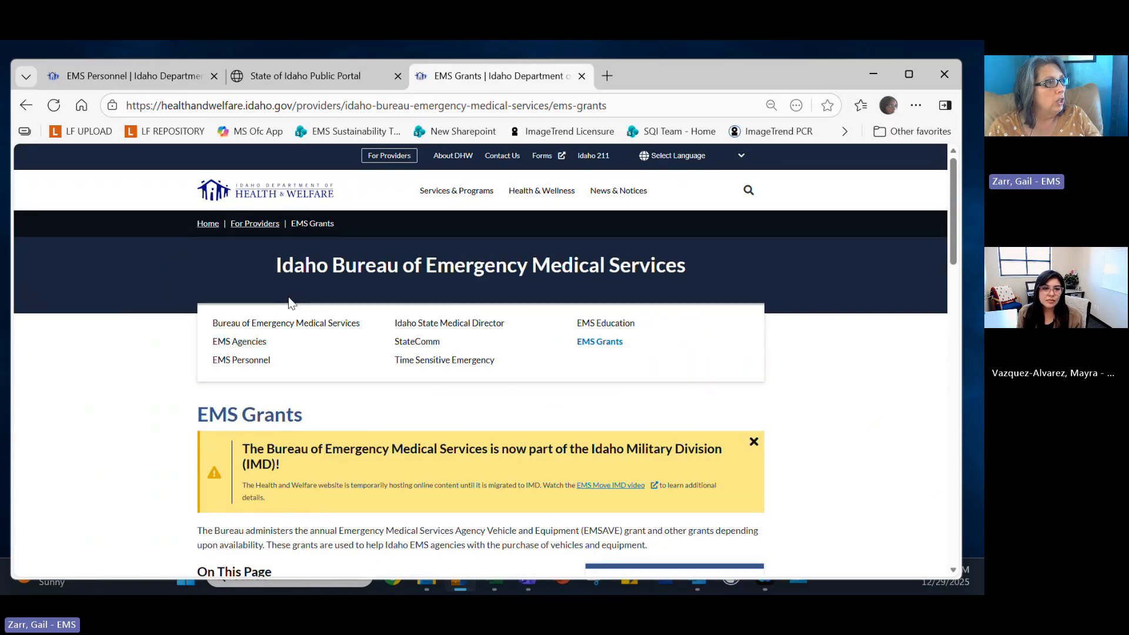
Go to EMS Personnel, glance at the IGEMS applications list, then return to its IGEMS Quick Links.
{"action": "left_click", "coordinate": [260, 360]}
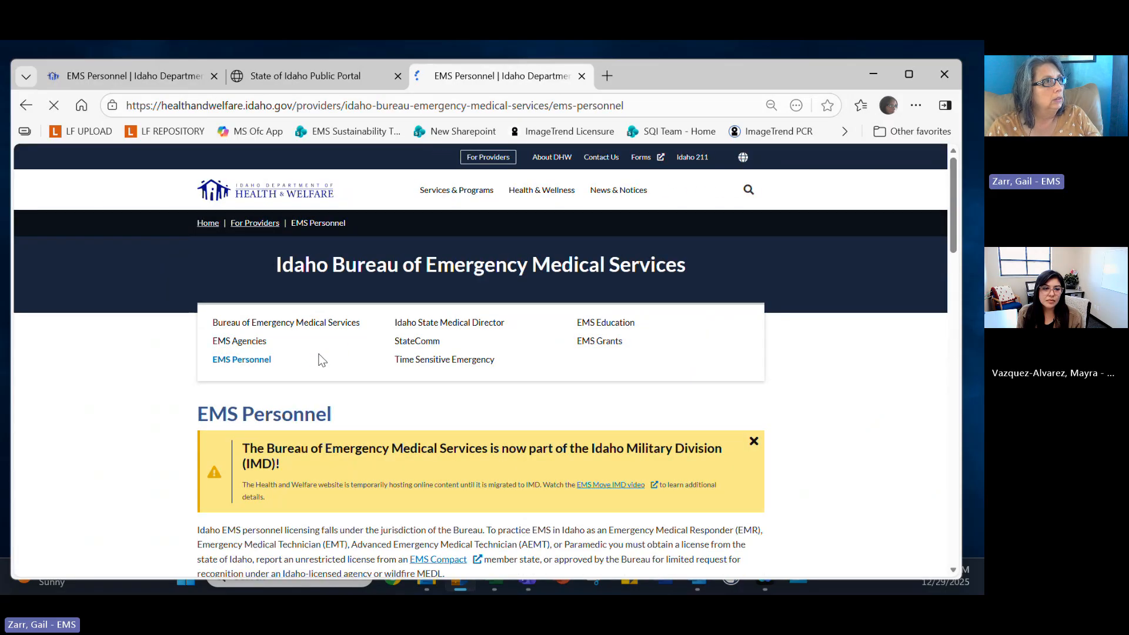
{"action": "left_click", "coordinate": [306, 75]}
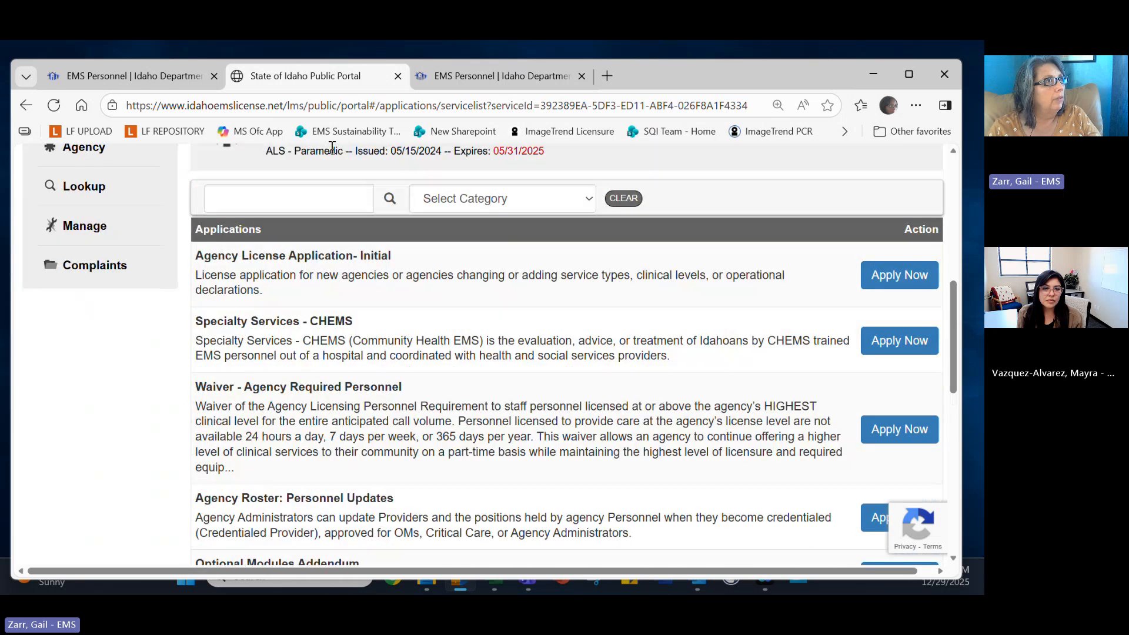
{"action": "left_click", "coordinate": [473, 75]}
{"action": "mouse_move", "coordinate": [457, 174]}
{"action": "scroll", "coordinate": [432, 318], "scroll_direction": "down", "scroll_amount": 5}
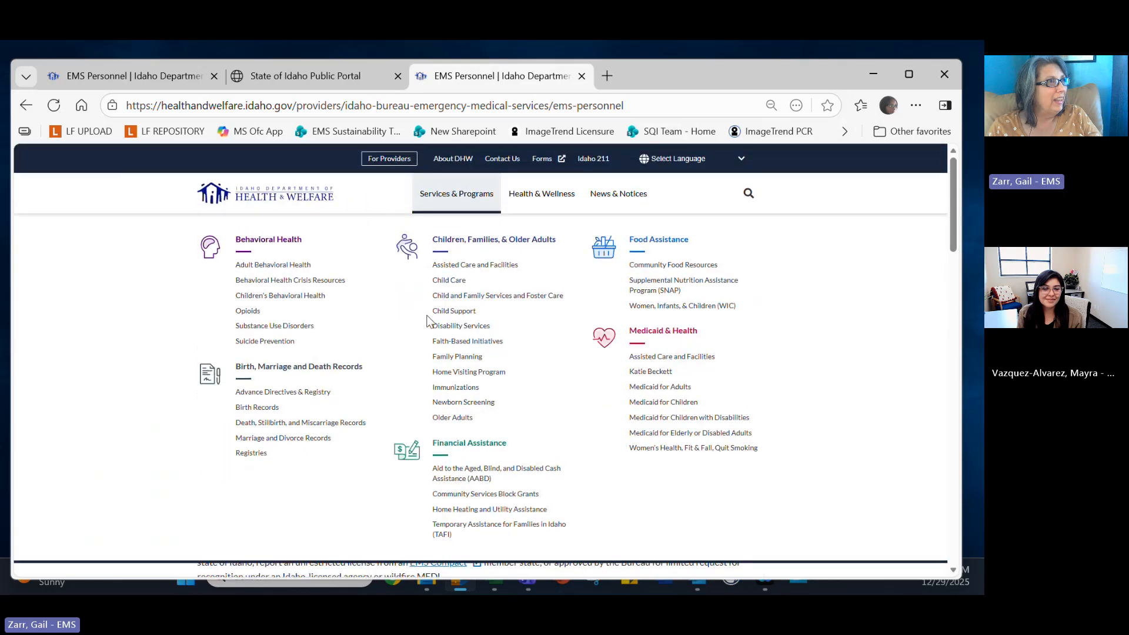
{"action": "scroll", "coordinate": [376, 325], "scroll_direction": "down", "scroll_amount": 1}
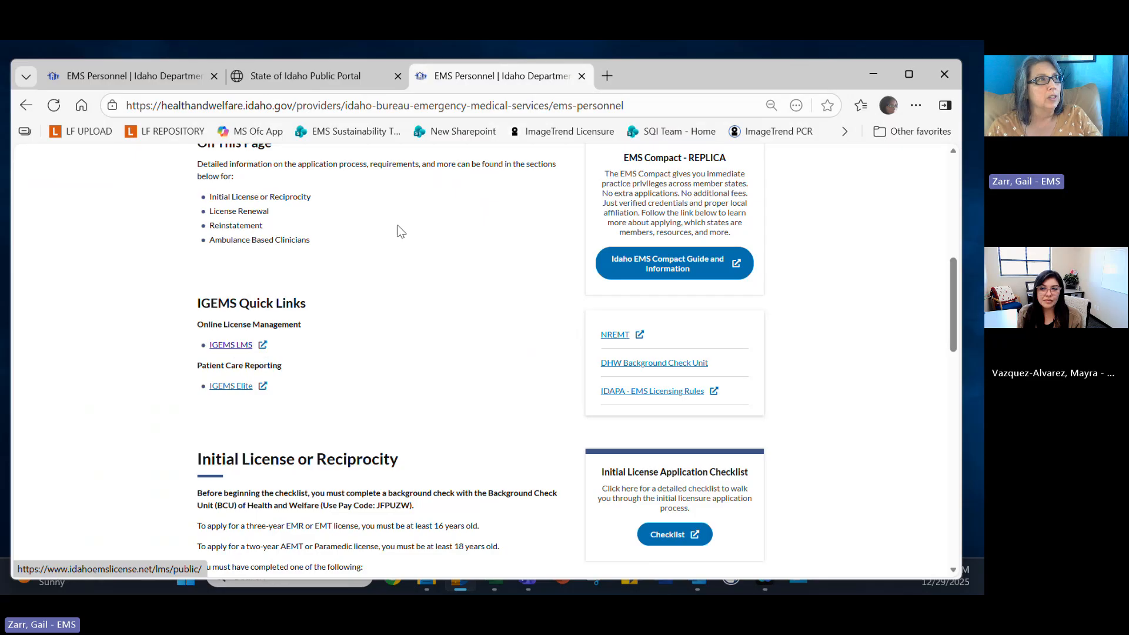
Browse the IGEMS applications list, jumping to the last page and back to the first.
{"action": "left_click", "coordinate": [340, 88]}
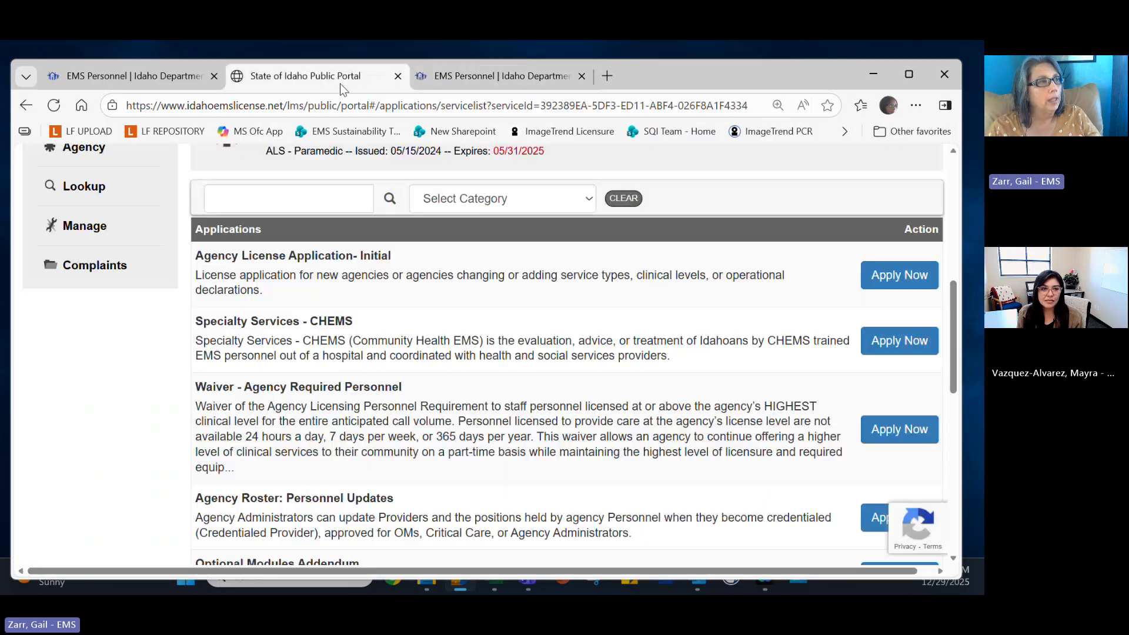
{"action": "scroll", "coordinate": [492, 294], "scroll_direction": "up", "scroll_amount": 2}
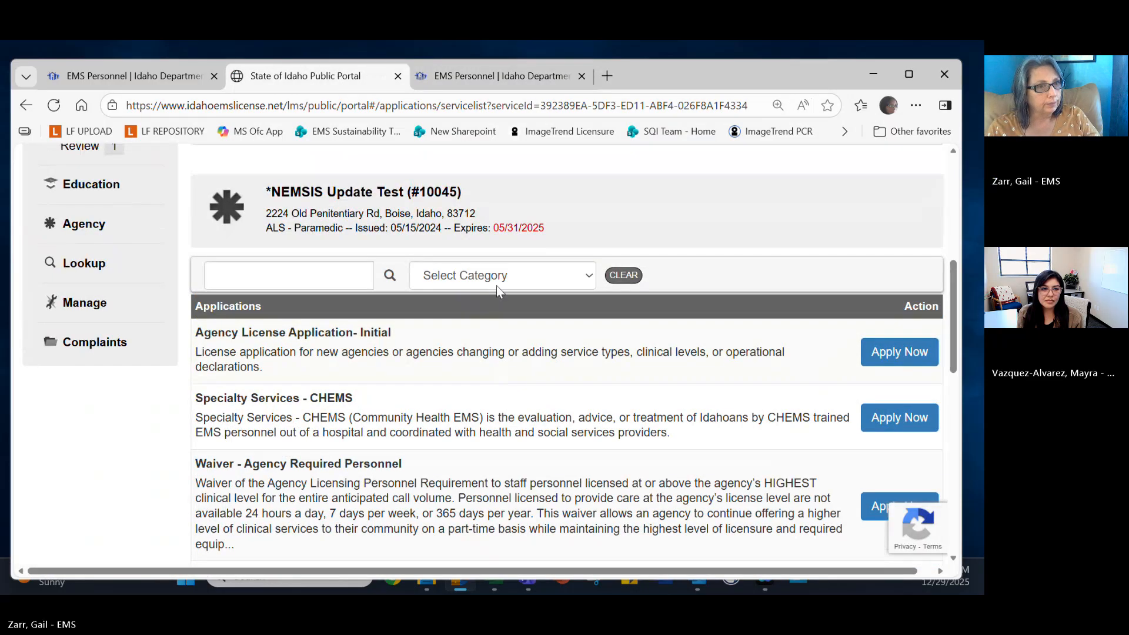
{"action": "scroll", "coordinate": [504, 285], "scroll_direction": "down", "scroll_amount": 1}
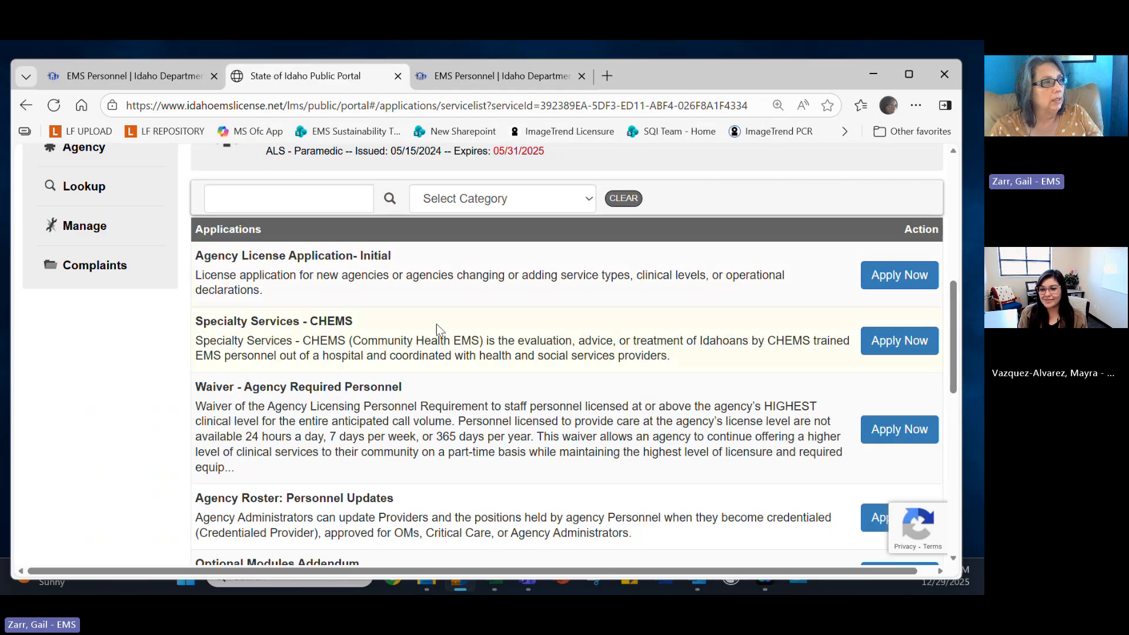
{"action": "scroll", "coordinate": [462, 350], "scroll_direction": "down", "scroll_amount": 4}
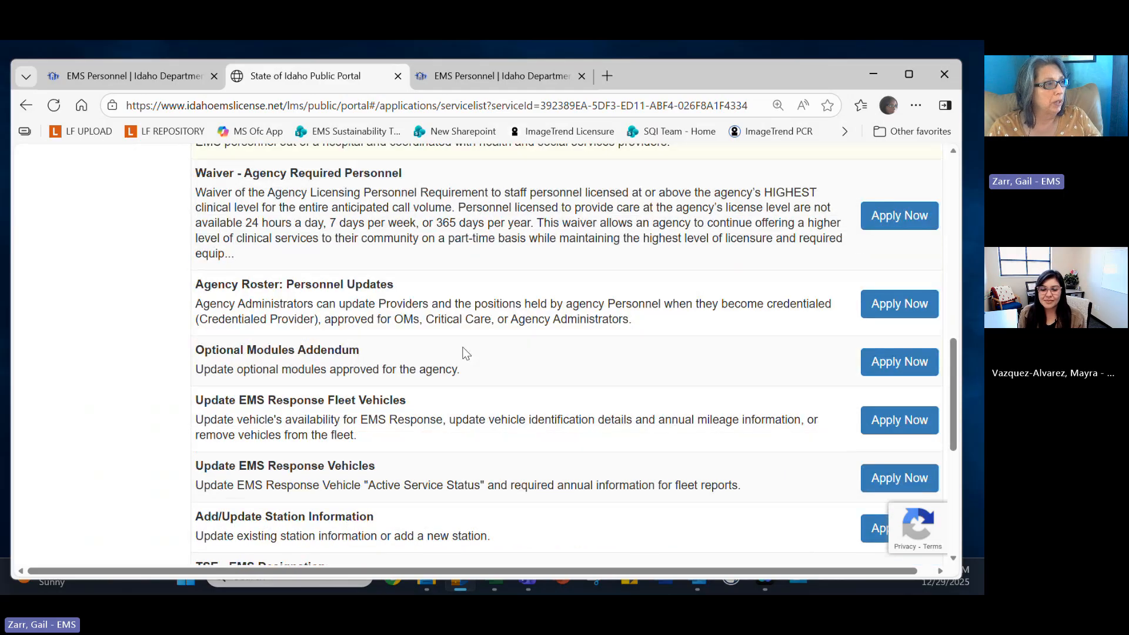
{"action": "scroll", "coordinate": [465, 351], "scroll_direction": "down", "scroll_amount": 3}
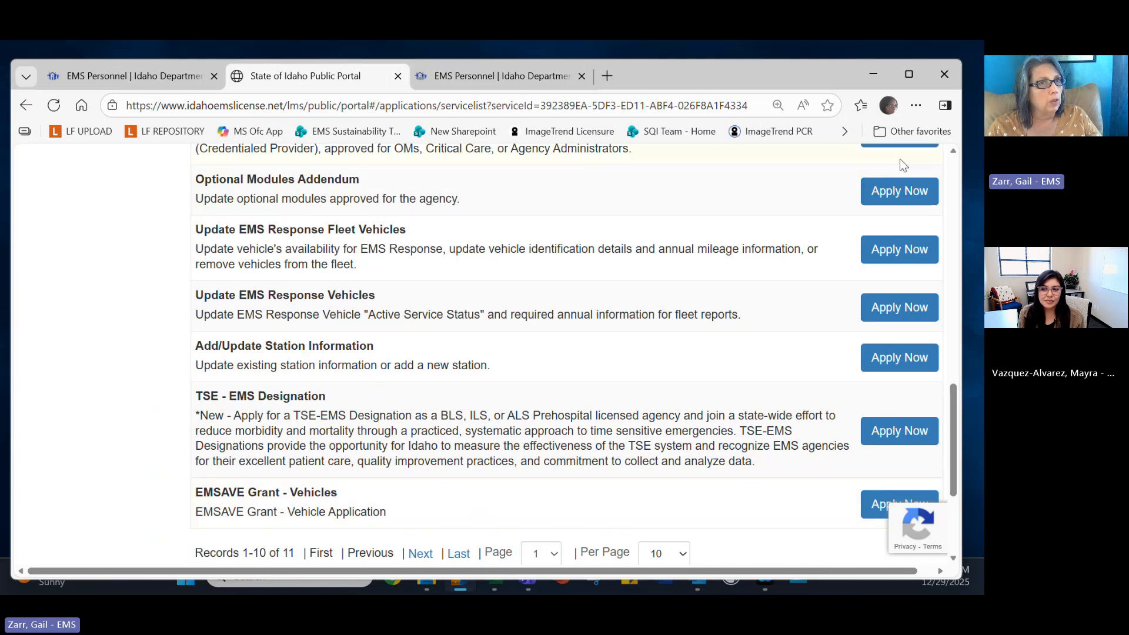
{"action": "left_click", "coordinate": [459, 557]}
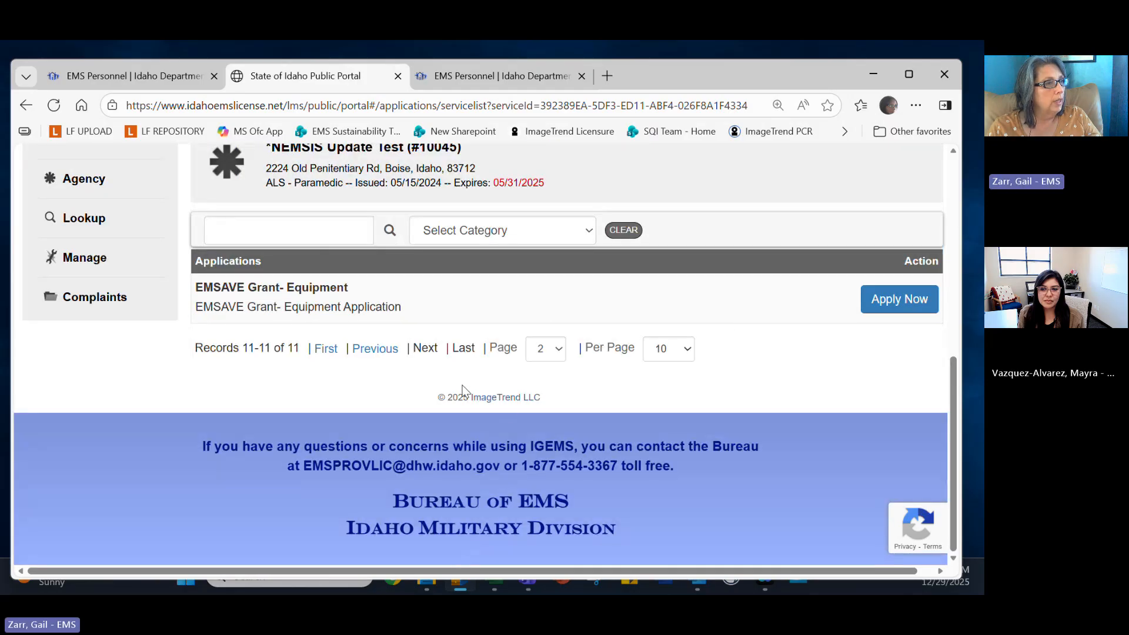
{"action": "left_click", "coordinate": [325, 349]}
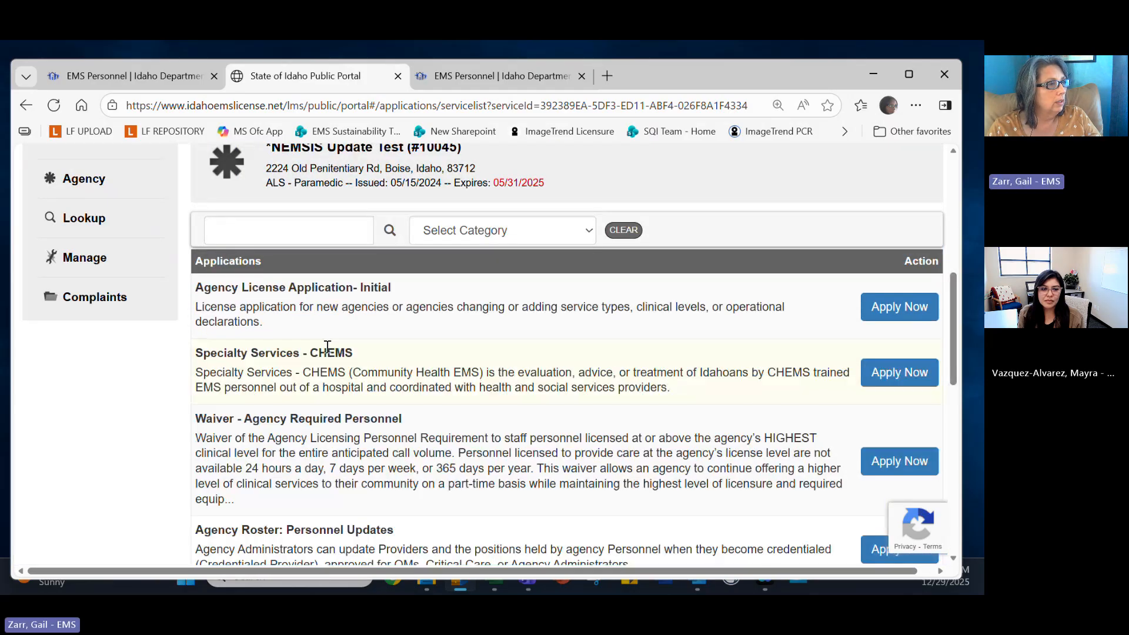
Search the applications for 'emsave' and scroll to EMSAVE Grant - Vehicles.
{"action": "left_click", "coordinate": [284, 234]}
{"action": "type", "text": "emsa"}
{"action": "type", "text": "ve"}
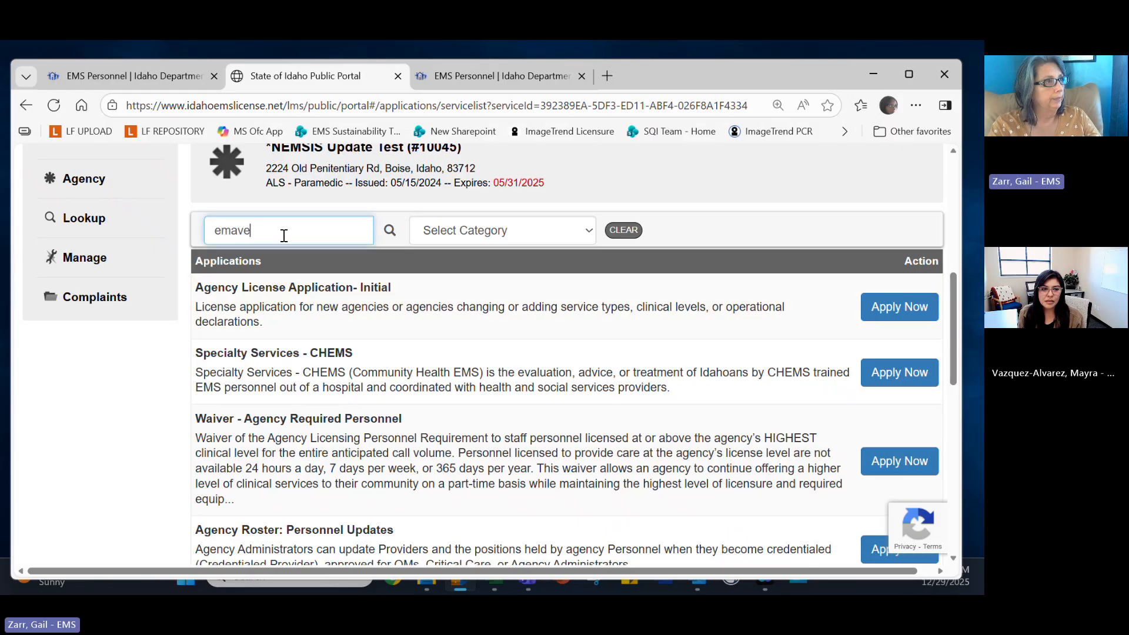
{"action": "key", "text": "BackSpace"}
{"action": "key", "text": "BackSpace"}
{"action": "key", "text": "BackSpace"}
{"action": "type", "text": "save"}
{"action": "key", "text": "Return"}
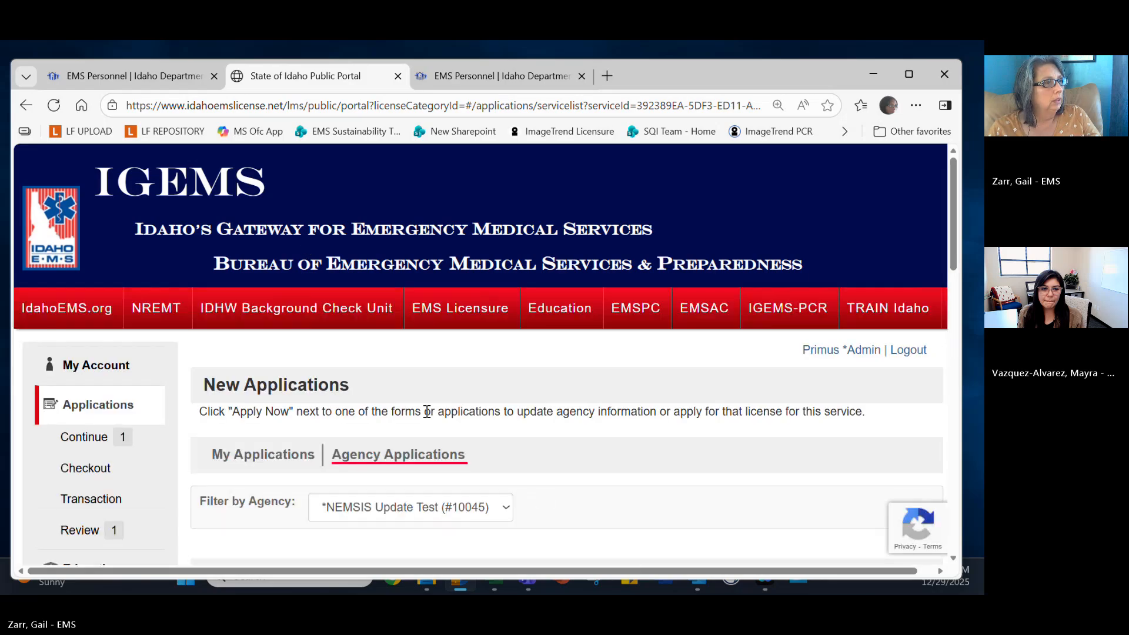
{"action": "scroll", "coordinate": [428, 419], "scroll_direction": "down", "scroll_amount": 6}
{"action": "scroll", "coordinate": [428, 420], "scroll_direction": "down", "scroll_amount": 7}
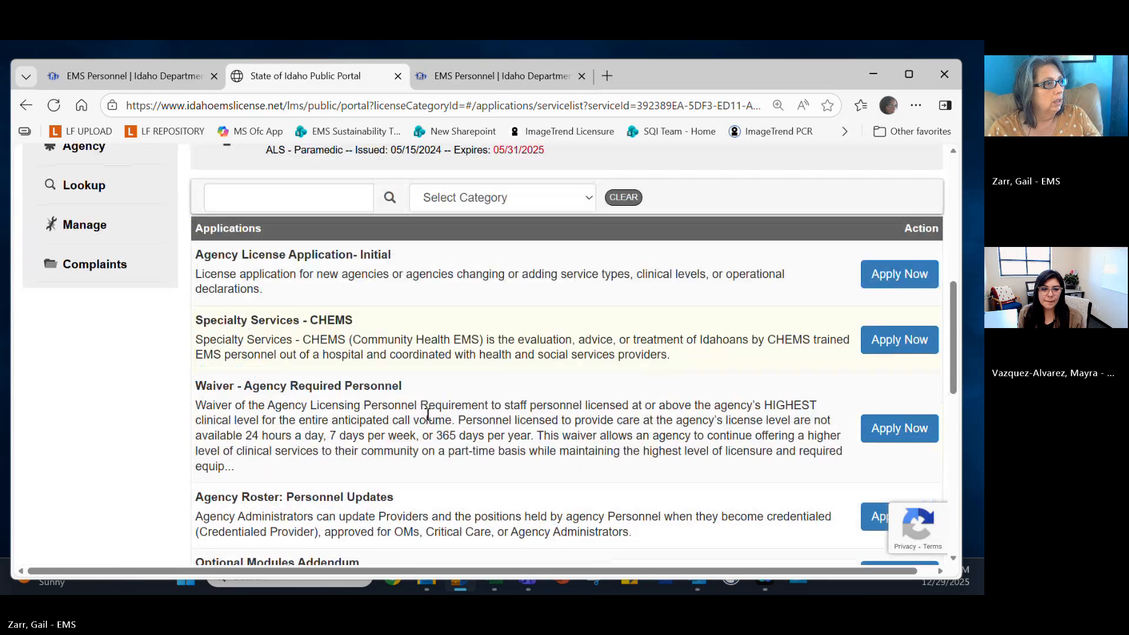
{"action": "scroll", "coordinate": [428, 419], "scroll_direction": "down", "scroll_amount": 2}
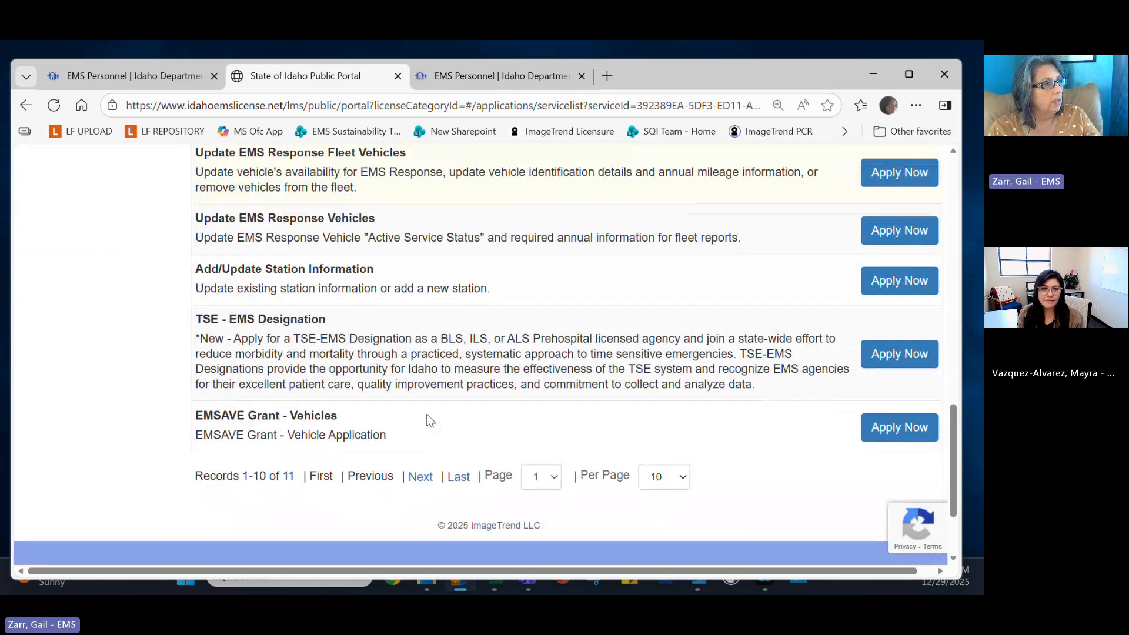
Apply for EMSAVE Grant - Vehicles and read the cover-page submission instructions down to the Required checkboxes.
{"action": "left_click", "coordinate": [884, 437]}
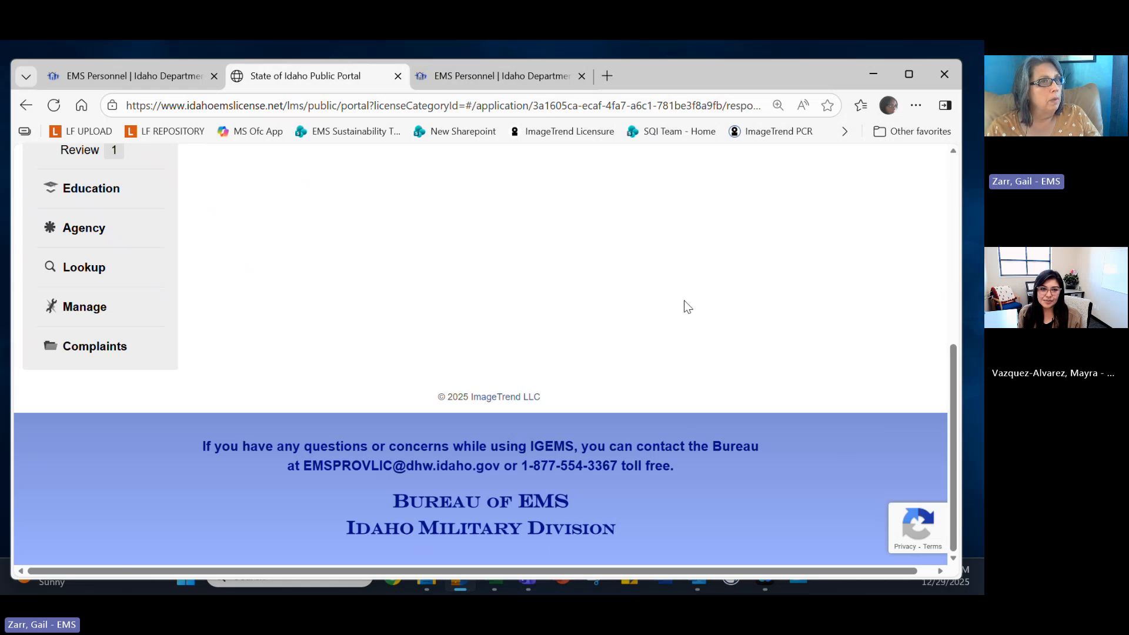
{"action": "scroll", "coordinate": [688, 306], "scroll_direction": "up", "scroll_amount": 5}
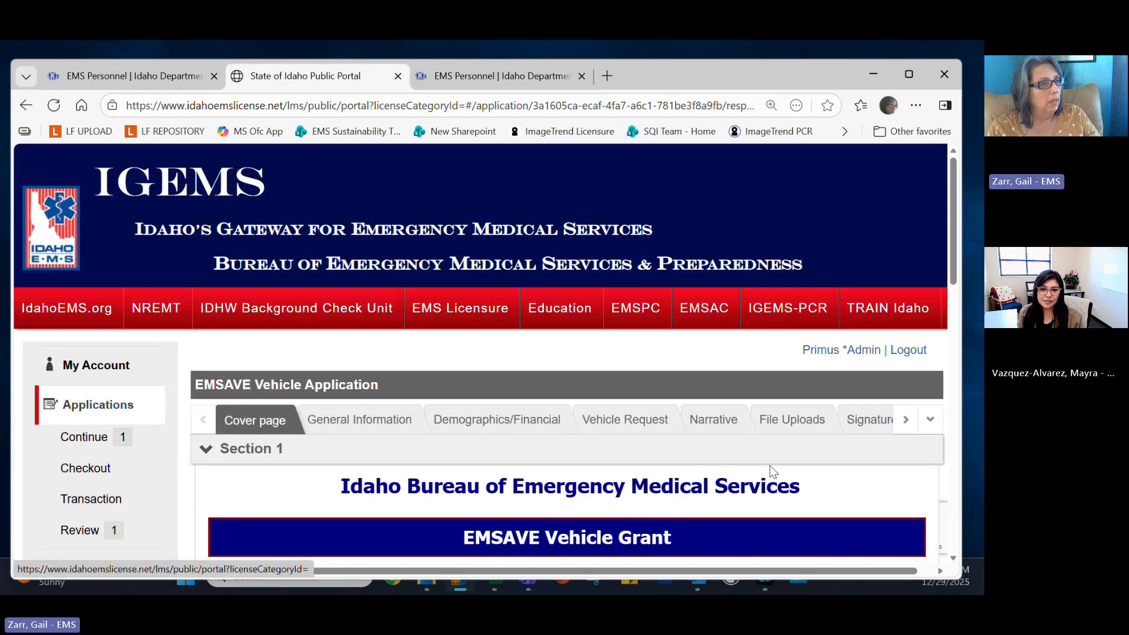
{"action": "scroll", "coordinate": [770, 465], "scroll_direction": "down", "scroll_amount": 1}
{"action": "scroll", "coordinate": [776, 471], "scroll_direction": "down", "scroll_amount": 2}
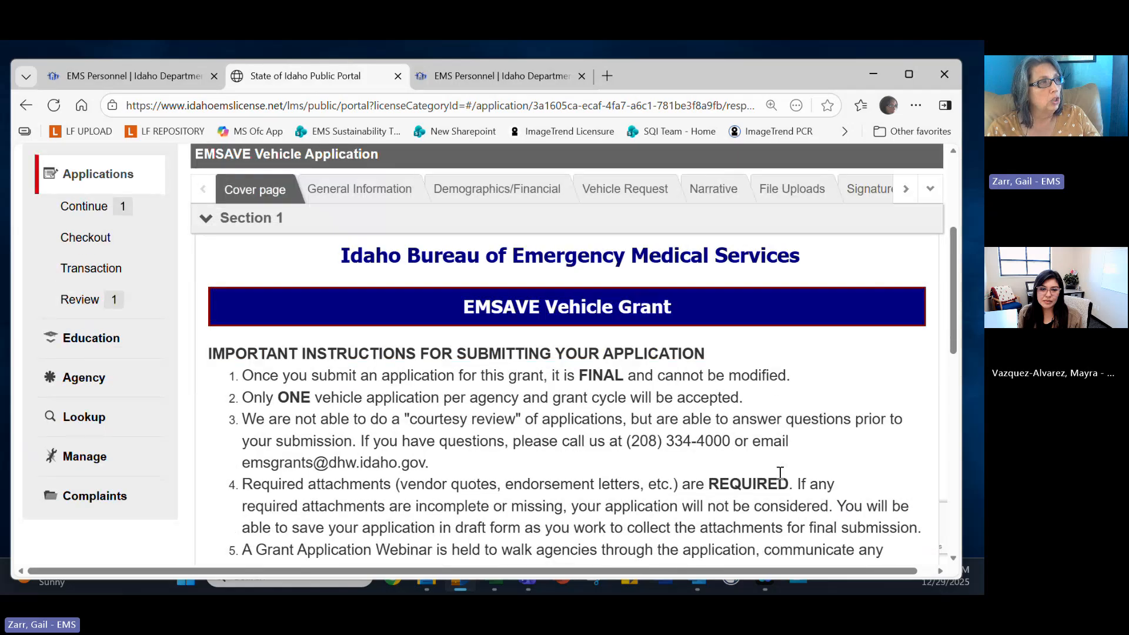
{"action": "scroll", "coordinate": [779, 472], "scroll_direction": "down", "scroll_amount": 1}
{"action": "scroll", "coordinate": [777, 474], "scroll_direction": "down", "scroll_amount": 1}
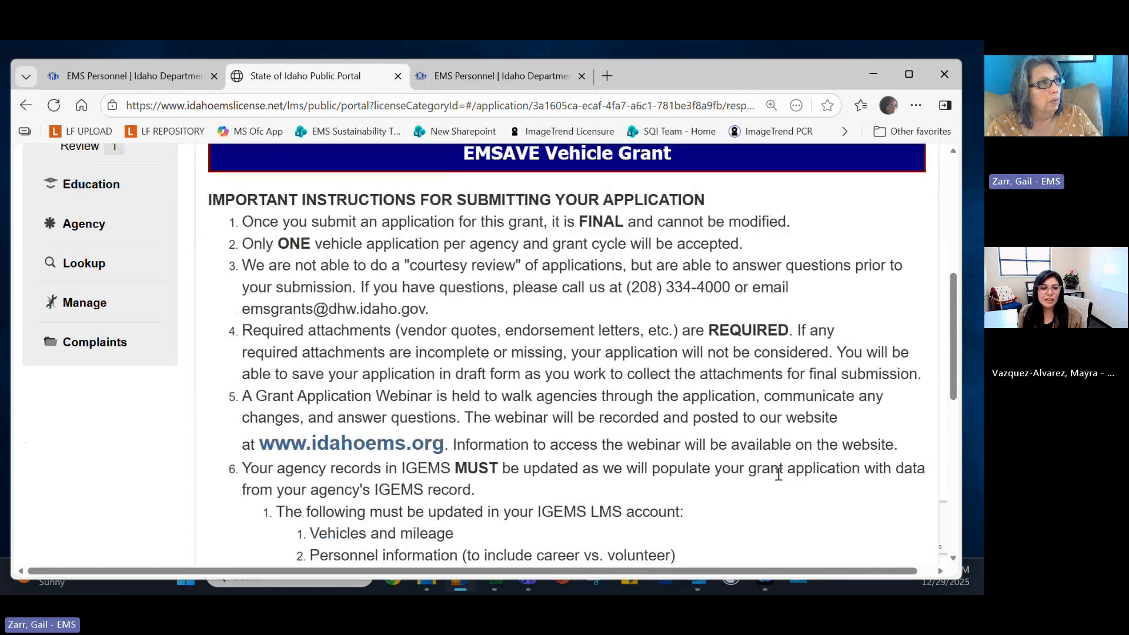
{"action": "scroll", "coordinate": [544, 322], "scroll_direction": "down", "scroll_amount": 1}
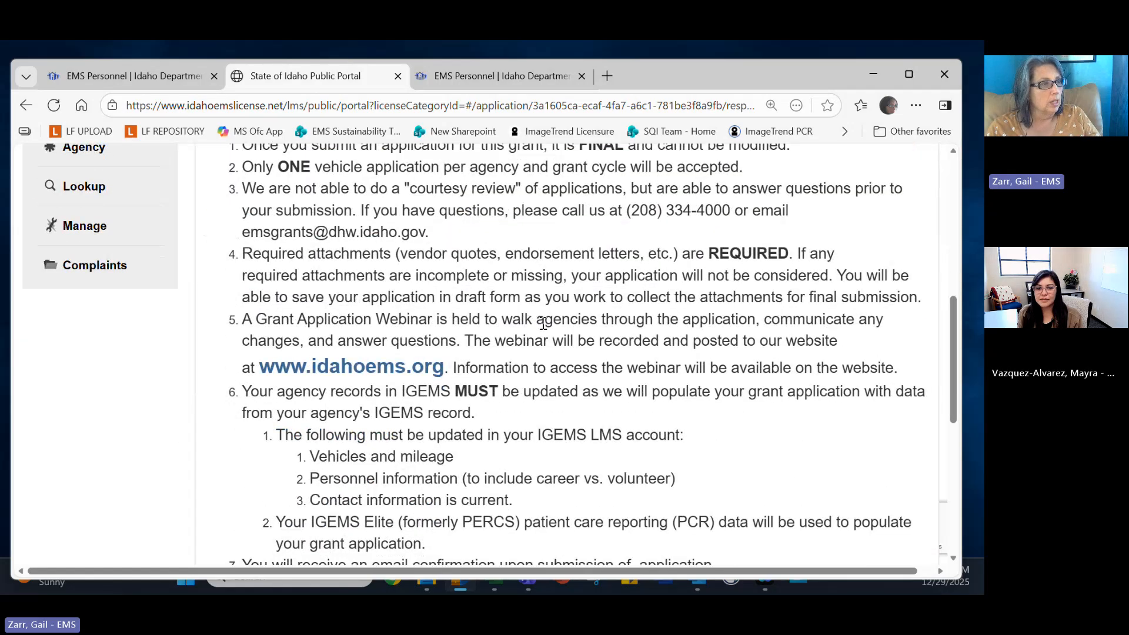
{"action": "scroll", "coordinate": [542, 323], "scroll_direction": "down", "scroll_amount": 1}
{"action": "scroll", "coordinate": [542, 323], "scroll_direction": "down", "scroll_amount": 2}
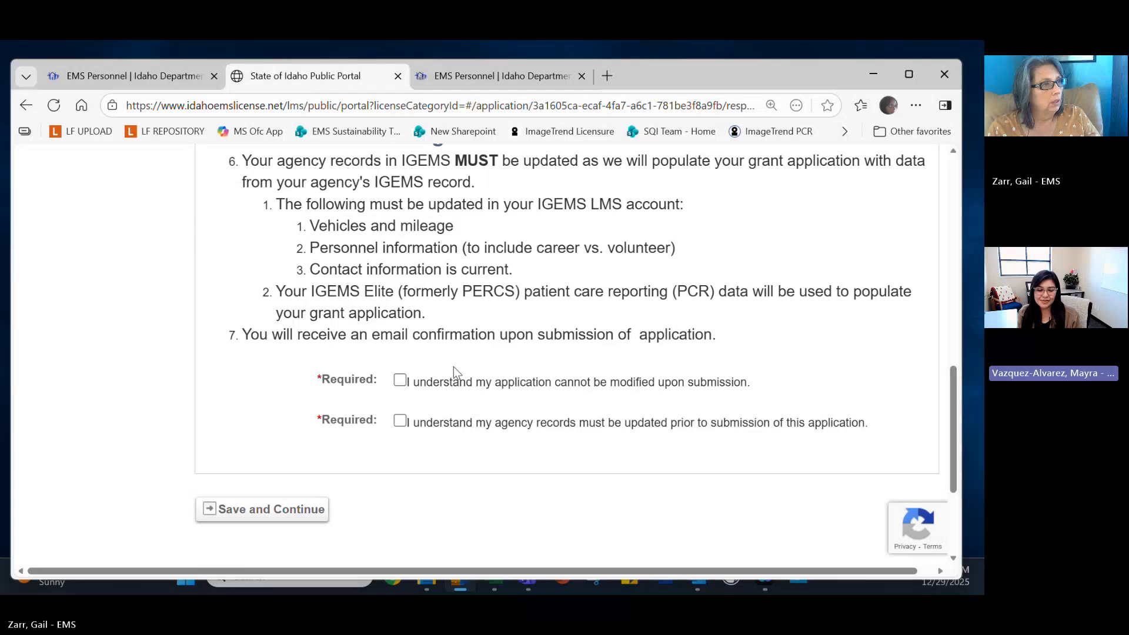
Tick both acknowledgements: no changes after submission, and agency records updated beforehand.
{"action": "left_click", "coordinate": [400, 381]}
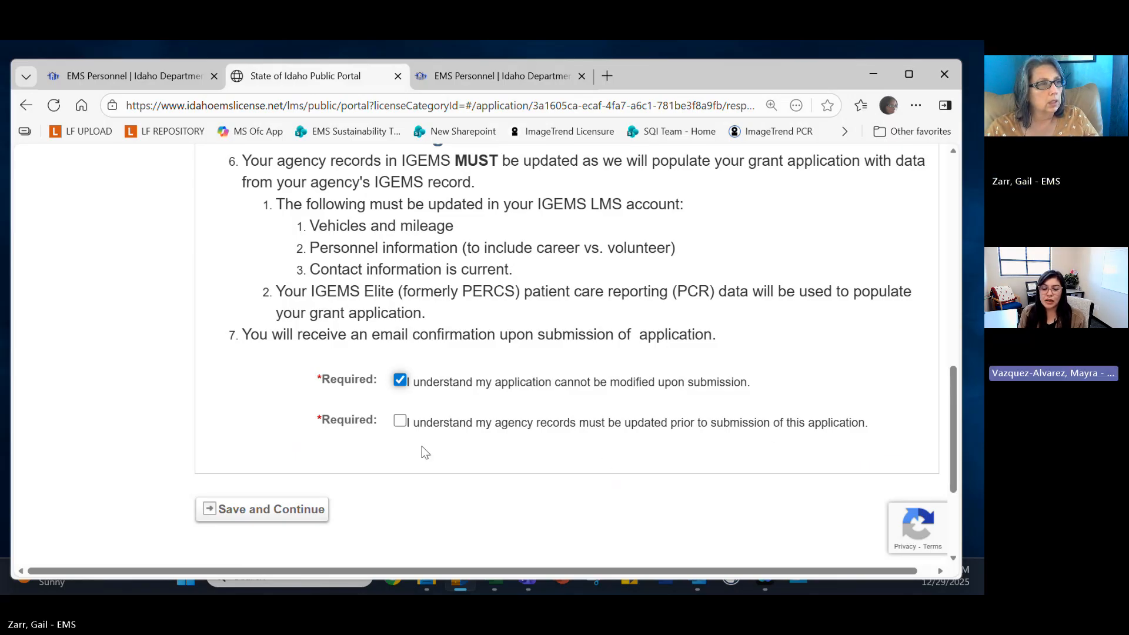
{"action": "left_click", "coordinate": [401, 421]}
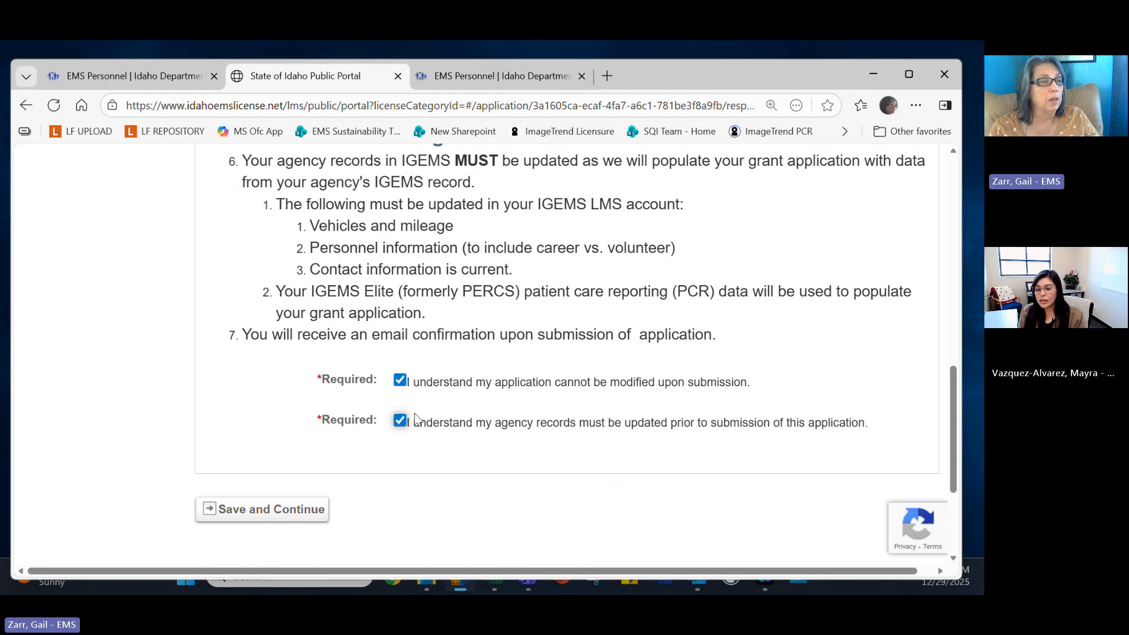
{"action": "scroll", "coordinate": [371, 440], "scroll_direction": "up", "scroll_amount": 5}
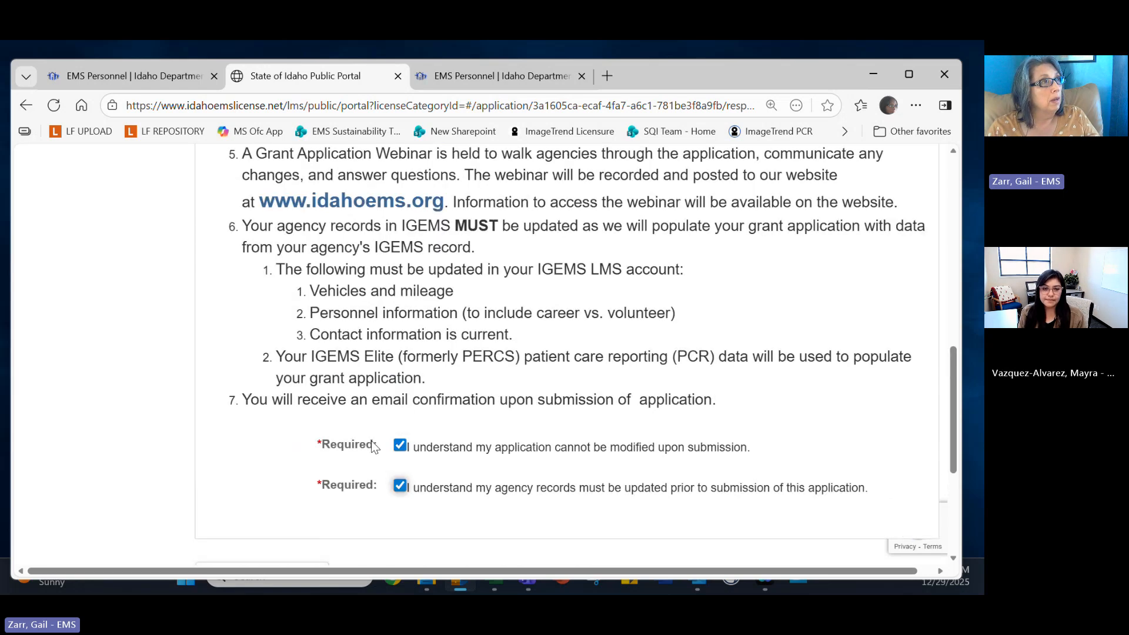
{"action": "scroll", "coordinate": [372, 447], "scroll_direction": "up", "scroll_amount": 3}
{"action": "scroll", "coordinate": [372, 447], "scroll_direction": "down", "scroll_amount": 4}
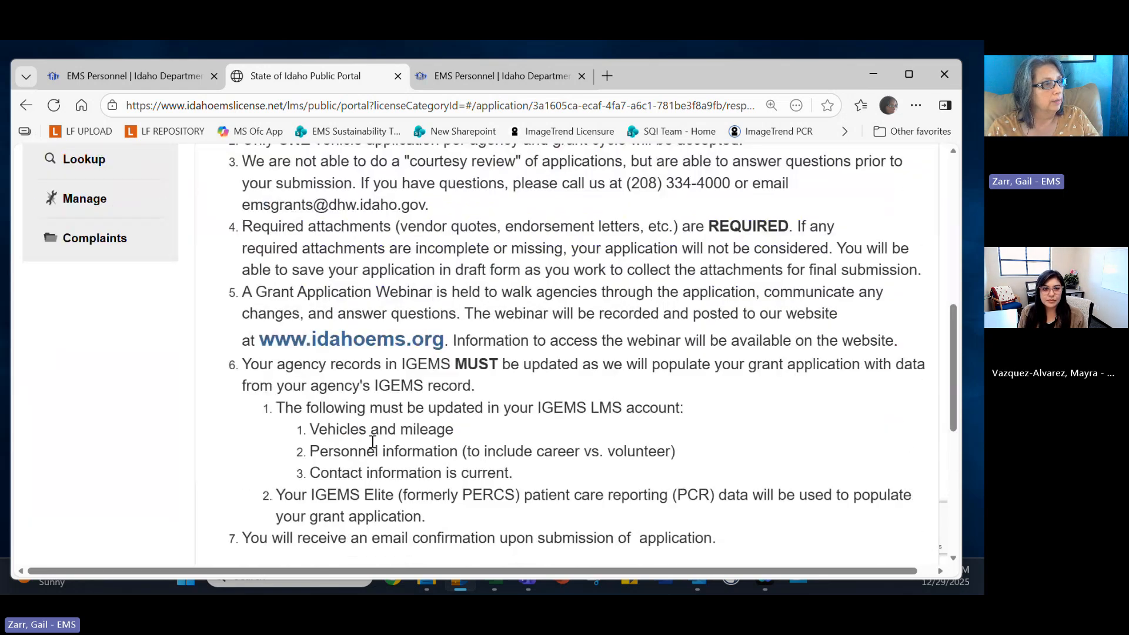
{"action": "scroll", "coordinate": [304, 376], "scroll_direction": "up", "scroll_amount": 6}
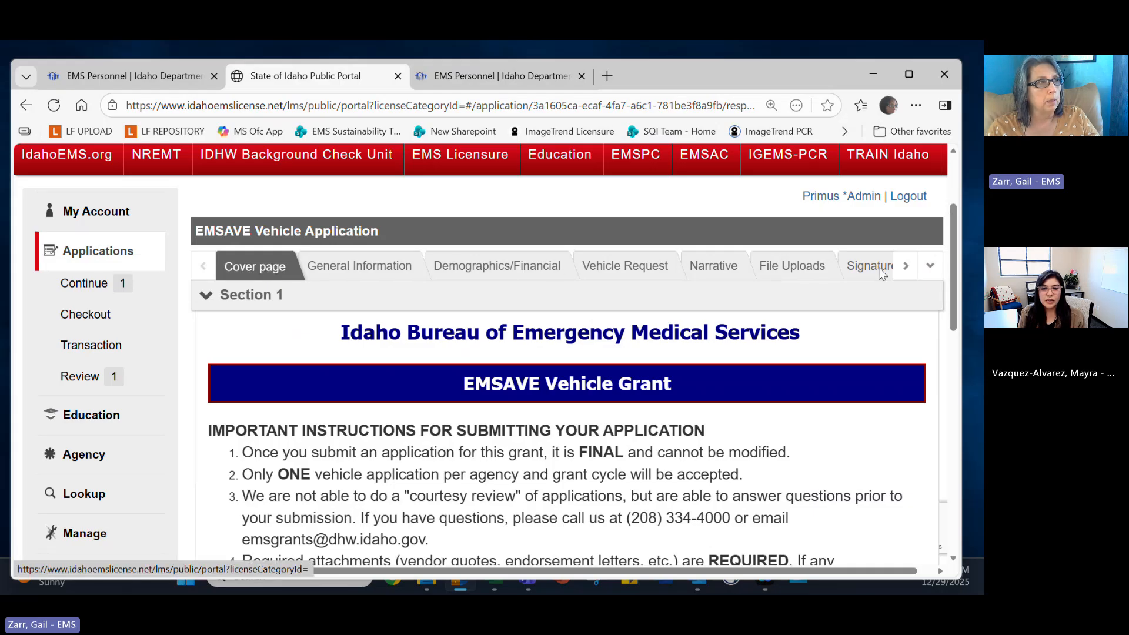
{"action": "scroll", "coordinate": [394, 294], "scroll_direction": "down", "scroll_amount": 10}
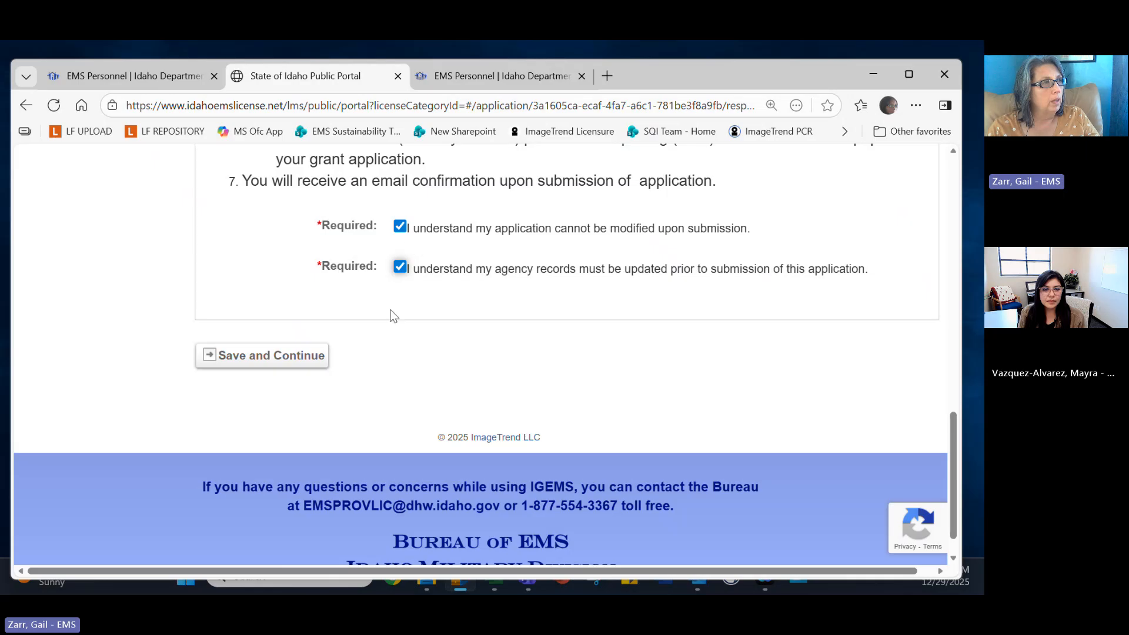
Save the cover page and answer No to the Secretary of State number being current.
{"action": "left_click", "coordinate": [276, 361]}
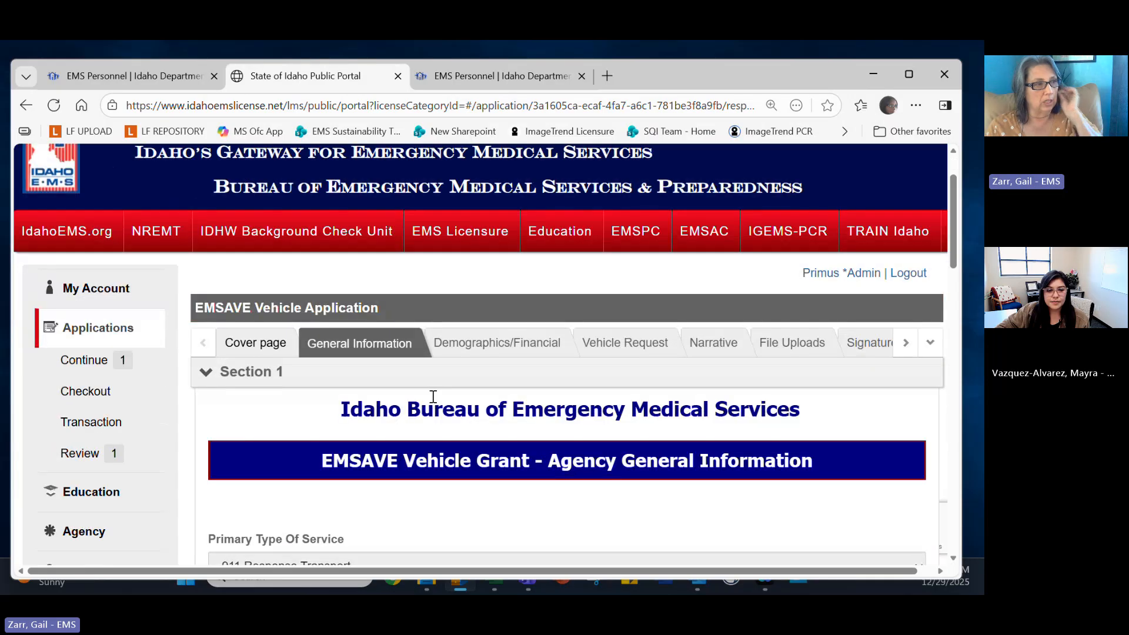
{"action": "scroll", "coordinate": [432, 397], "scroll_direction": "down", "scroll_amount": 4}
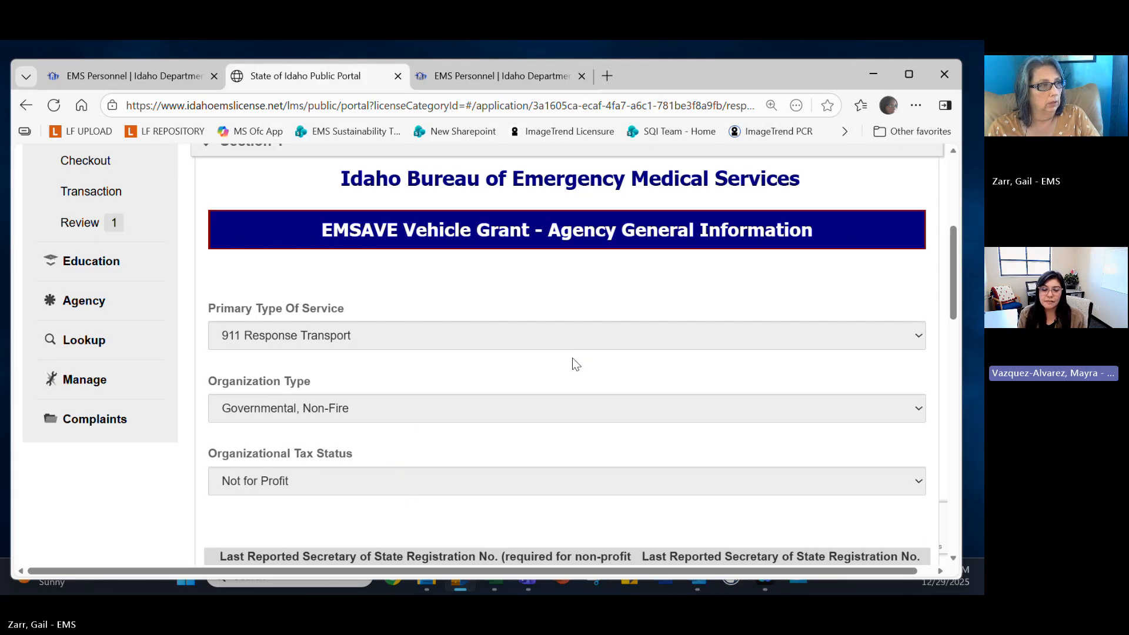
{"action": "scroll", "coordinate": [573, 363], "scroll_direction": "down", "scroll_amount": 3}
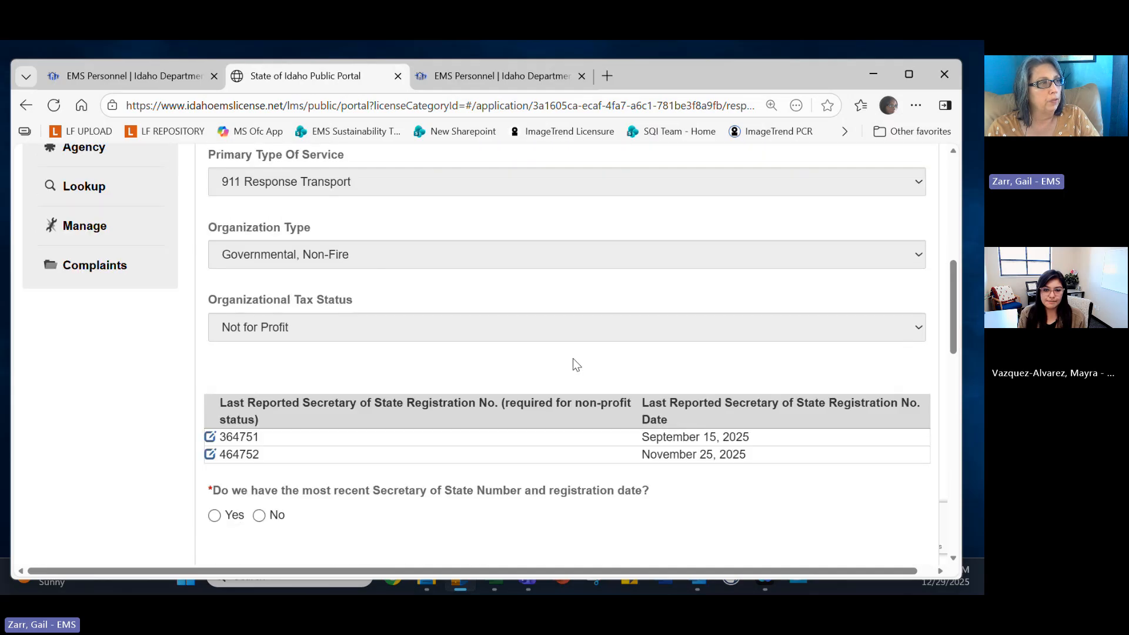
{"action": "scroll", "coordinate": [559, 306], "scroll_direction": "down", "scroll_amount": 1}
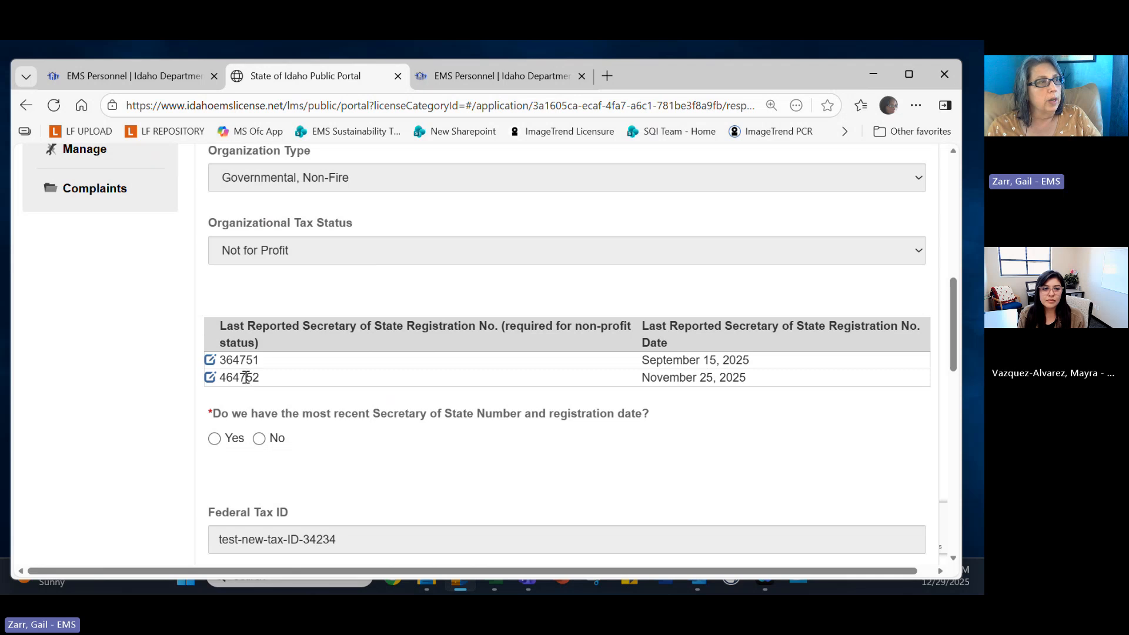
{"action": "left_click", "coordinate": [216, 438]}
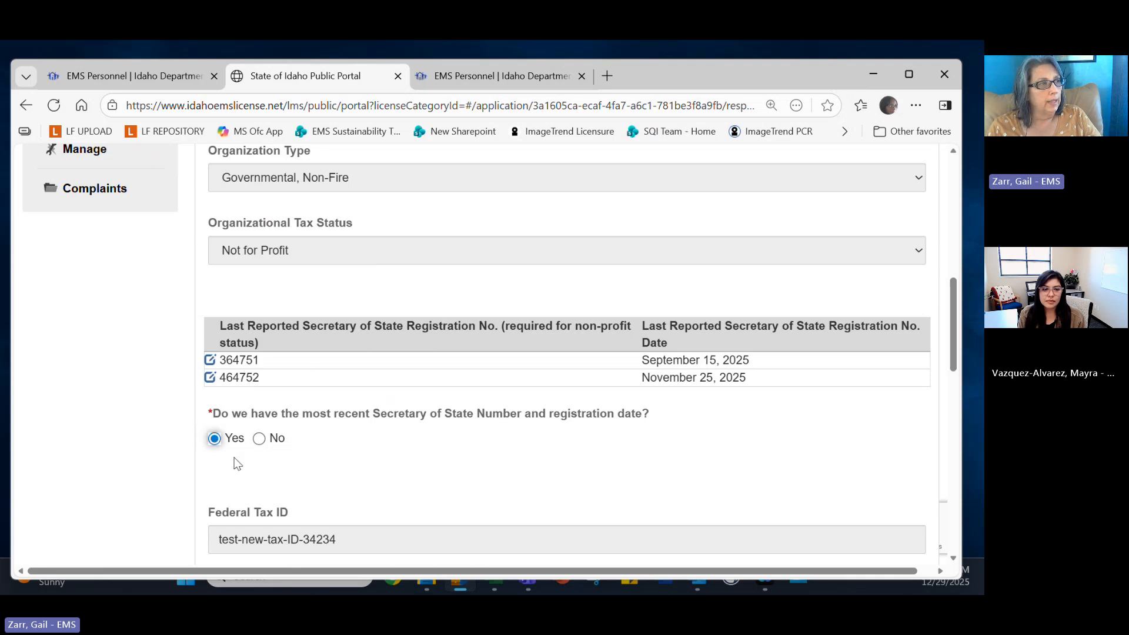
{"action": "scroll", "coordinate": [258, 436], "scroll_direction": "down", "scroll_amount": 1}
{"action": "left_click", "coordinate": [260, 361]}
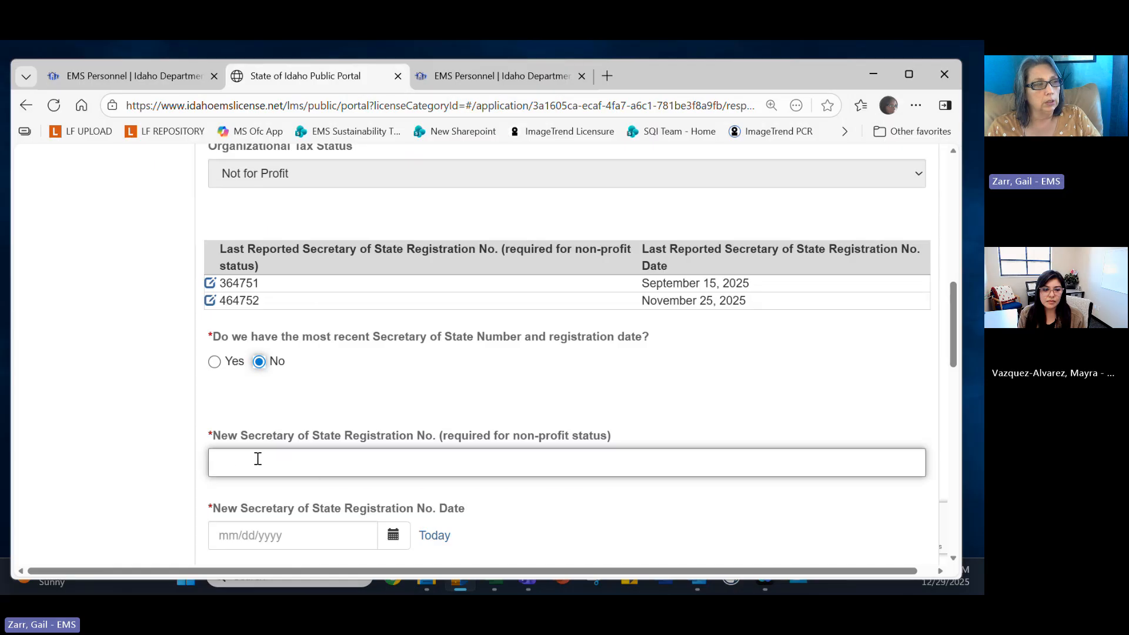
{"action": "scroll", "coordinate": [308, 458], "scroll_direction": "down", "scroll_amount": 1}
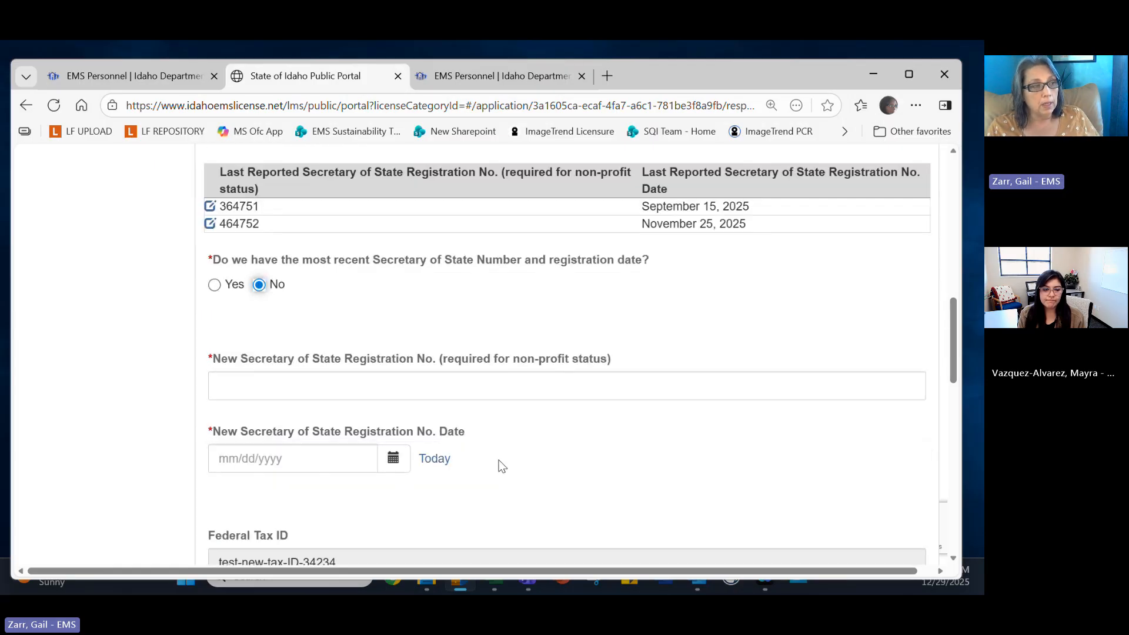
{"action": "scroll", "coordinate": [502, 466], "scroll_direction": "down", "scroll_amount": 2}
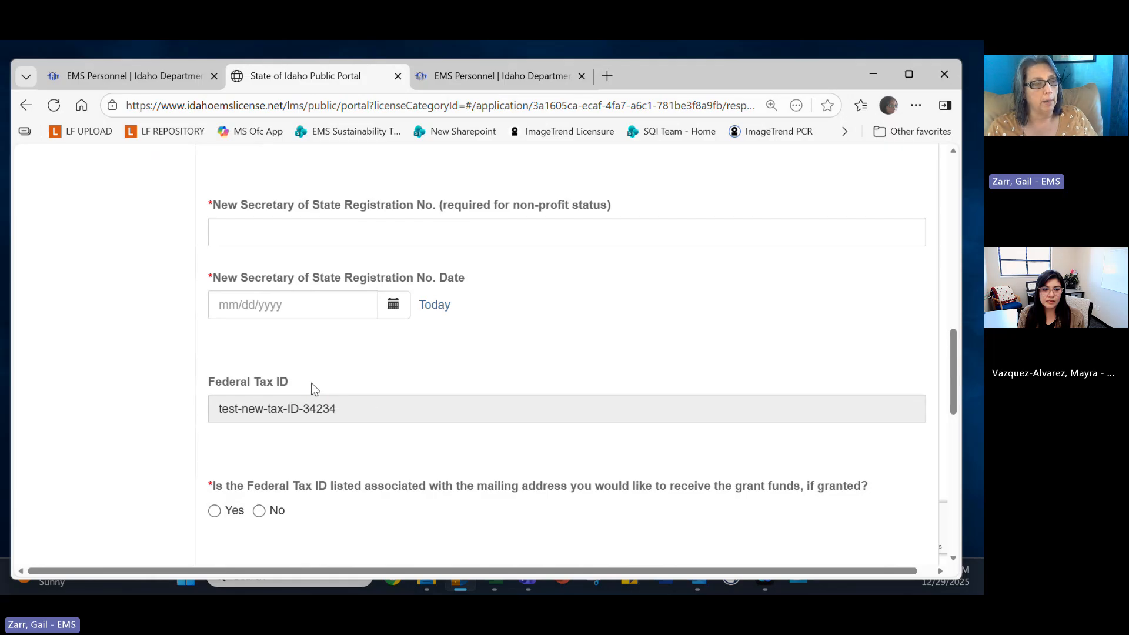
Answer Yes to the Federal Tax ID matching the grant mailing address.
{"action": "left_click", "coordinate": [212, 512]}
{"action": "scroll", "coordinate": [297, 527], "scroll_direction": "down", "scroll_amount": 1}
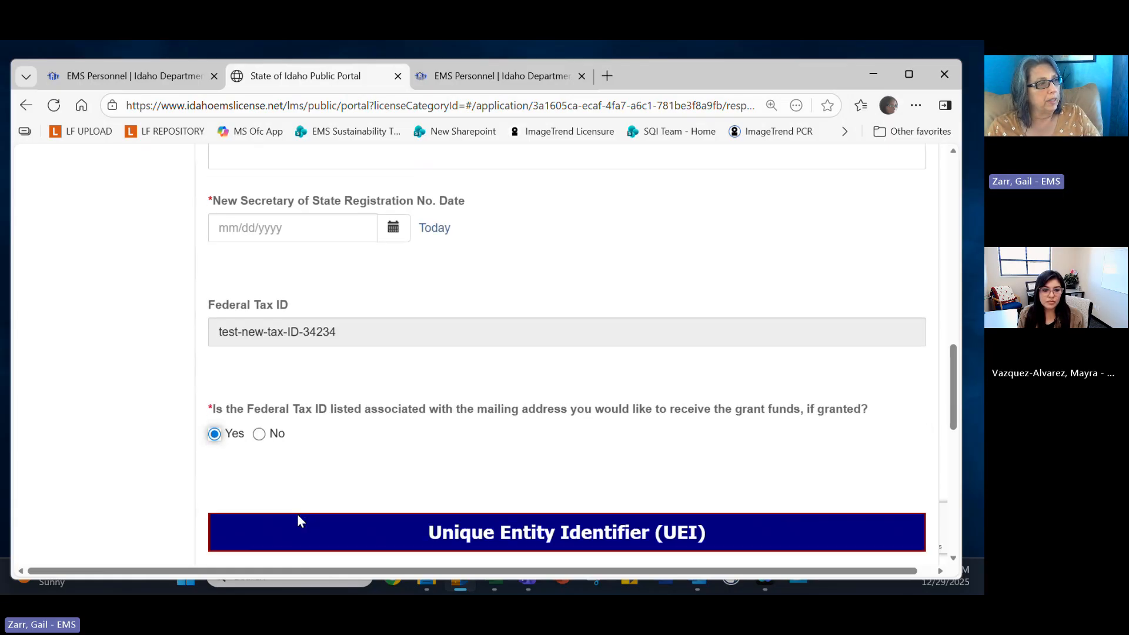
{"action": "left_click", "coordinate": [263, 434]}
{"action": "scroll", "coordinate": [346, 447], "scroll_direction": "down", "scroll_amount": 2}
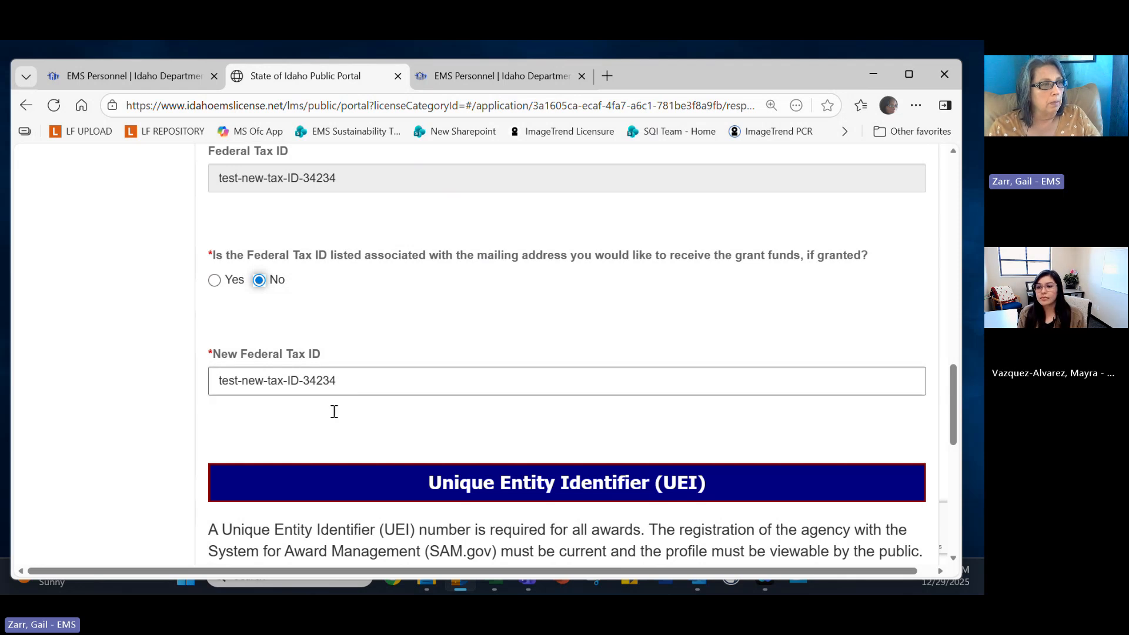
{"action": "scroll", "coordinate": [350, 407], "scroll_direction": "down", "scroll_amount": 1}
{"action": "scroll", "coordinate": [349, 406], "scroll_direction": "down", "scroll_amount": 2}
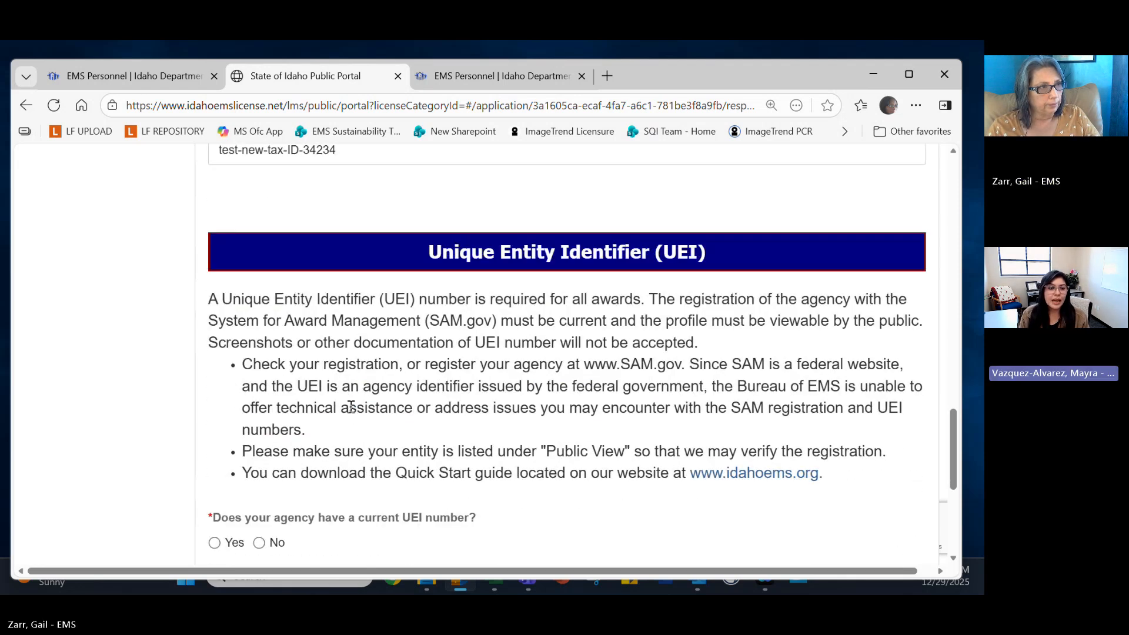
{"action": "scroll", "coordinate": [351, 405], "scroll_direction": "up", "scroll_amount": 3}
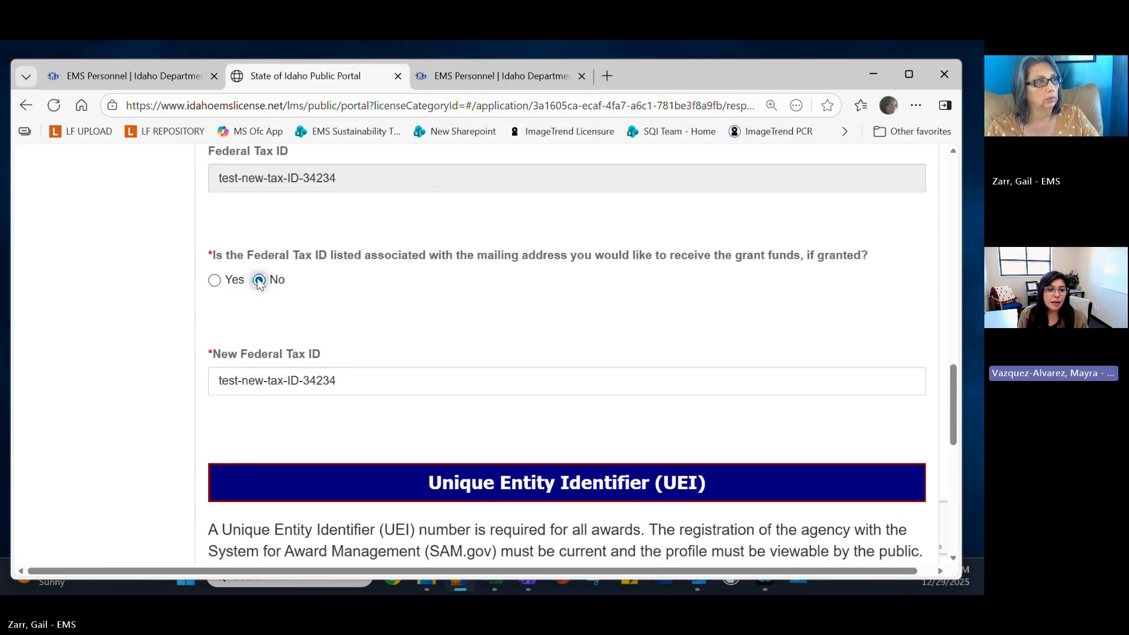
{"action": "left_click", "coordinate": [306, 376]}
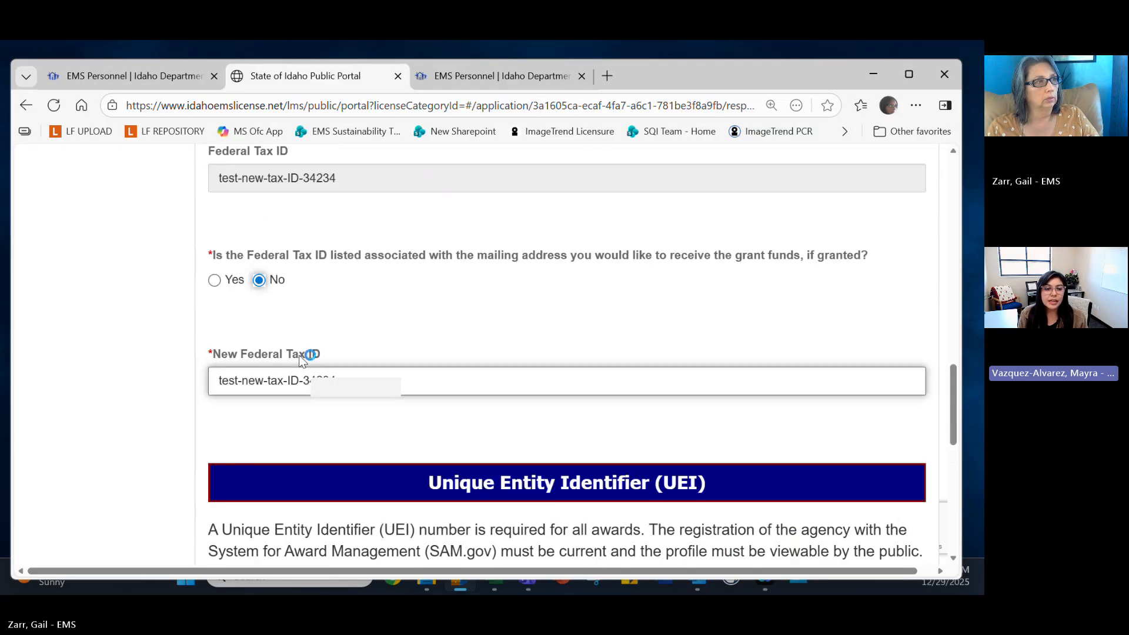
{"action": "left_click", "coordinate": [214, 281]}
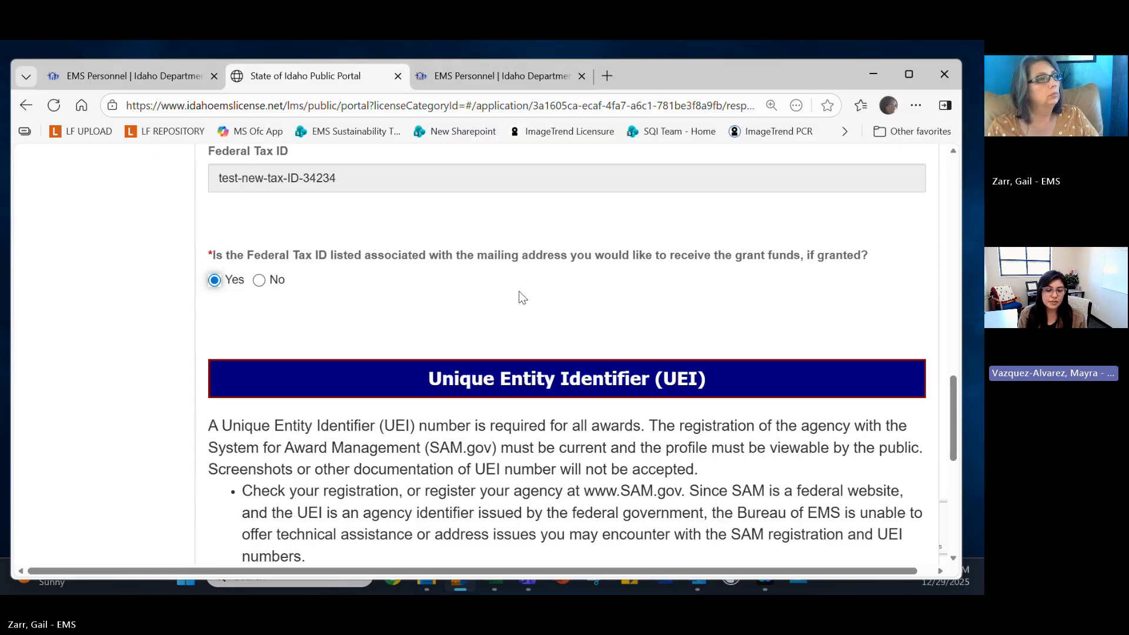
{"action": "left_click", "coordinate": [259, 281]}
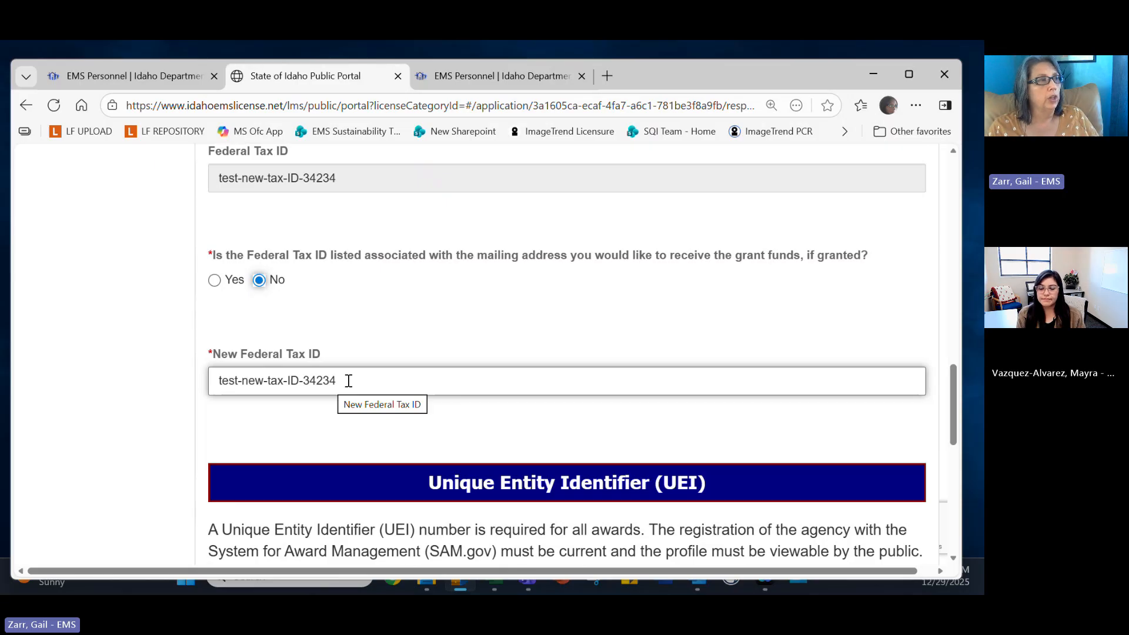
{"action": "left_click", "coordinate": [214, 280]}
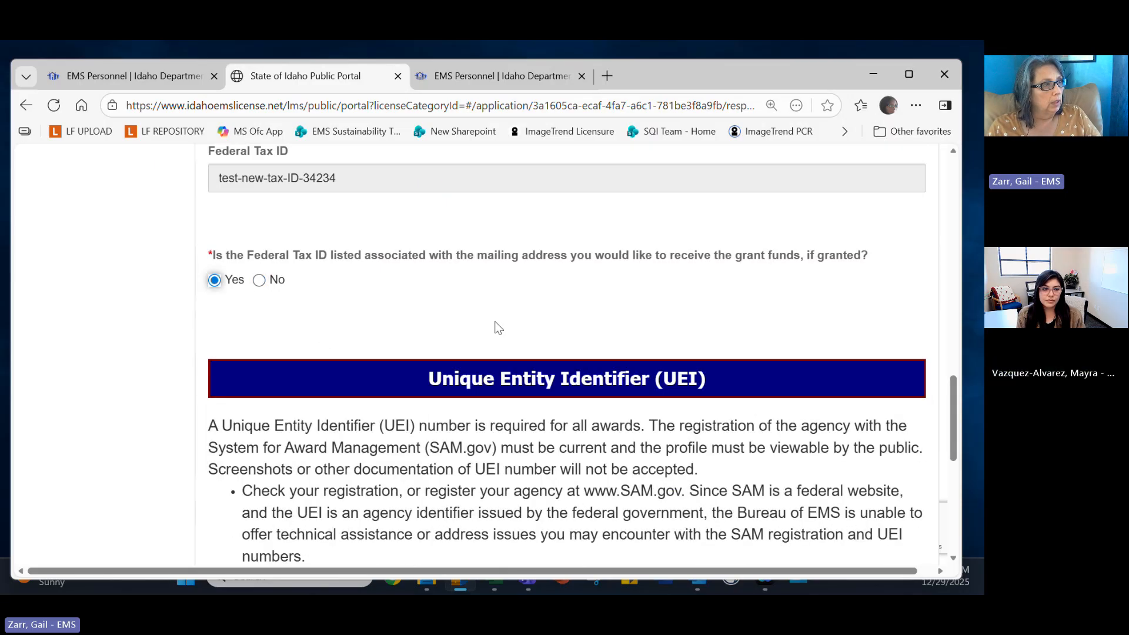
{"action": "scroll", "coordinate": [496, 325], "scroll_direction": "down", "scroll_amount": 3}
{"action": "scroll", "coordinate": [266, 259], "scroll_direction": "up", "scroll_amount": 1}
Answer Yes to having a current UEI and enter the agency's 12-character UEI number.
{"action": "scroll", "coordinate": [323, 281], "scroll_direction": "down", "scroll_amount": 4}
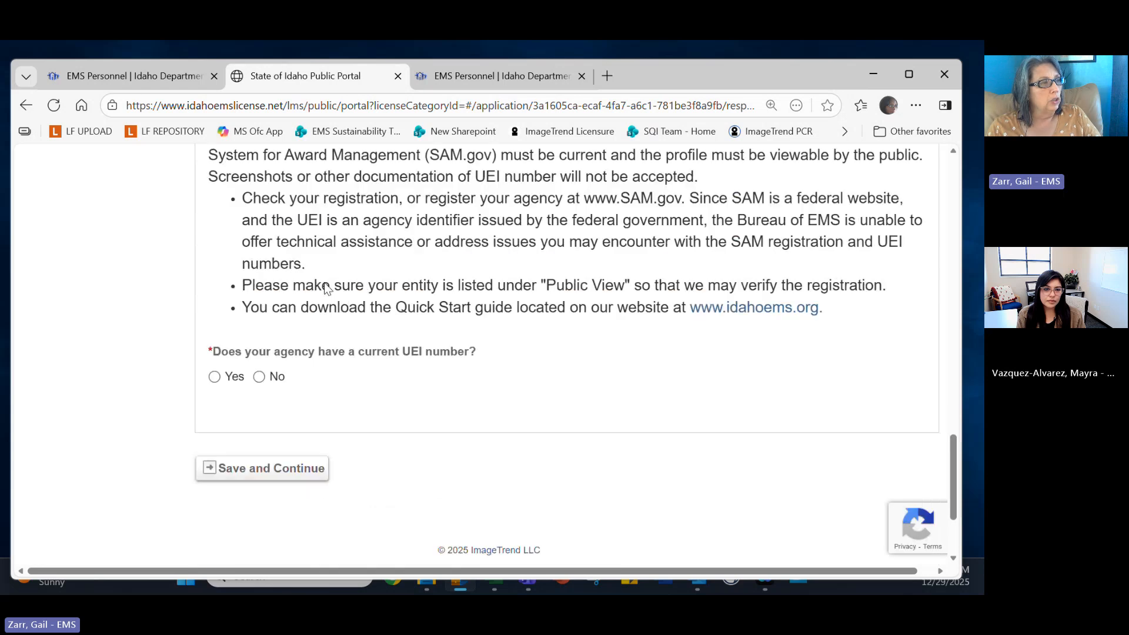
{"action": "scroll", "coordinate": [364, 279], "scroll_direction": "up", "scroll_amount": 1}
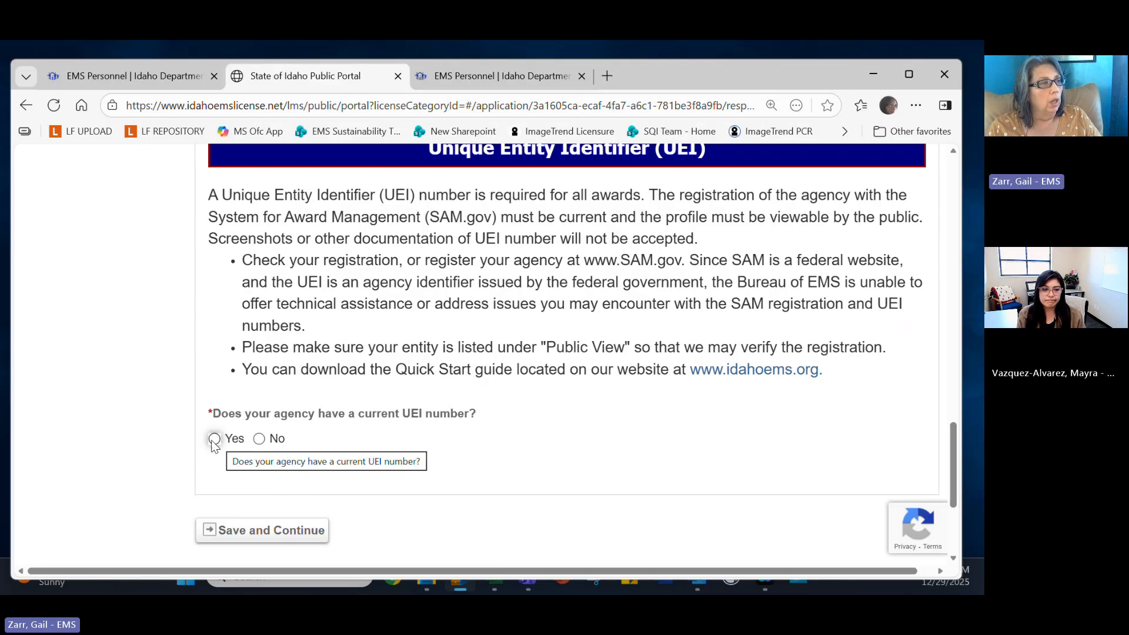
{"action": "left_click", "coordinate": [259, 439]}
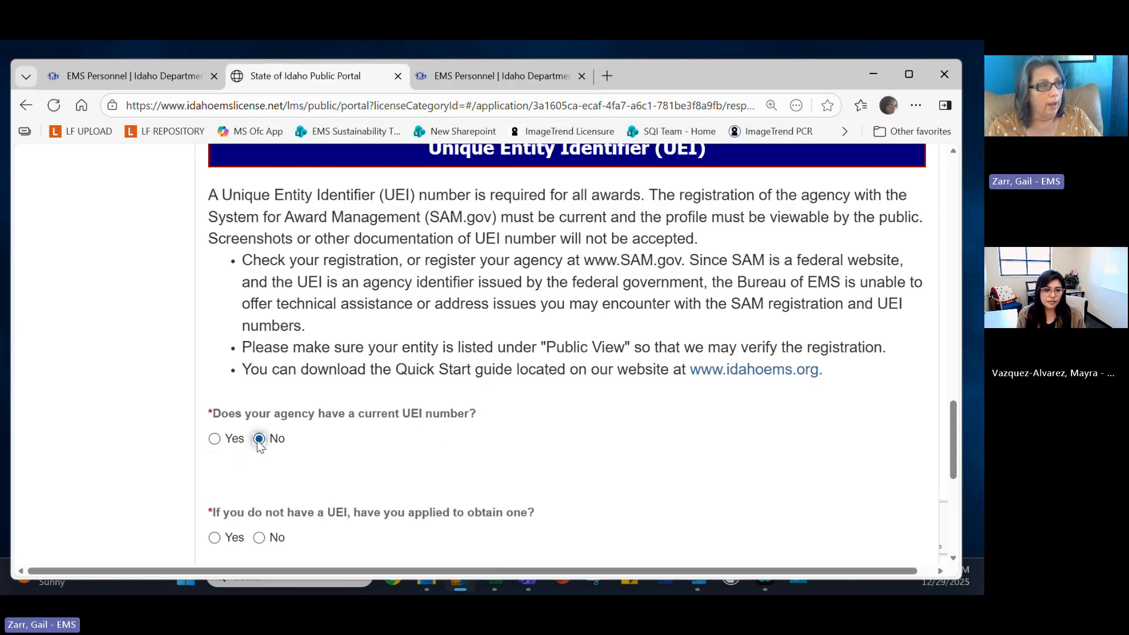
{"action": "scroll", "coordinate": [442, 443], "scroll_direction": "down", "scroll_amount": 3}
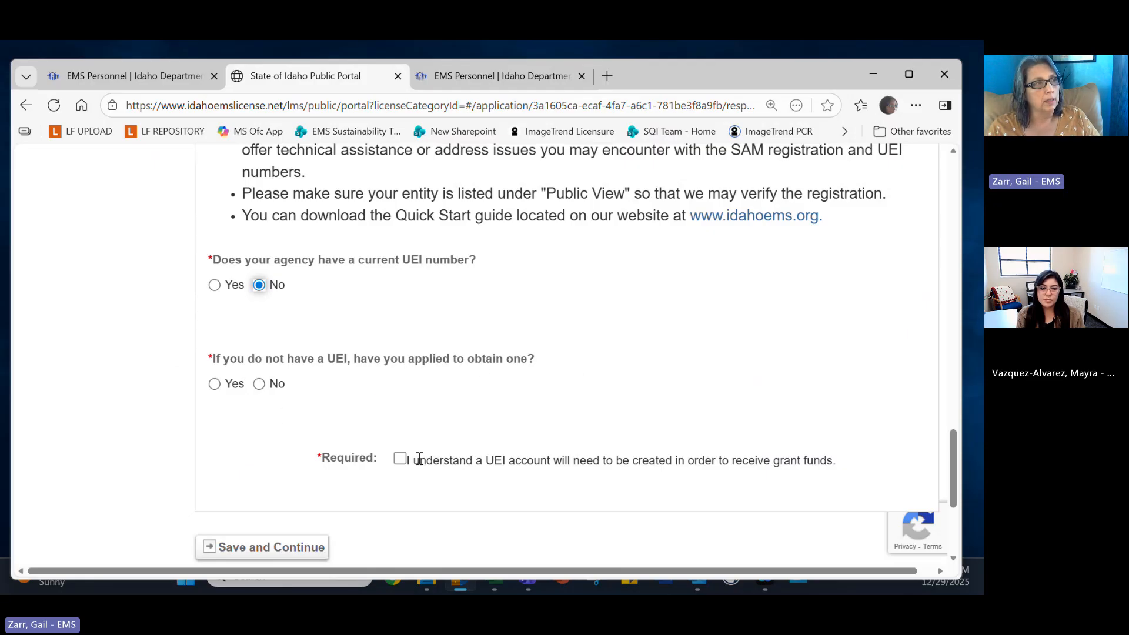
{"action": "left_click", "coordinate": [214, 285]}
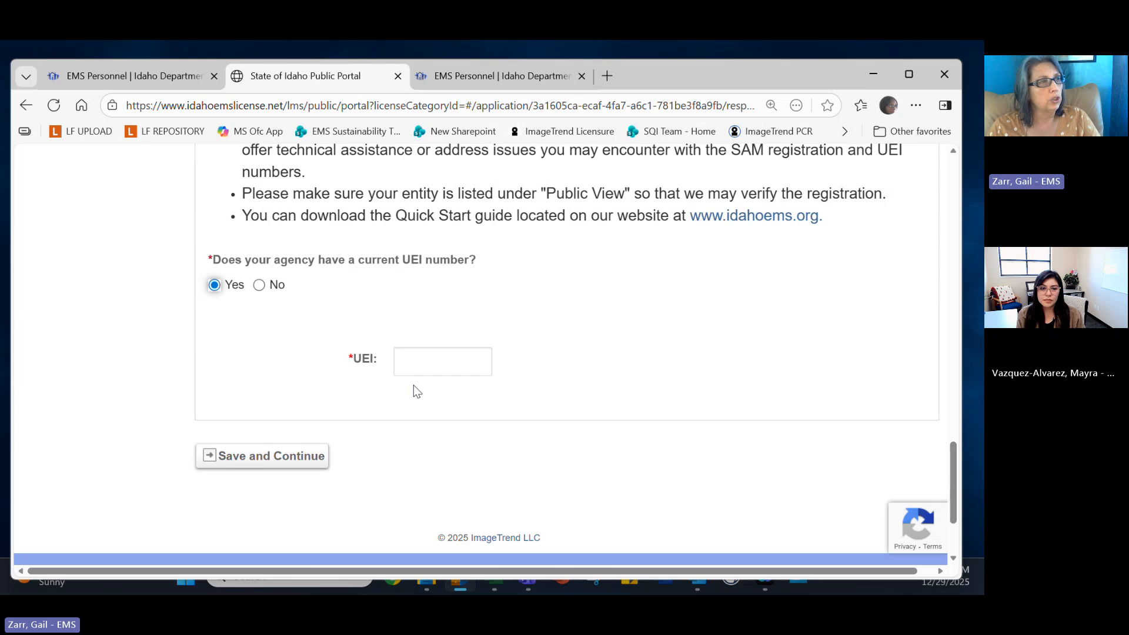
{"action": "left_click", "coordinate": [415, 365]}
{"action": "type", "text": "1"}
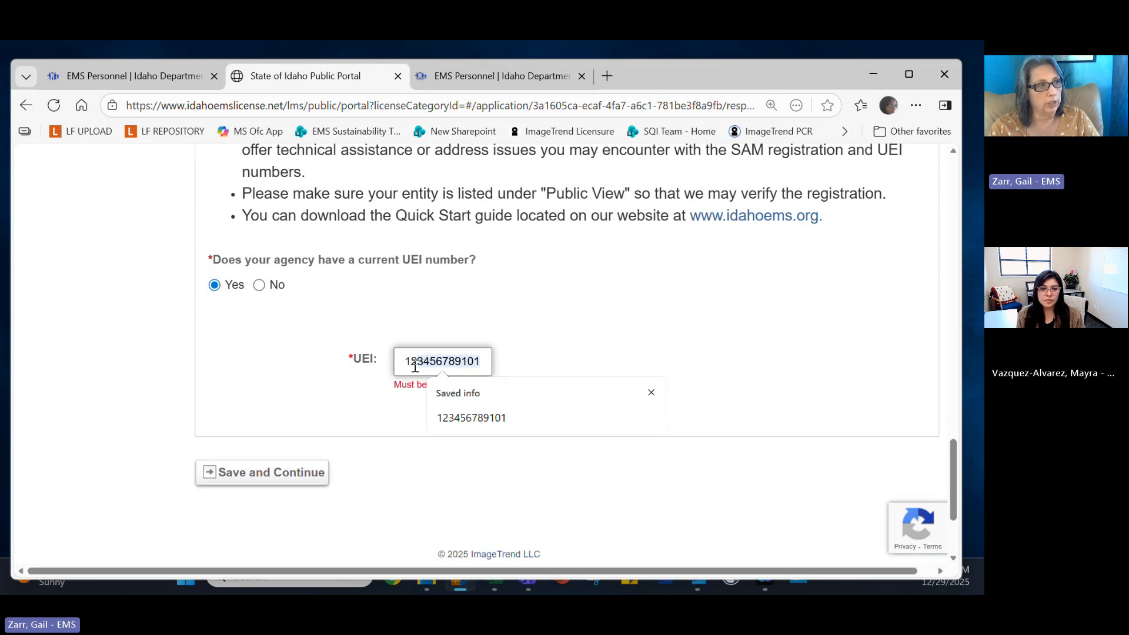
{"action": "type", "text": "2345678"}
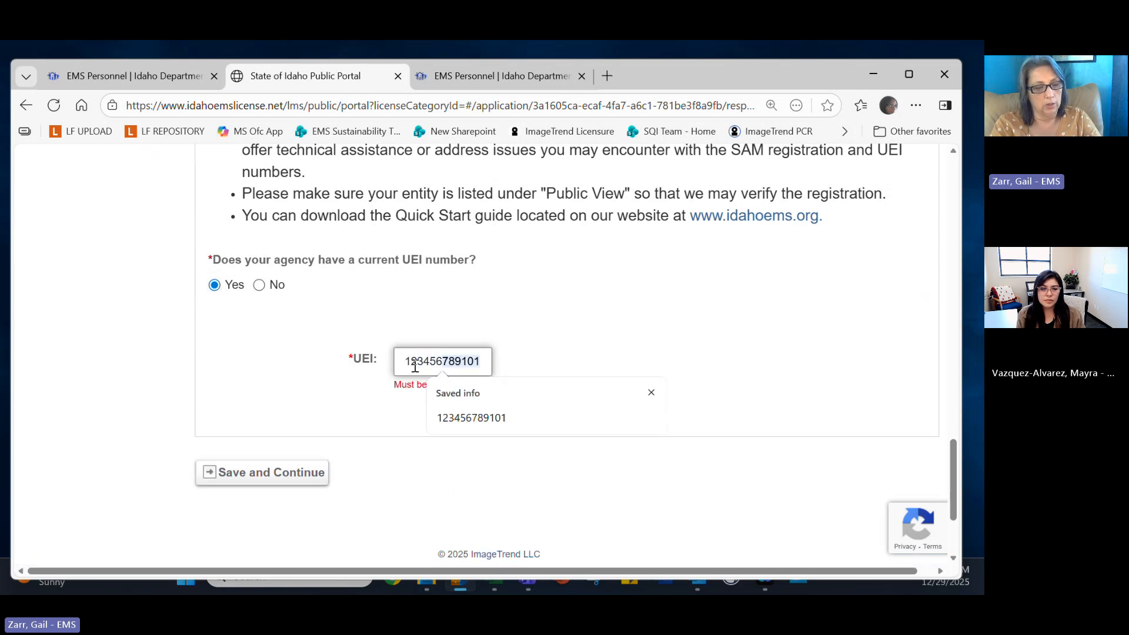
{"action": "type", "text": "91"}
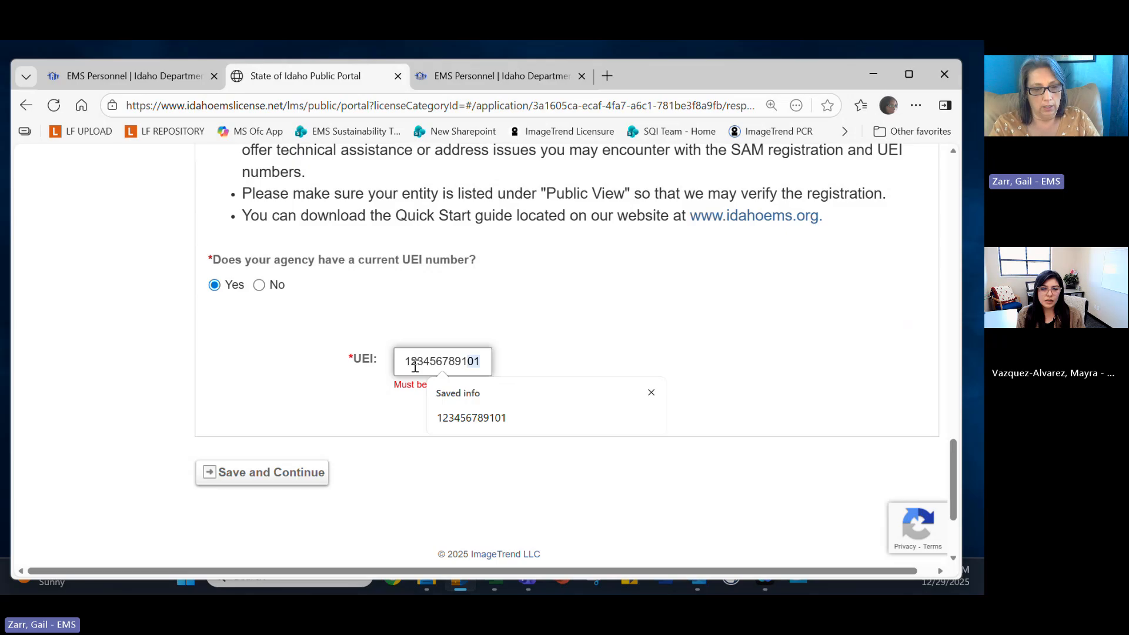
{"action": "type", "text": "011"}
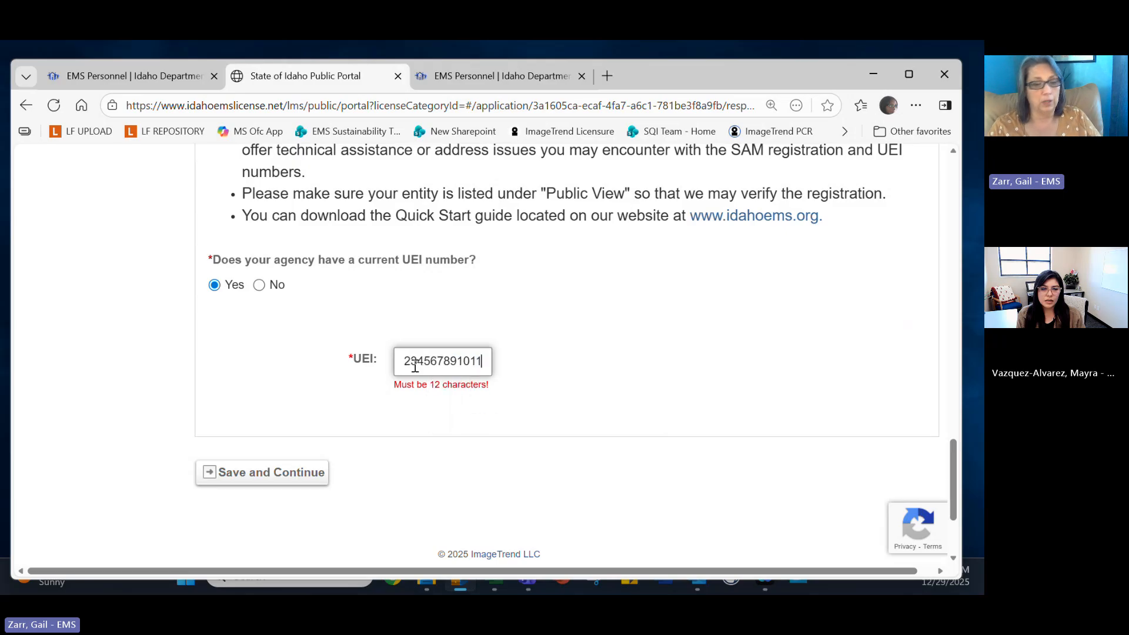
{"action": "key", "text": "BackSpace"}
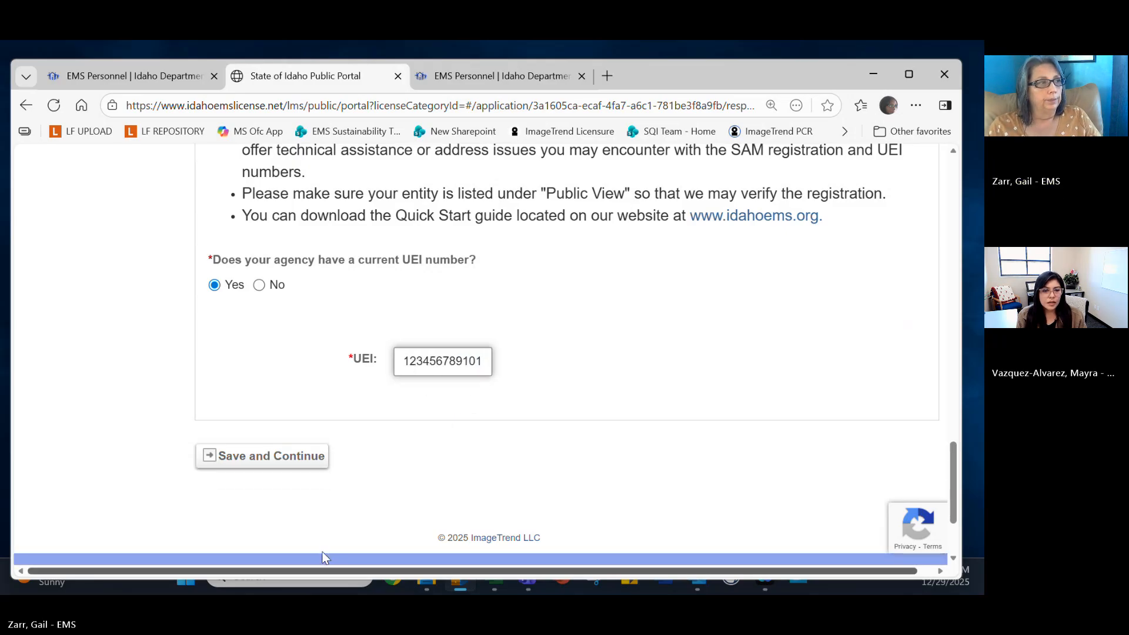
{"action": "left_click", "coordinate": [282, 464]}
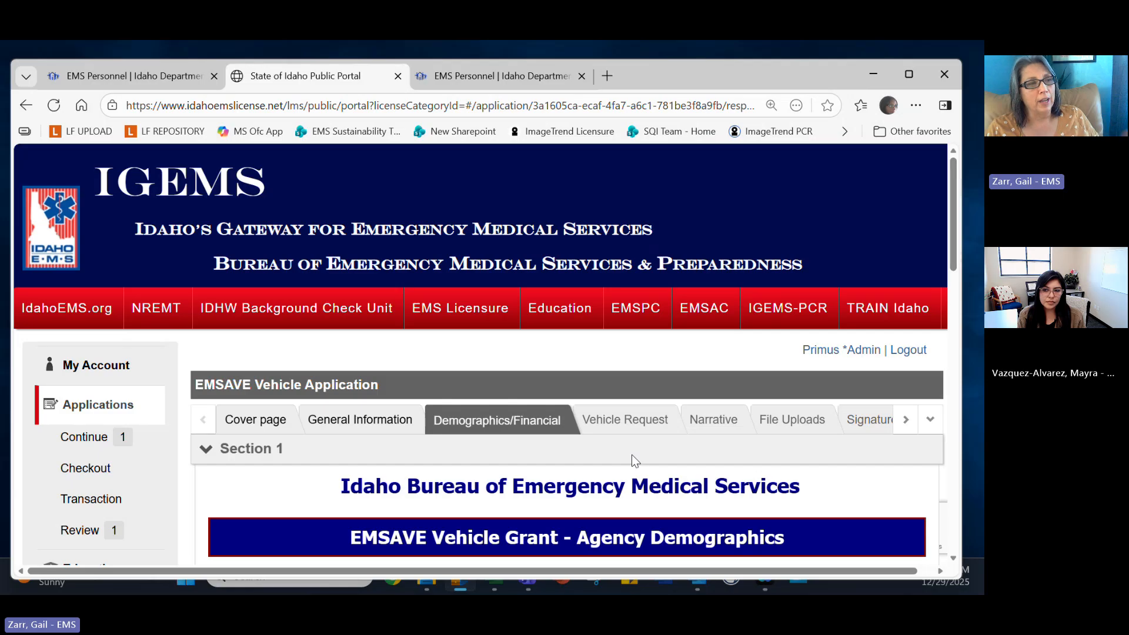
{"action": "scroll", "coordinate": [641, 463], "scroll_direction": "down", "scroll_amount": 3}
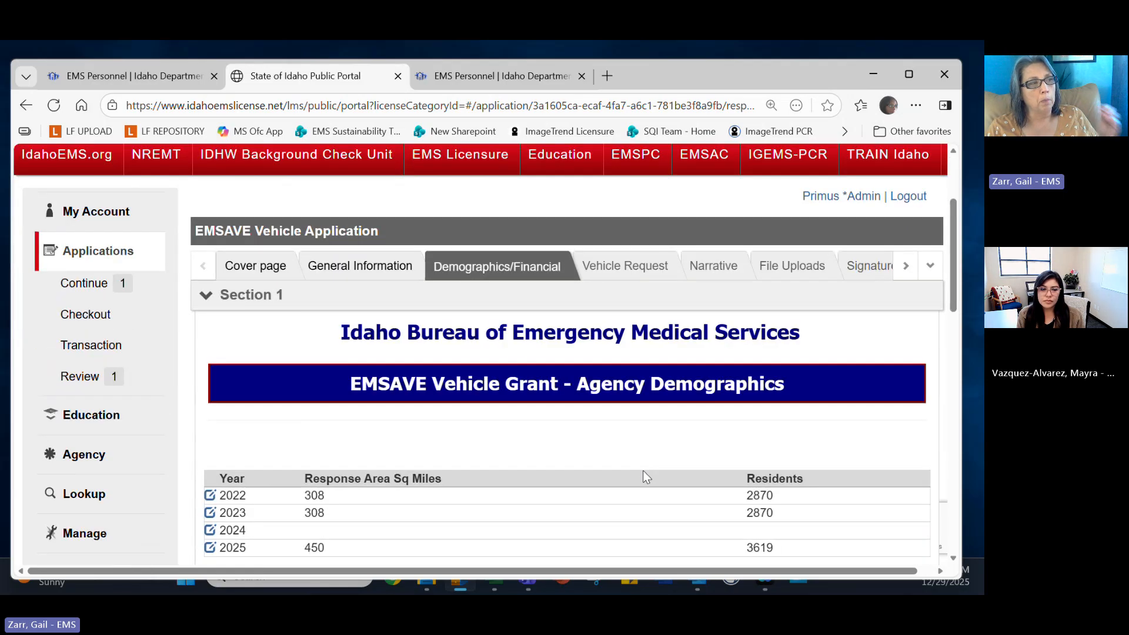
{"action": "scroll", "coordinate": [644, 470], "scroll_direction": "down", "scroll_amount": 1}
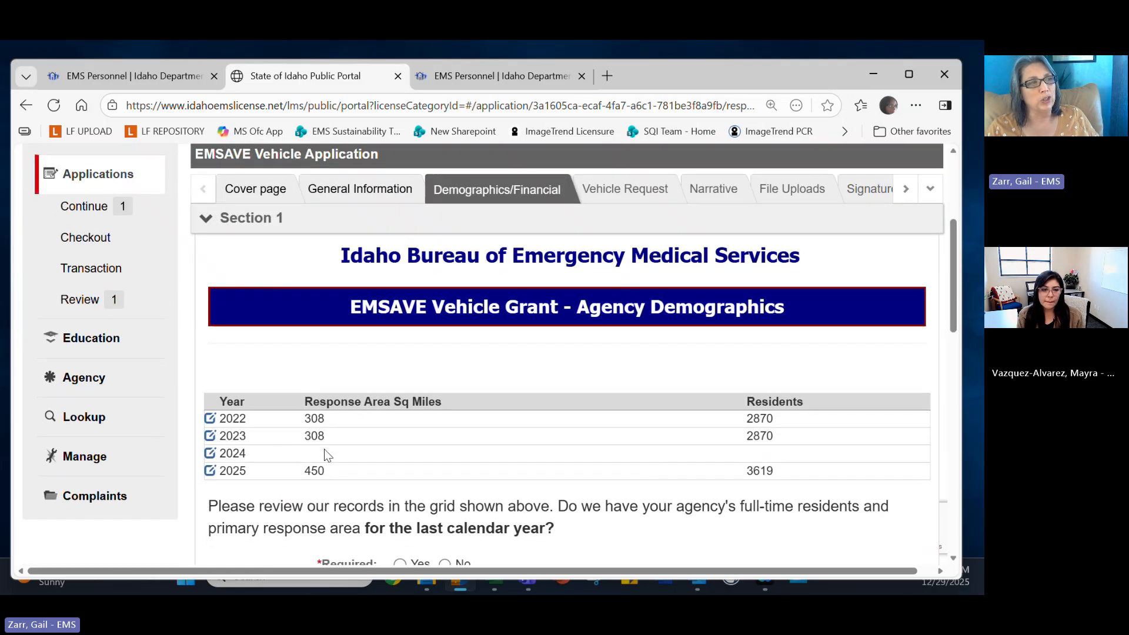
{"action": "scroll", "coordinate": [795, 436], "scroll_direction": "down", "scroll_amount": 1}
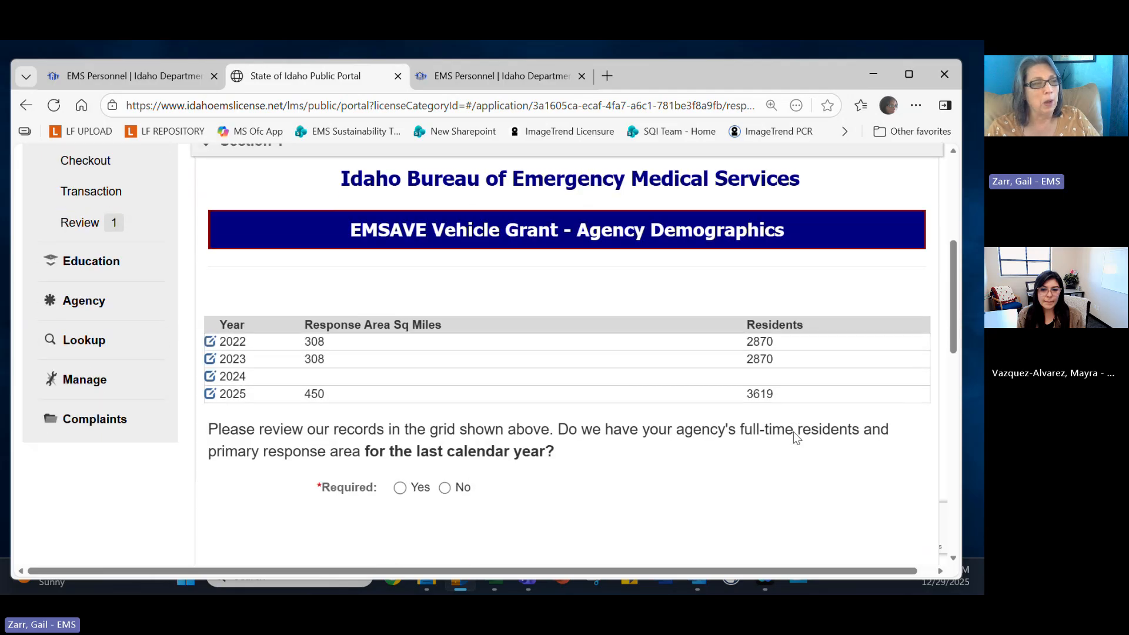
{"action": "scroll", "coordinate": [415, 476], "scroll_direction": "down", "scroll_amount": 1}
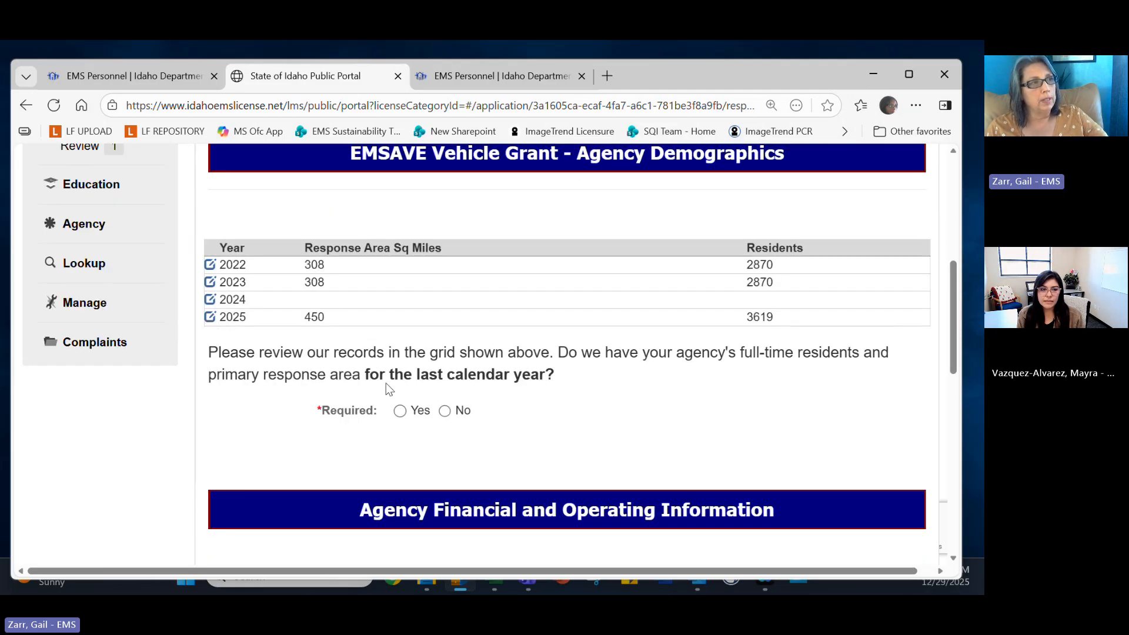
{"action": "left_click_drag", "start_coordinate": [364, 374], "coordinate": [555, 382]}
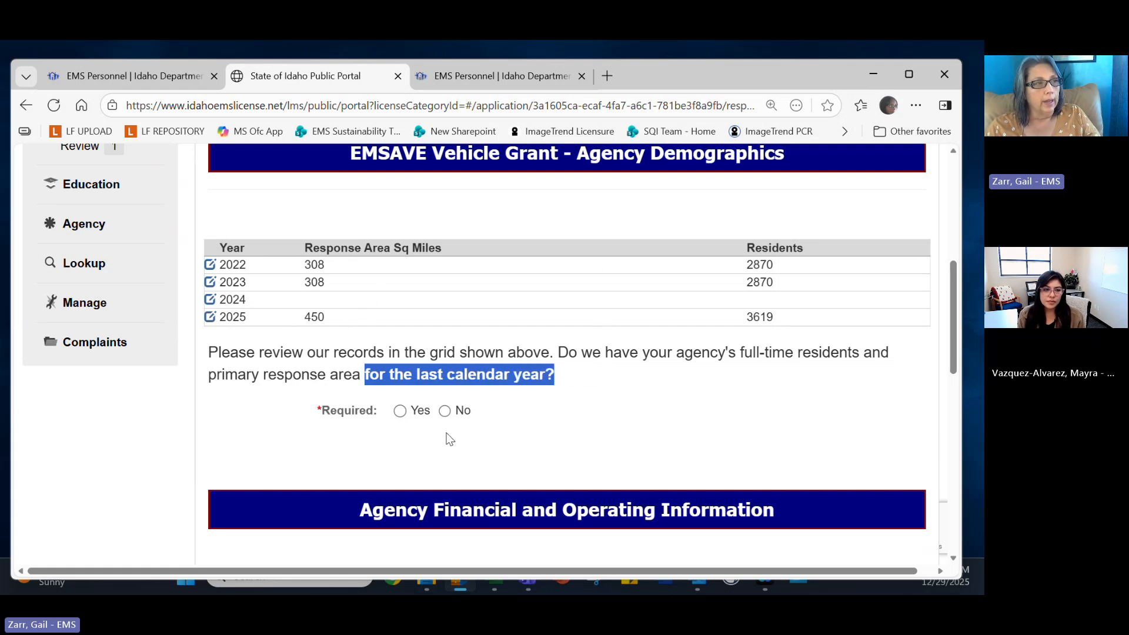
Answer No to the demographics question and enter calendar year 2026 and 475 square miles.
{"action": "left_click", "coordinate": [445, 411]}
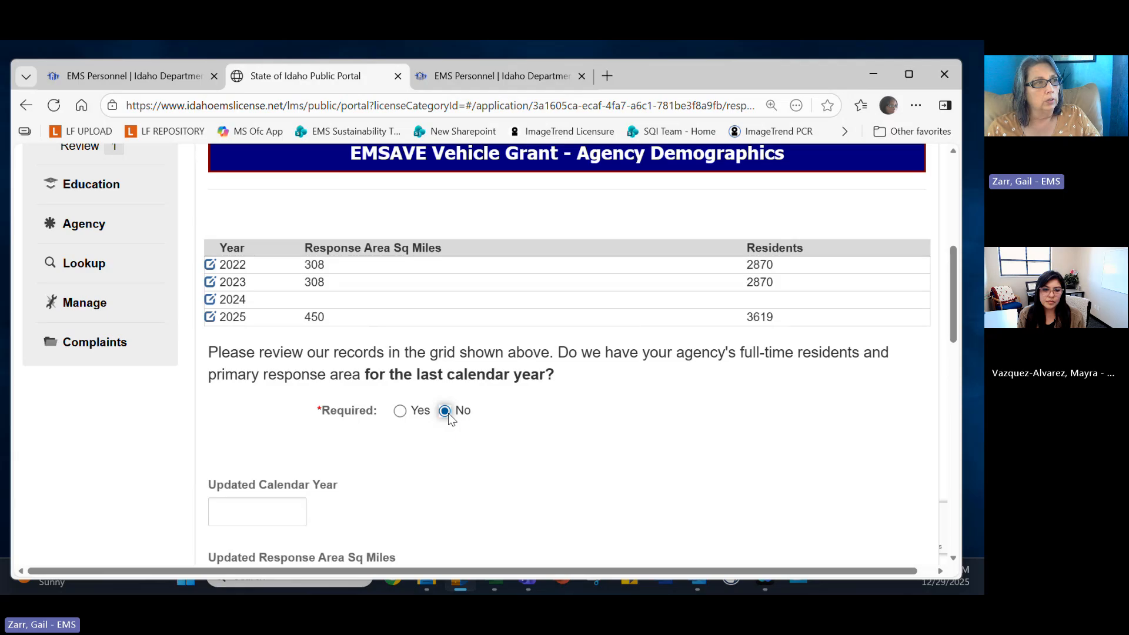
{"action": "scroll", "coordinate": [429, 444], "scroll_direction": "down", "scroll_amount": 1}
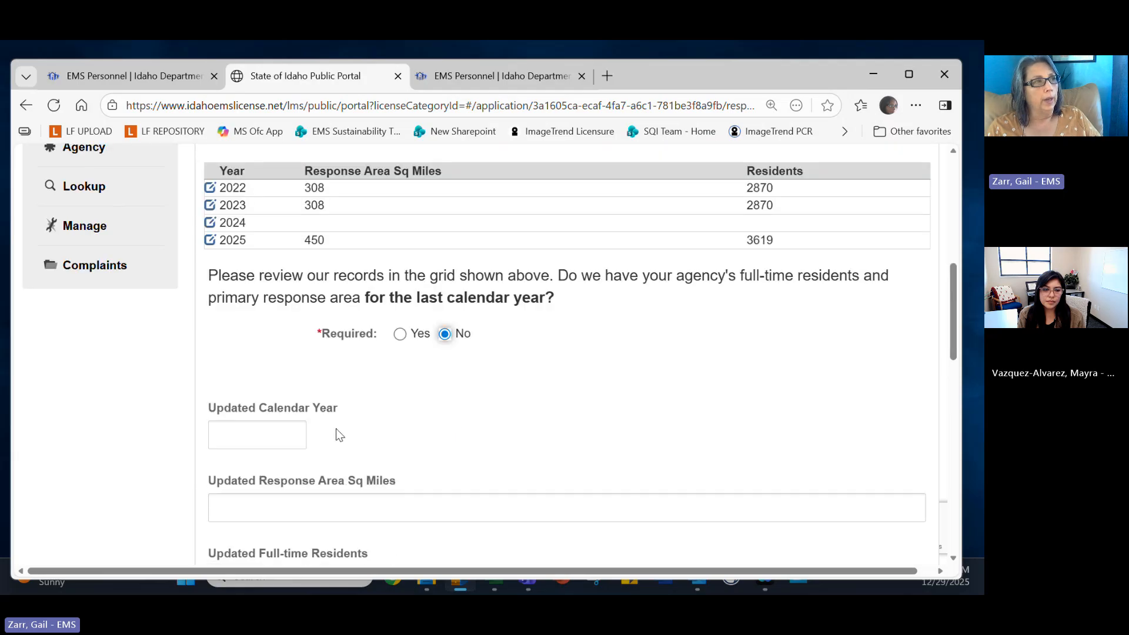
{"action": "left_click", "coordinate": [279, 430]}
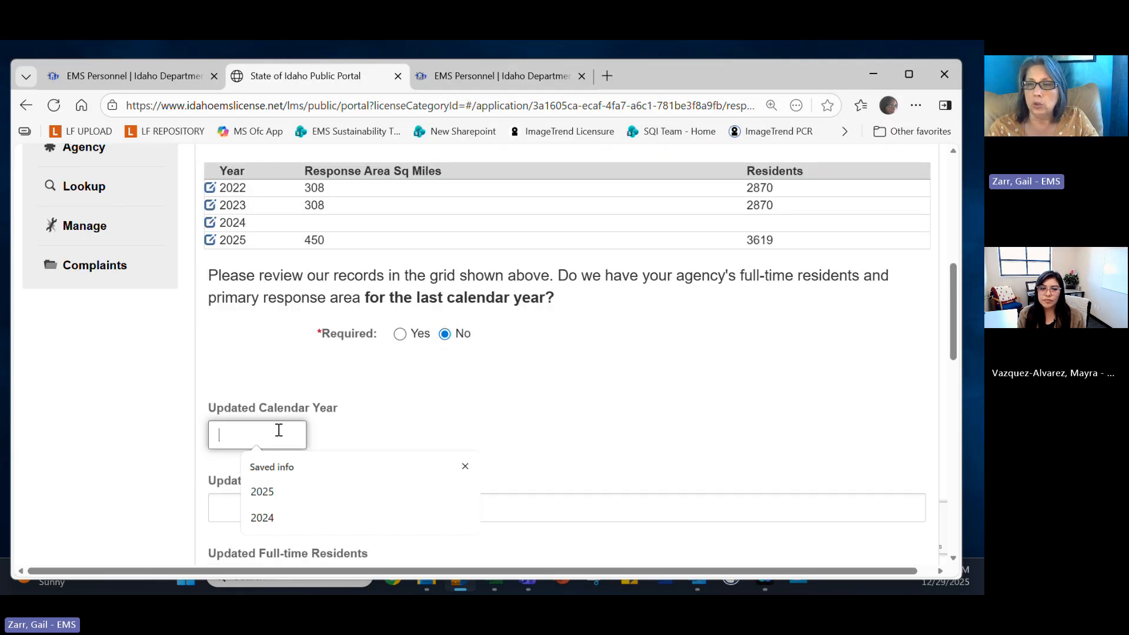
{"action": "type", "text": "202"}
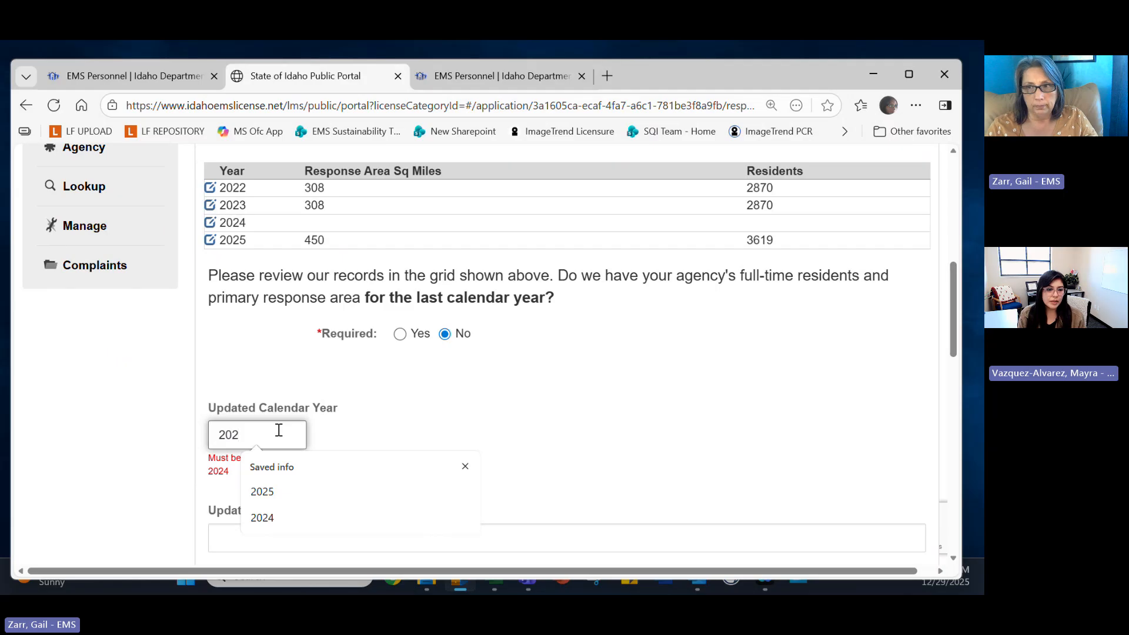
{"action": "type", "text": "6"}
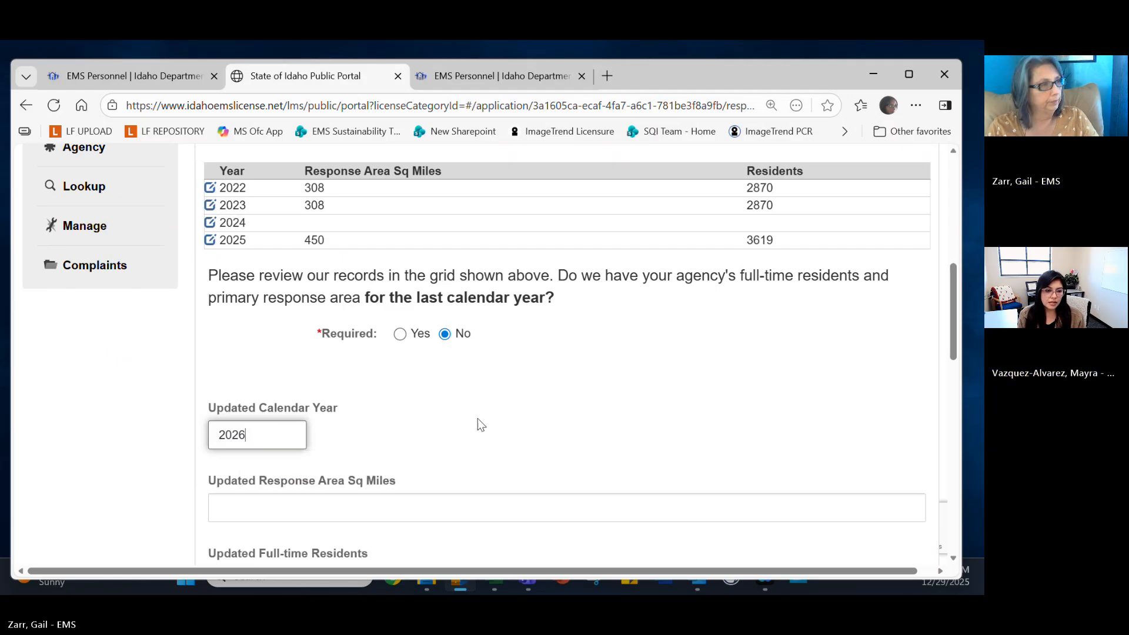
{"action": "left_click", "coordinate": [373, 493]}
{"action": "left_click", "coordinate": [374, 504]}
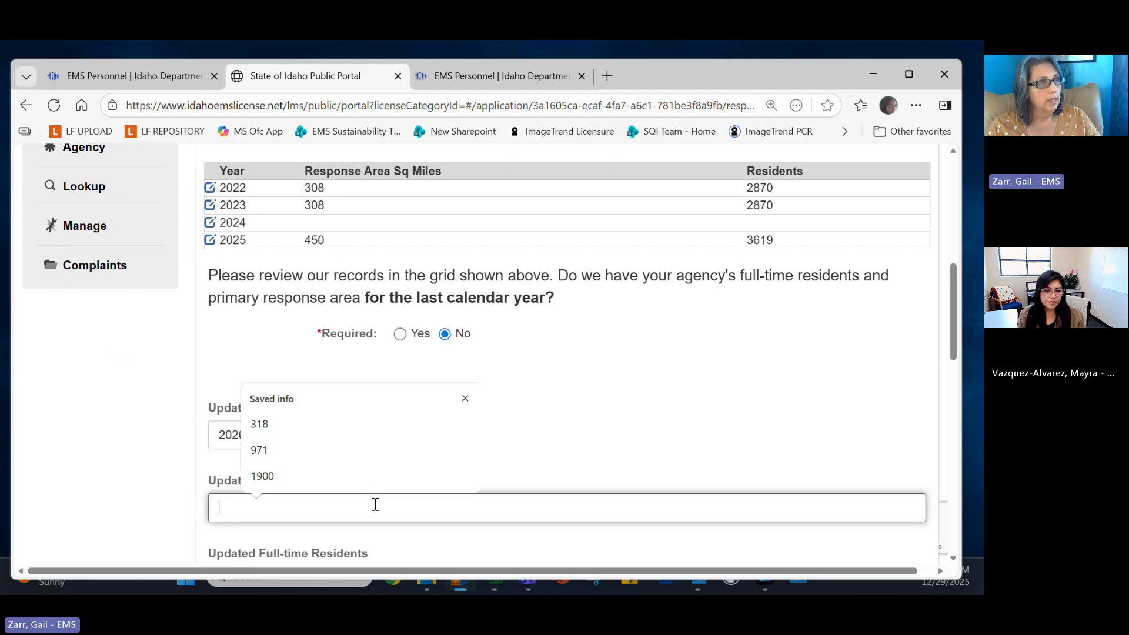
{"action": "type", "text": "45"}
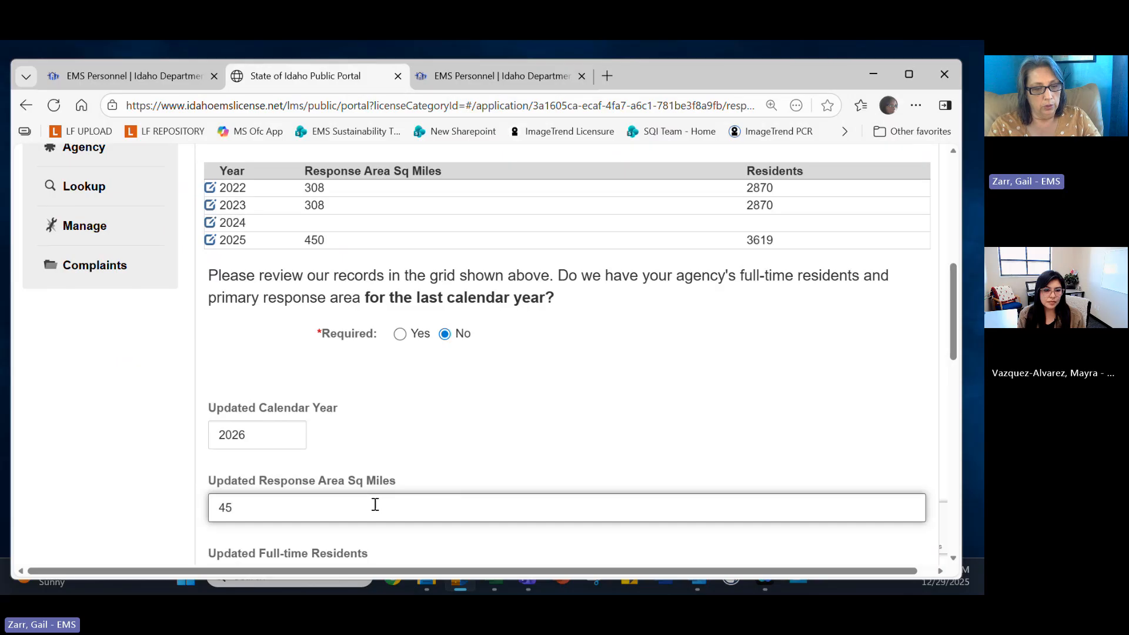
{"action": "key", "text": "BackSpace"}
{"action": "type", "text": "75"}
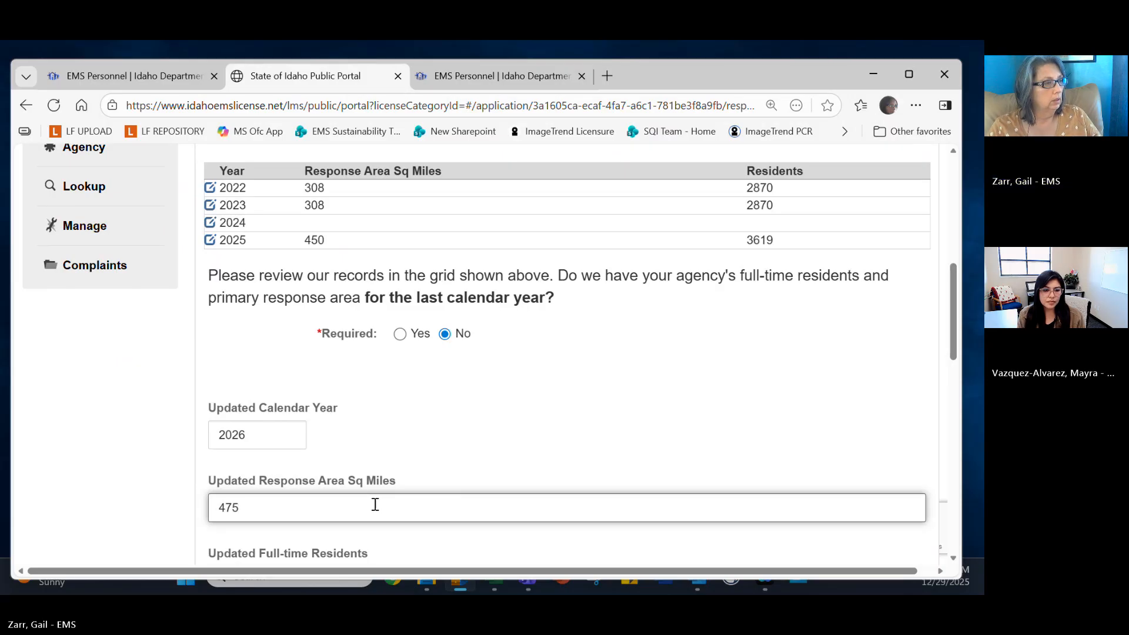
{"action": "triple_click", "coordinate": [454, 463]}
{"action": "scroll", "coordinate": [453, 461], "scroll_direction": "down", "scroll_amount": 2}
Enter 4100 as the updated full-time residents count.
{"action": "left_click", "coordinate": [412, 430]}
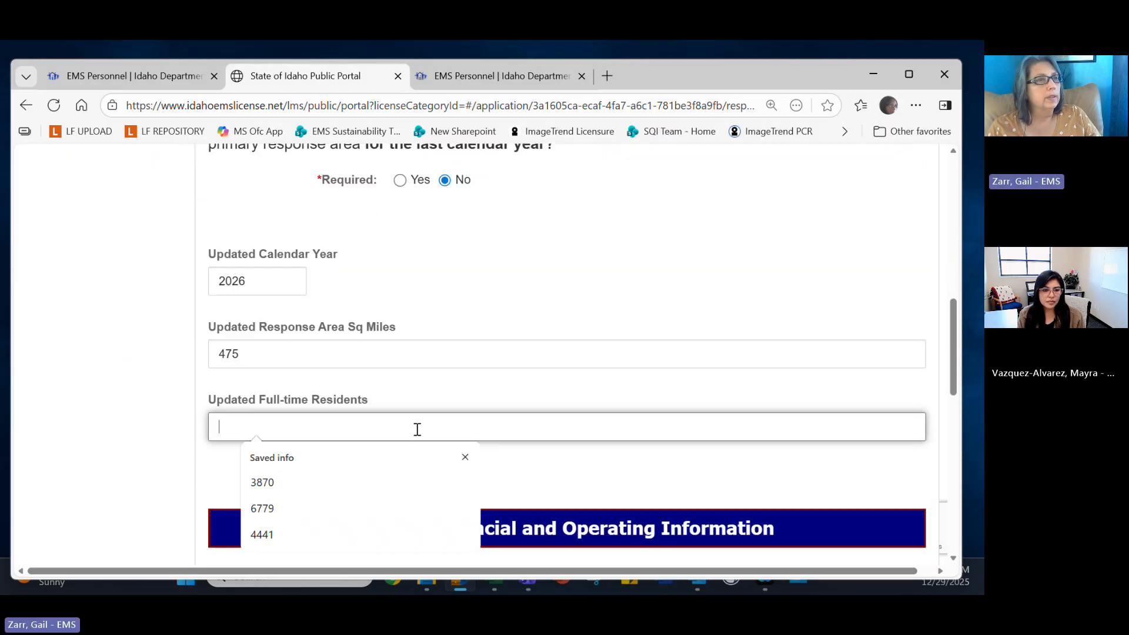
{"action": "scroll", "coordinate": [819, 359], "scroll_direction": "up", "scroll_amount": 4}
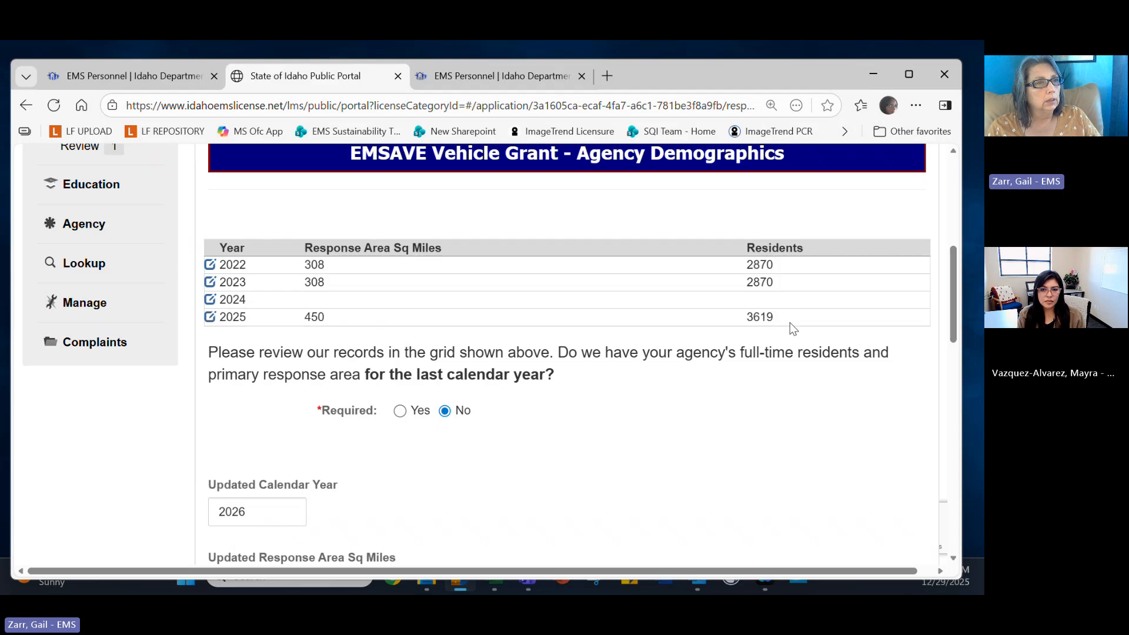
{"action": "scroll", "coordinate": [789, 322], "scroll_direction": "down", "scroll_amount": 3}
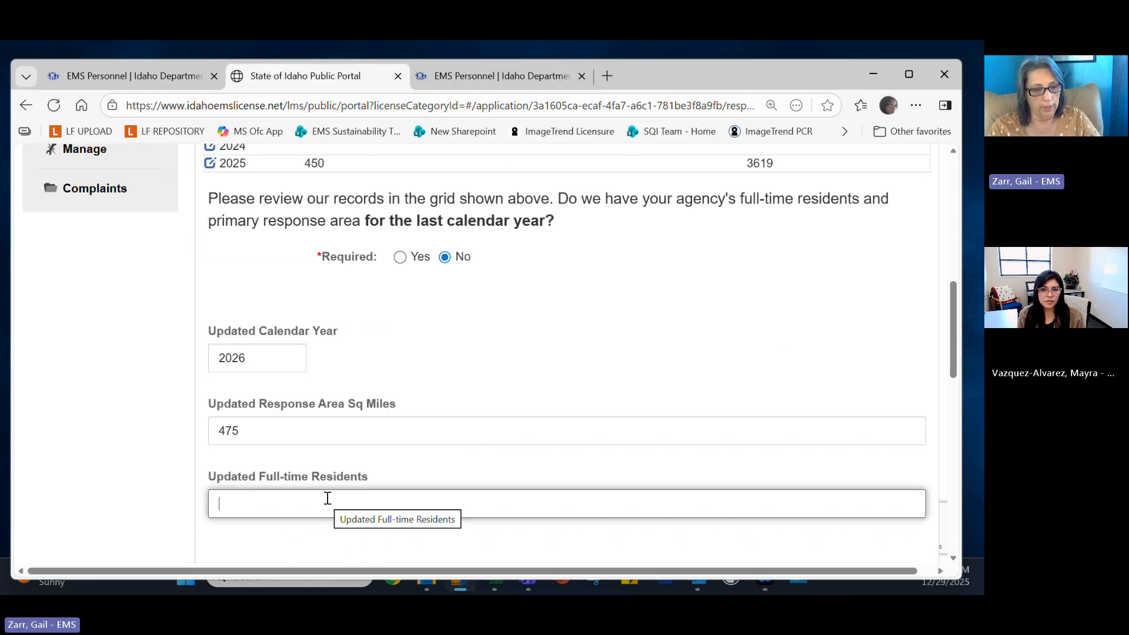
{"action": "type", "text": "41,"}
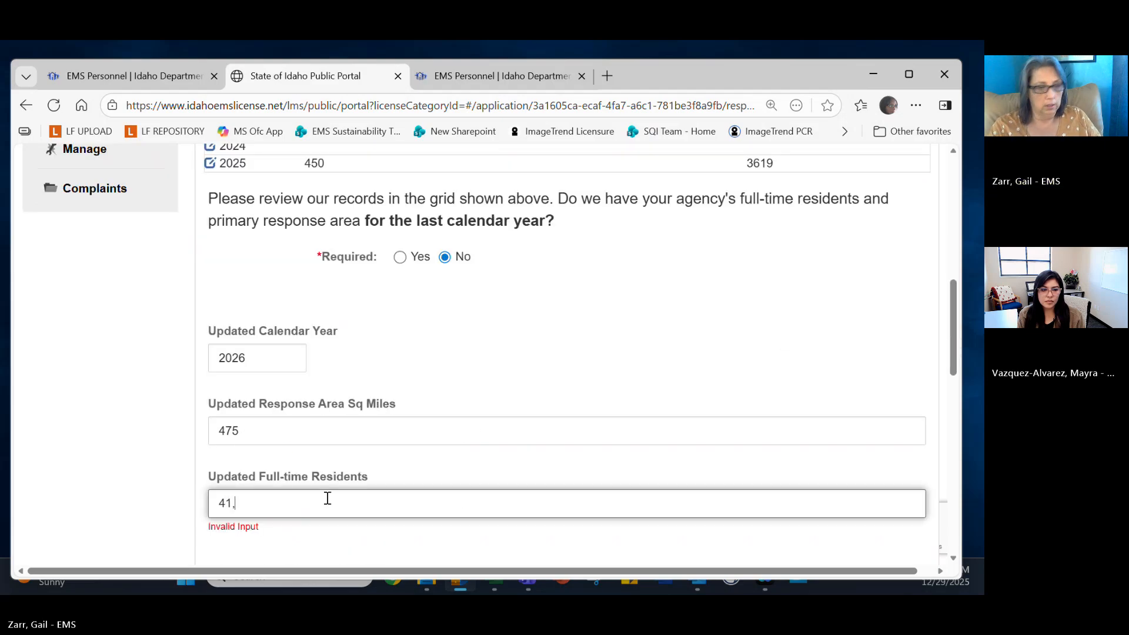
{"action": "key", "text": "BackSpace"}
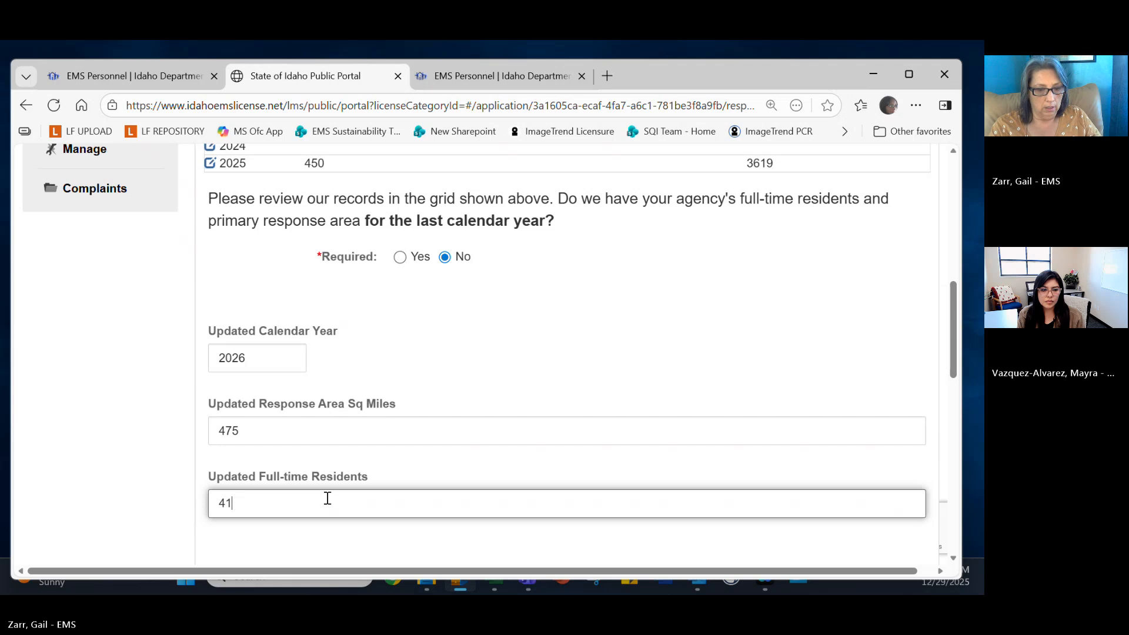
{"action": "type", "text": "00"}
{"action": "scroll", "coordinate": [622, 382], "scroll_direction": "down", "scroll_amount": 3}
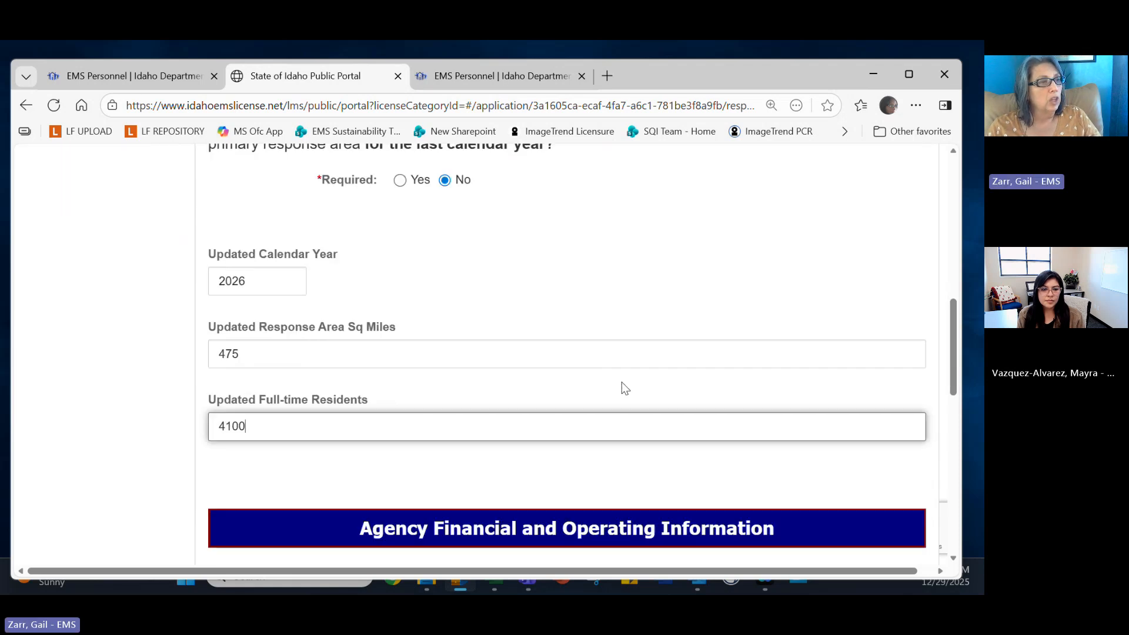
{"action": "scroll", "coordinate": [612, 435], "scroll_direction": "down", "scroll_amount": 2}
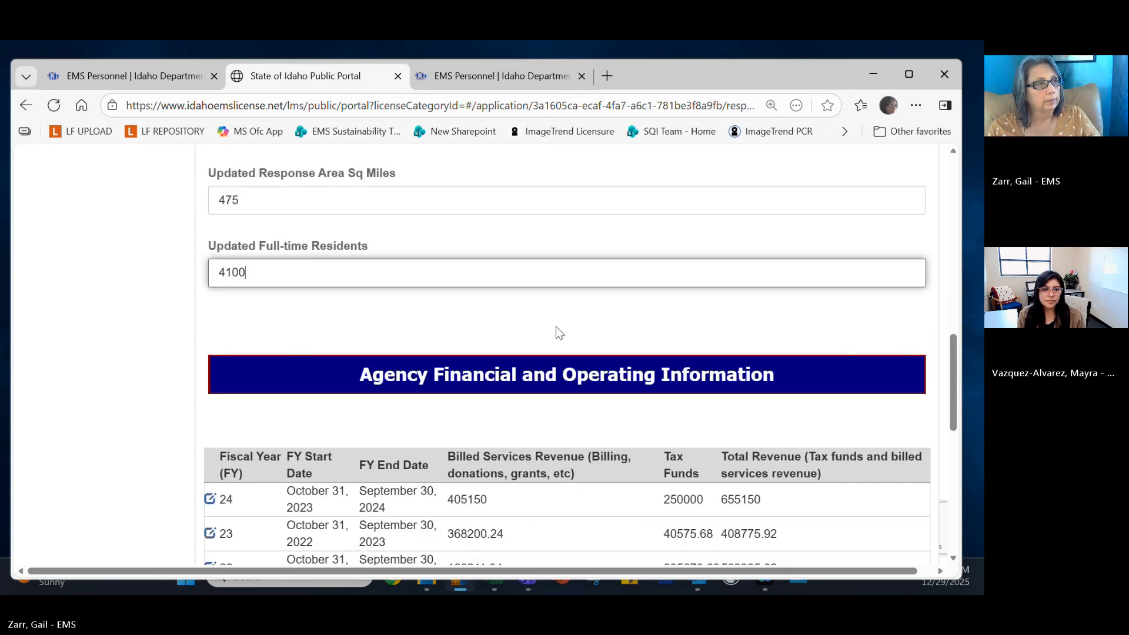
Answer No under Update Financial Records for the most recent completed fiscal year.
{"action": "scroll", "coordinate": [556, 327], "scroll_direction": "down", "scroll_amount": 3}
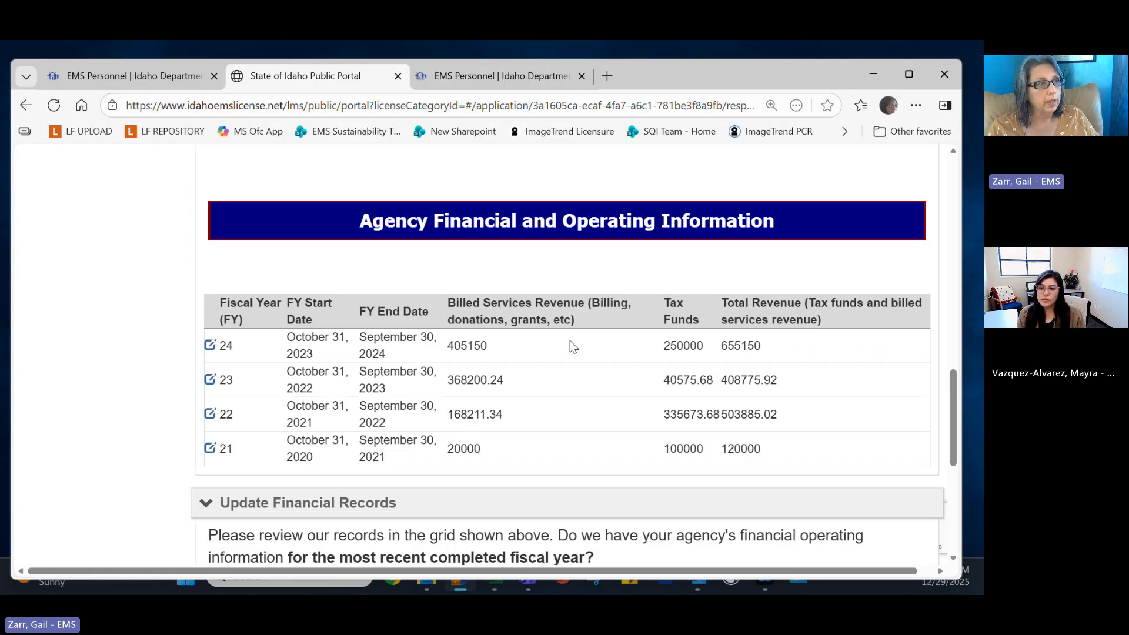
{"action": "scroll", "coordinate": [570, 341], "scroll_direction": "down", "scroll_amount": 1}
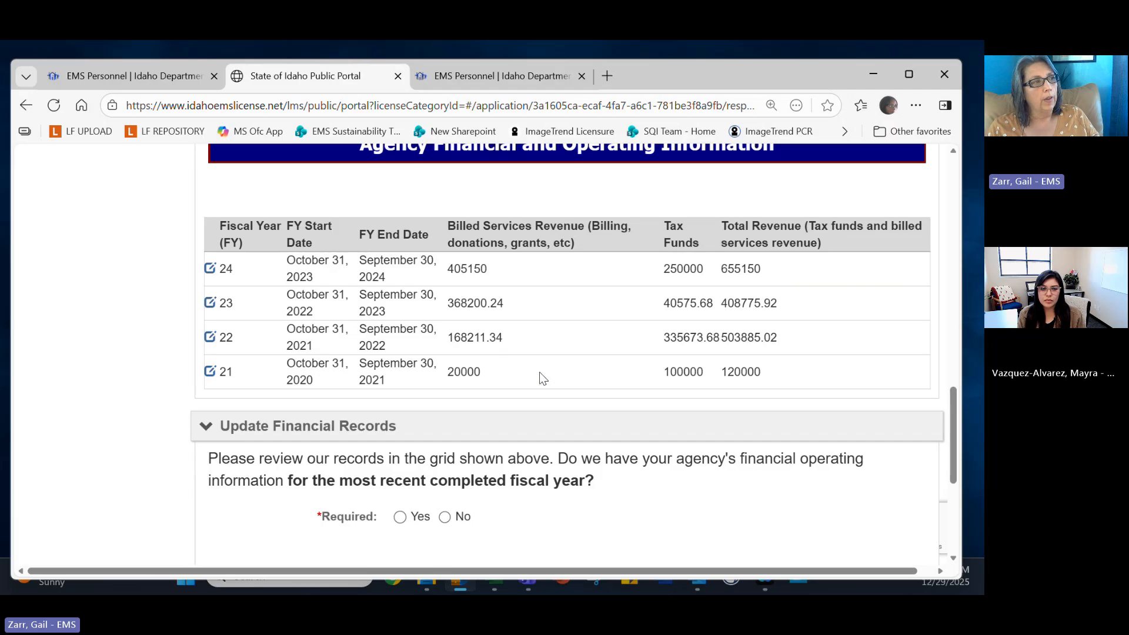
{"action": "scroll", "coordinate": [465, 492], "scroll_direction": "down", "scroll_amount": 2}
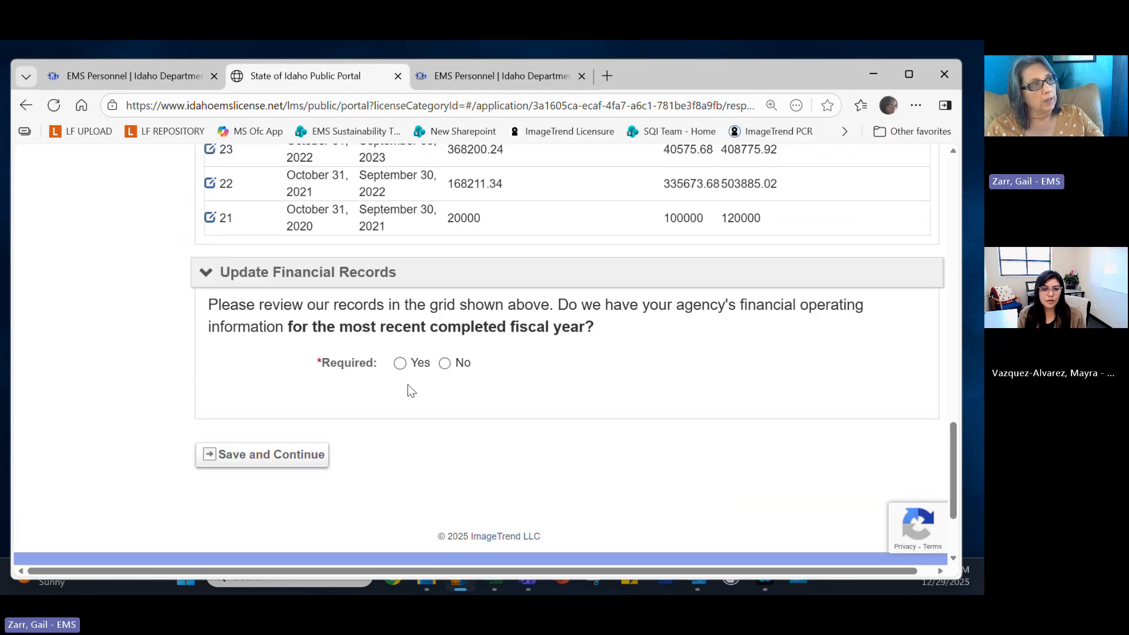
{"action": "scroll", "coordinate": [363, 286], "scroll_direction": "up", "scroll_amount": 2}
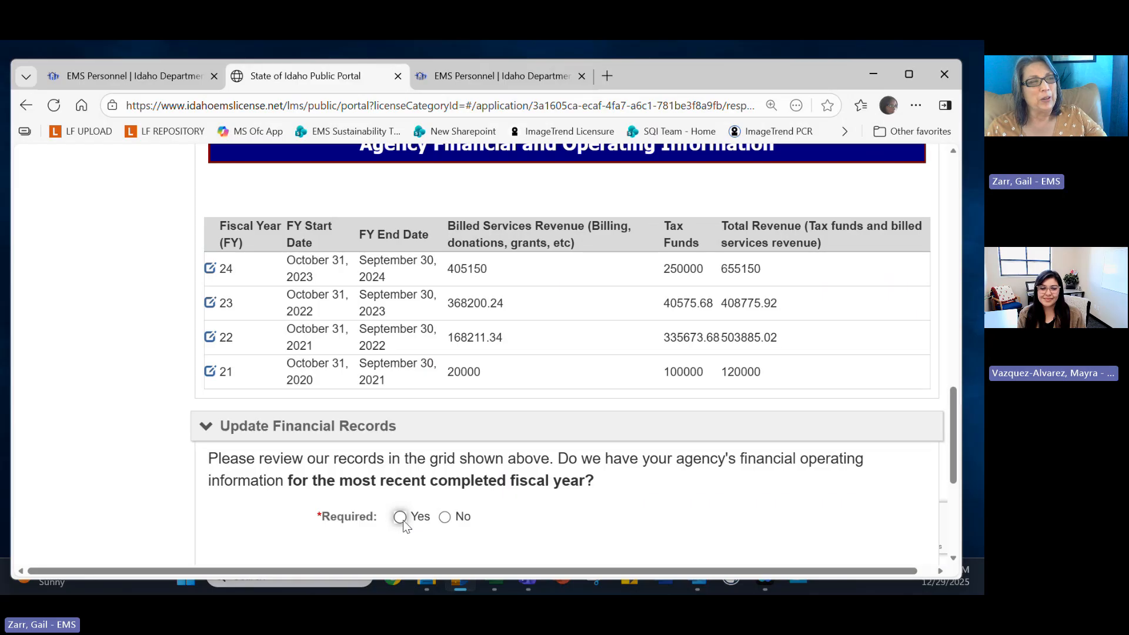
{"action": "left_click", "coordinate": [449, 517]}
Enter 2026 as the New Fiscal Year, correcting the mistyped 2027.
{"action": "scroll", "coordinate": [489, 518], "scroll_direction": "down", "scroll_amount": 4}
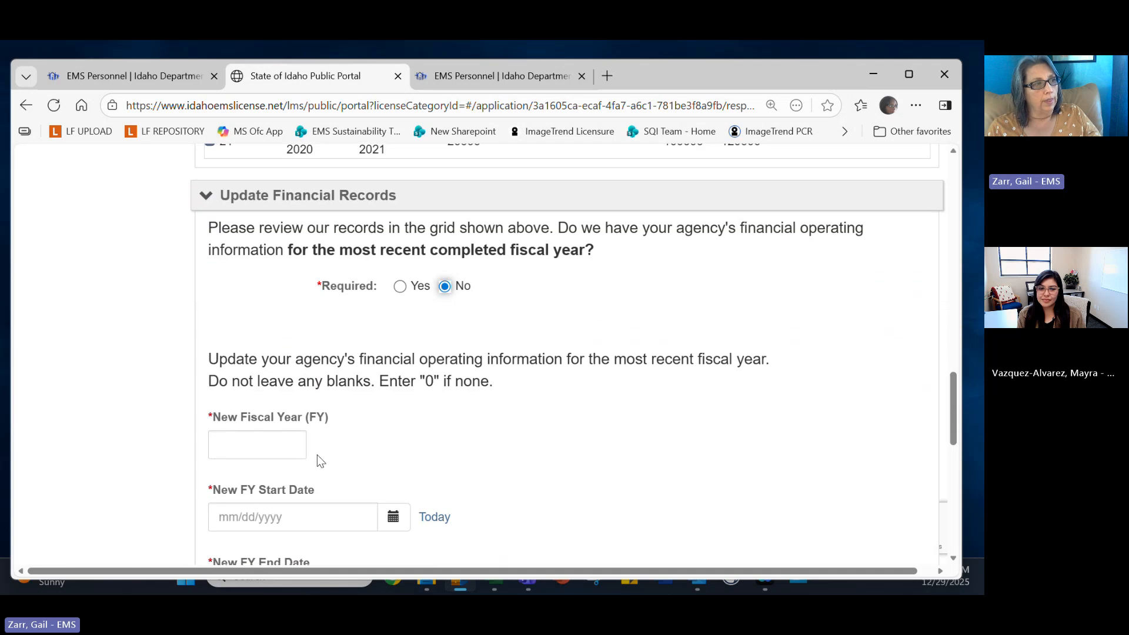
{"action": "left_click", "coordinate": [257, 448]}
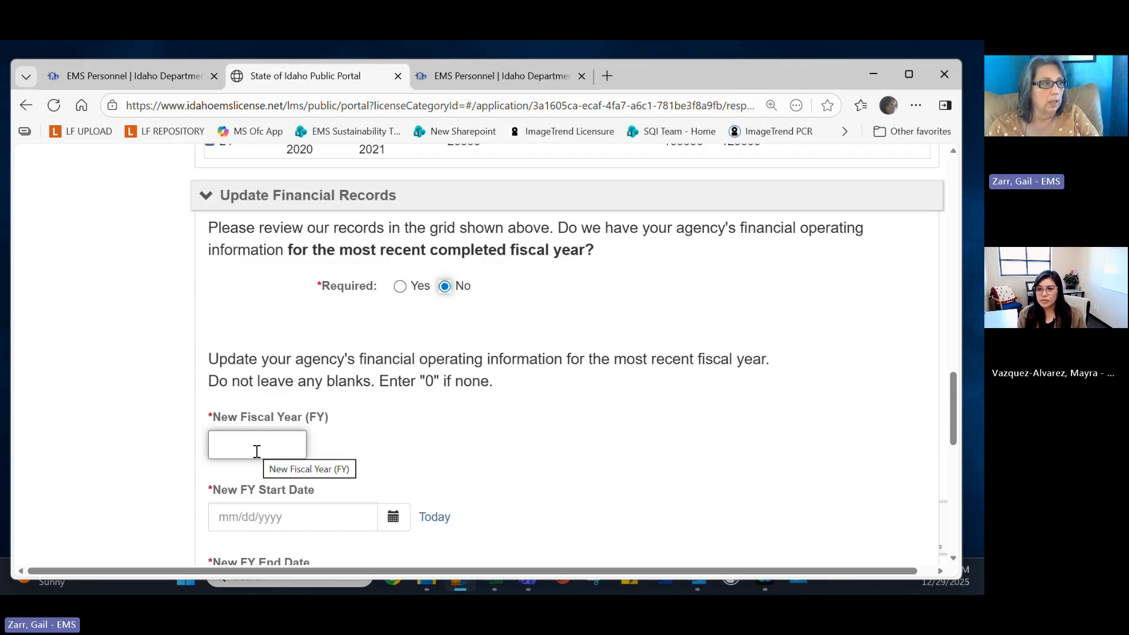
{"action": "scroll", "coordinate": [429, 364], "scroll_direction": "down", "scroll_amount": 1}
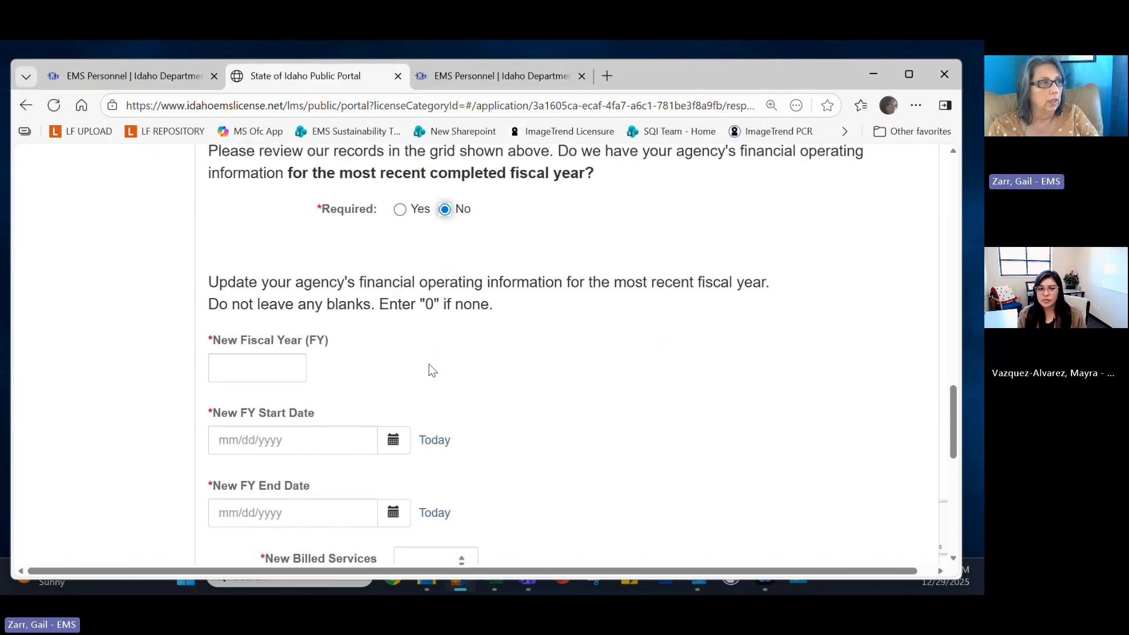
{"action": "left_click", "coordinate": [273, 366]}
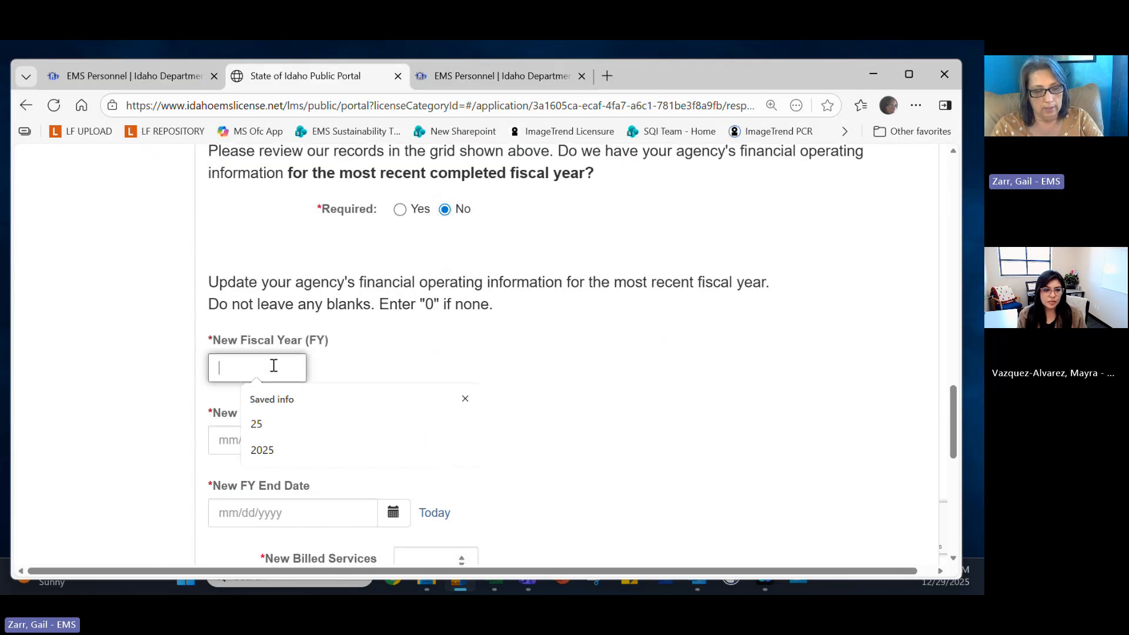
{"action": "type", "text": "202"}
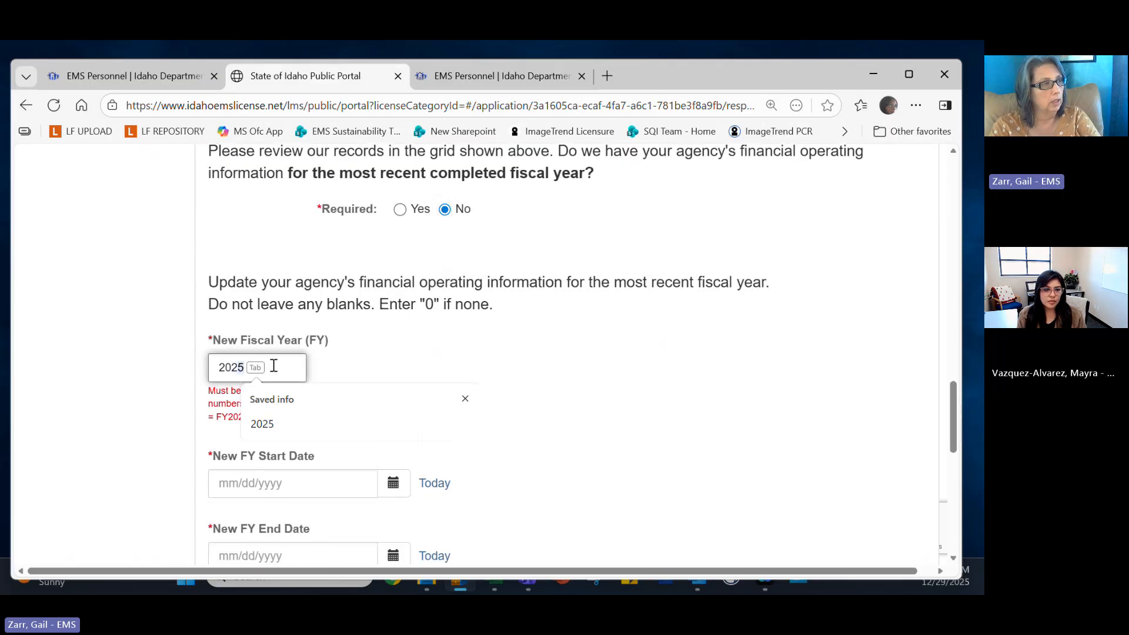
{"action": "type", "text": "7"}
{"action": "key", "text": "BackSpace"}
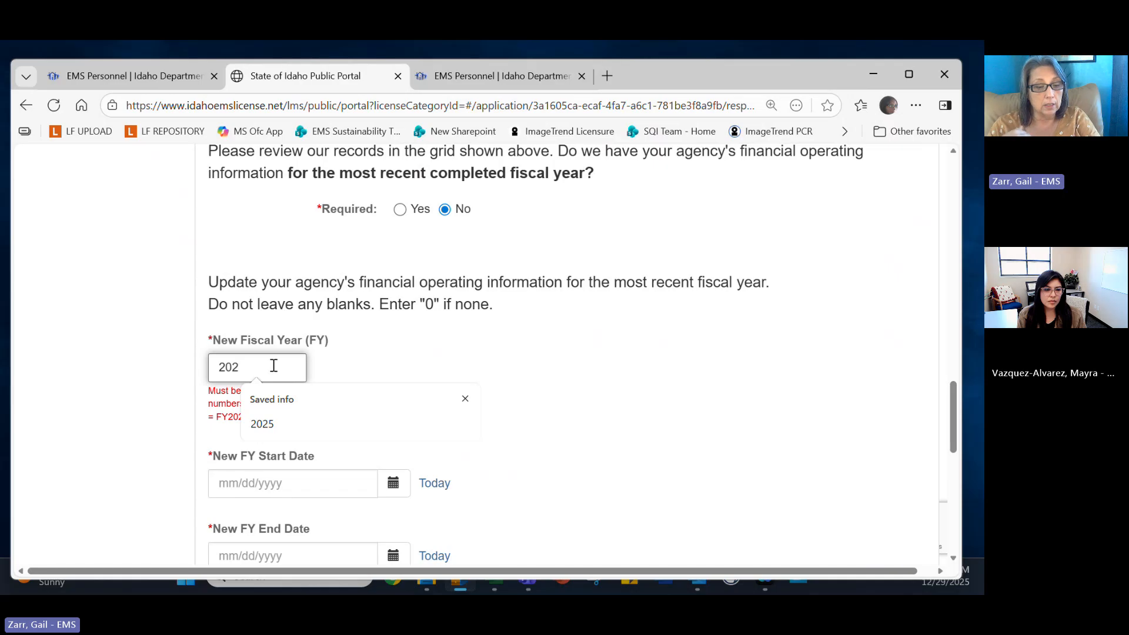
{"action": "type", "text": "6"}
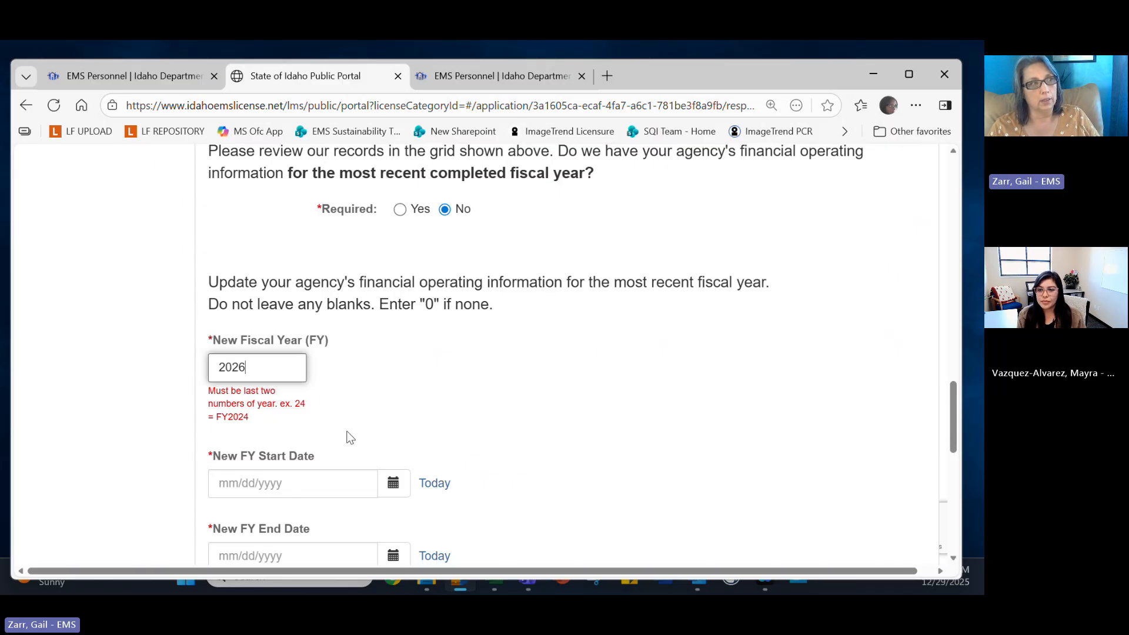
Set the New FY Start Date to 07/01/25 from the calendar.
{"action": "left_click", "coordinate": [394, 493]}
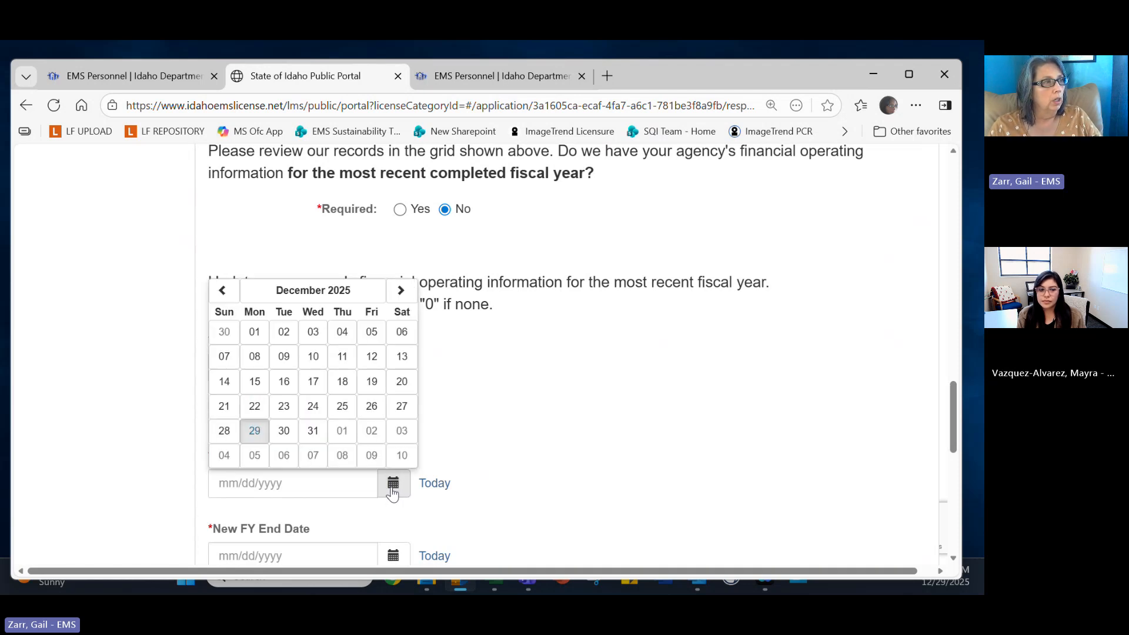
{"action": "double_click", "coordinate": [222, 292]}
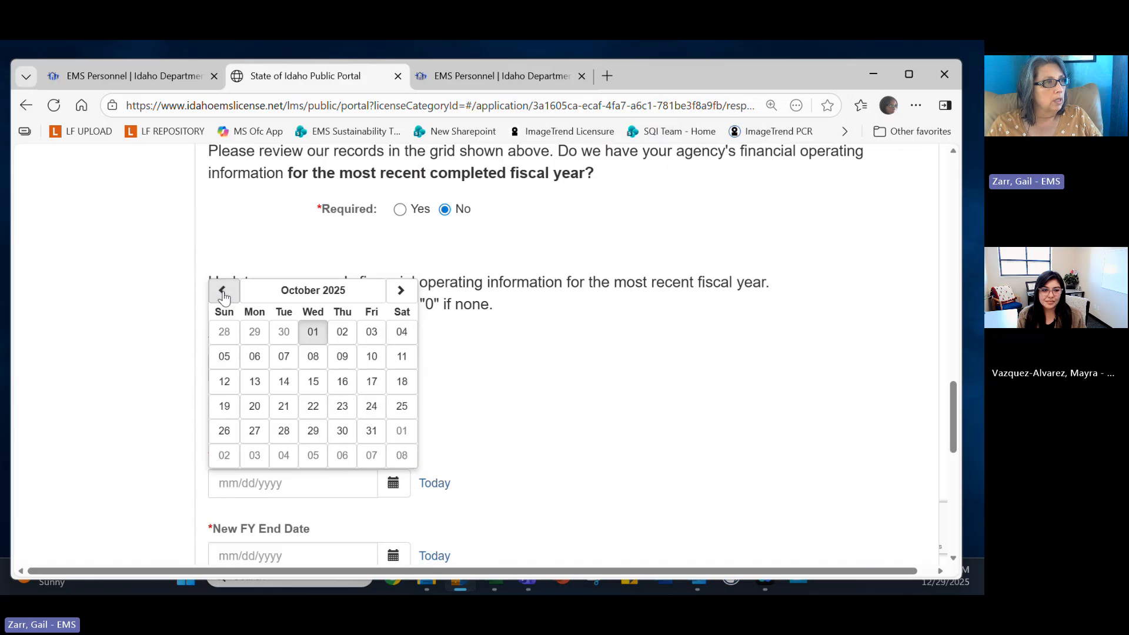
{"action": "left_click", "coordinate": [223, 292]}
{"action": "left_click", "coordinate": [223, 292]}
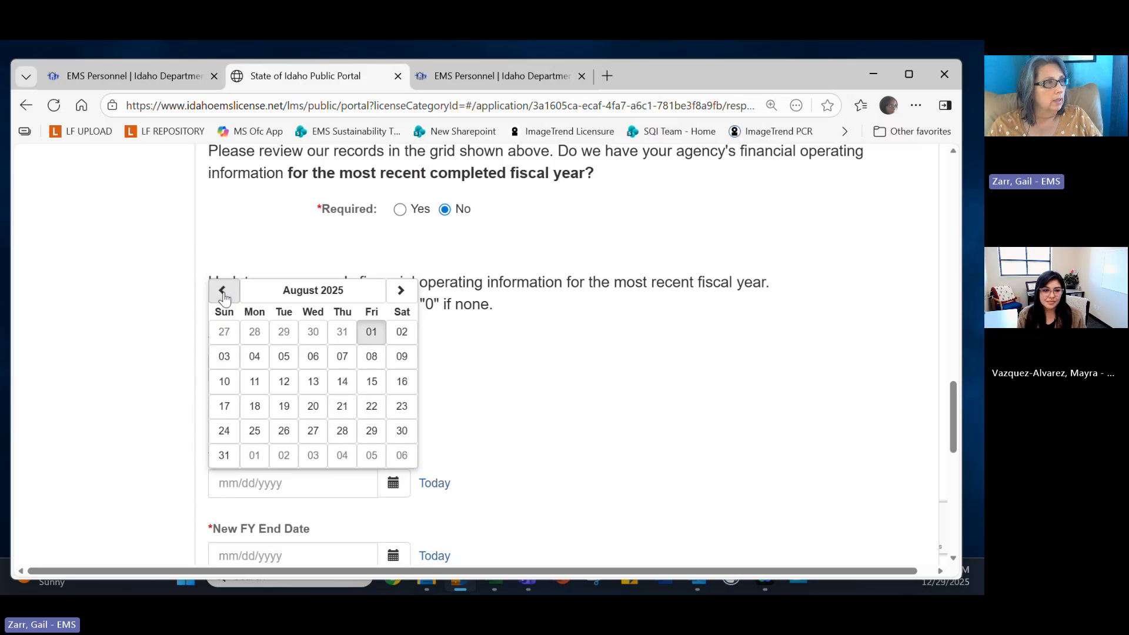
{"action": "left_click", "coordinate": [222, 292]}
{"action": "left_click", "coordinate": [284, 333]}
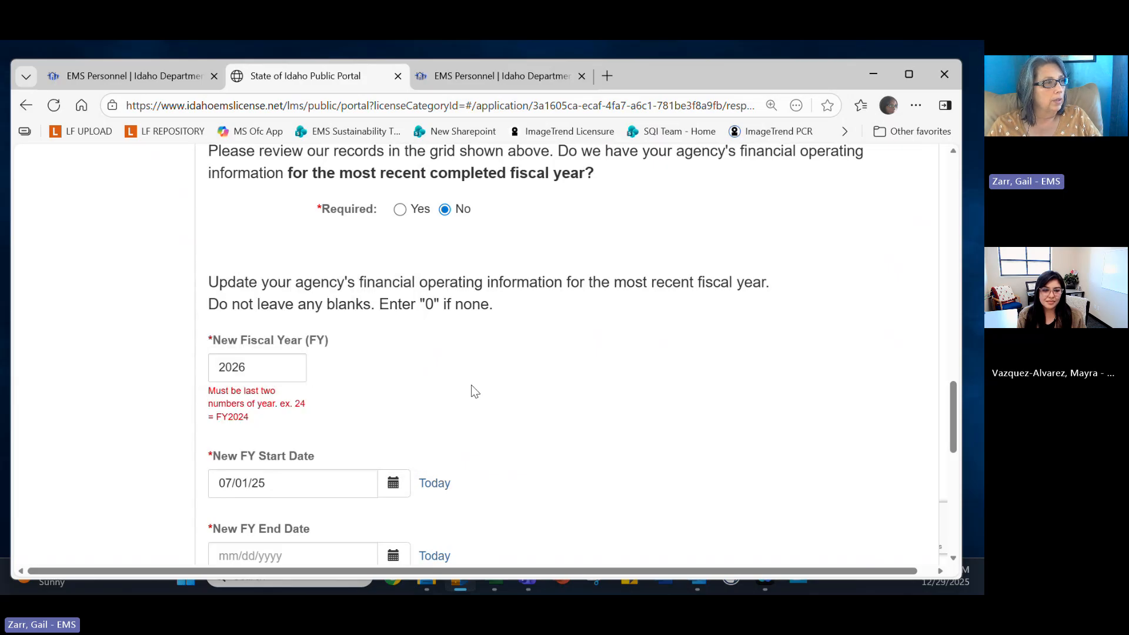
{"action": "scroll", "coordinate": [493, 446], "scroll_direction": "down", "scroll_amount": 3}
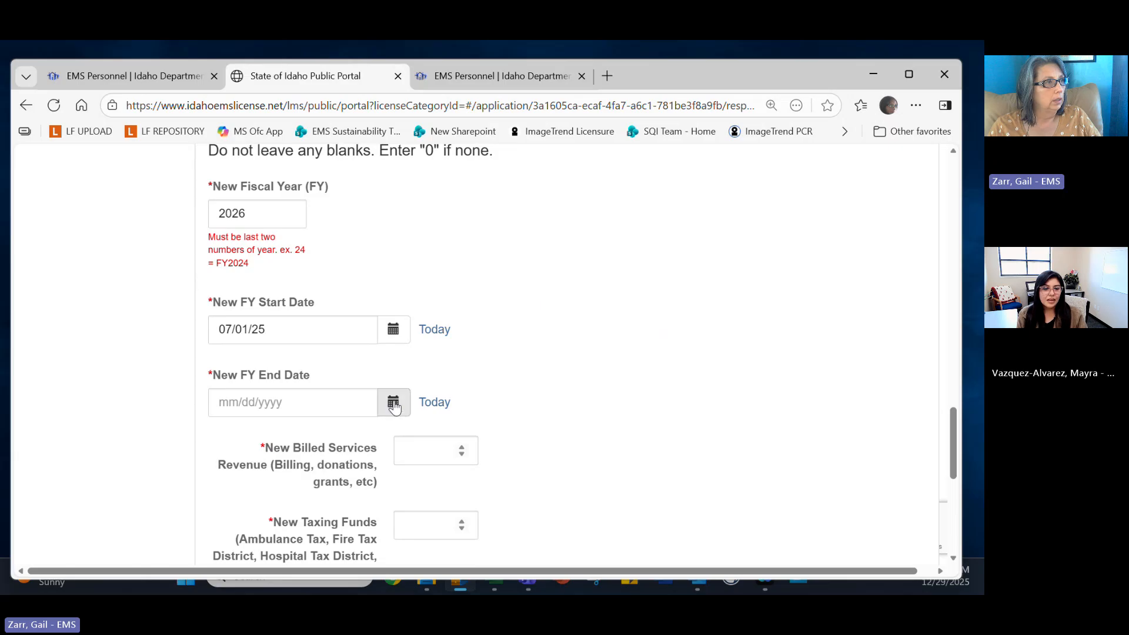
Set the New FY End Date to 07/30/26, then select the 2026 New Fiscal Year value.
{"action": "left_click", "coordinate": [394, 405]}
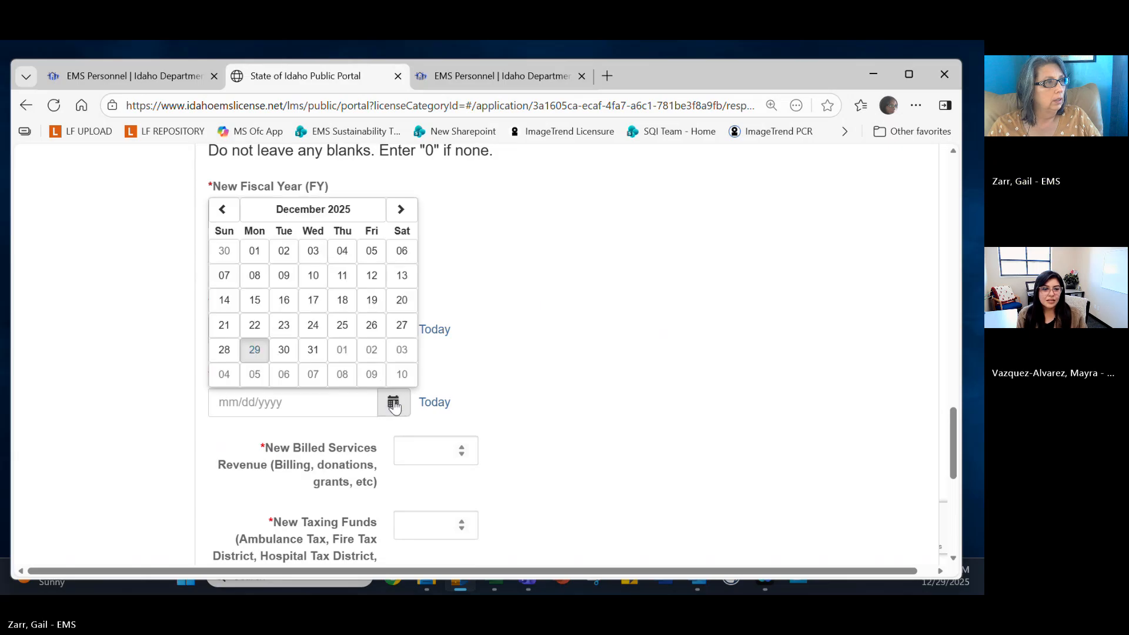
{"action": "left_click", "coordinate": [401, 209]}
{"action": "left_click", "coordinate": [401, 209]}
{"action": "left_click", "coordinate": [401, 209]}
{"action": "left_click", "coordinate": [401, 209]}
{"action": "left_click", "coordinate": [401, 209]}
{"action": "left_click", "coordinate": [401, 209]}
{"action": "left_click", "coordinate": [400, 209]}
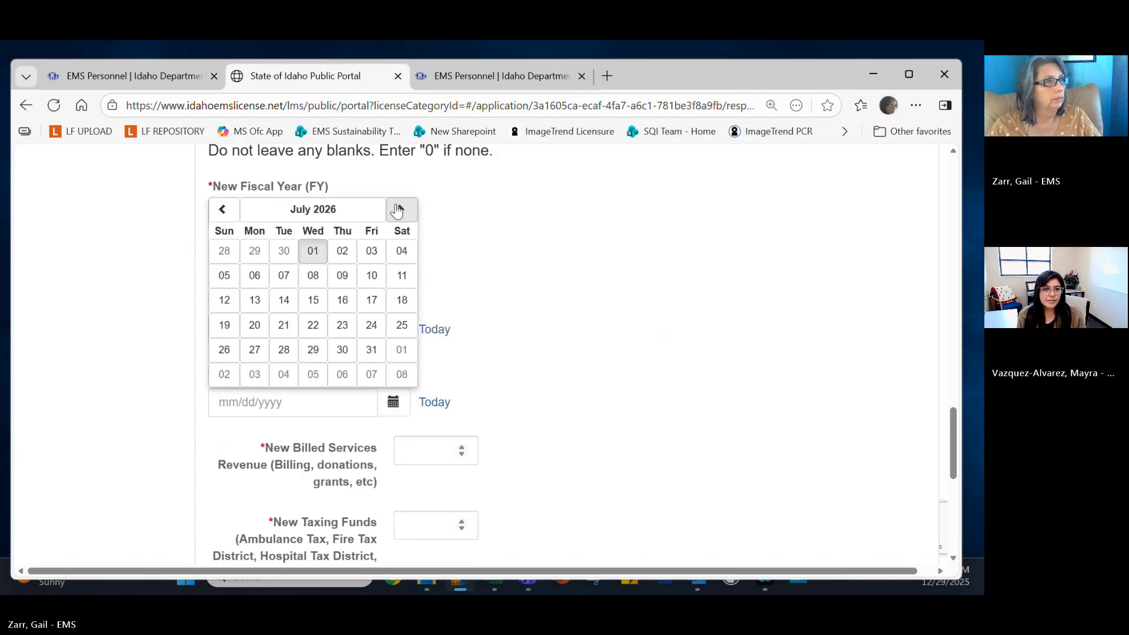
{"action": "left_click", "coordinate": [342, 350]}
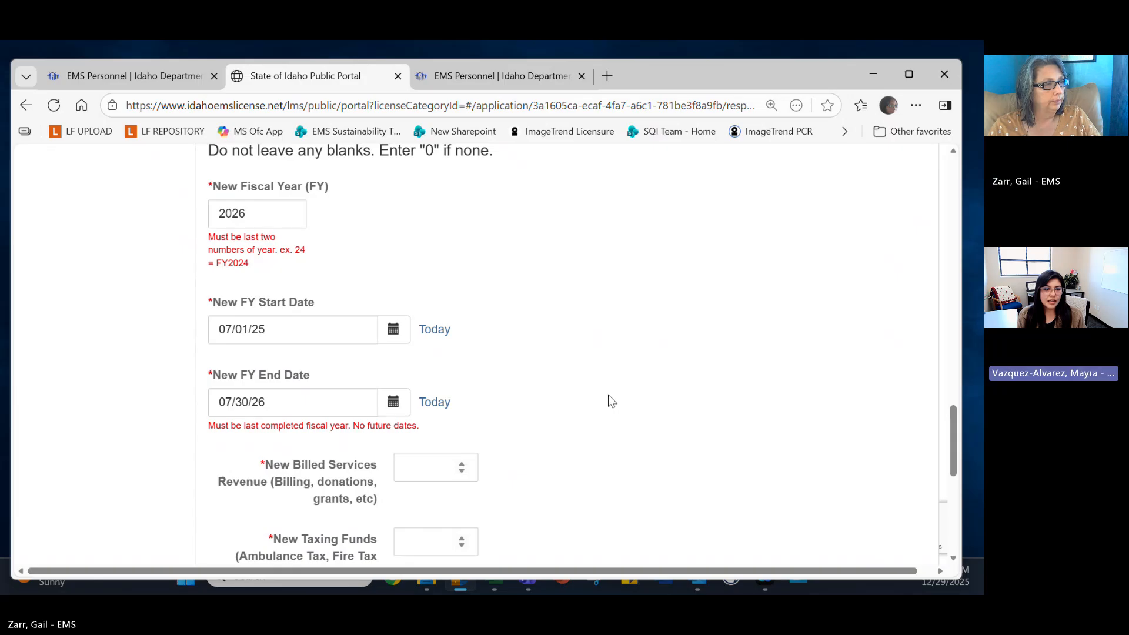
{"action": "scroll", "coordinate": [580, 452], "scroll_direction": "down", "scroll_amount": 1}
{"action": "scroll", "coordinate": [580, 450], "scroll_direction": "down", "scroll_amount": 1}
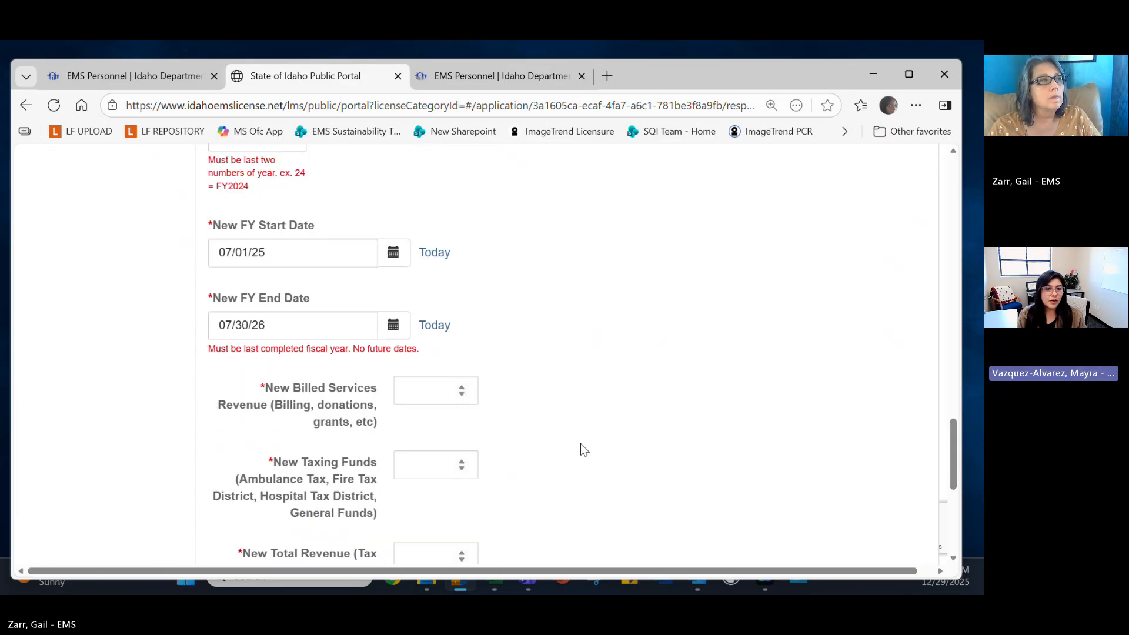
{"action": "scroll", "coordinate": [580, 443], "scroll_direction": "up", "scroll_amount": 1}
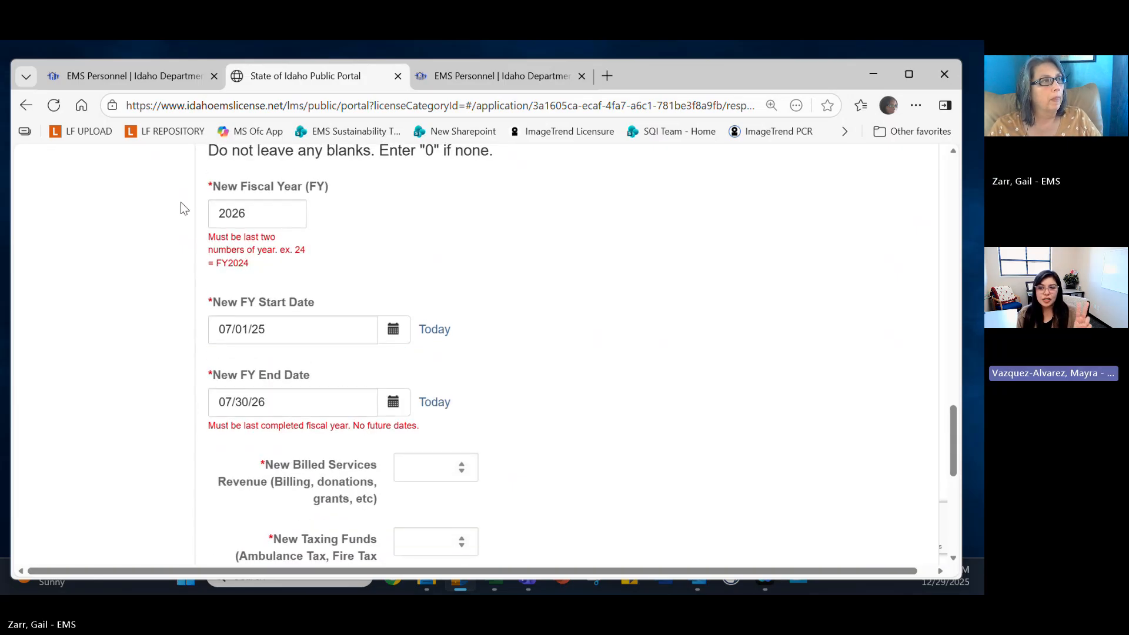
{"action": "left_click", "coordinate": [248, 211]}
{"action": "left_click_drag", "start_coordinate": [248, 211], "coordinate": [200, 214]}
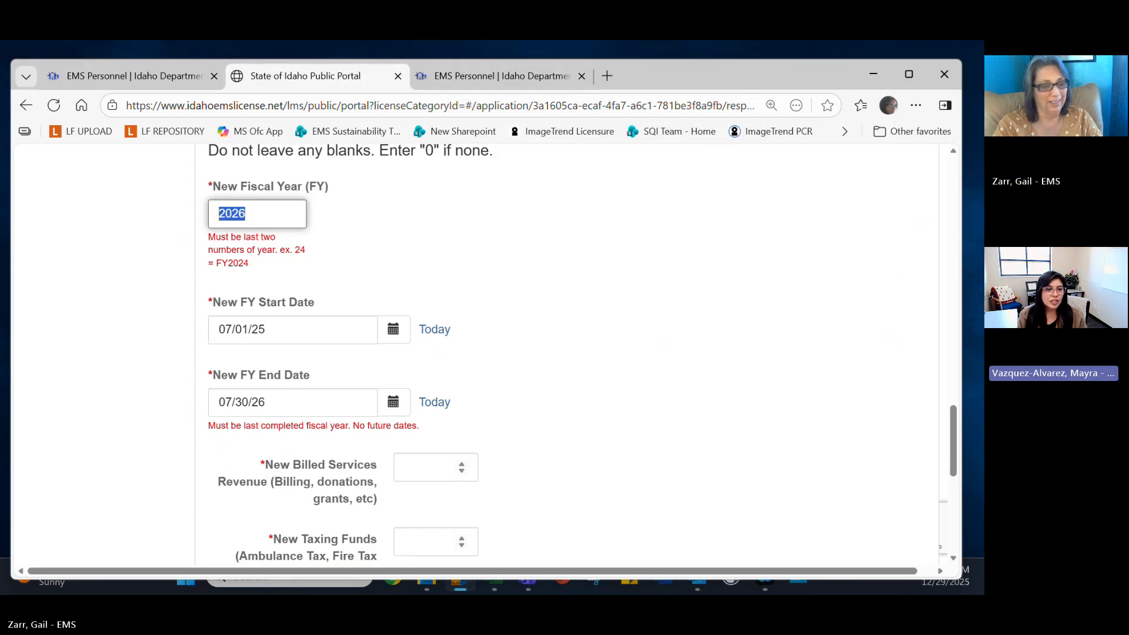
Change the New Fiscal Year entry to 26.
{"action": "type", "text": "FY"}
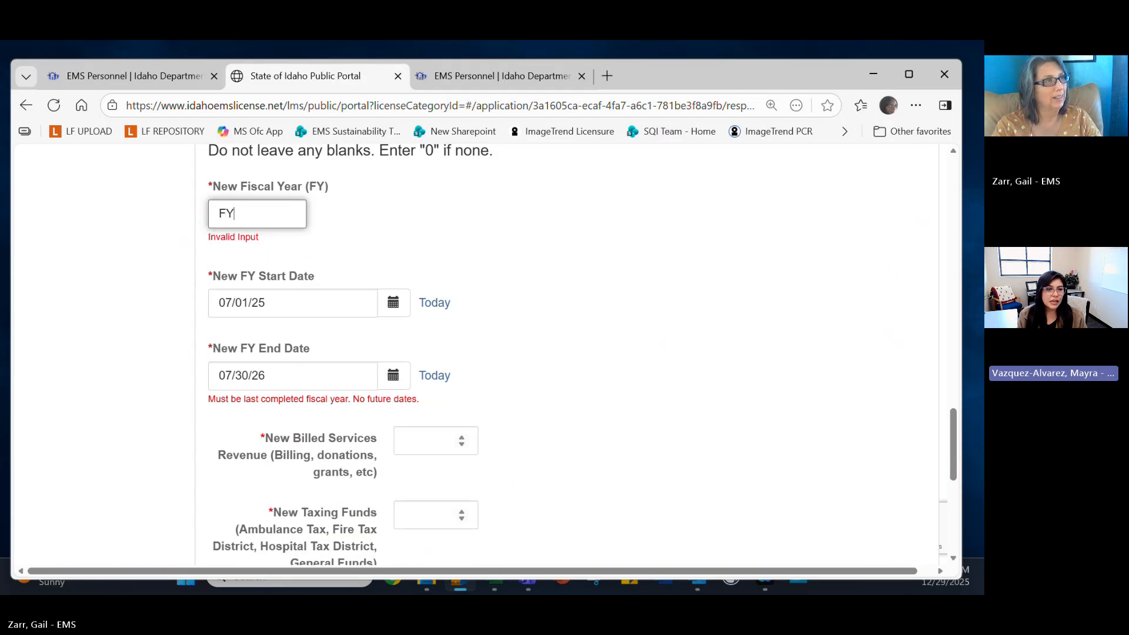
{"action": "type", "text": "26"}
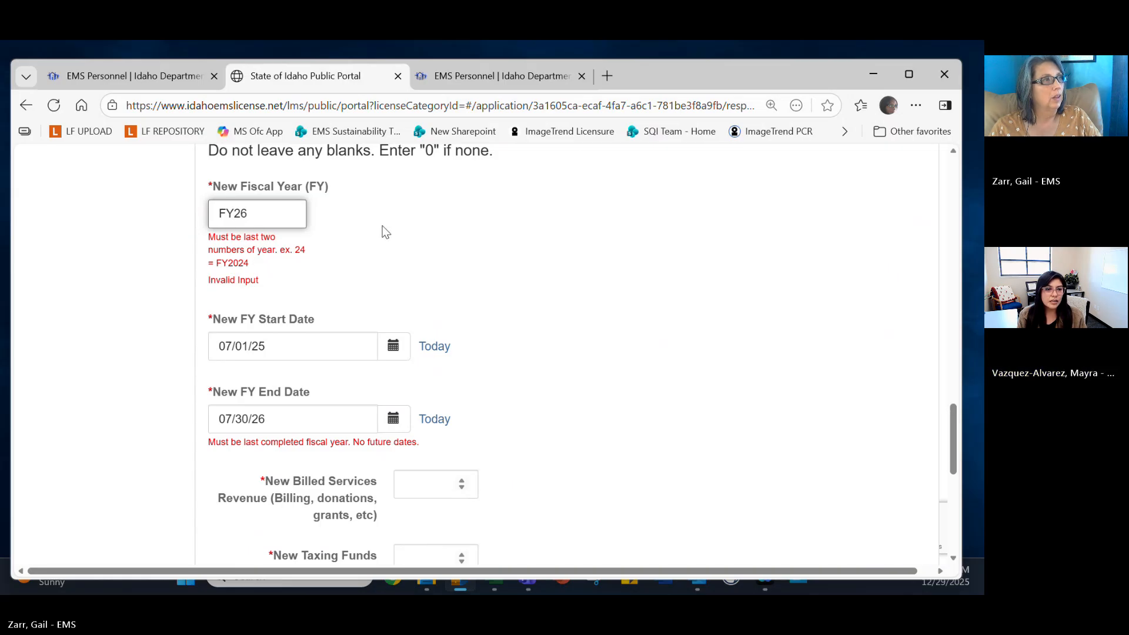
{"action": "key", "text": "BackSpace"}
{"action": "key", "text": "BackSpace"}
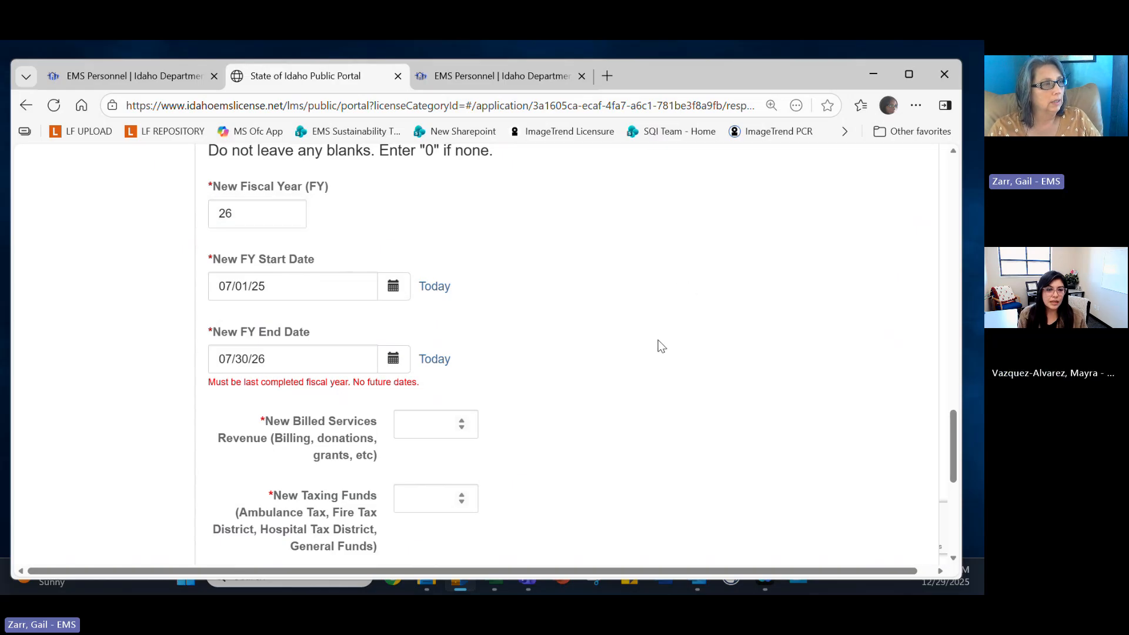
{"action": "scroll", "coordinate": [658, 340], "scroll_direction": "down", "scroll_amount": 3}
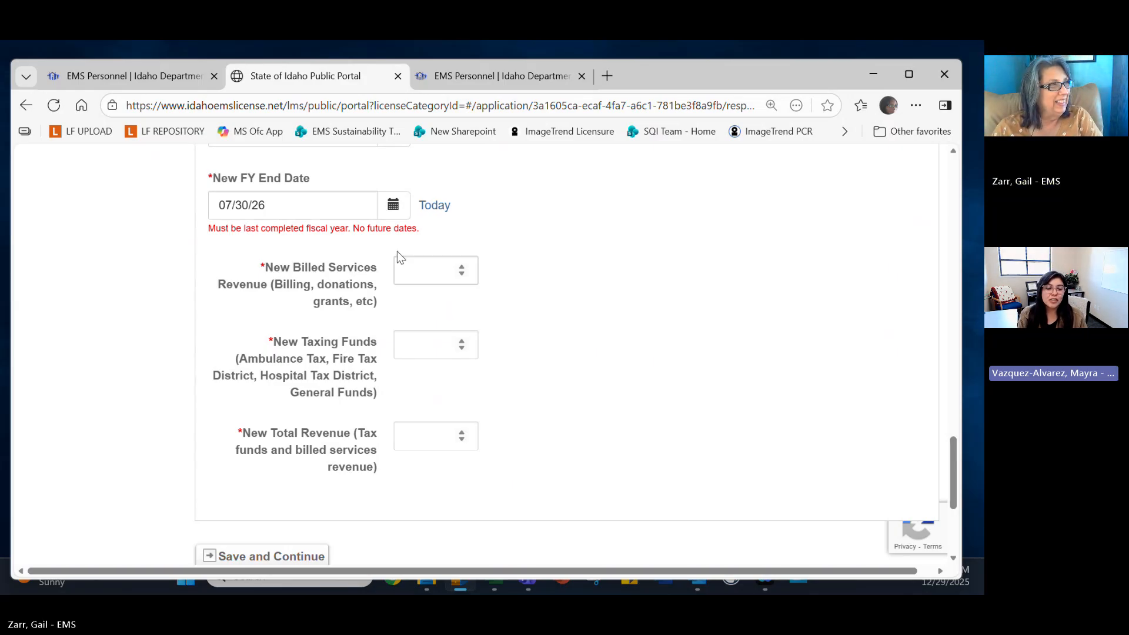
{"action": "scroll", "coordinate": [447, 237], "scroll_direction": "up", "scroll_amount": 1}
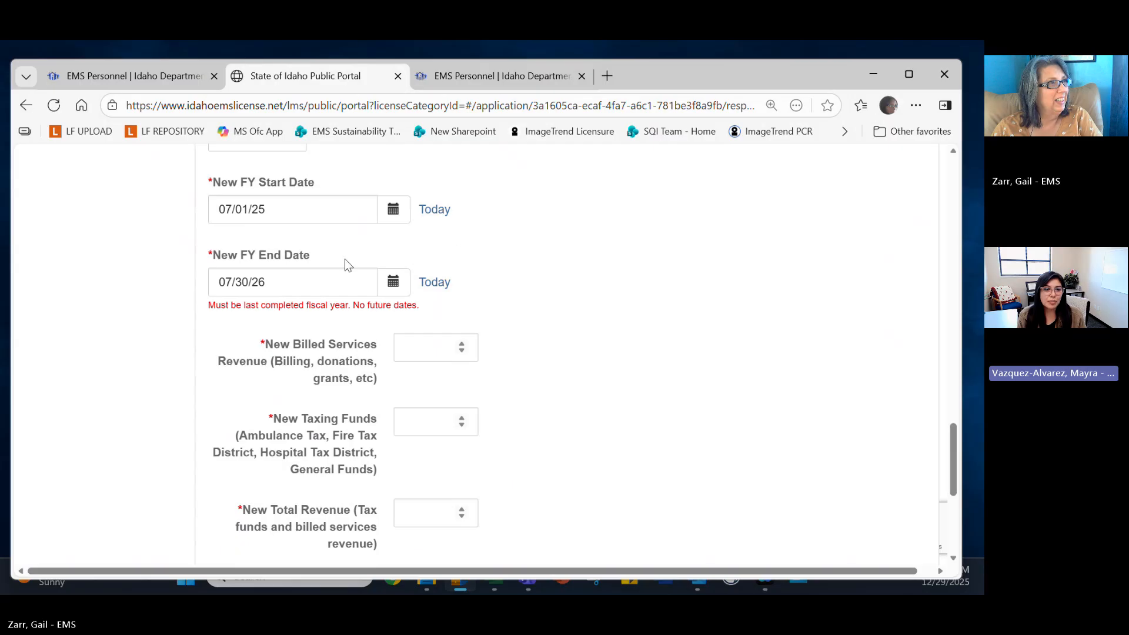
Set the New FY End Date to December 29, 2025 using the calendar.
{"action": "left_click", "coordinate": [400, 291]}
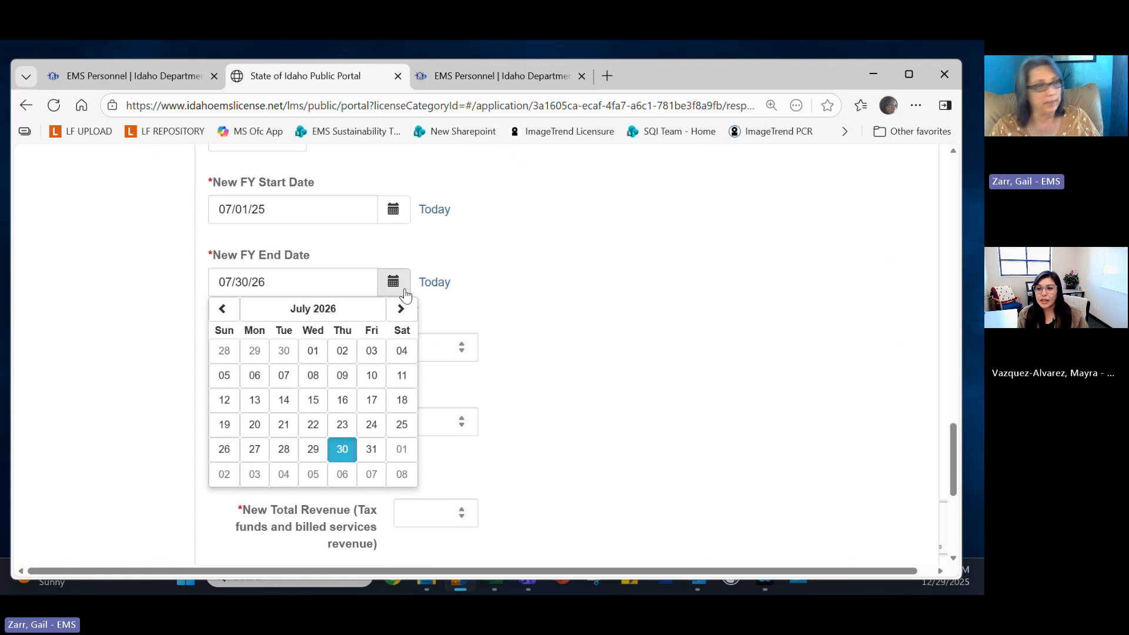
{"action": "left_click", "coordinate": [223, 309]}
{"action": "left_click", "coordinate": [222, 309]}
{"action": "left_click", "coordinate": [223, 309]}
{"action": "left_click", "coordinate": [223, 309]}
{"action": "left_click", "coordinate": [223, 310]}
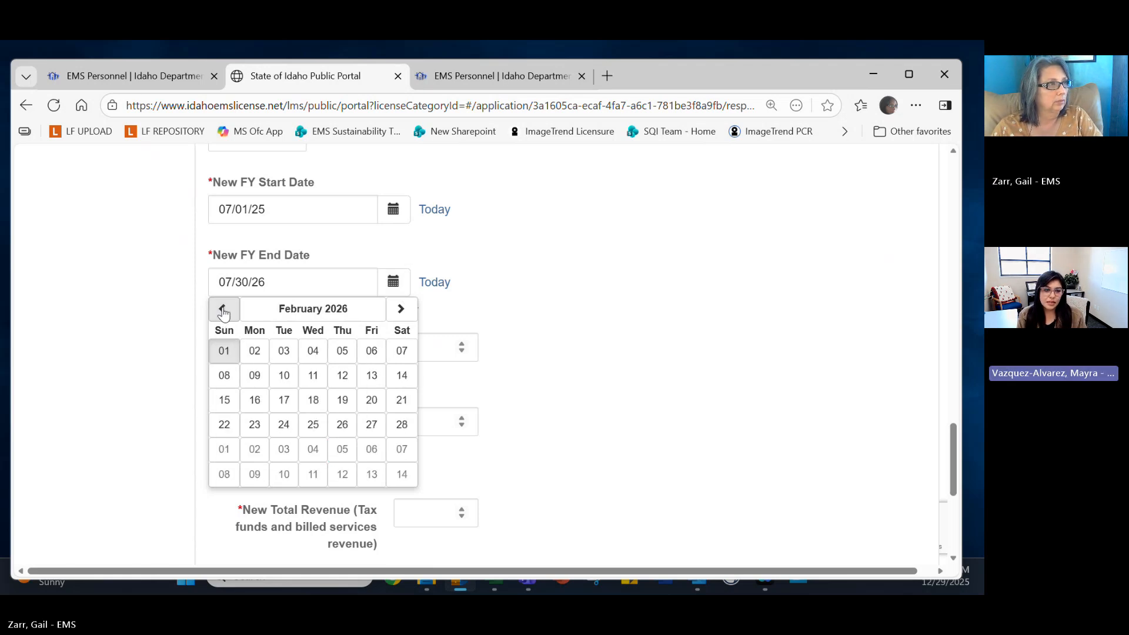
{"action": "left_click", "coordinate": [223, 310]}
{"action": "left_click", "coordinate": [223, 309]}
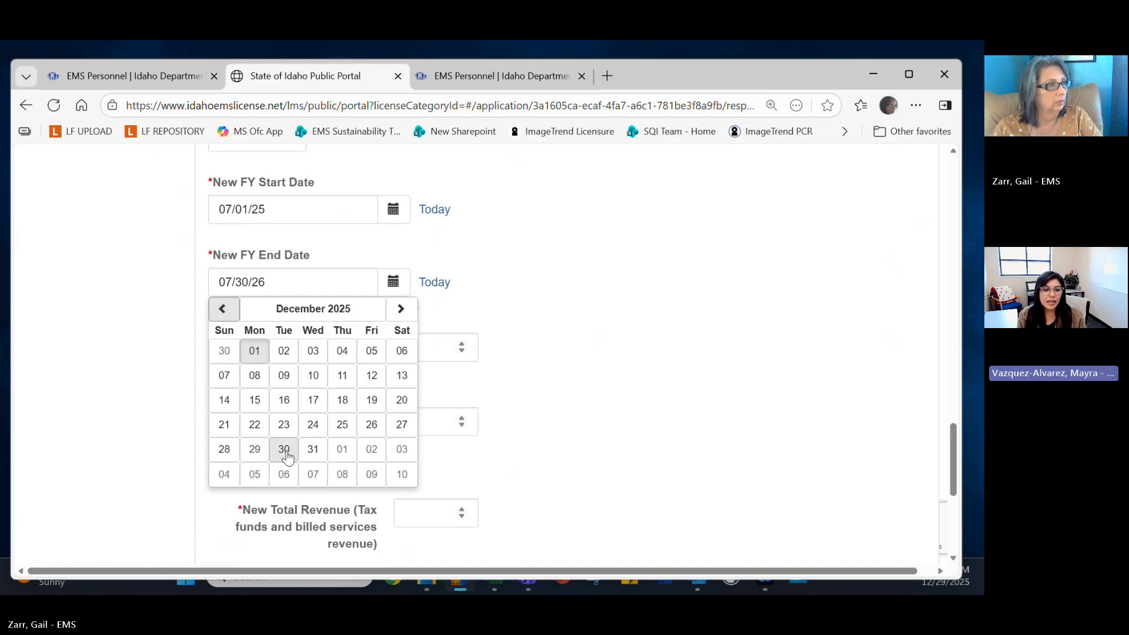
{"action": "left_click", "coordinate": [254, 449]}
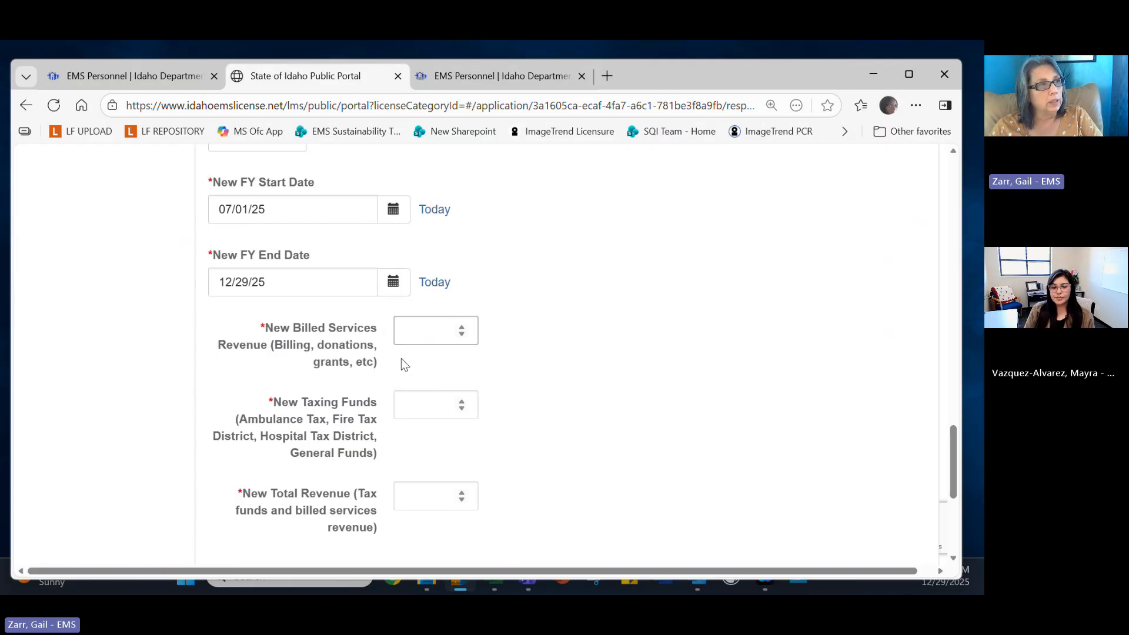
Enter 1000 billed services revenue, 3000 taxing funds and 4000 total revenue.
{"action": "left_click", "coordinate": [441, 332]}
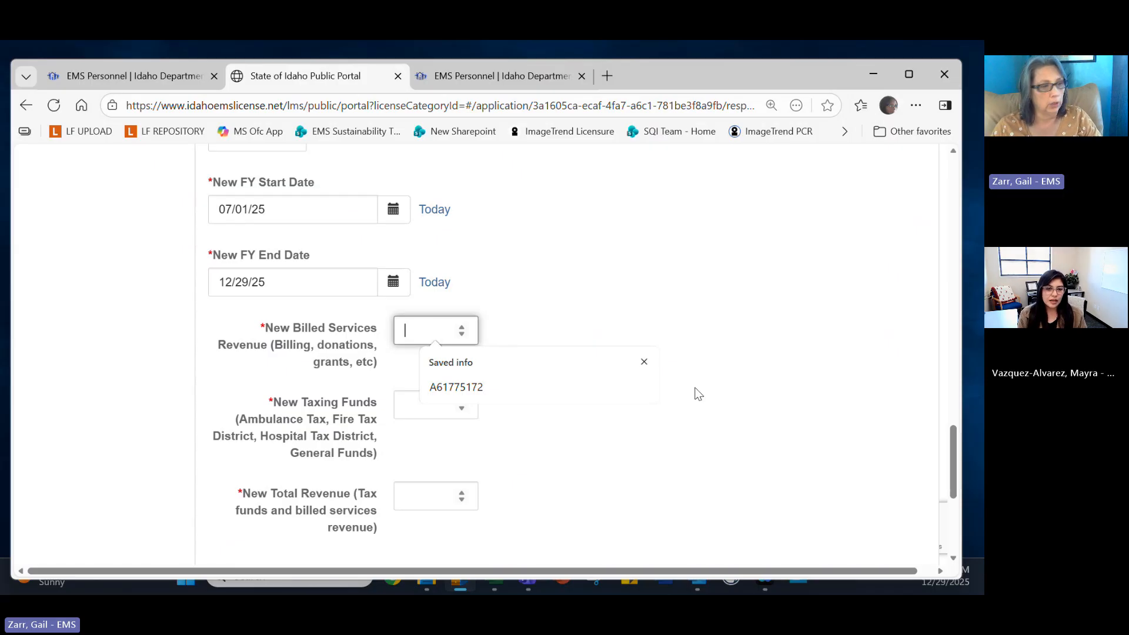
{"action": "type", "text": "1000"}
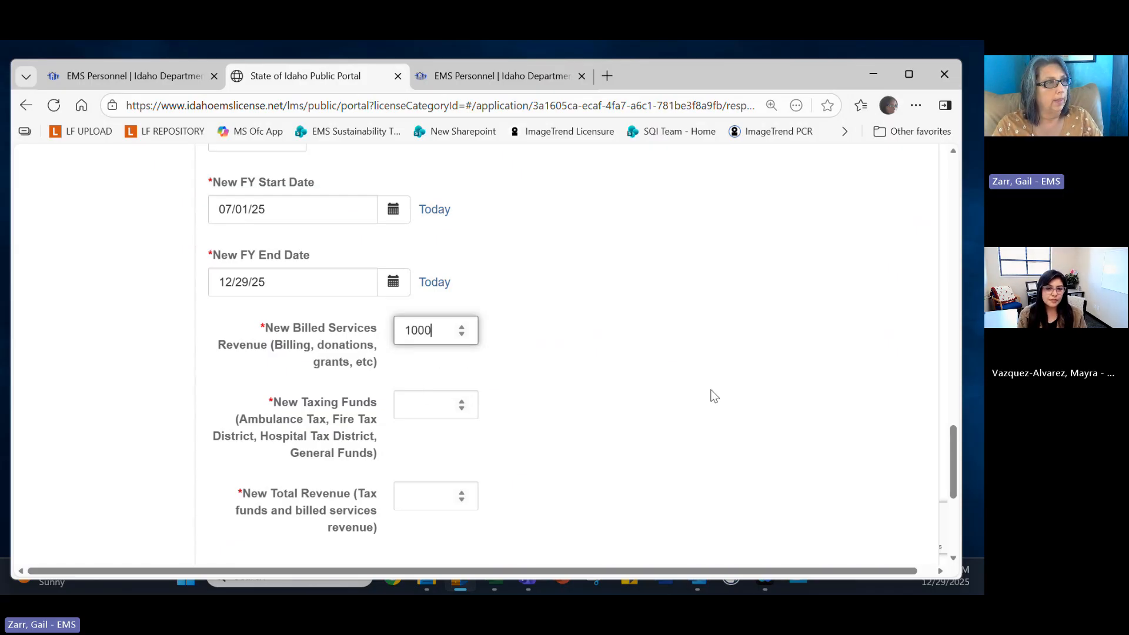
{"action": "left_click", "coordinate": [424, 404]}
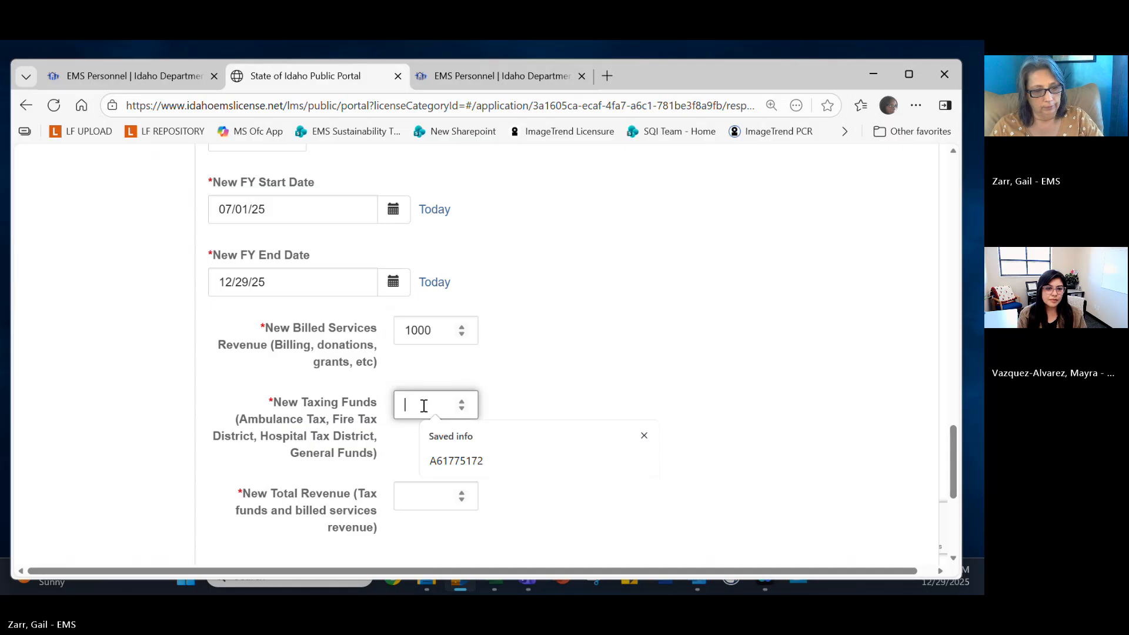
{"action": "type", "text": "3000"}
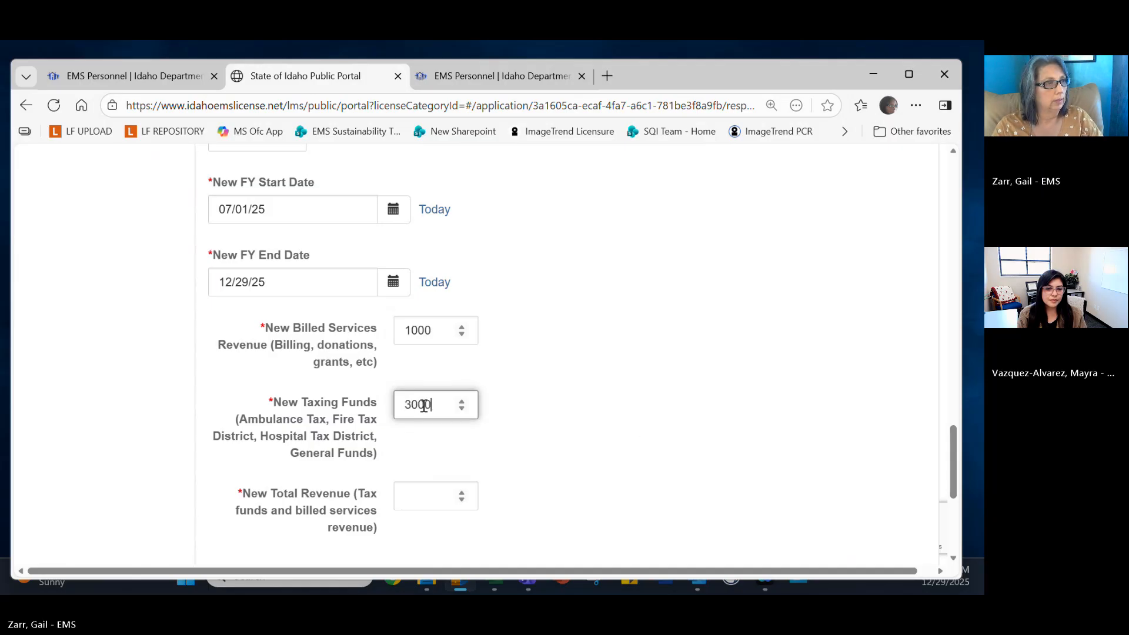
{"action": "left_click", "coordinate": [454, 501]}
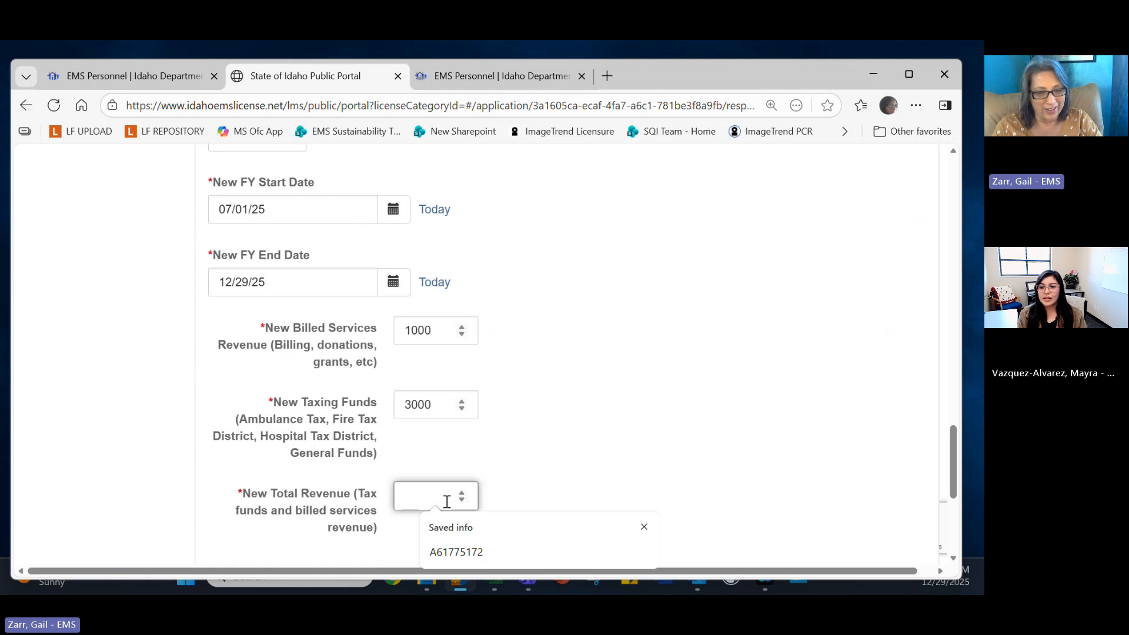
{"action": "type", "text": "4000"}
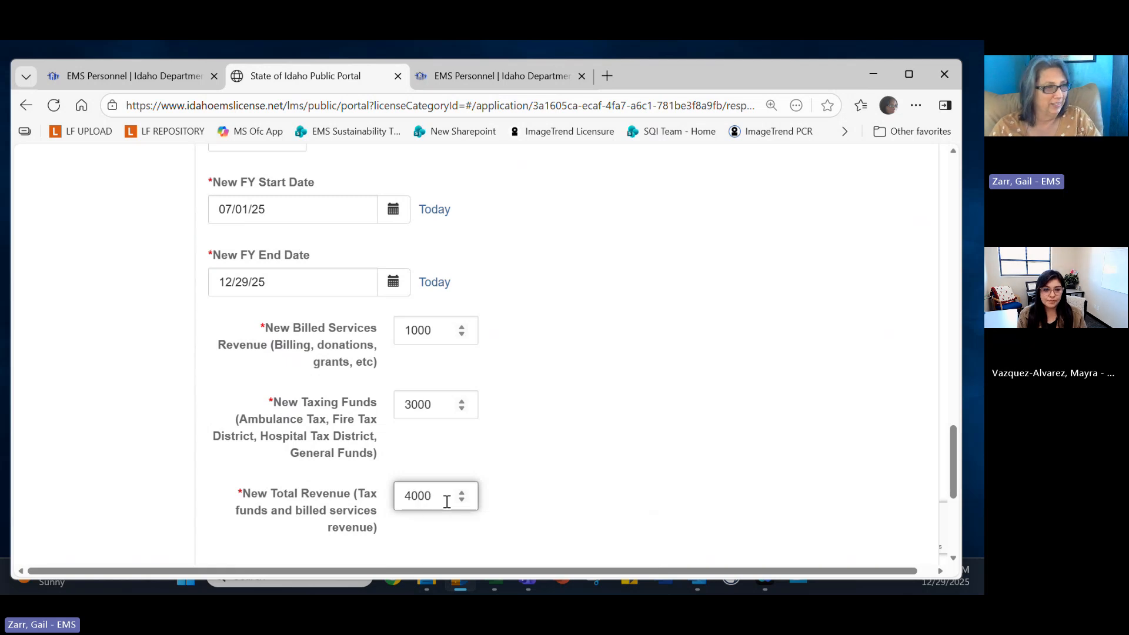
{"action": "scroll", "coordinate": [579, 435], "scroll_direction": "down", "scroll_amount": 4}
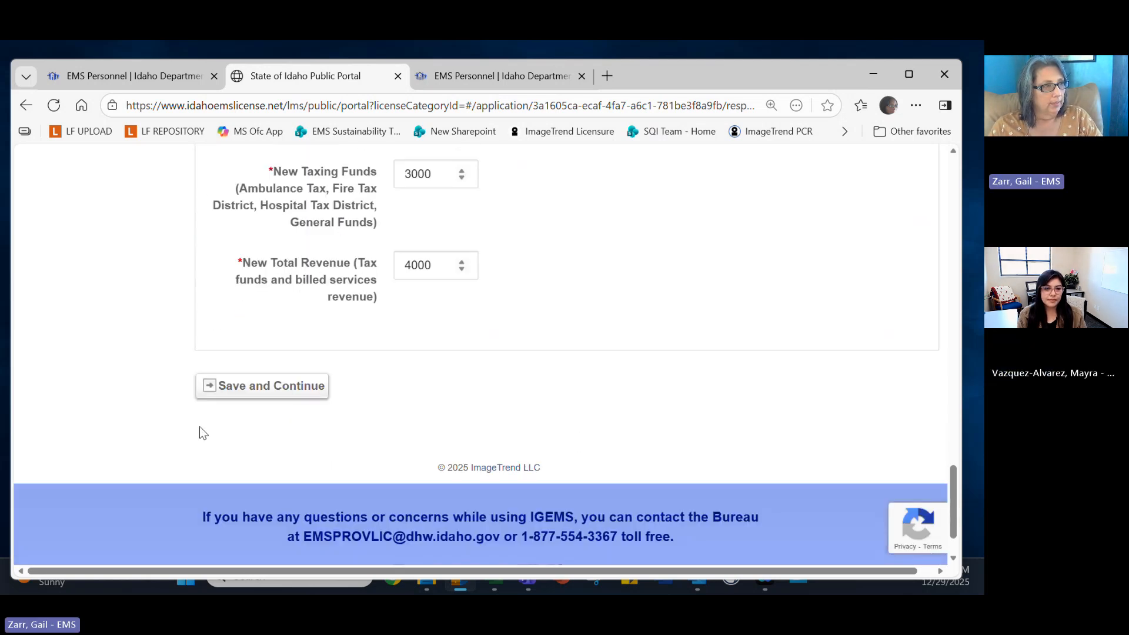
Save the financial information and scroll through the Vehicle Request guidelines.
{"action": "left_click", "coordinate": [233, 391]}
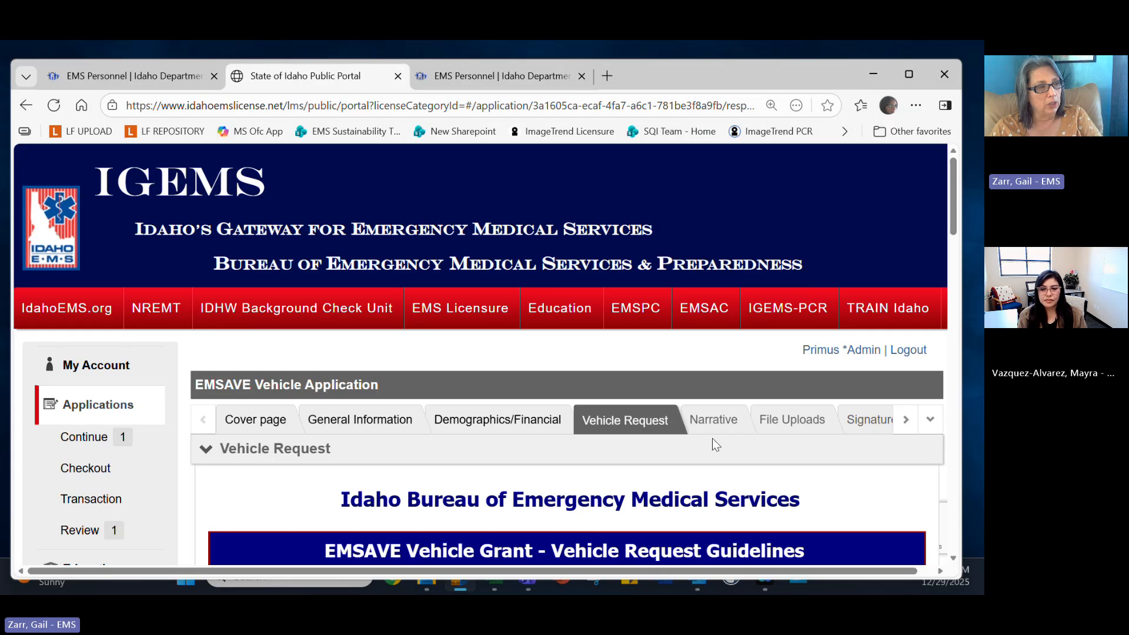
{"action": "scroll", "coordinate": [711, 441], "scroll_direction": "down", "scroll_amount": 3}
{"action": "scroll", "coordinate": [717, 450], "scroll_direction": "down", "scroll_amount": 1}
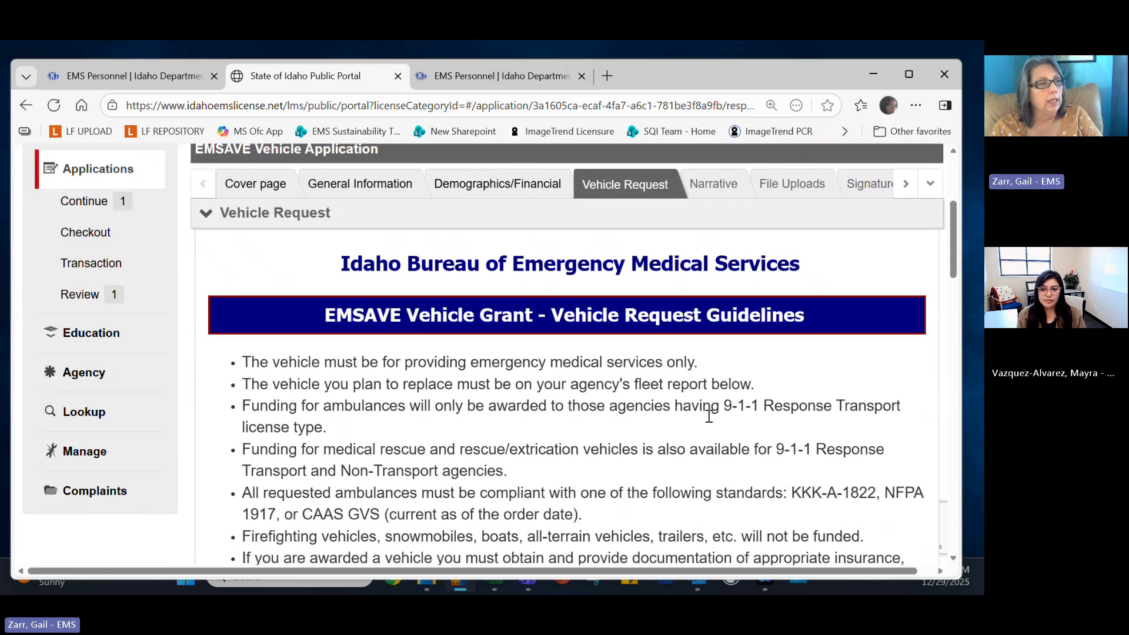
{"action": "scroll", "coordinate": [712, 429], "scroll_direction": "down", "scroll_amount": 1}
{"action": "scroll", "coordinate": [708, 415], "scroll_direction": "down", "scroll_amount": 2}
{"action": "scroll", "coordinate": [708, 415], "scroll_direction": "up", "scroll_amount": 2}
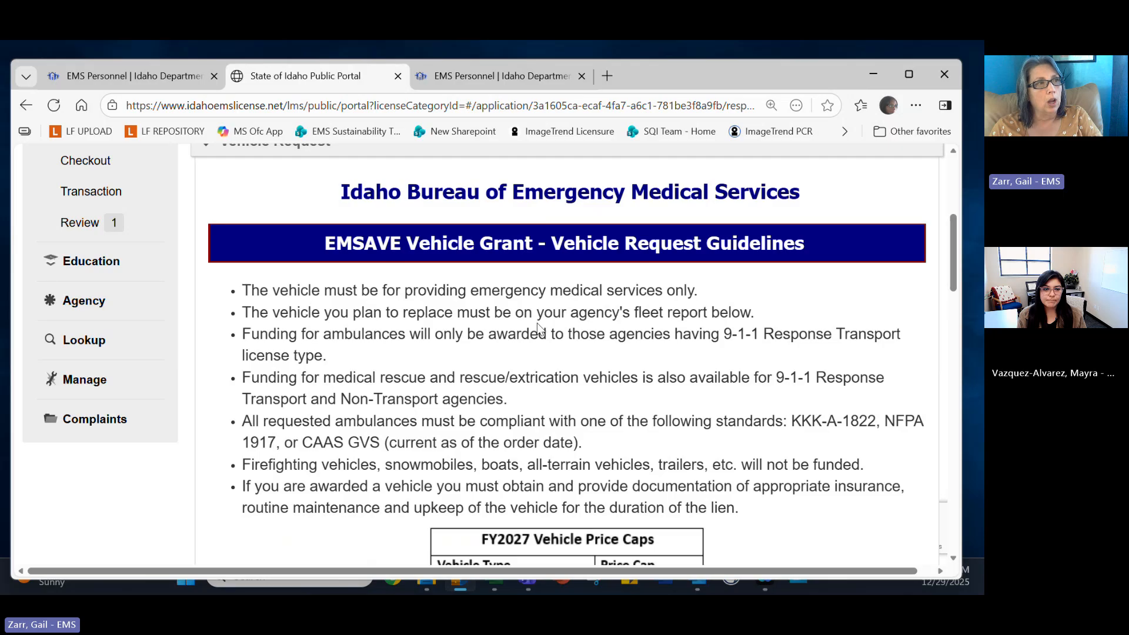
{"action": "scroll", "coordinate": [538, 323], "scroll_direction": "down", "scroll_amount": 3}
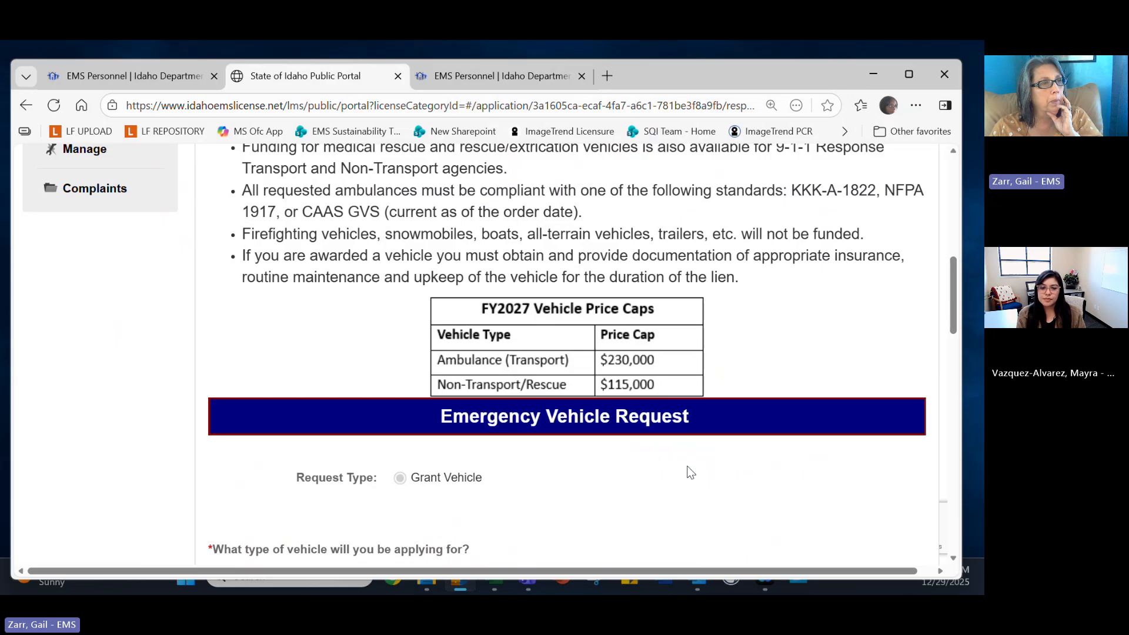
{"action": "scroll", "coordinate": [689, 479], "scroll_direction": "down", "scroll_amount": 3}
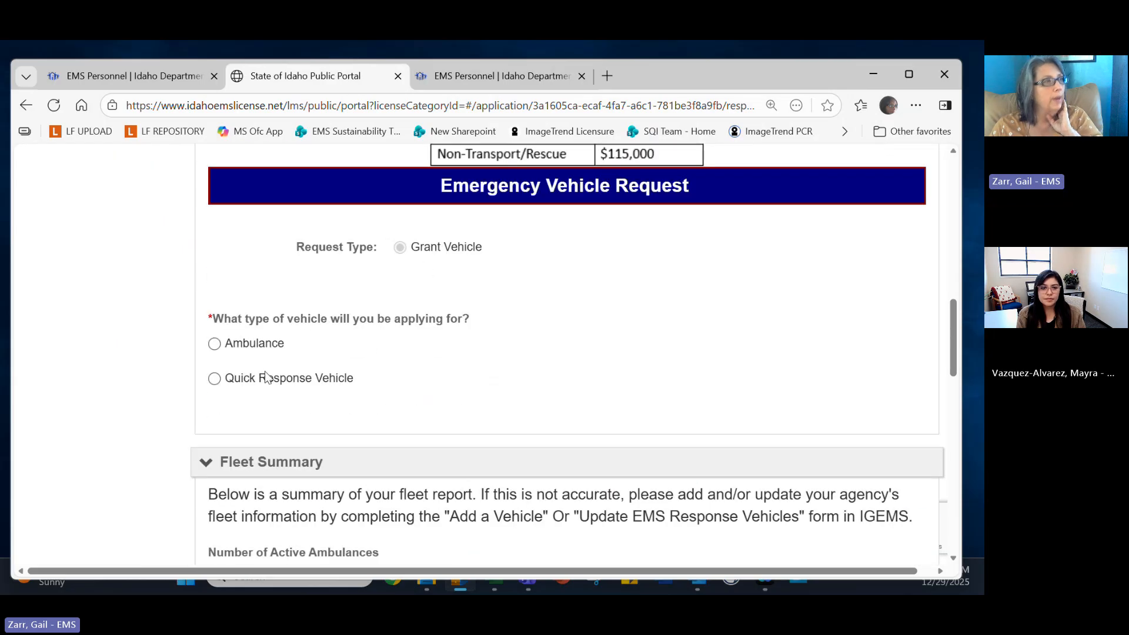
Select Ambulance as the vehicle type and review the ambulance table and Fleet Summary counts.
{"action": "left_click", "coordinate": [210, 336]}
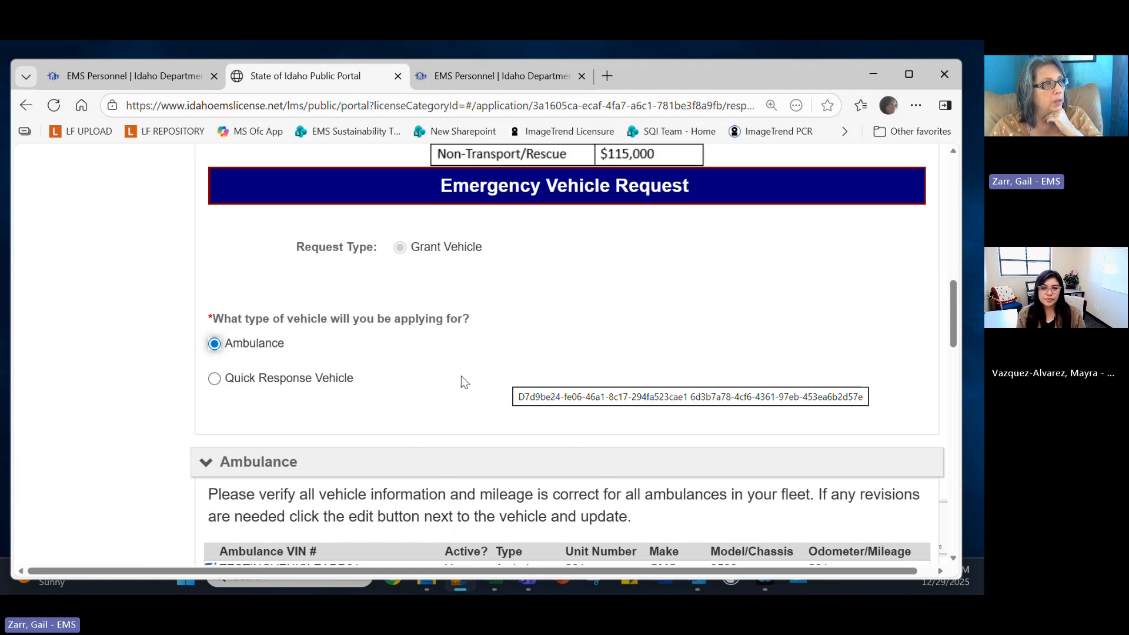
{"action": "scroll", "coordinate": [461, 376], "scroll_direction": "down", "scroll_amount": 3}
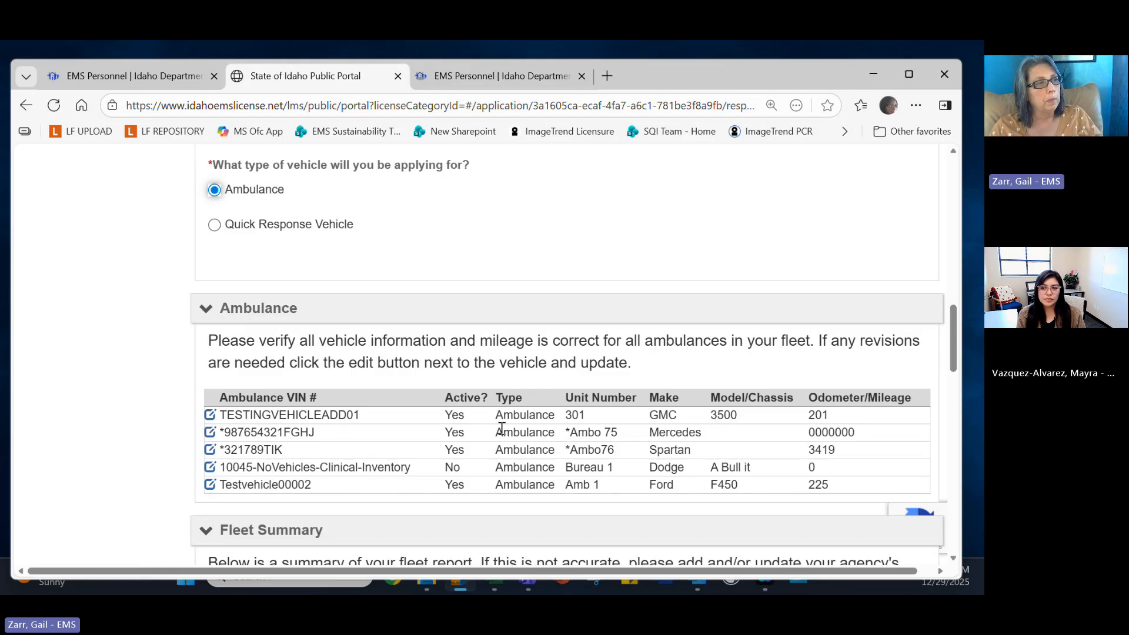
{"action": "scroll", "coordinate": [491, 435], "scroll_direction": "down", "scroll_amount": 1}
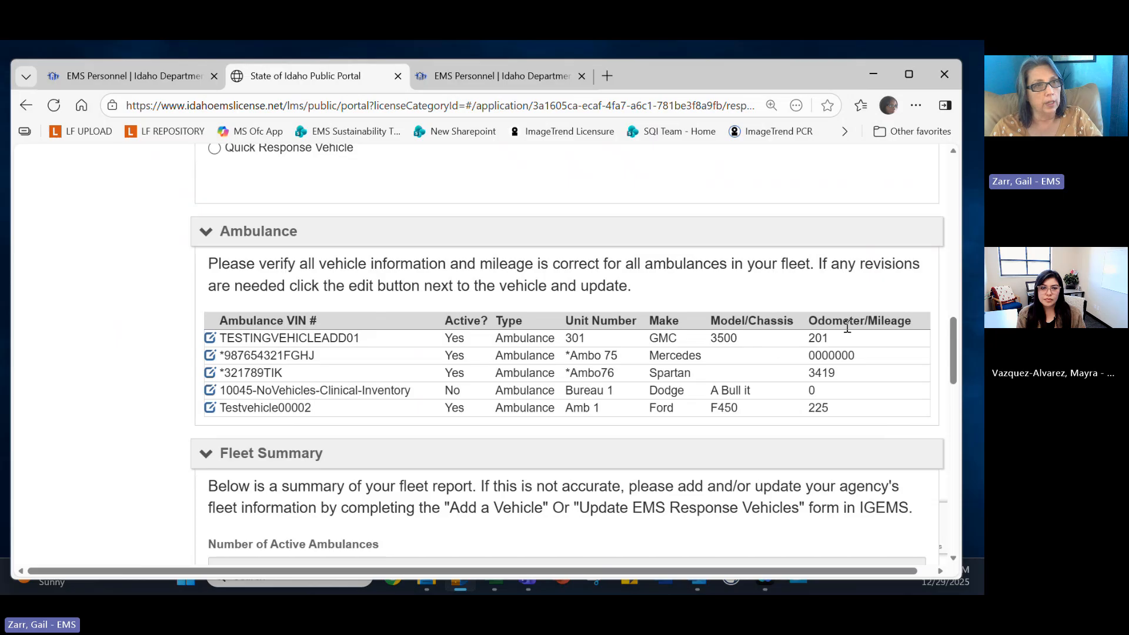
{"action": "scroll", "coordinate": [365, 386], "scroll_direction": "down", "scroll_amount": 1}
{"action": "scroll", "coordinate": [365, 387], "scroll_direction": "down", "scroll_amount": 1}
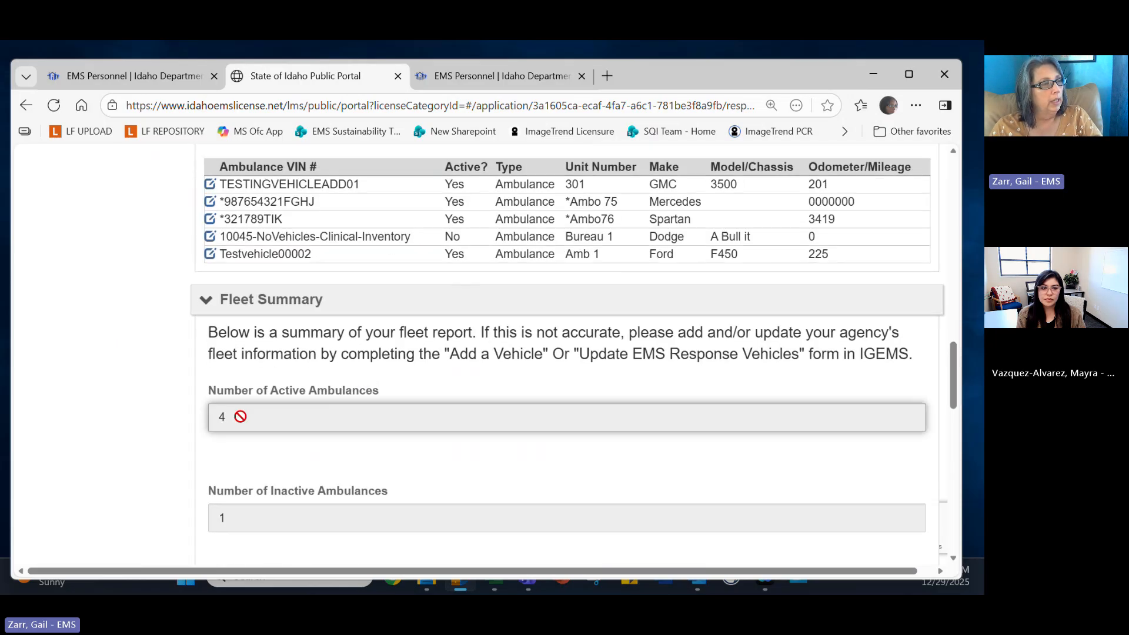
{"action": "scroll", "coordinate": [348, 456], "scroll_direction": "down", "scroll_amount": 2}
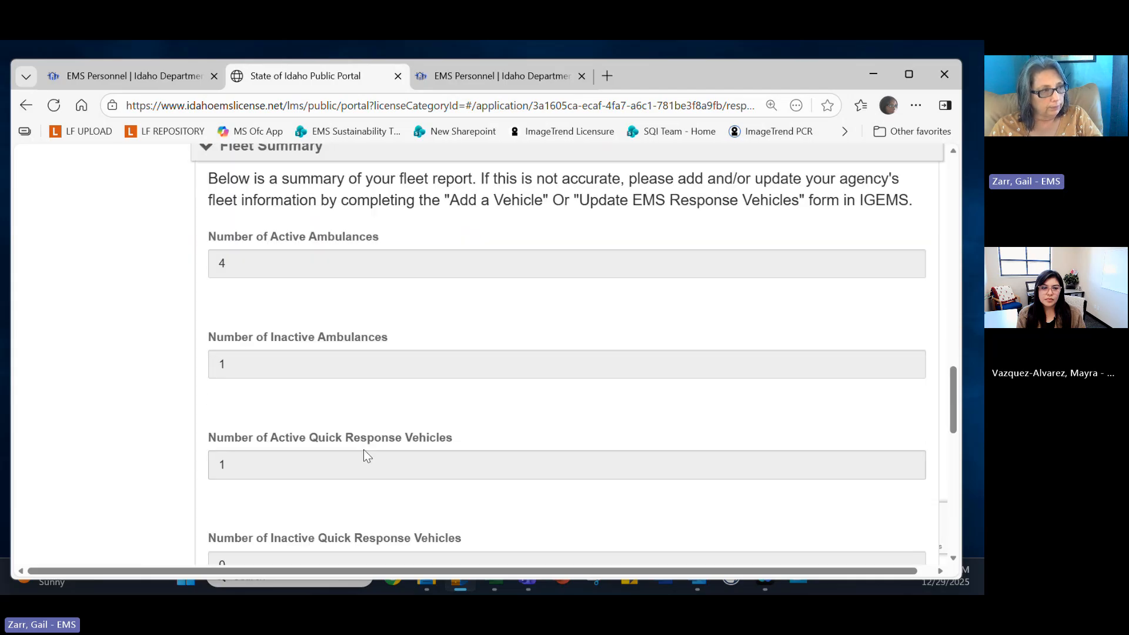
{"action": "scroll", "coordinate": [365, 455], "scroll_direction": "down", "scroll_amount": 2}
{"action": "scroll", "coordinate": [363, 453], "scroll_direction": "down", "scroll_amount": 2}
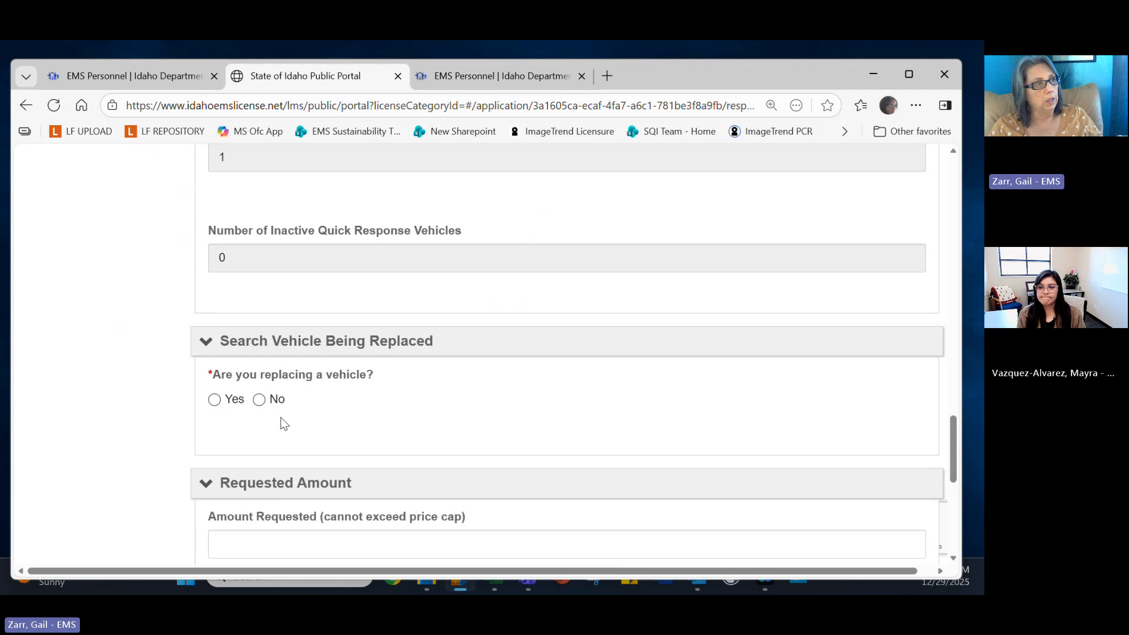
Answer Yes to 'Are you replacing a vehicle?'.
{"action": "left_click", "coordinate": [215, 400]}
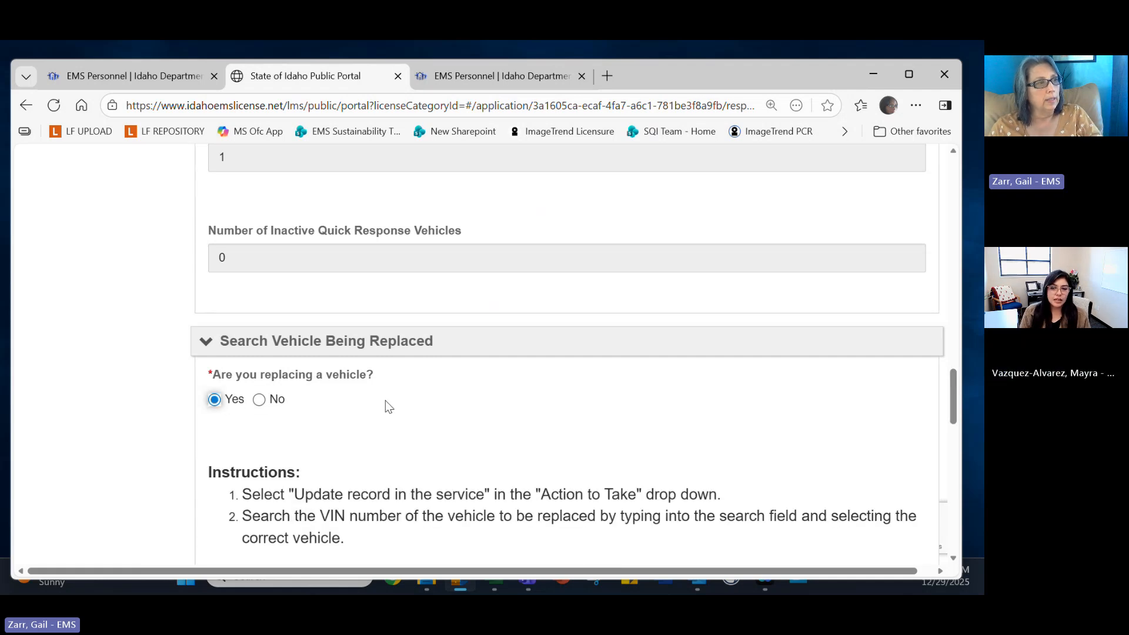
{"action": "scroll", "coordinate": [385, 400], "scroll_direction": "down", "scroll_amount": 3}
{"action": "scroll", "coordinate": [386, 400], "scroll_direction": "down", "scroll_amount": 1}
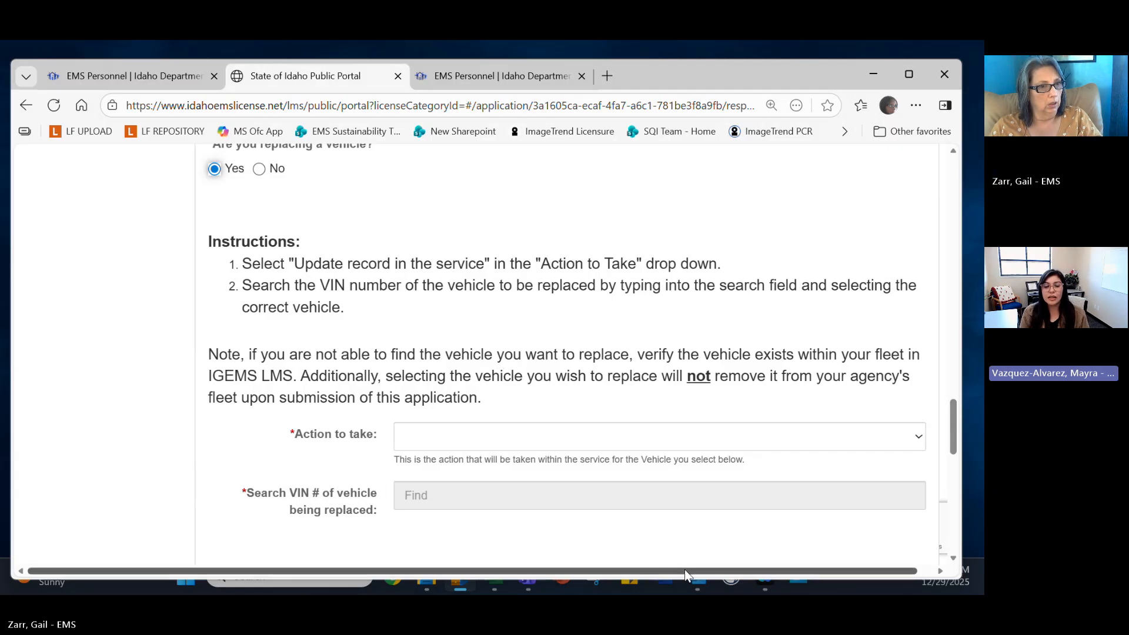
{"action": "left_click_drag", "start_coordinate": [685, 569], "coordinate": [692, 573]}
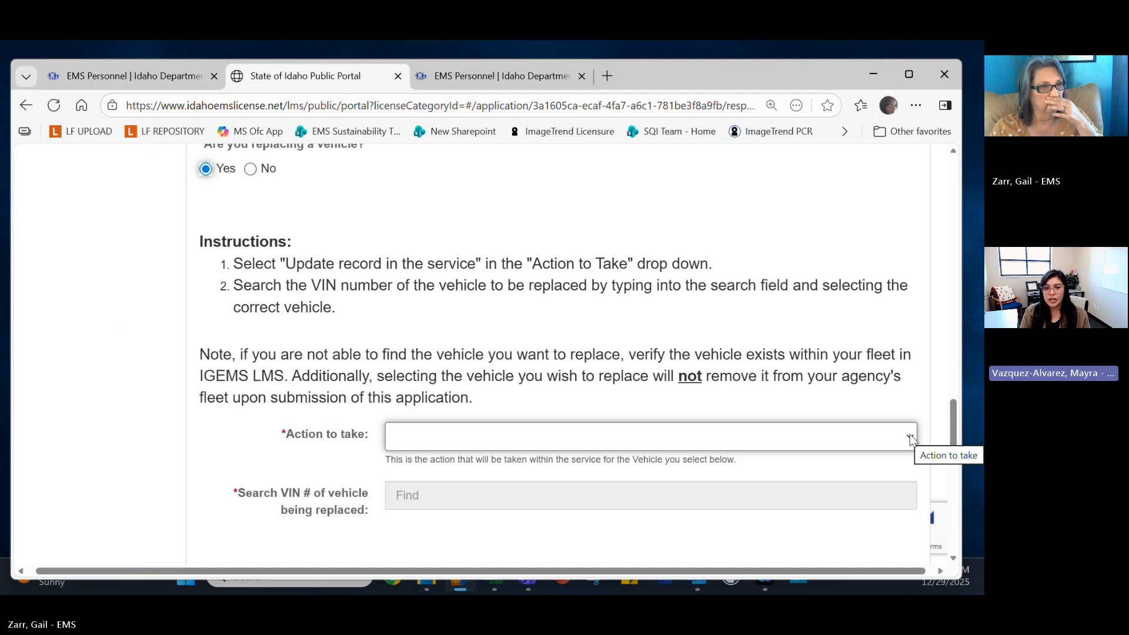
Set the Action to take dropdown to 'Update record in the service'.
{"action": "left_click", "coordinate": [908, 436]}
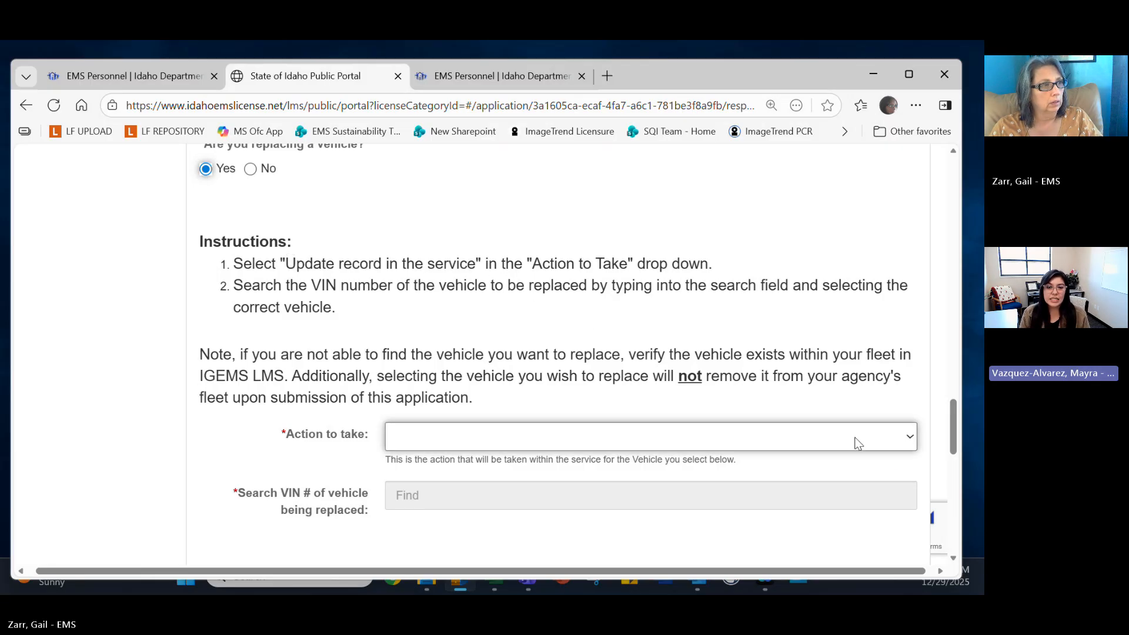
{"action": "left_click", "coordinate": [909, 442]}
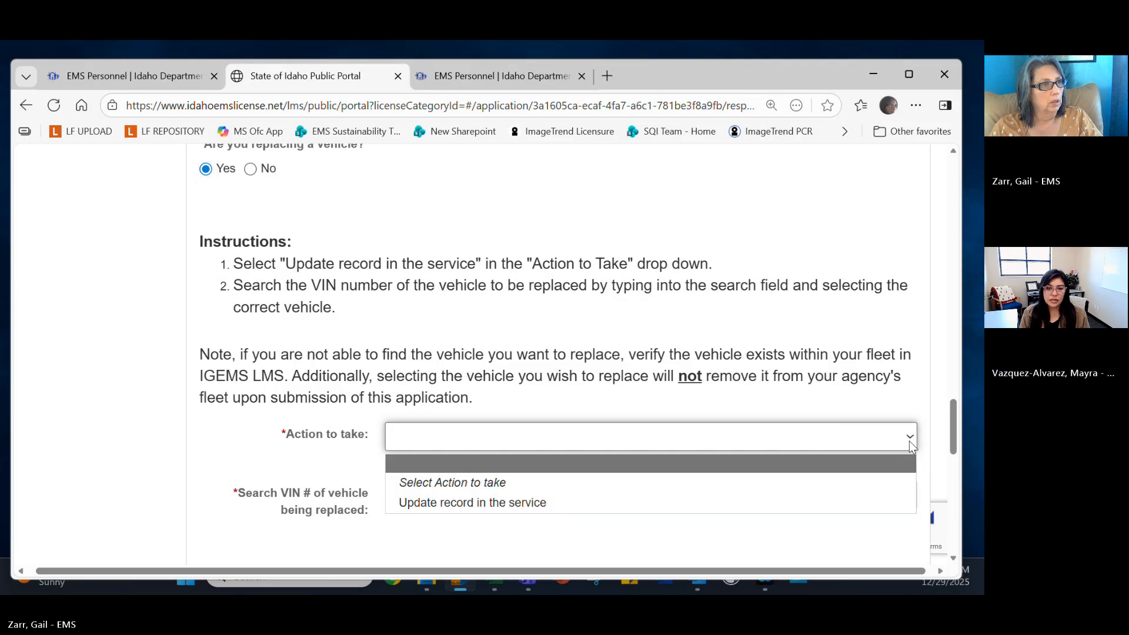
{"action": "left_click", "coordinate": [759, 507]}
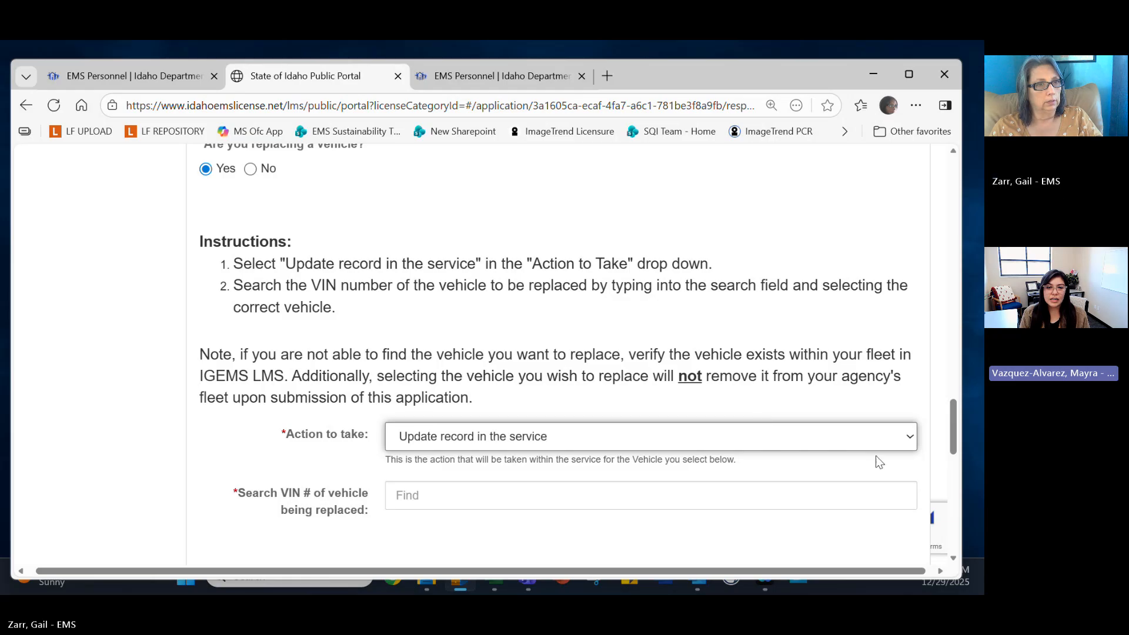
{"action": "left_click", "coordinate": [913, 439]}
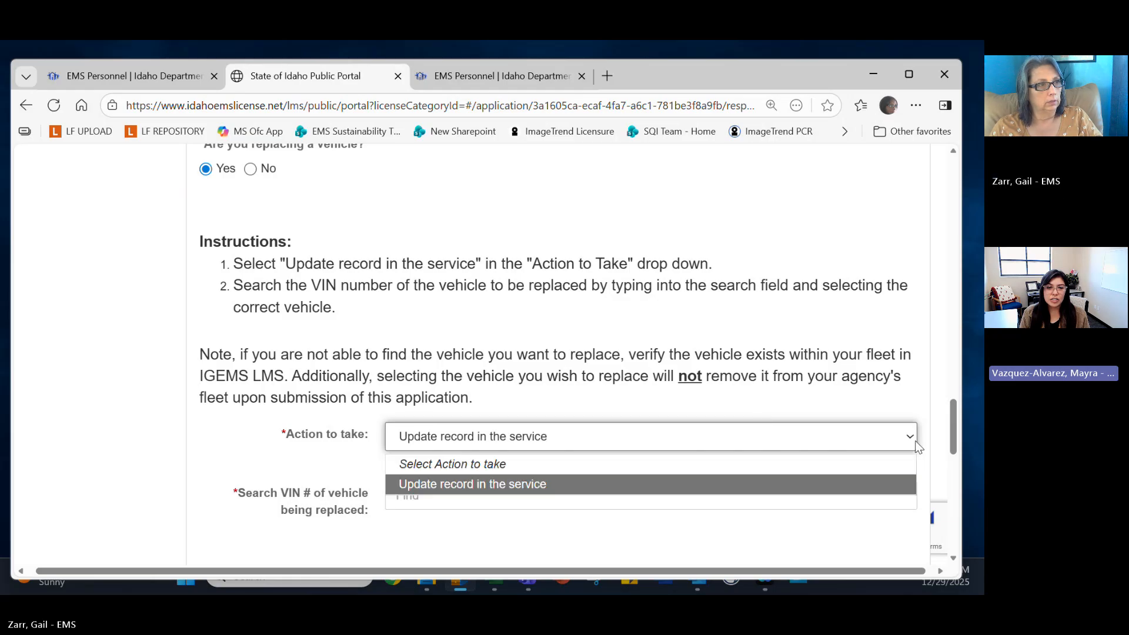
{"action": "left_click", "coordinate": [671, 462]}
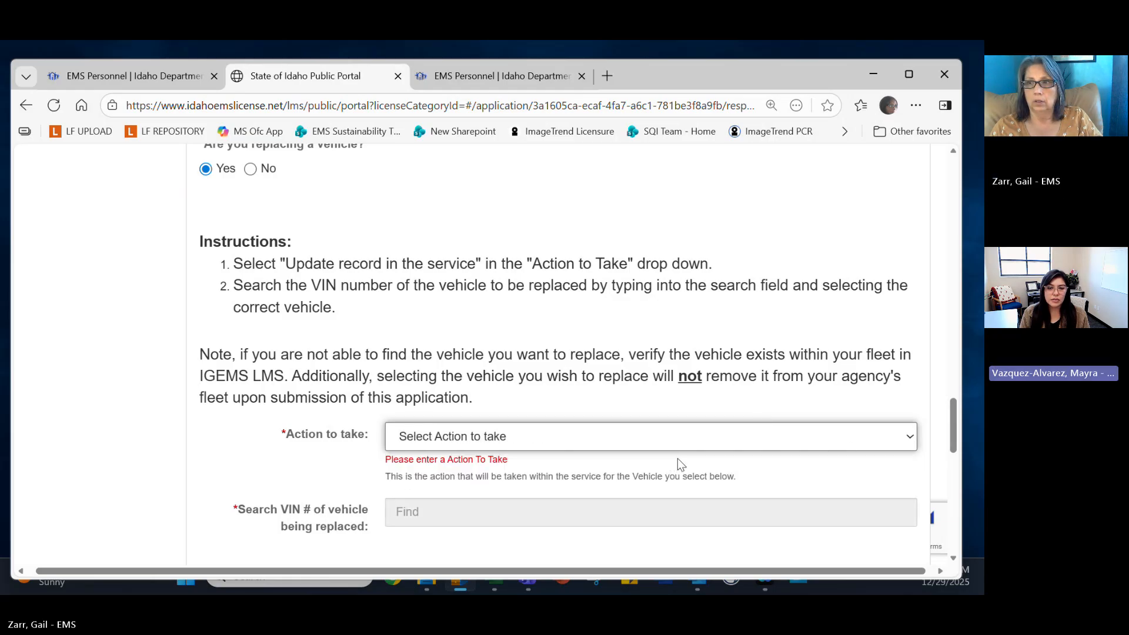
{"action": "left_click", "coordinate": [912, 441]}
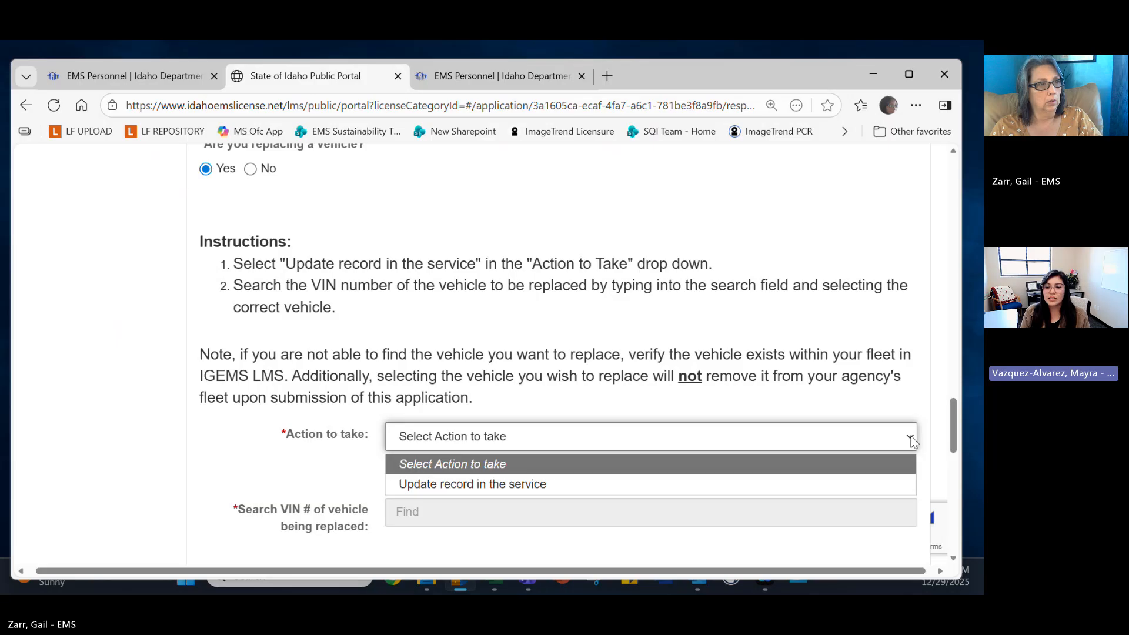
{"action": "left_click", "coordinate": [796, 484]}
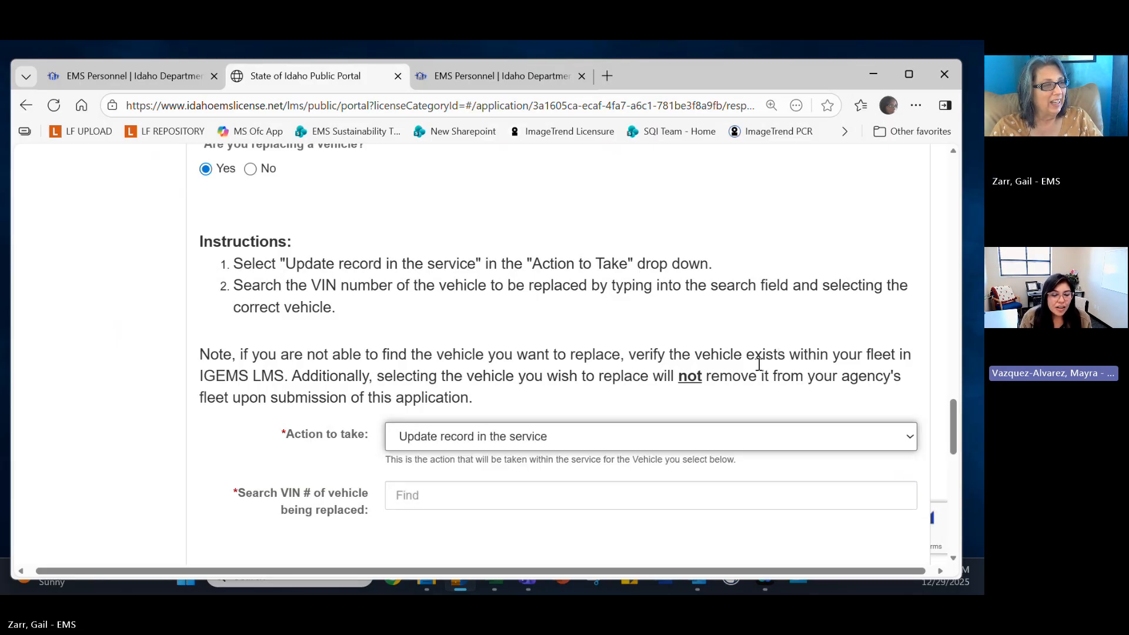
{"action": "left_click", "coordinate": [629, 500]}
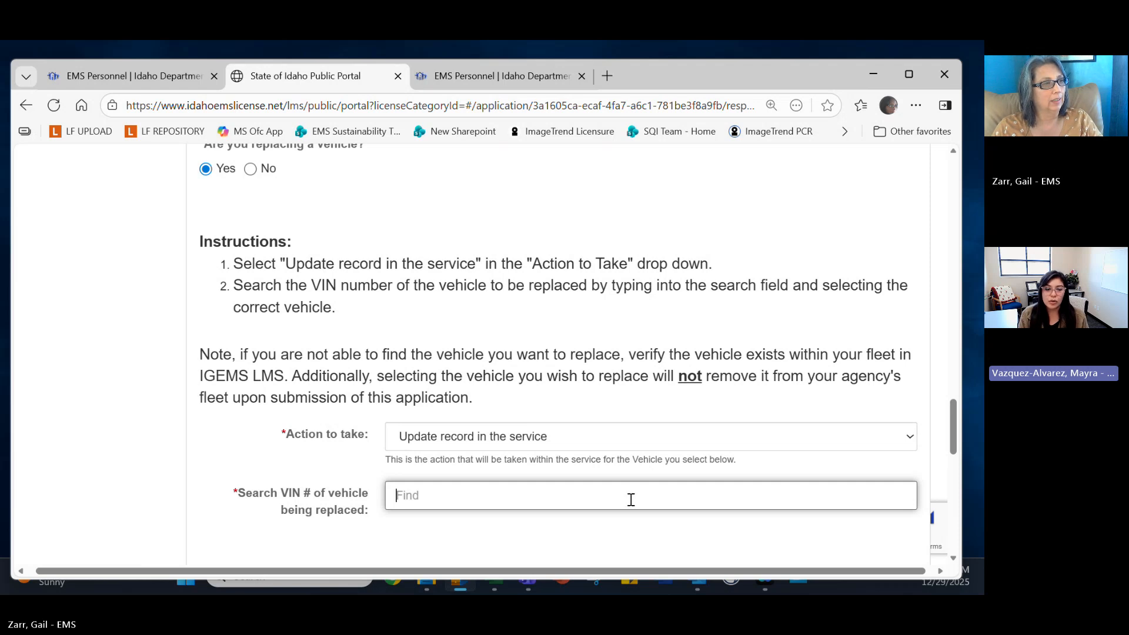
{"action": "scroll", "coordinate": [630, 499], "scroll_direction": "up", "scroll_amount": 12}
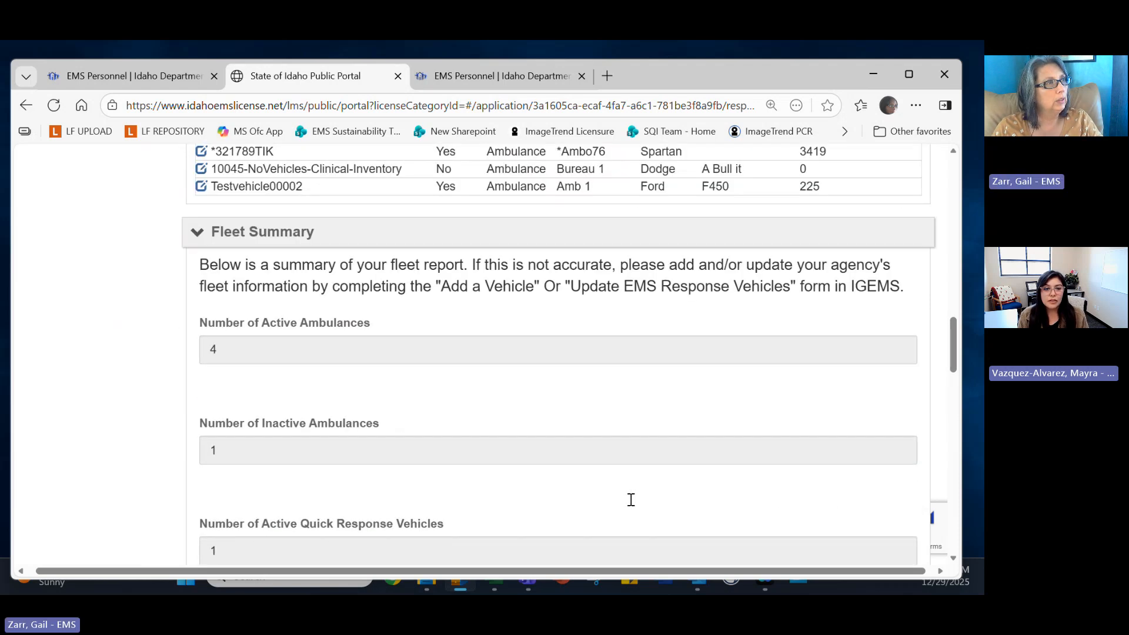
{"action": "scroll", "coordinate": [630, 500], "scroll_direction": "up", "scroll_amount": 1}
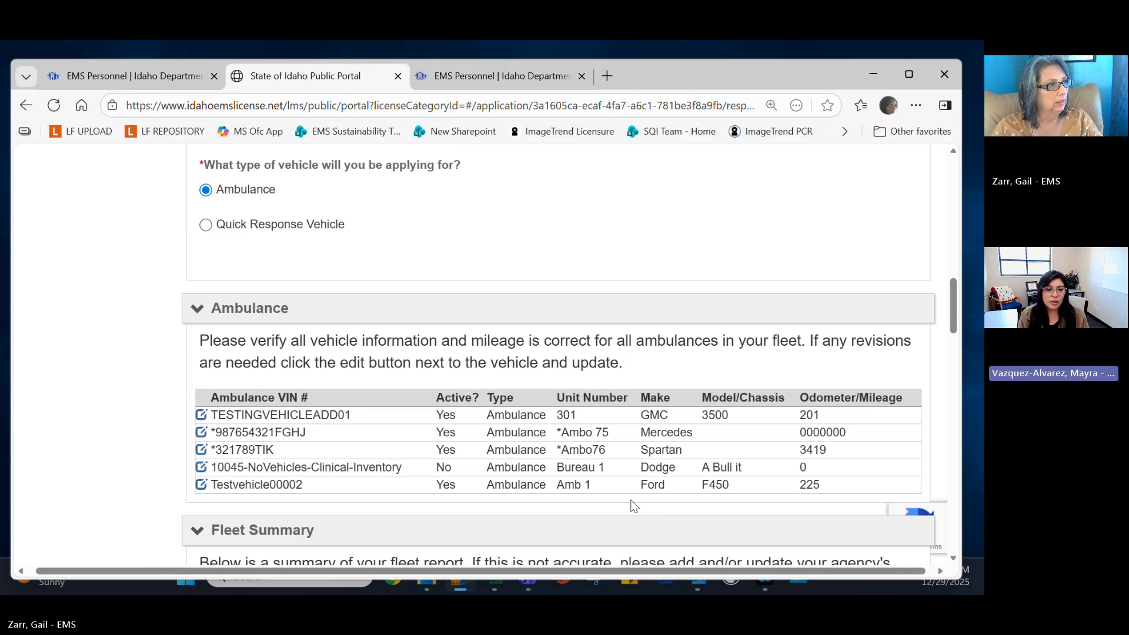
{"action": "scroll", "coordinate": [632, 505], "scroll_direction": "down", "scroll_amount": 3}
{"action": "scroll", "coordinate": [632, 499], "scroll_direction": "down", "scroll_amount": 4}
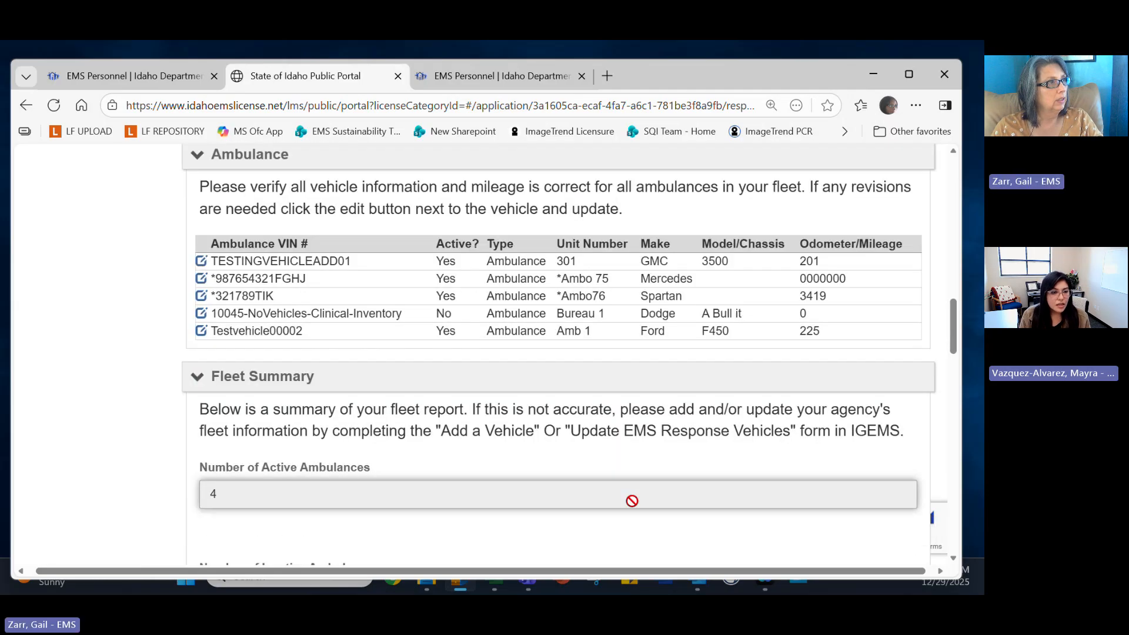
{"action": "scroll", "coordinate": [632, 501], "scroll_direction": "down", "scroll_amount": 11}
{"action": "scroll", "coordinate": [632, 501], "scroll_direction": "down", "scroll_amount": 20}
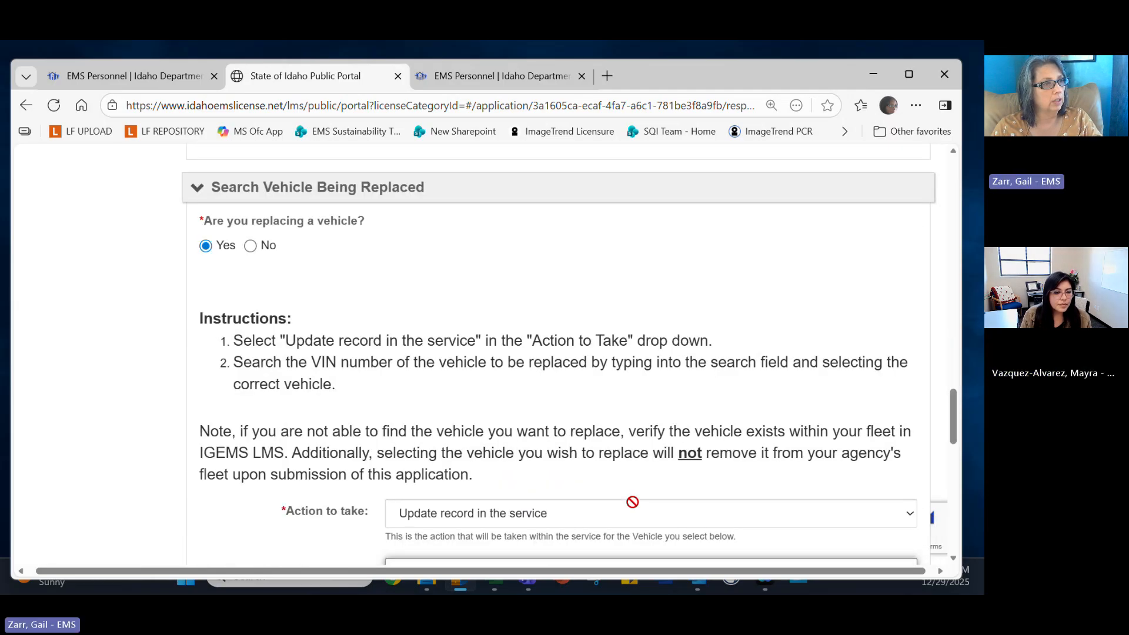
{"action": "type", "text": "test"}
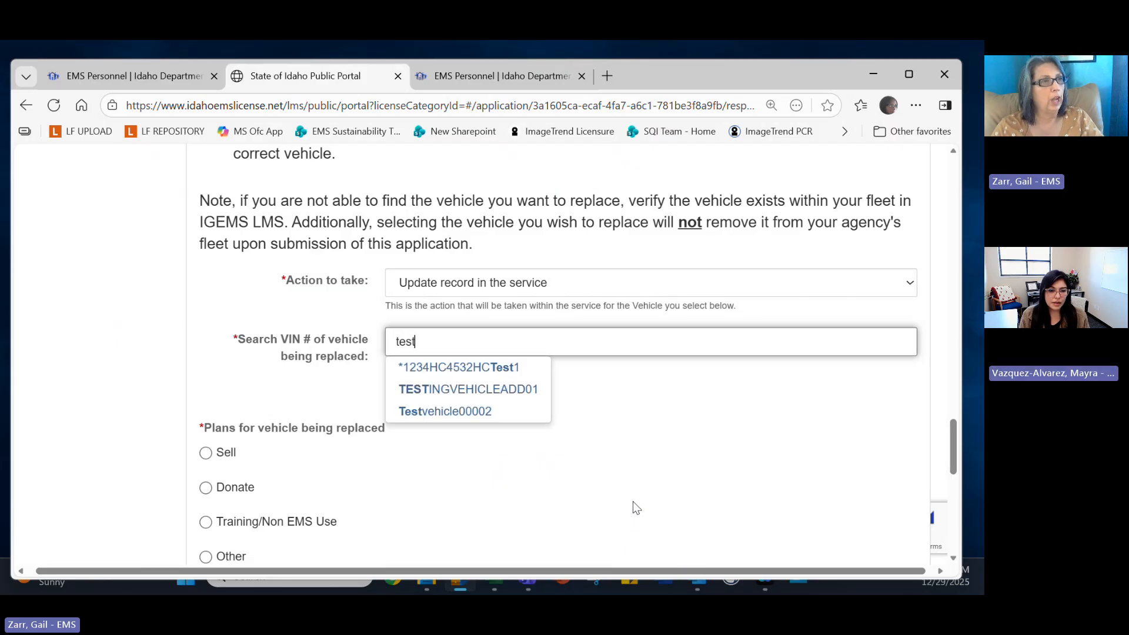
{"action": "left_click", "coordinate": [510, 390]}
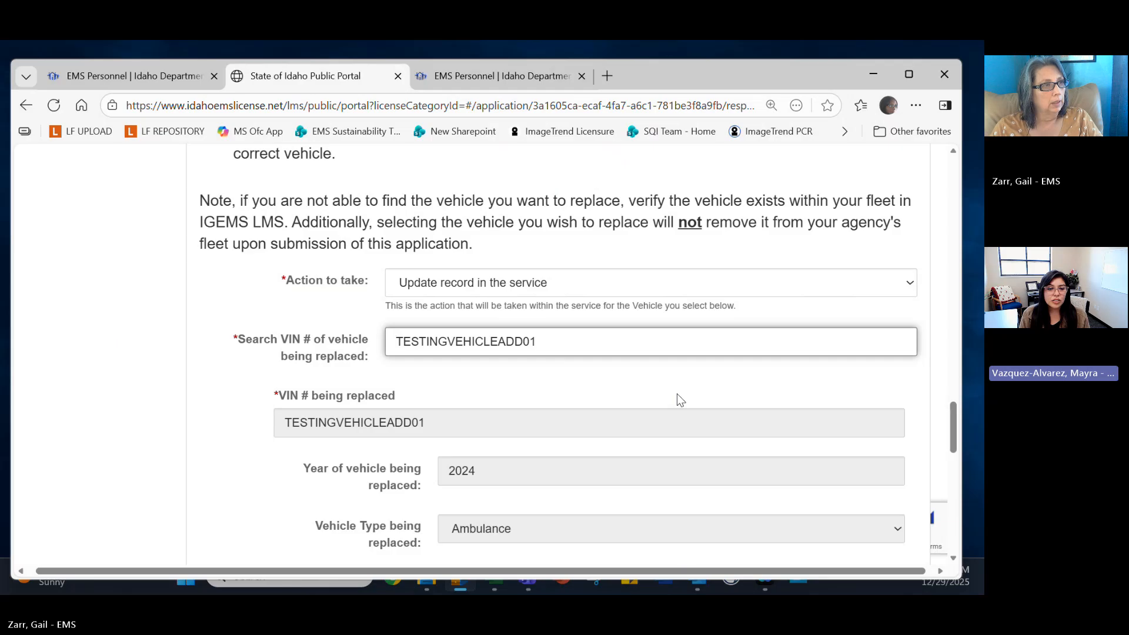
{"action": "scroll", "coordinate": [677, 399], "scroll_direction": "down", "scroll_amount": 1}
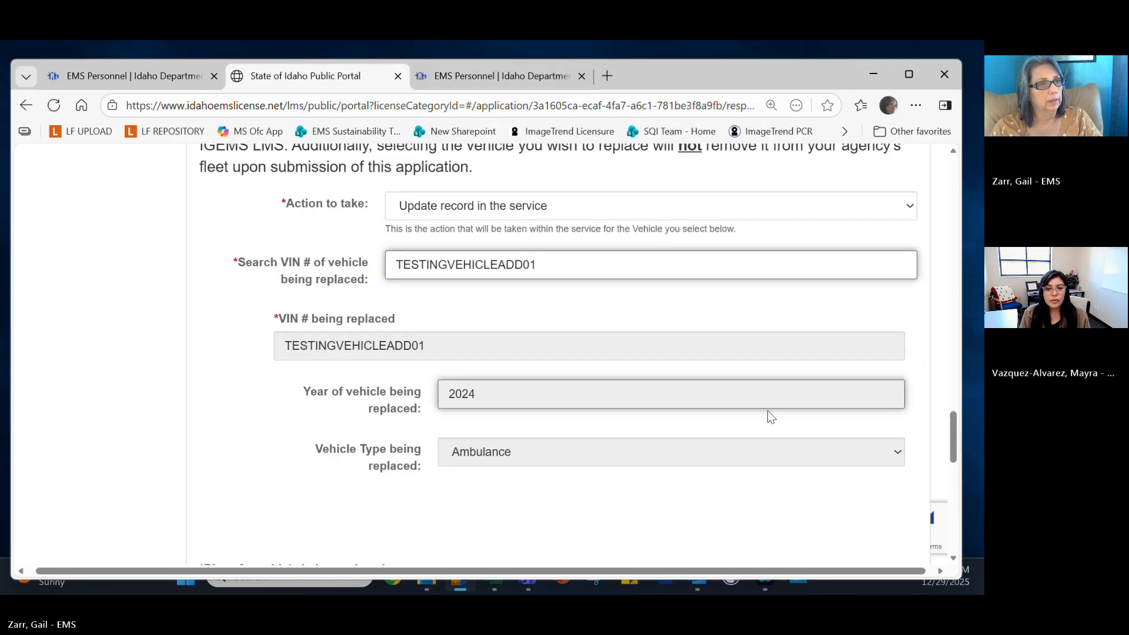
{"action": "scroll", "coordinate": [770, 416], "scroll_direction": "down", "scroll_amount": 2}
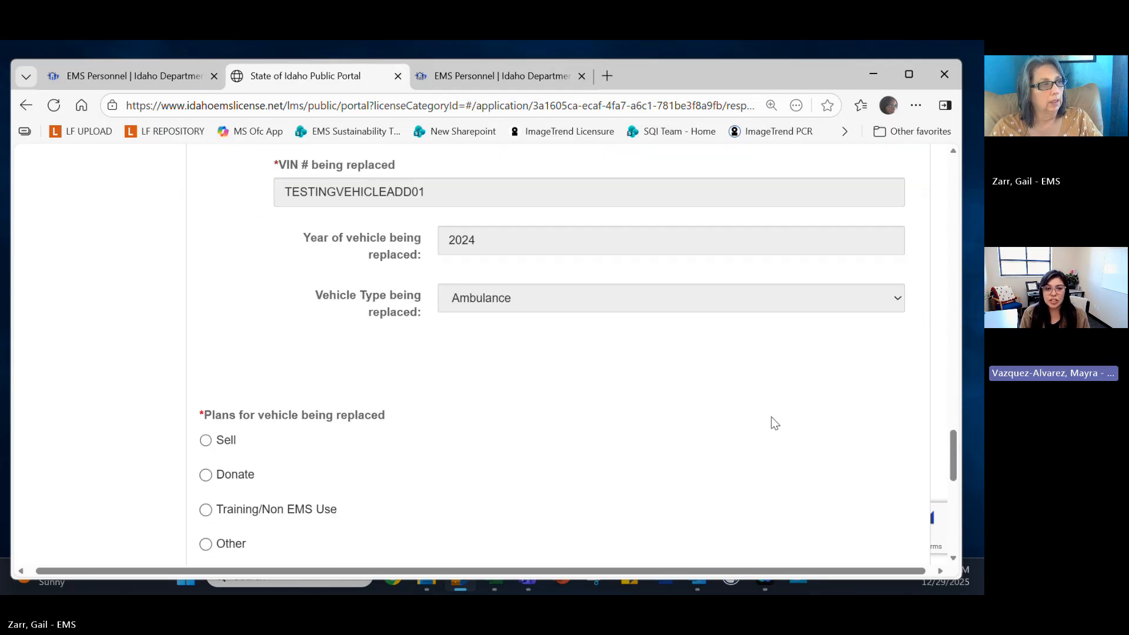
{"action": "scroll", "coordinate": [771, 416], "scroll_direction": "up", "scroll_amount": 2}
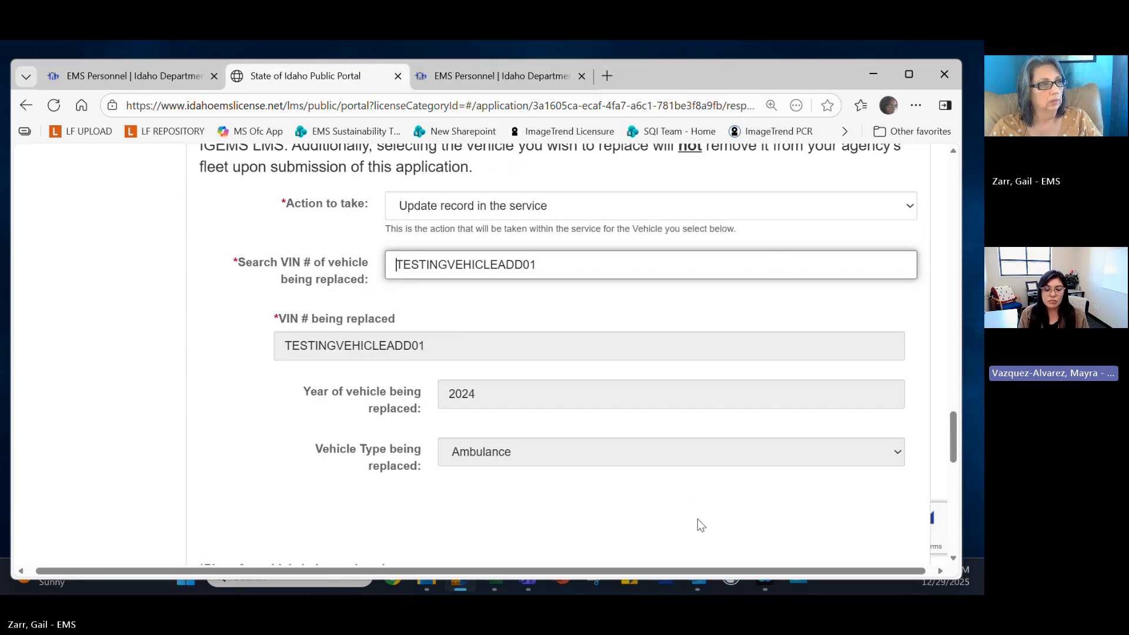
{"action": "scroll", "coordinate": [698, 520], "scroll_direction": "down", "scroll_amount": 1}
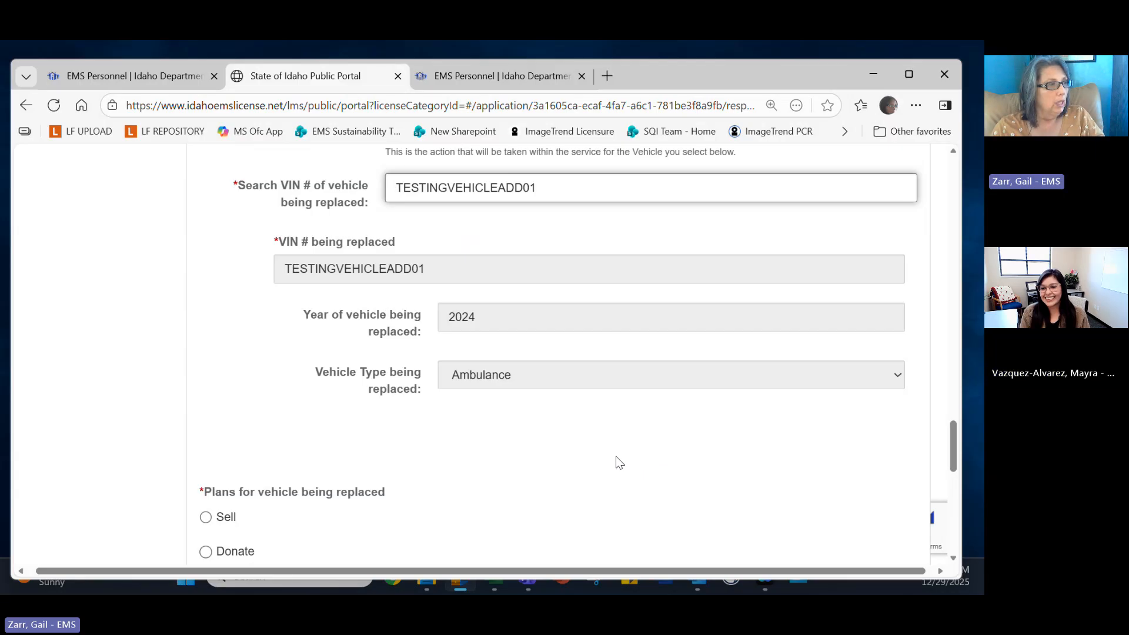
{"action": "scroll", "coordinate": [509, 441], "scroll_direction": "down", "scroll_amount": 1}
{"action": "scroll", "coordinate": [508, 439], "scroll_direction": "down", "scroll_amount": 1}
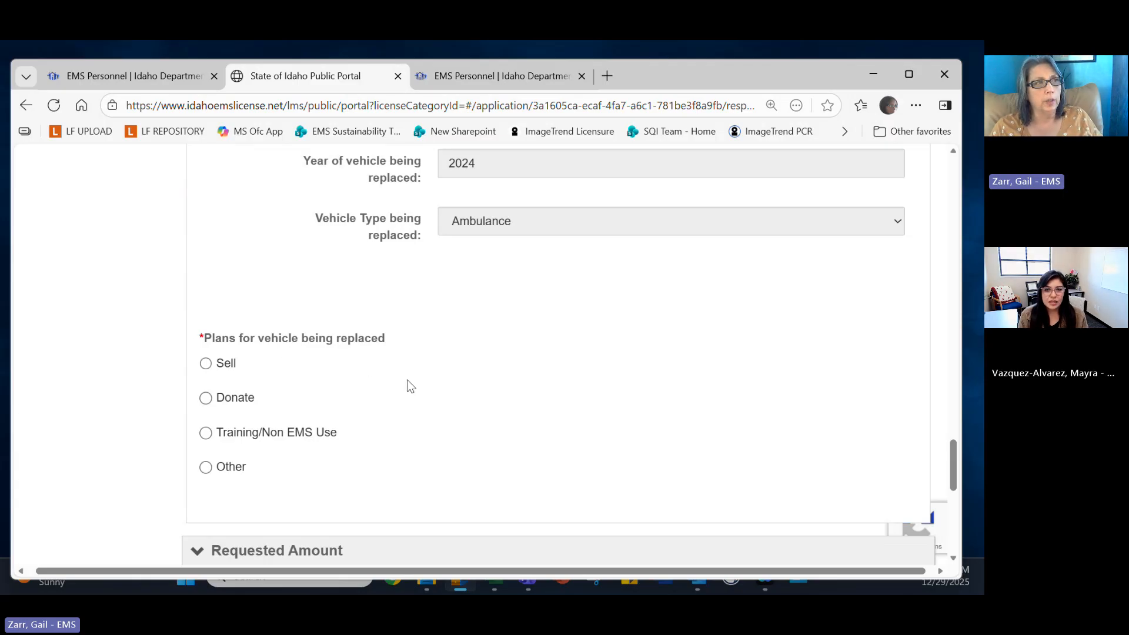
{"action": "scroll", "coordinate": [407, 380], "scroll_direction": "up", "scroll_amount": 8}
{"action": "scroll", "coordinate": [409, 385], "scroll_direction": "up", "scroll_amount": 2}
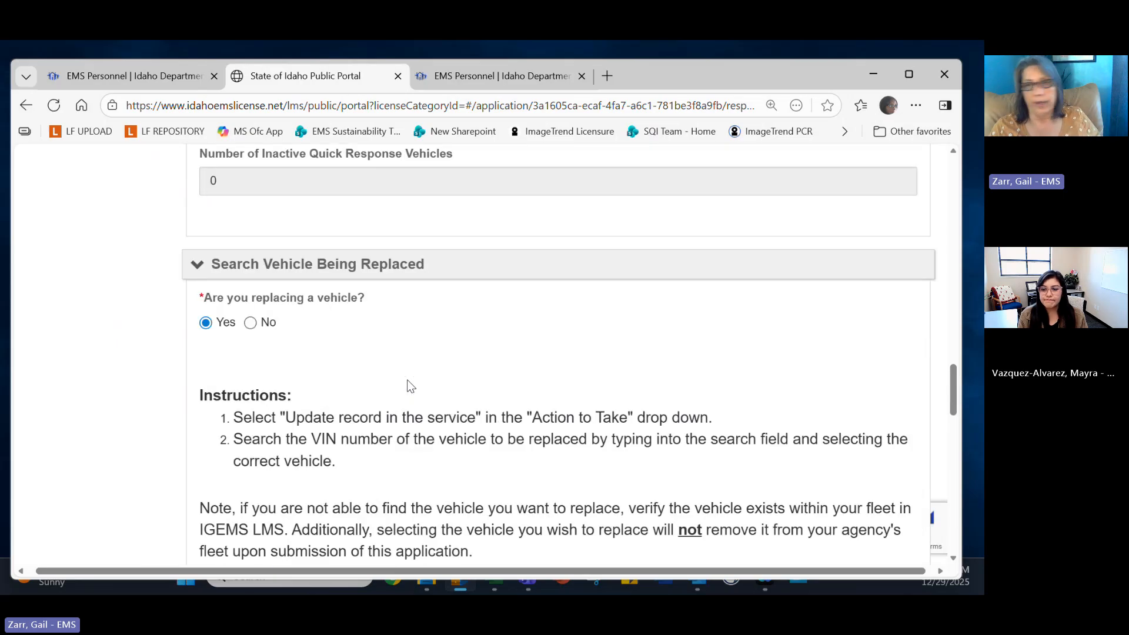
{"action": "scroll", "coordinate": [410, 385], "scroll_direction": "down", "scroll_amount": 12}
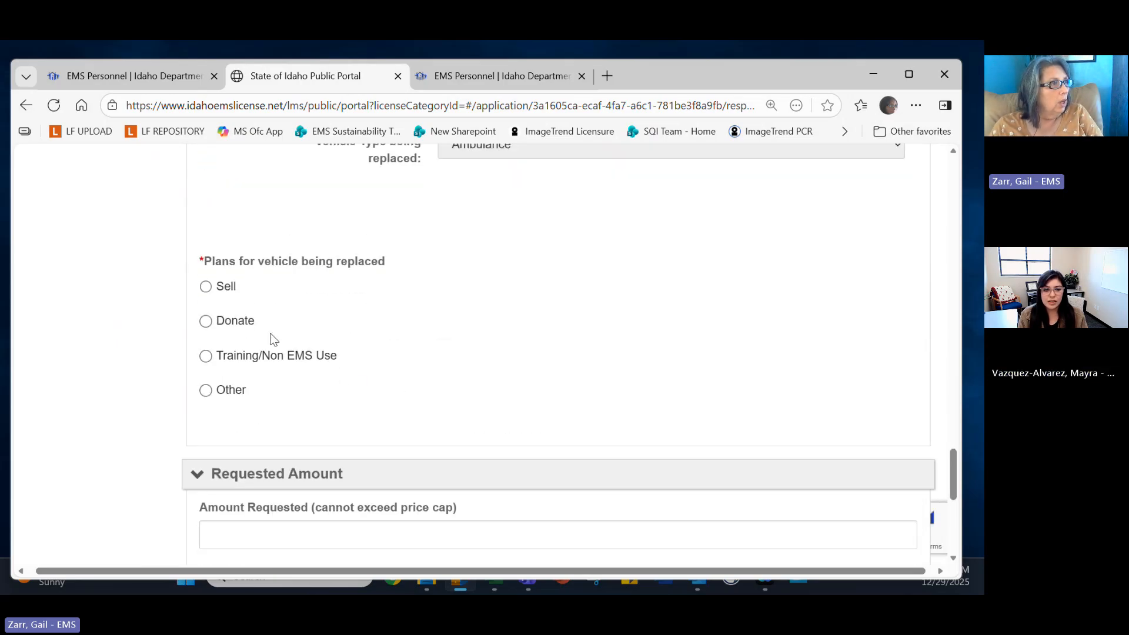
Set the replaced vehicle's plan to Other, revealing the required explanation box.
{"action": "left_click", "coordinate": [207, 286]}
{"action": "scroll", "coordinate": [520, 369], "scroll_direction": "down", "scroll_amount": 1}
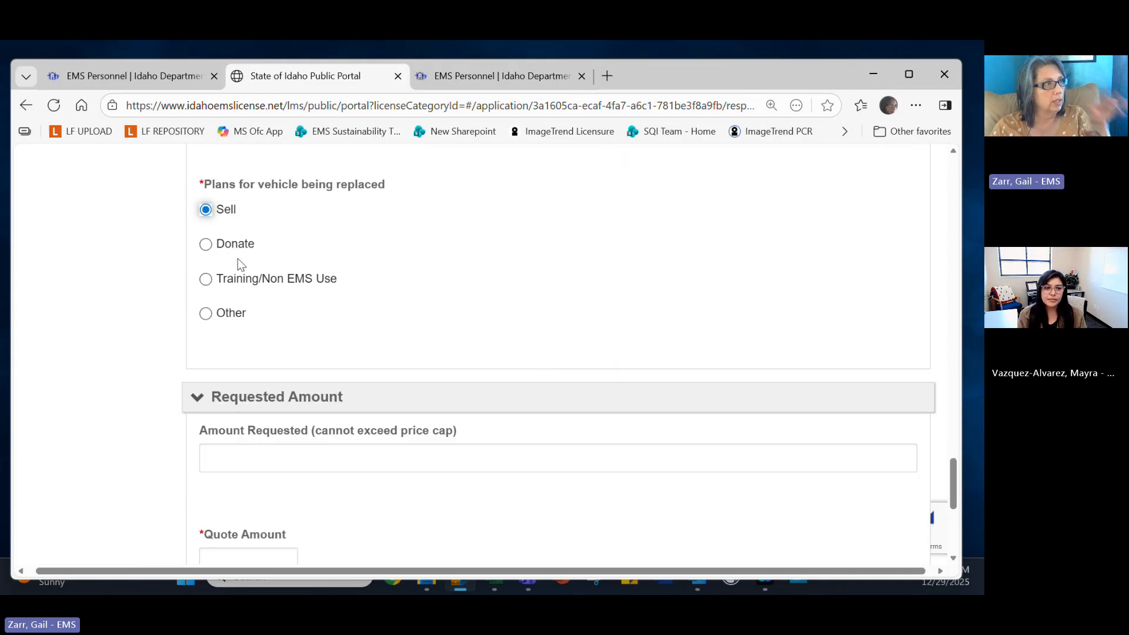
{"action": "left_click", "coordinate": [206, 313]}
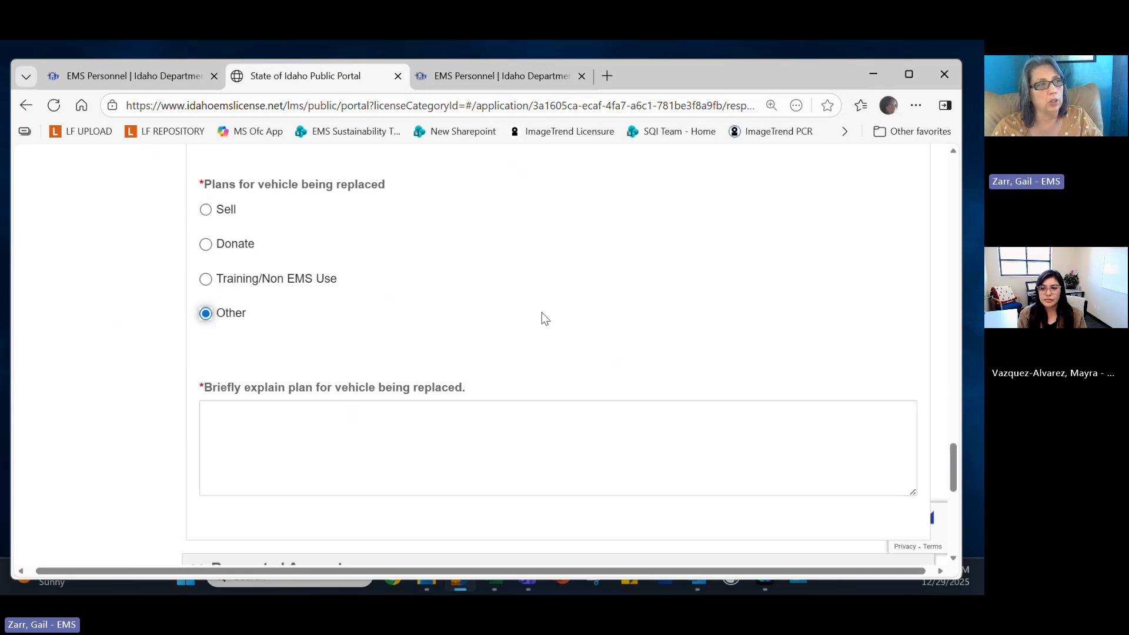
{"action": "scroll", "coordinate": [472, 336], "scroll_direction": "down", "scroll_amount": 1}
{"action": "scroll", "coordinate": [475, 343], "scroll_direction": "down", "scroll_amount": 2}
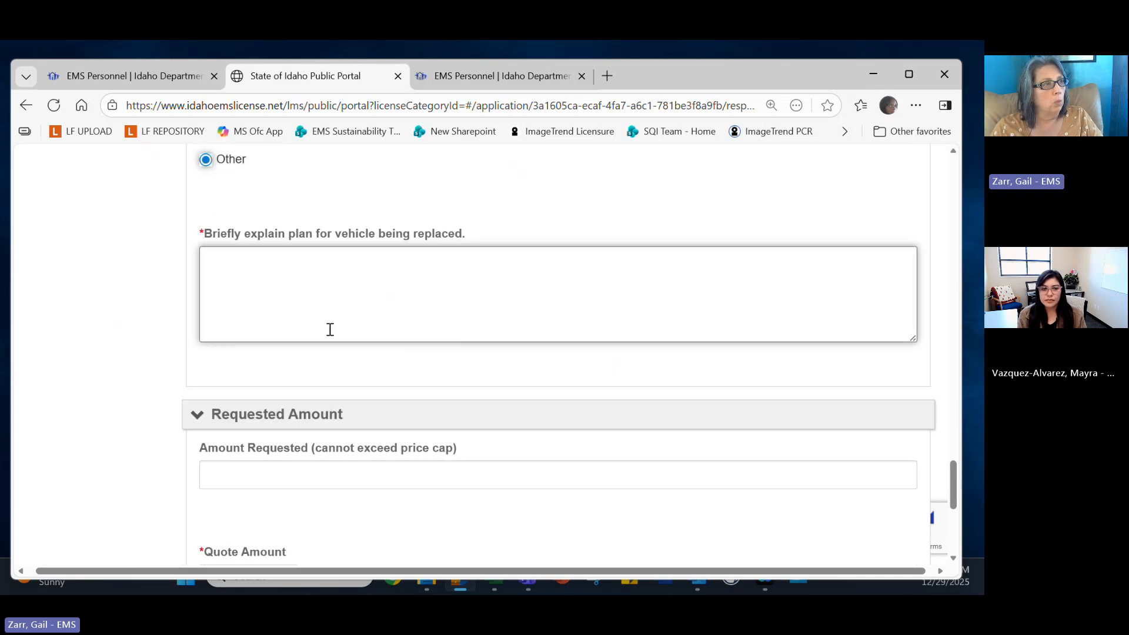
{"action": "left_click", "coordinate": [271, 472]}
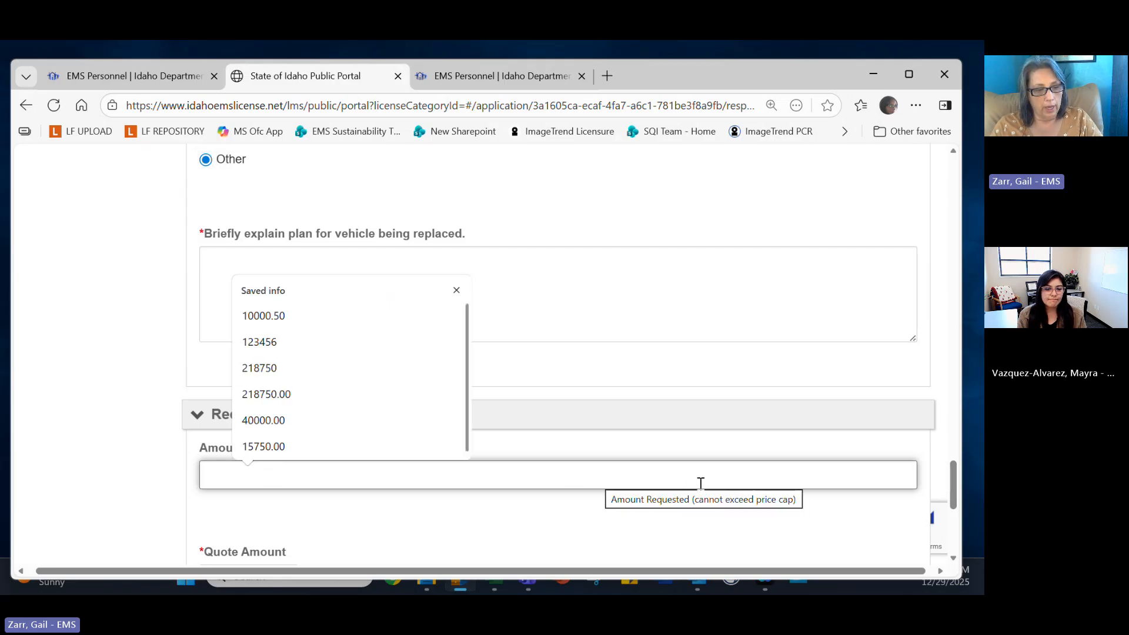
Enter 230000 as Amount Requested and 350000 as Quote Amount, then save and continue.
{"action": "type", "text": "23000"}
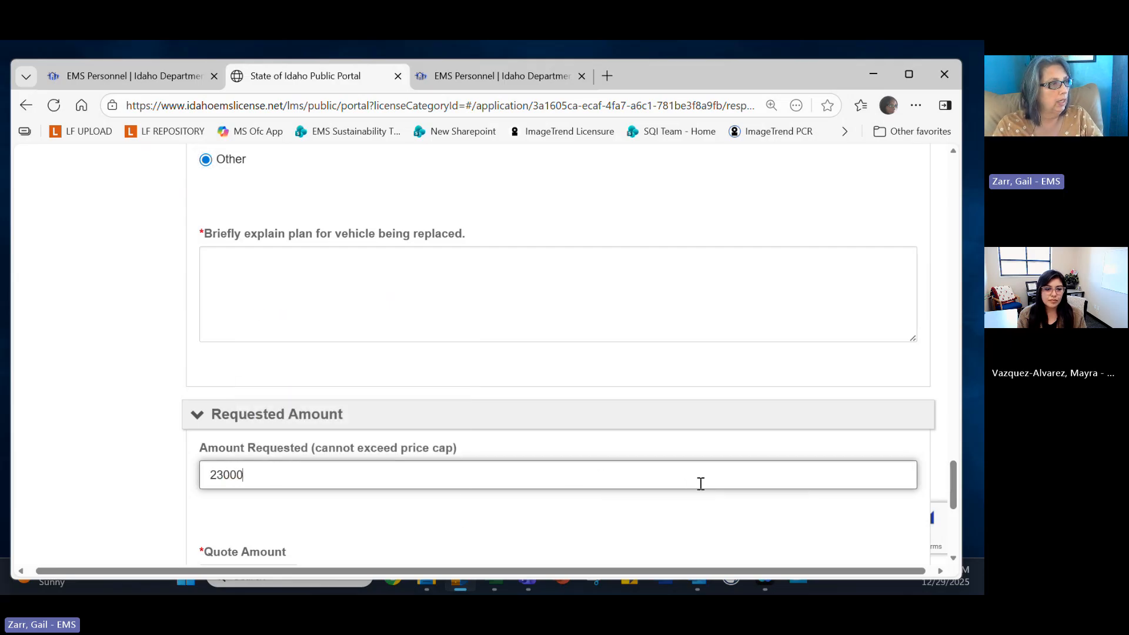
{"action": "type", "text": "0"}
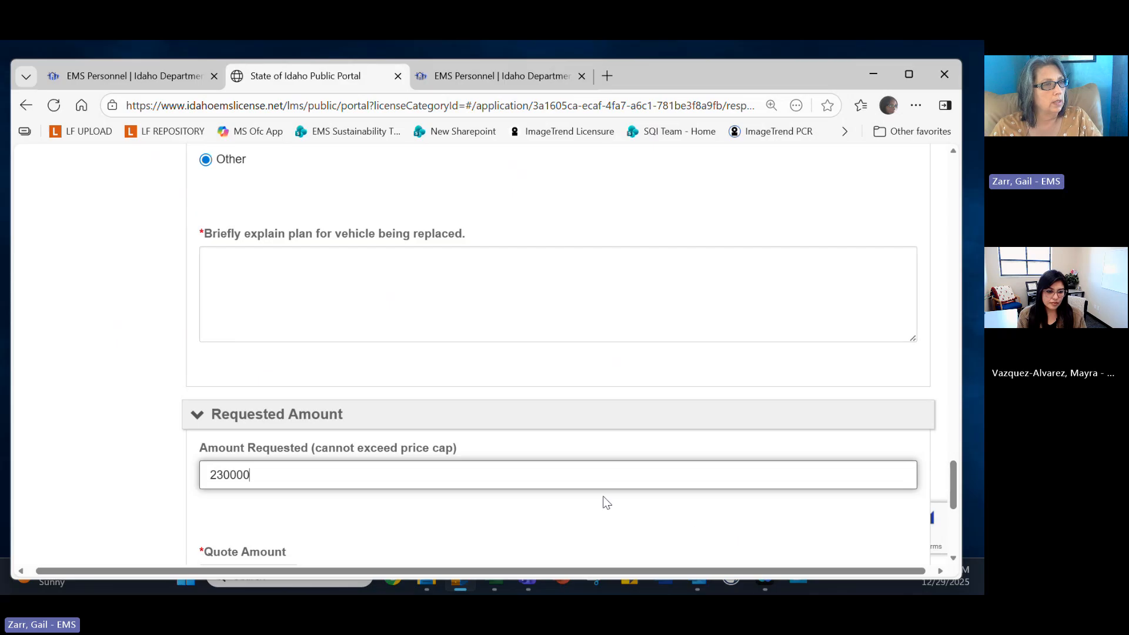
{"action": "left_click", "coordinate": [618, 516]}
{"action": "scroll", "coordinate": [617, 517], "scroll_direction": "down", "scroll_amount": 1}
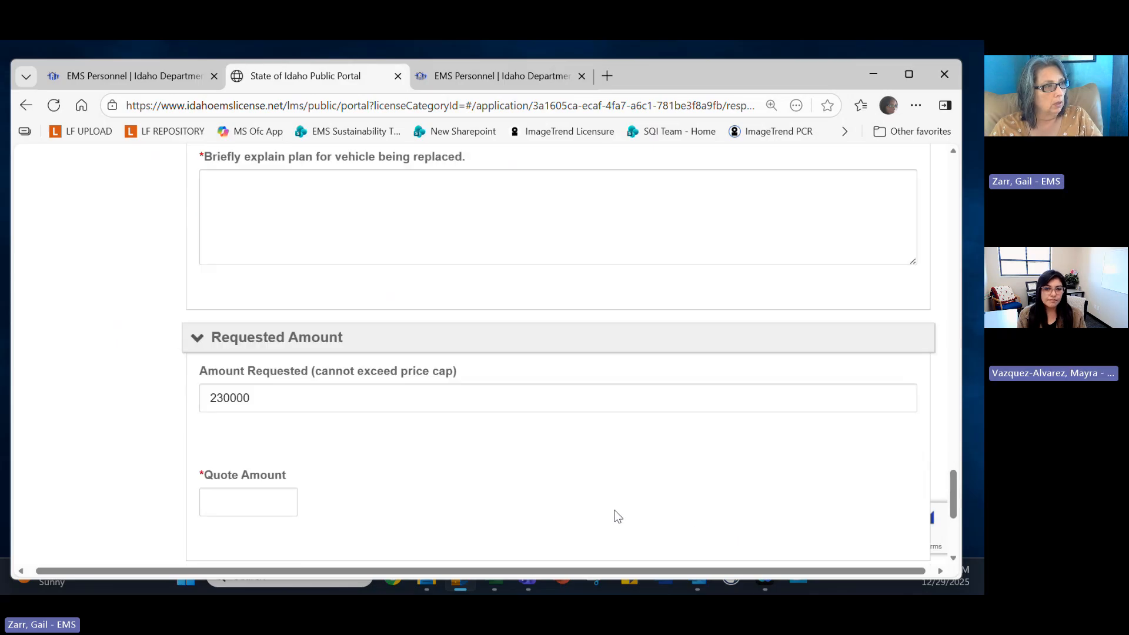
{"action": "left_click", "coordinate": [282, 389]}
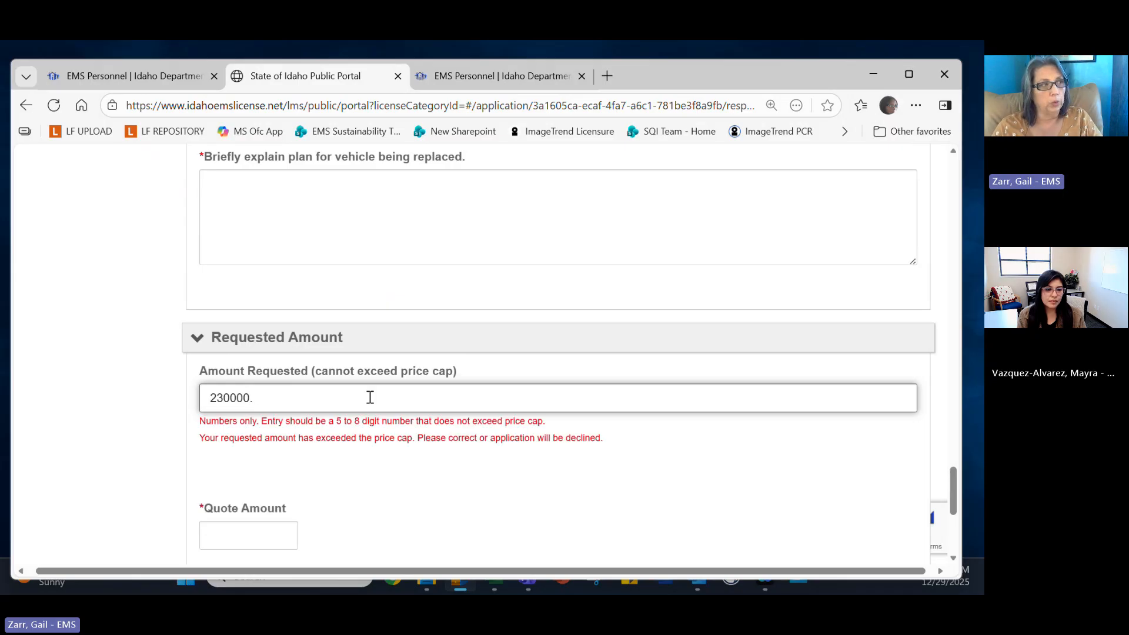
{"action": "key", "text": "BackSpace"}
{"action": "left_click", "coordinate": [262, 507]}
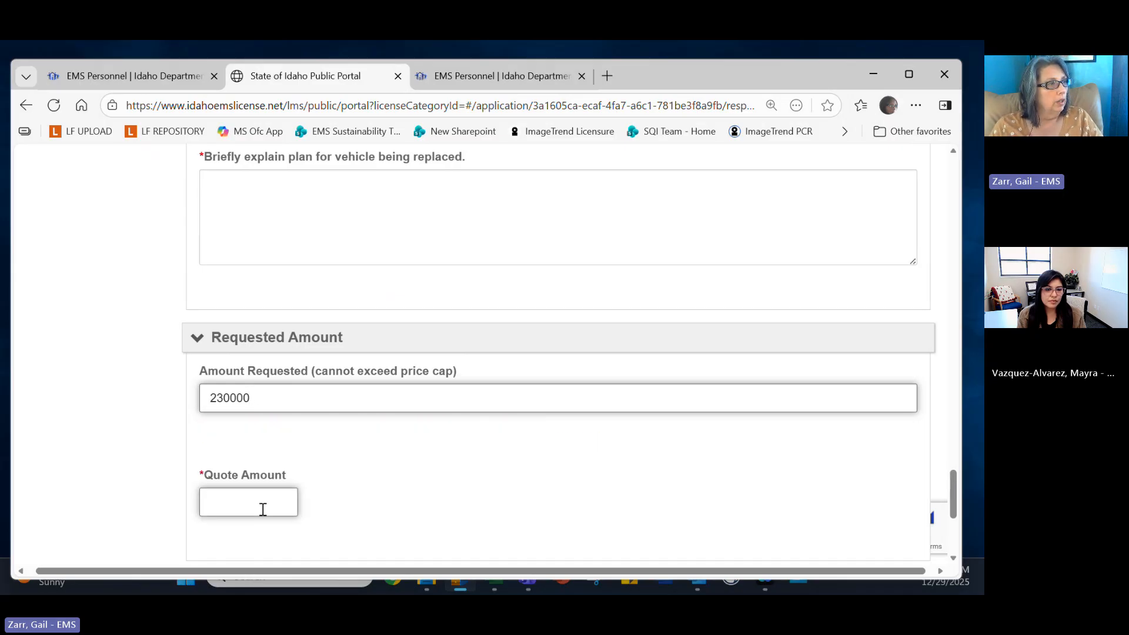
{"action": "type", "text": "350000"}
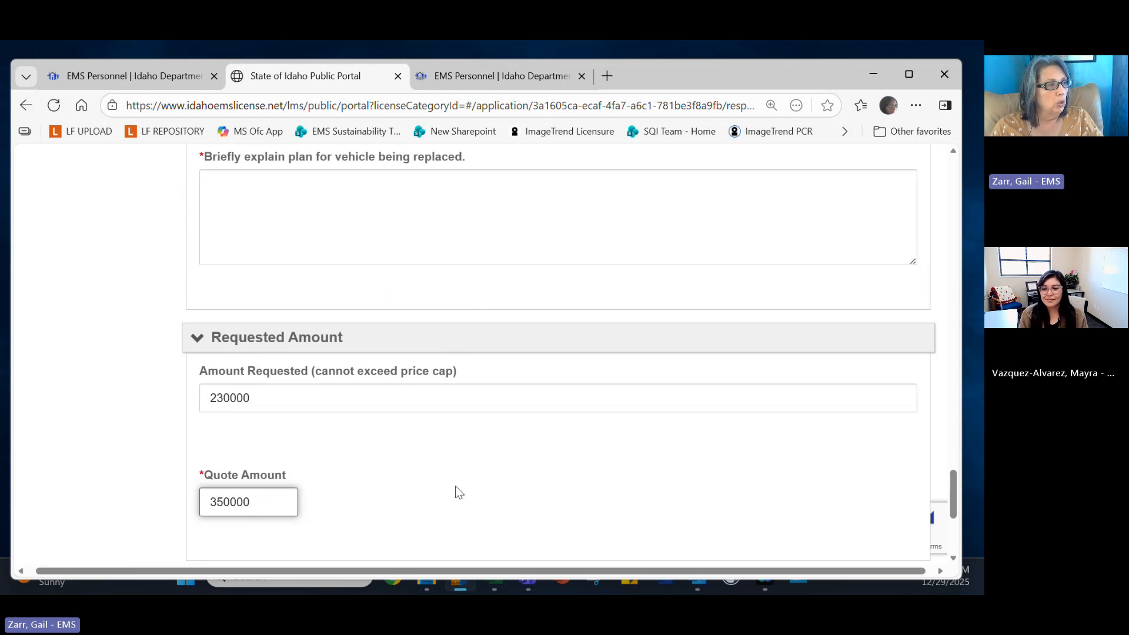
{"action": "scroll", "coordinate": [455, 485], "scroll_direction": "down", "scroll_amount": 3}
{"action": "left_click", "coordinate": [290, 447]}
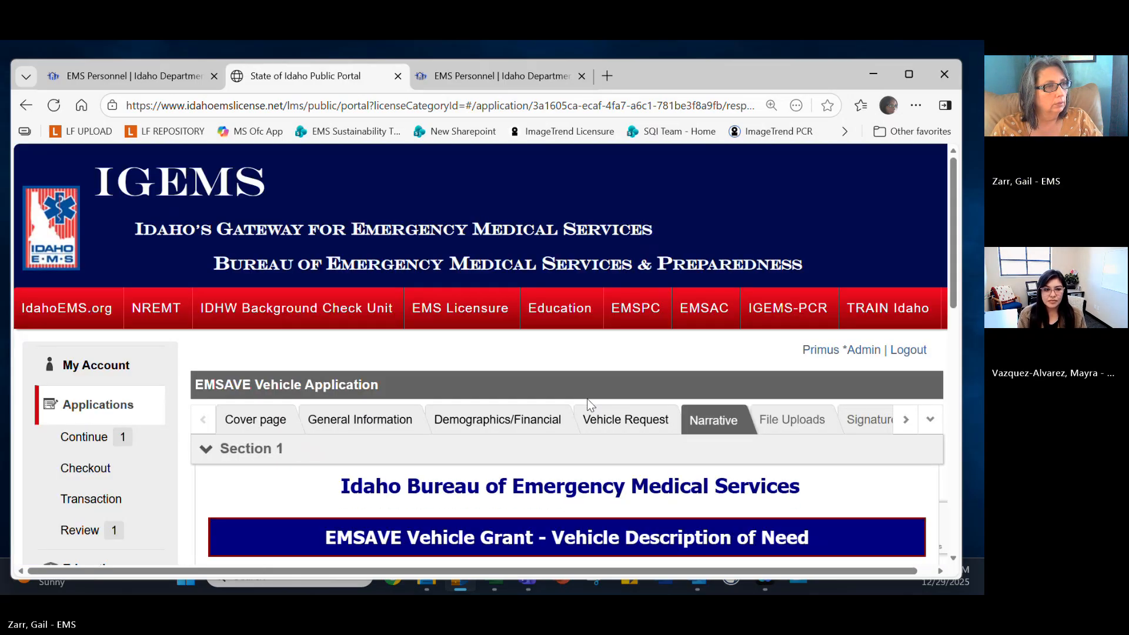
Type two lines of placeholder text into the lack-of-funding narrative box.
{"action": "scroll", "coordinate": [704, 443], "scroll_direction": "down", "scroll_amount": 1}
{"action": "scroll", "coordinate": [704, 450], "scroll_direction": "down", "scroll_amount": 4}
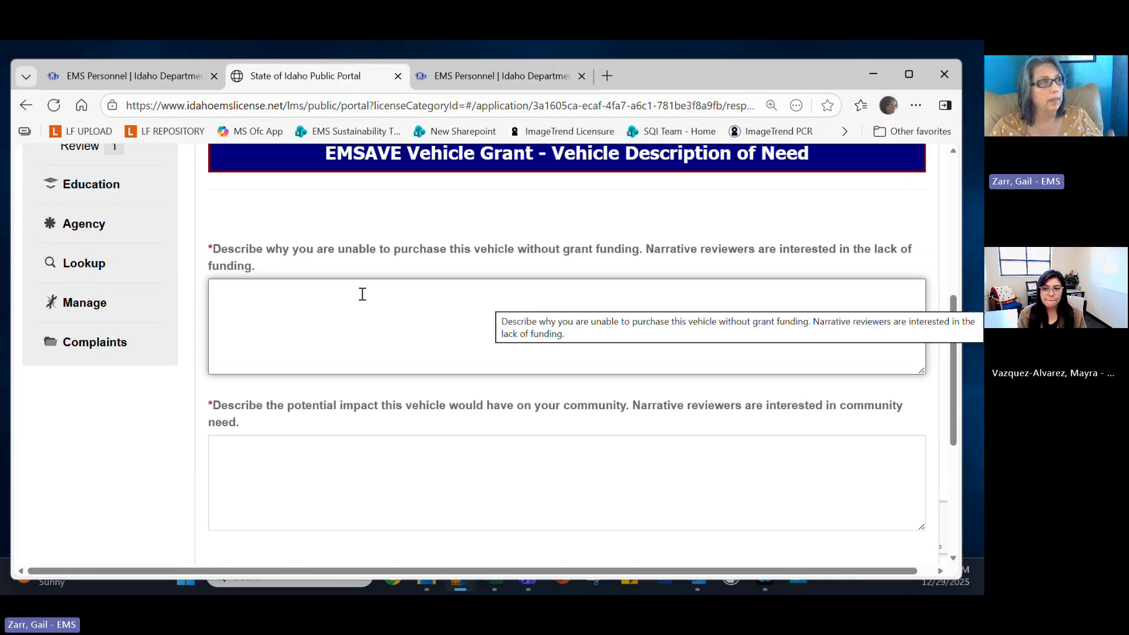
{"action": "left_click", "coordinate": [362, 295]}
{"action": "type", "text": "ojdijfpasijd   "}
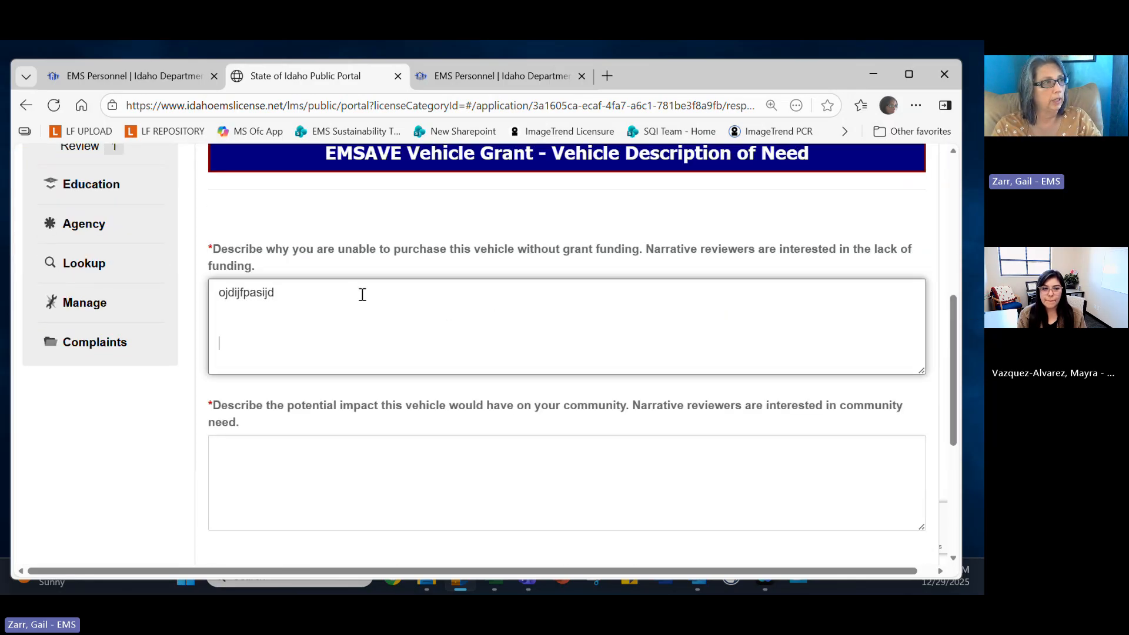
{"action": "type", "text": "sdjpaisdpfiu"}
{"action": "key", "text": "Return"}
{"action": "key", "text": "Return"}
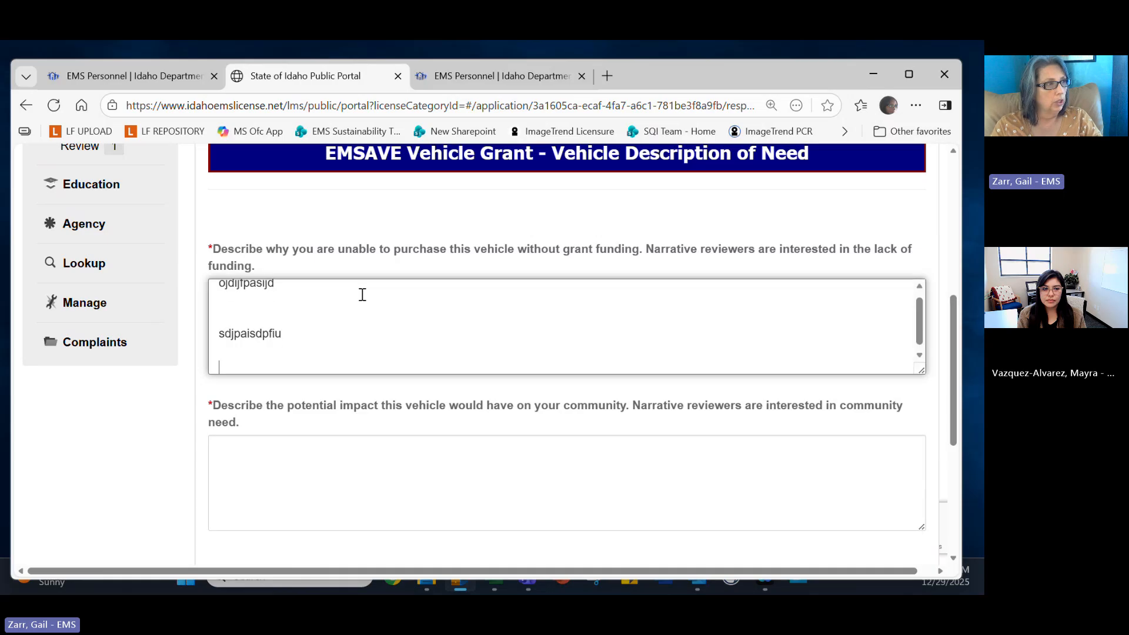
{"action": "type", "text": "dfasdjpiasjdpfoi"}
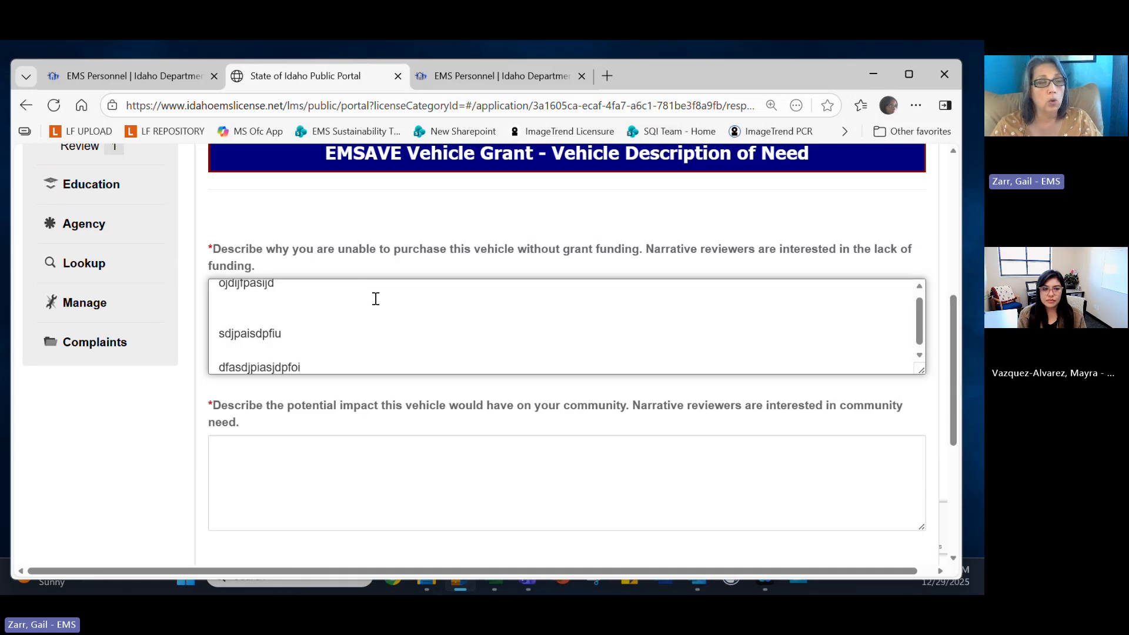
{"action": "left_click", "coordinate": [587, 474]}
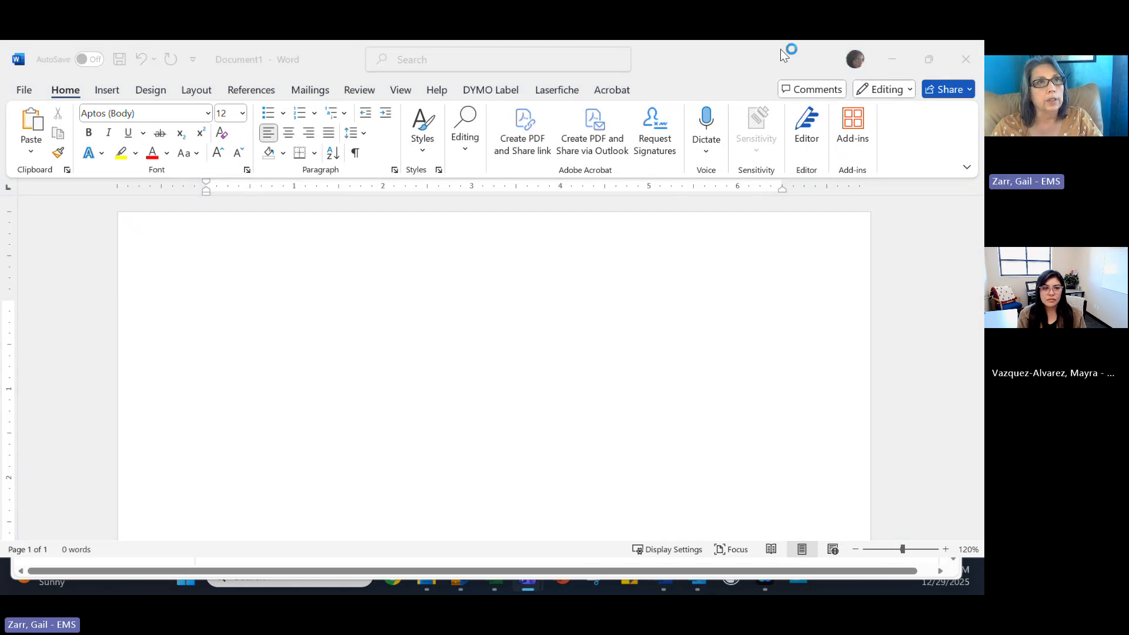
Minimize the blank Word document to return to the IGEMS Narrative page.
{"action": "left_click", "coordinate": [892, 58]}
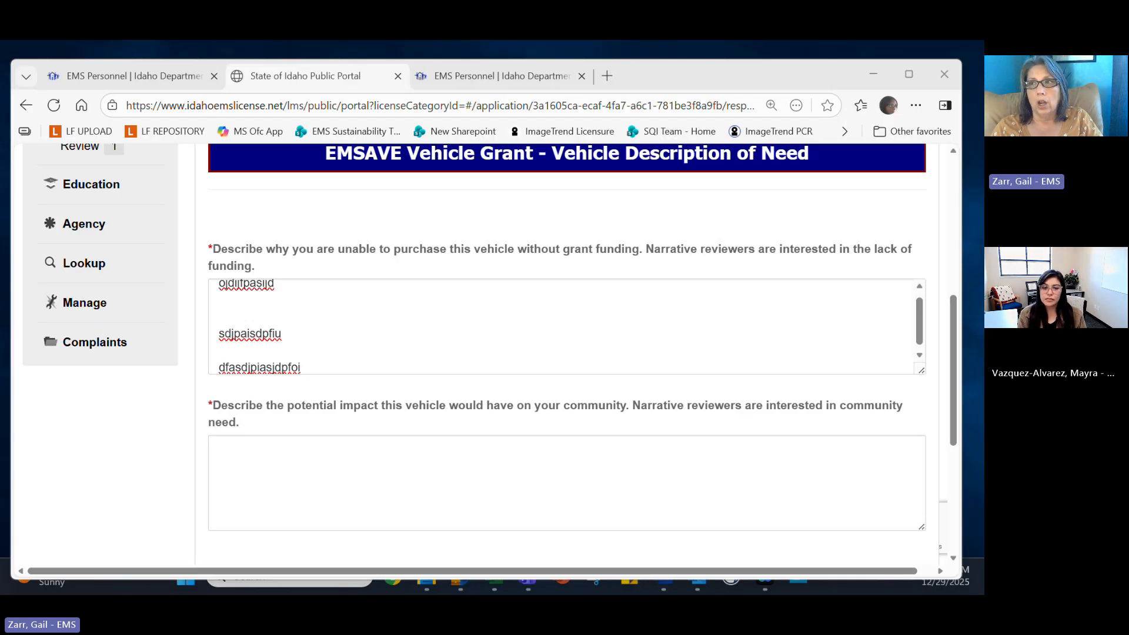
Paste the Caribou County EMS funding text into the community-impact narrative and save the page.
{"action": "left_click", "coordinate": [431, 453]}
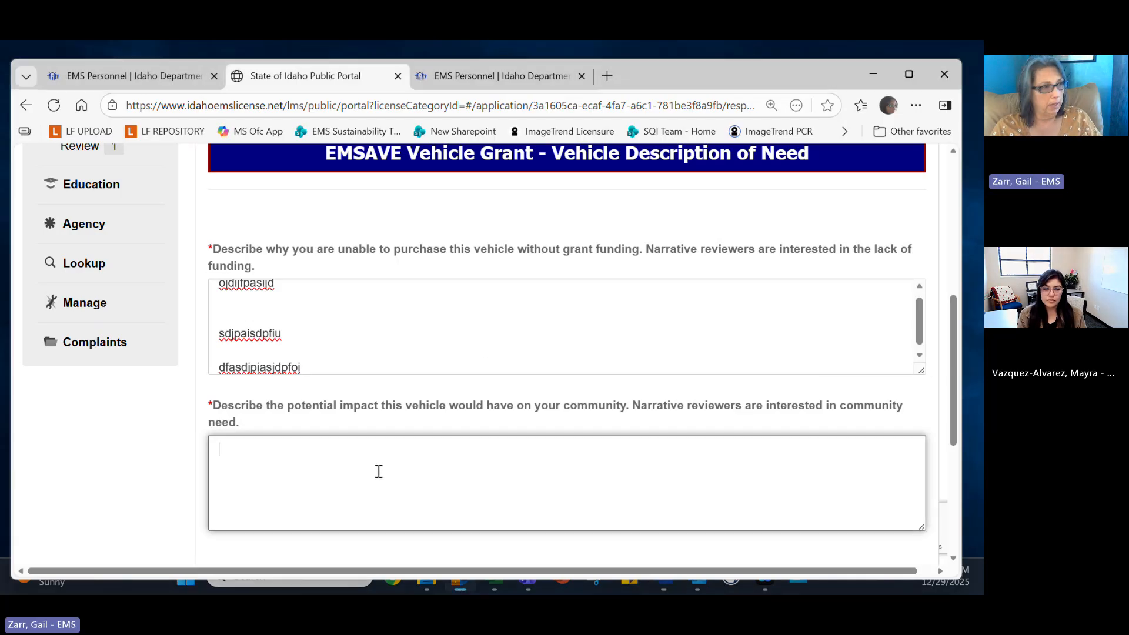
{"action": "key", "text": "ctrl+v"}
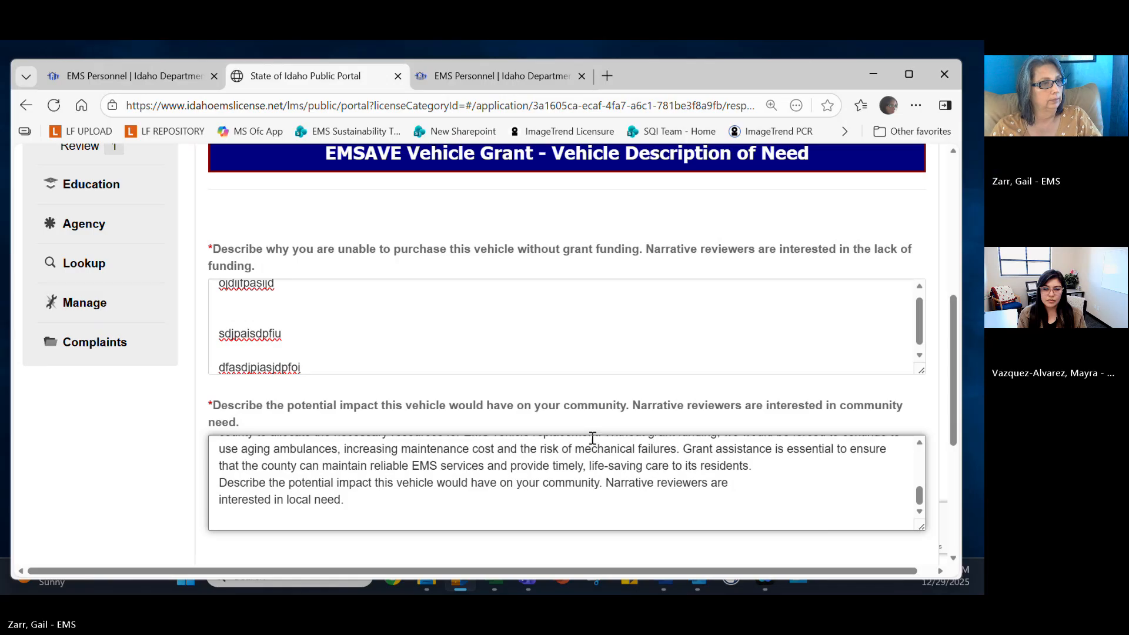
{"action": "scroll", "coordinate": [711, 485], "scroll_direction": "up", "scroll_amount": 6}
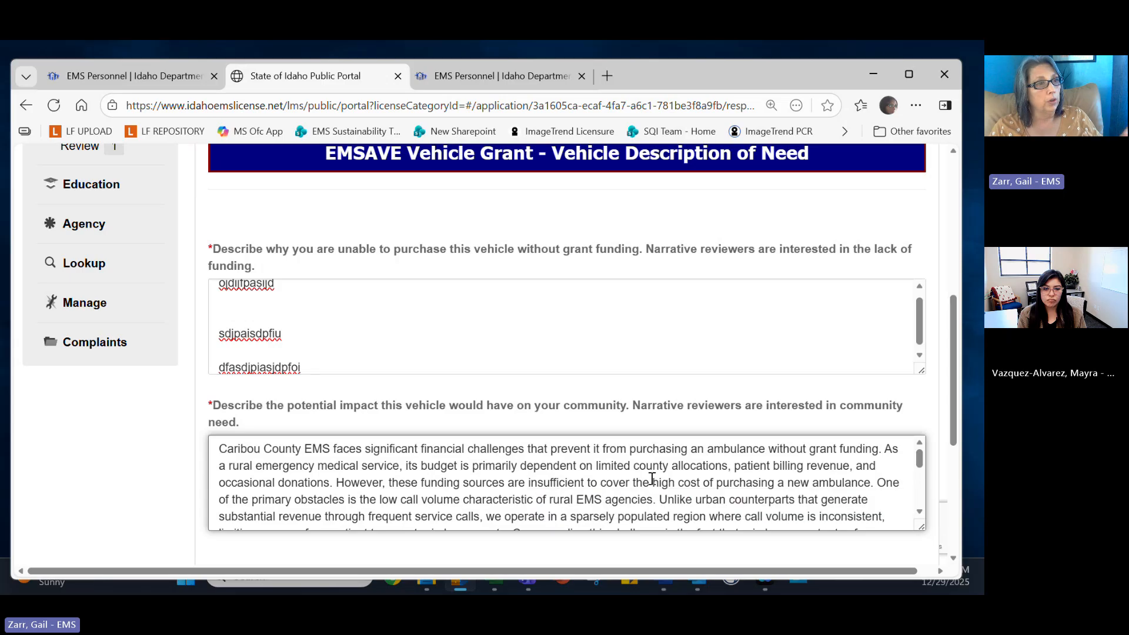
{"action": "scroll", "coordinate": [769, 476], "scroll_direction": "down", "scroll_amount": 5}
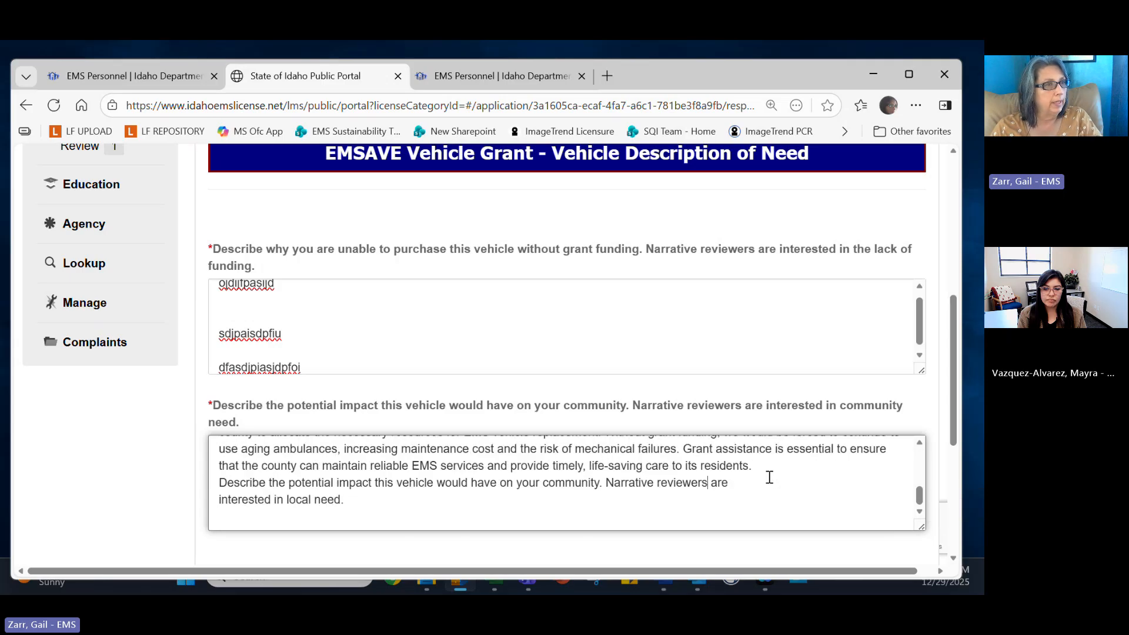
{"action": "scroll", "coordinate": [200, 454], "scroll_direction": "down", "scroll_amount": 3}
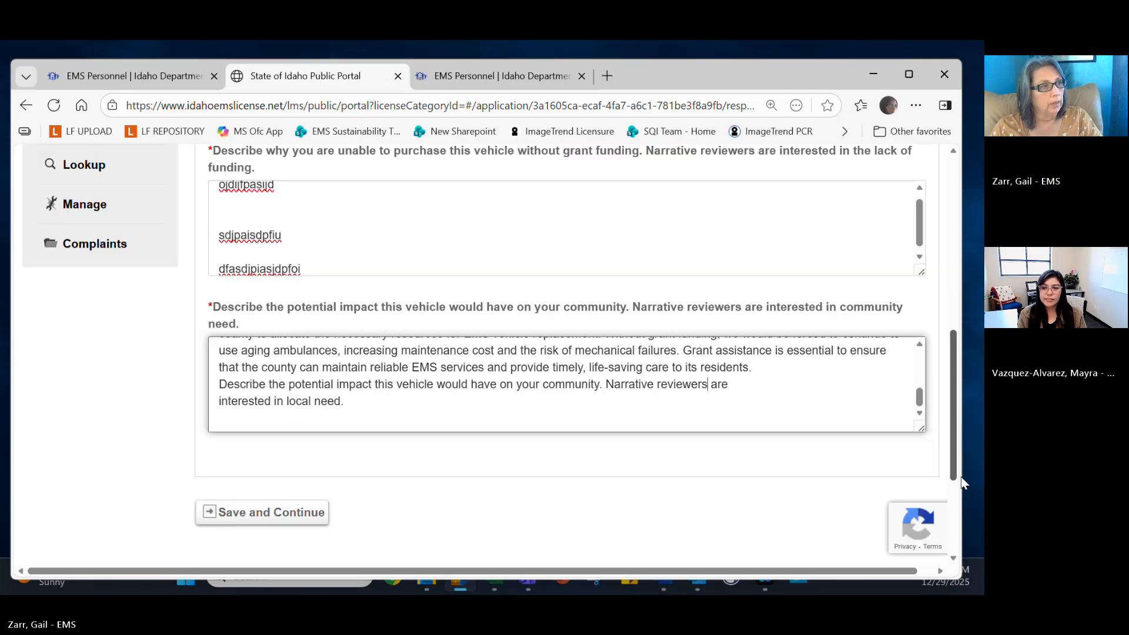
{"action": "left_click", "coordinate": [248, 441]}
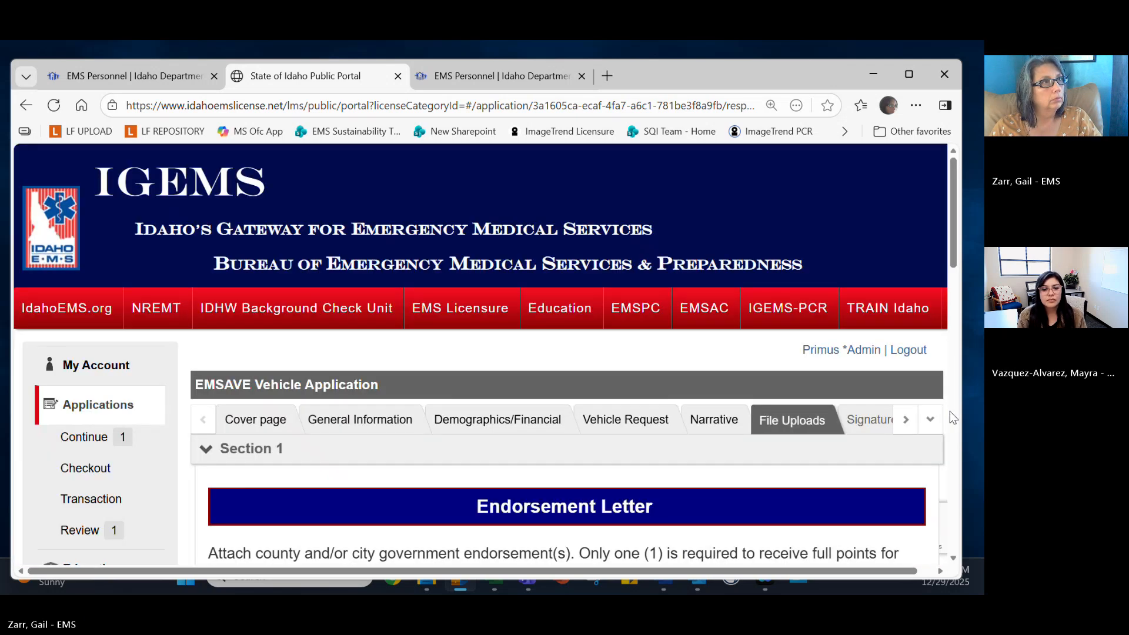
Answer Yes to the endorsement letter question and set Bear Lake County as titleholder.
{"action": "scroll", "coordinate": [541, 350], "scroll_direction": "down", "scroll_amount": 1}
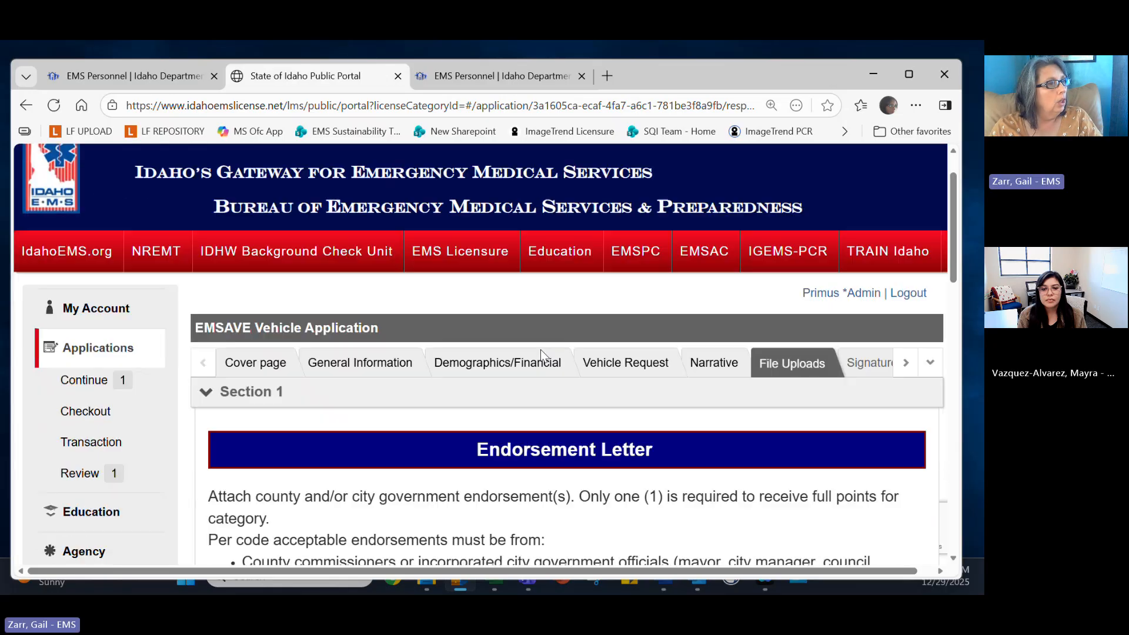
{"action": "scroll", "coordinate": [541, 349], "scroll_direction": "down", "scroll_amount": 2}
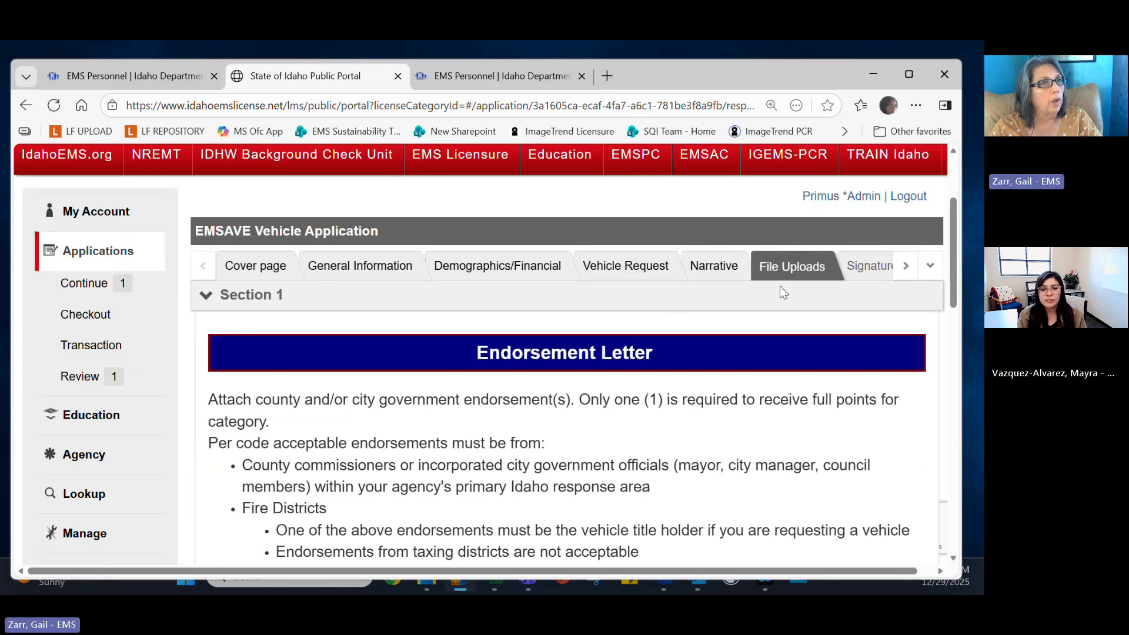
{"action": "scroll", "coordinate": [785, 282], "scroll_direction": "down", "scroll_amount": 5}
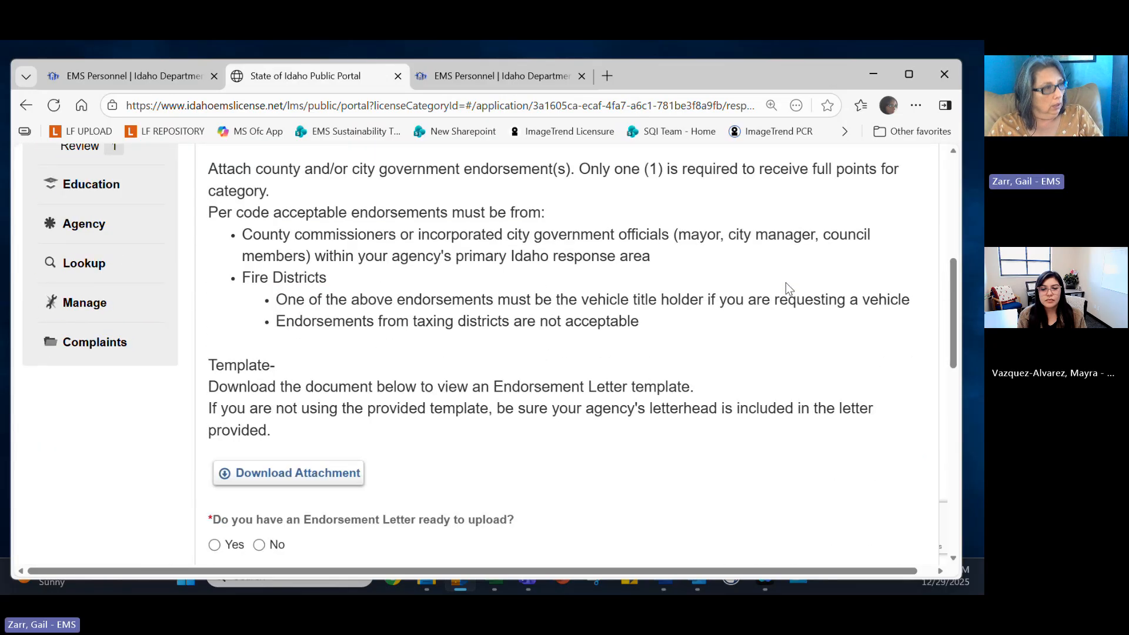
{"action": "scroll", "coordinate": [375, 308], "scroll_direction": "up", "scroll_amount": 1}
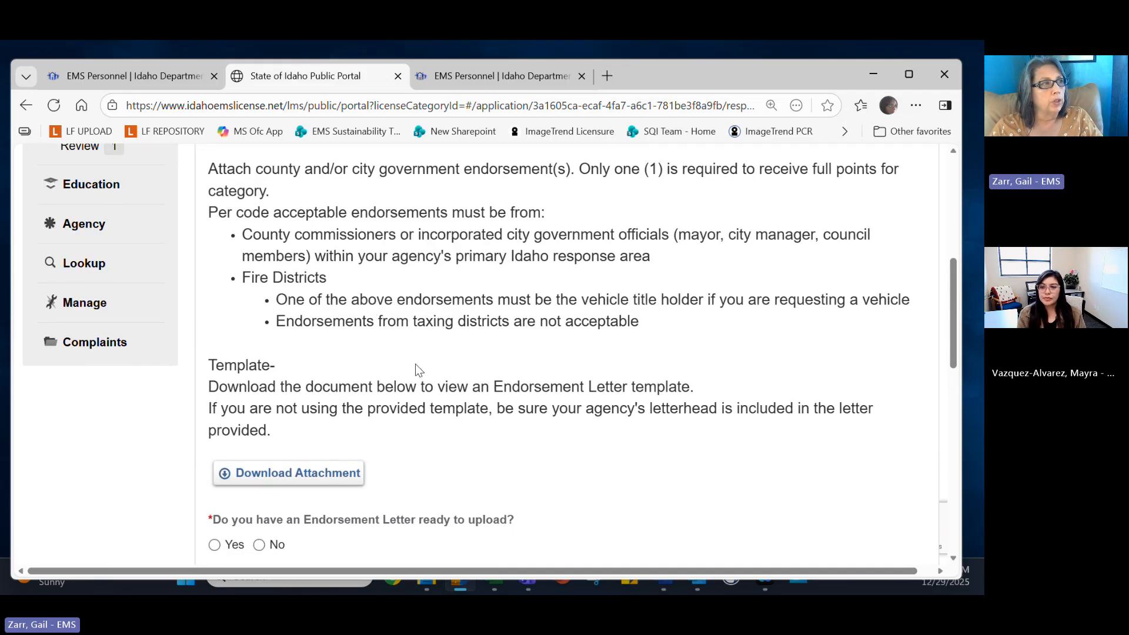
{"action": "scroll", "coordinate": [395, 468], "scroll_direction": "down", "scroll_amount": 1}
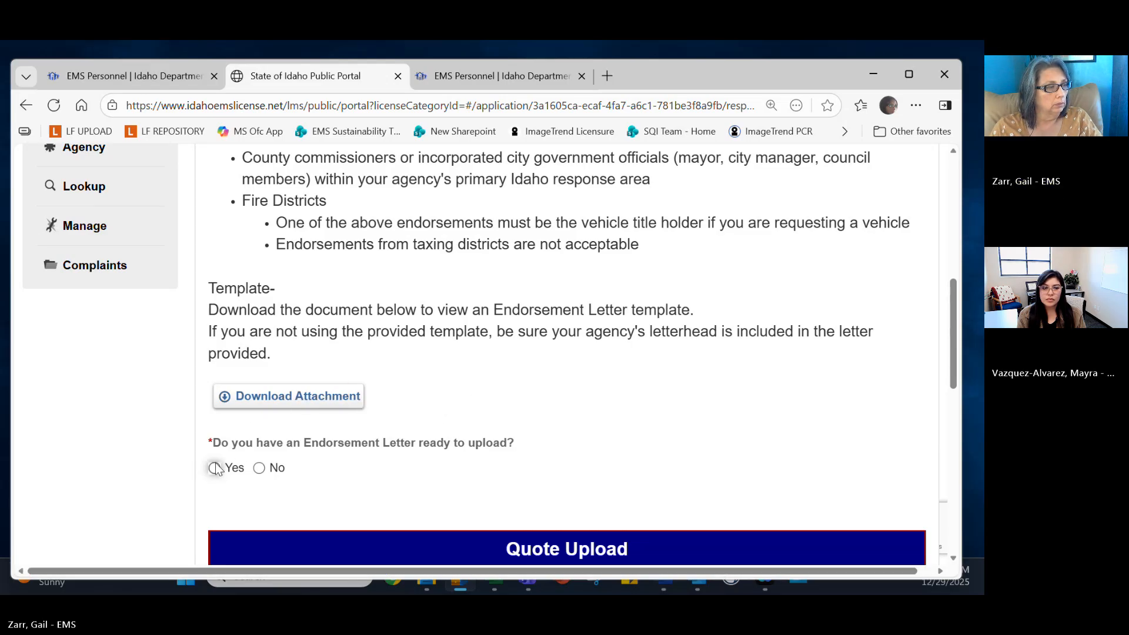
{"action": "scroll", "coordinate": [217, 467], "scroll_direction": "down", "scroll_amount": 1}
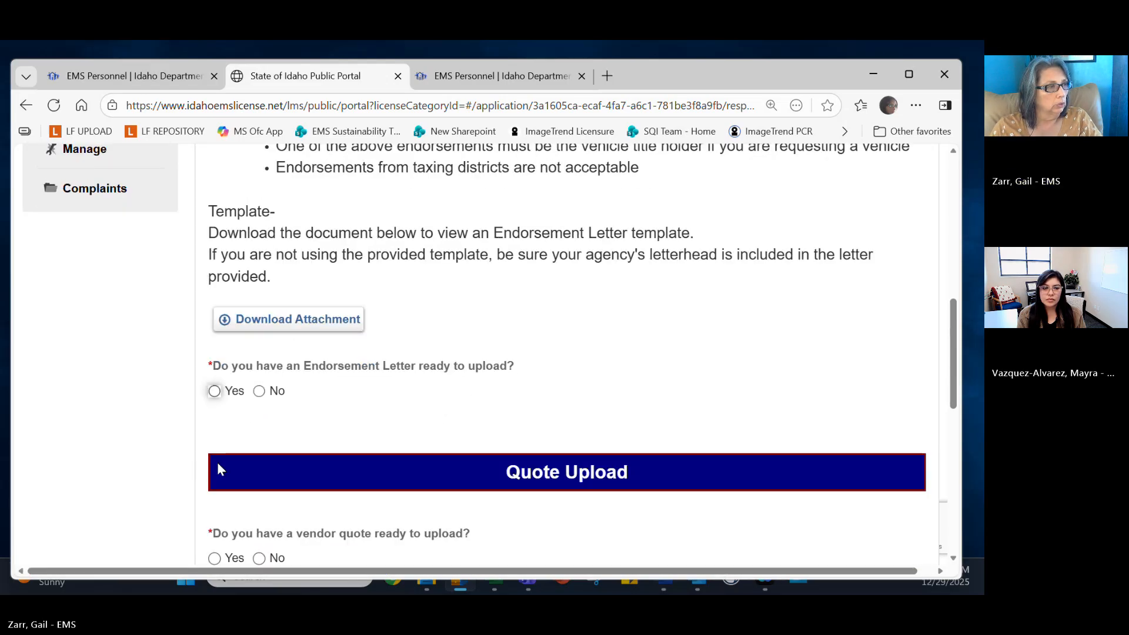
{"action": "left_click", "coordinate": [214, 392]}
{"action": "left_click", "coordinate": [300, 483]}
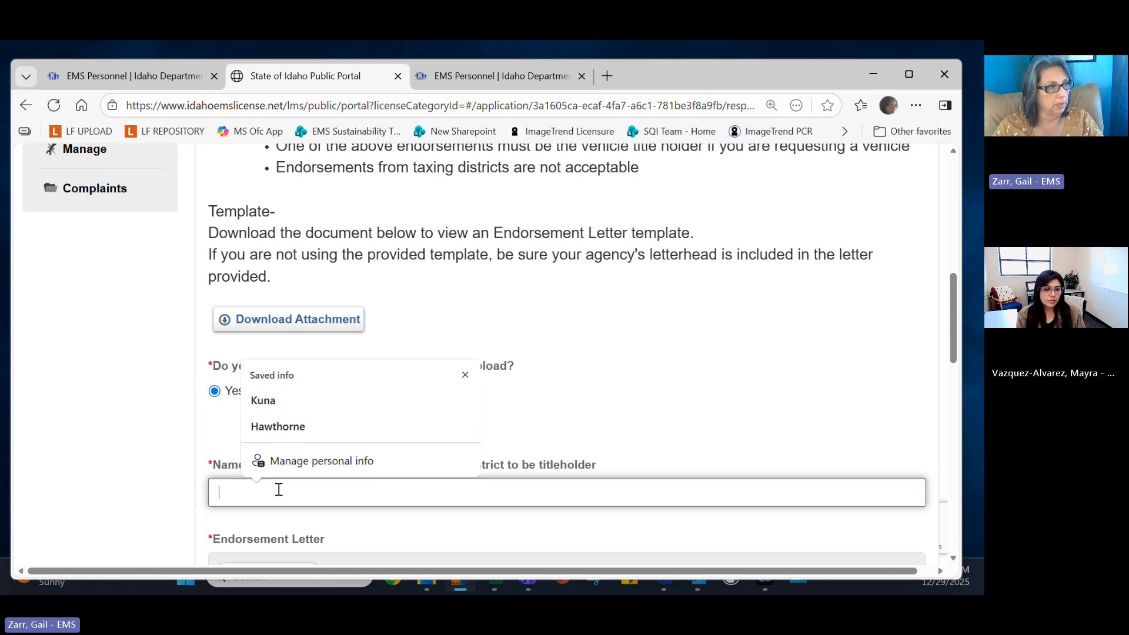
{"action": "type", "text": "V"}
{"action": "key", "text": "BackSpace"}
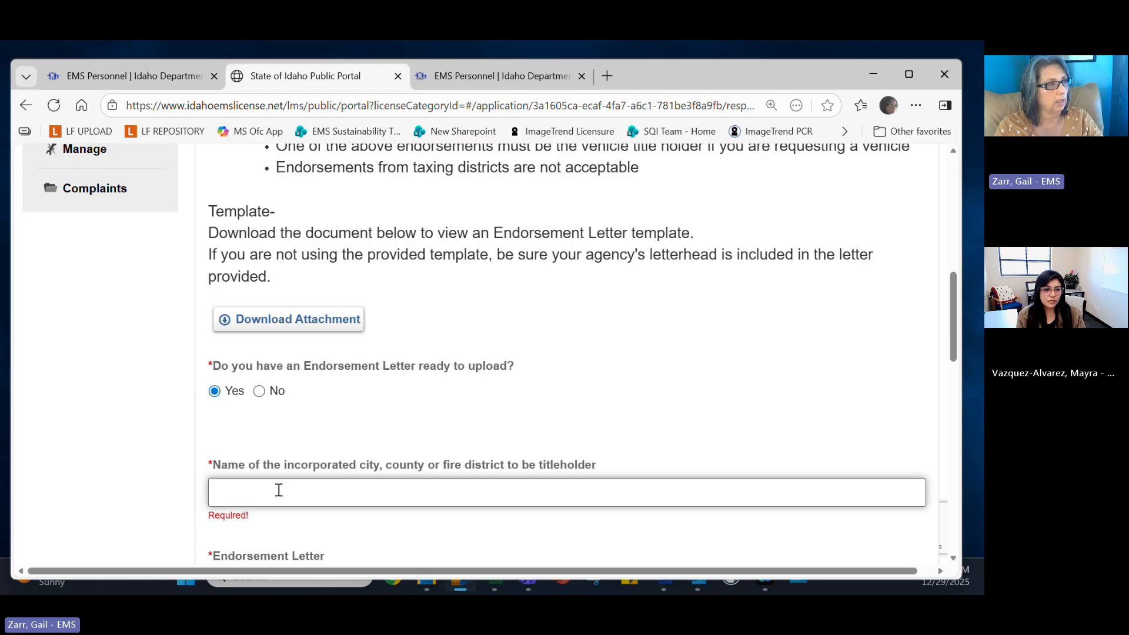
{"action": "type", "text": "b"}
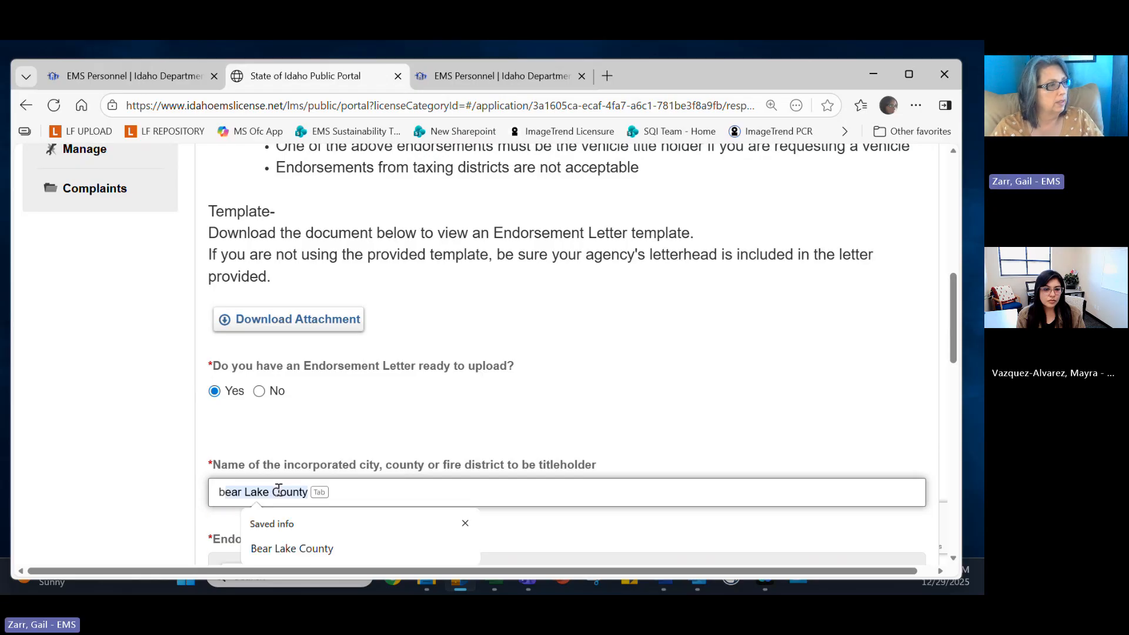
{"action": "left_click", "coordinate": [313, 552]}
Upload Endorsement.pdf as the Vehicle Endorsement Letter and save it.
{"action": "scroll", "coordinate": [309, 527], "scroll_direction": "down", "scroll_amount": 3}
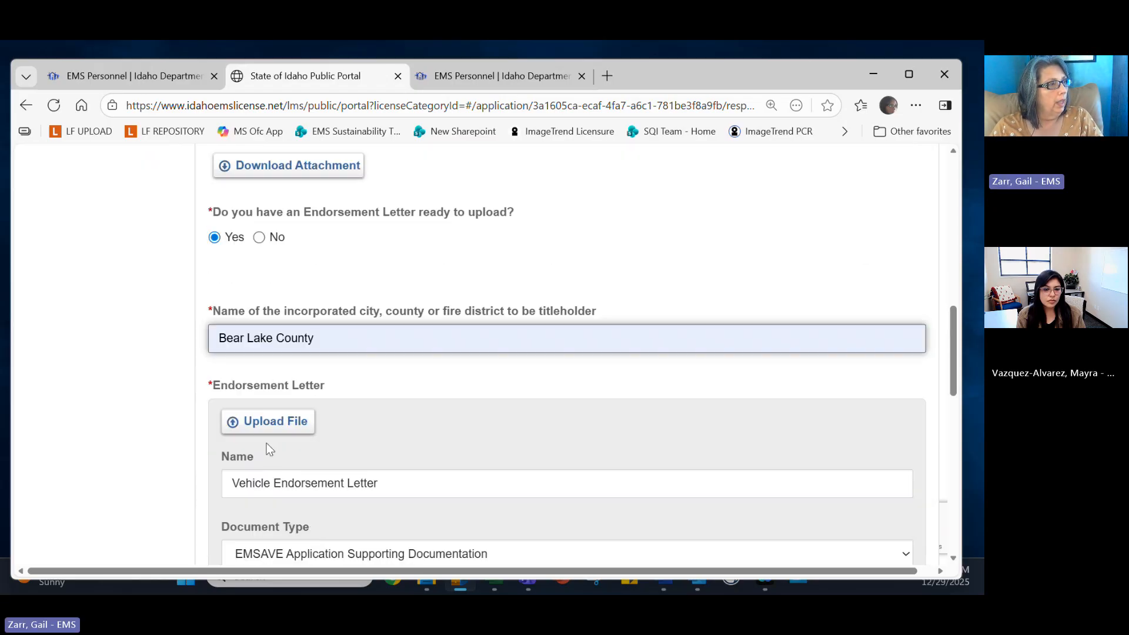
{"action": "left_click", "coordinate": [263, 421]}
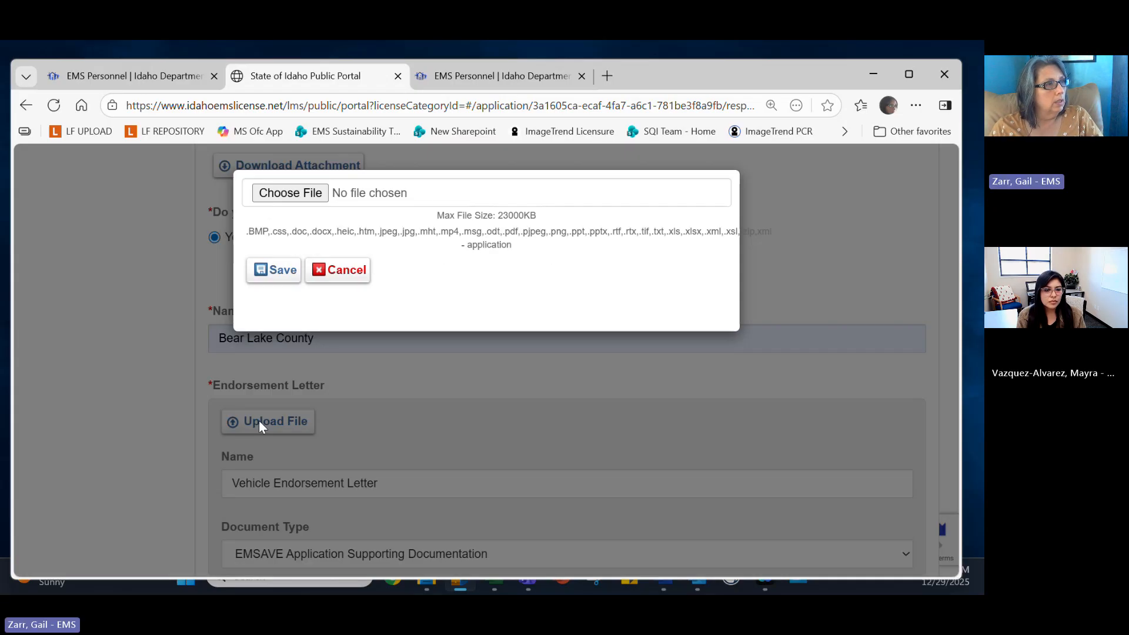
{"action": "left_click", "coordinate": [279, 194]}
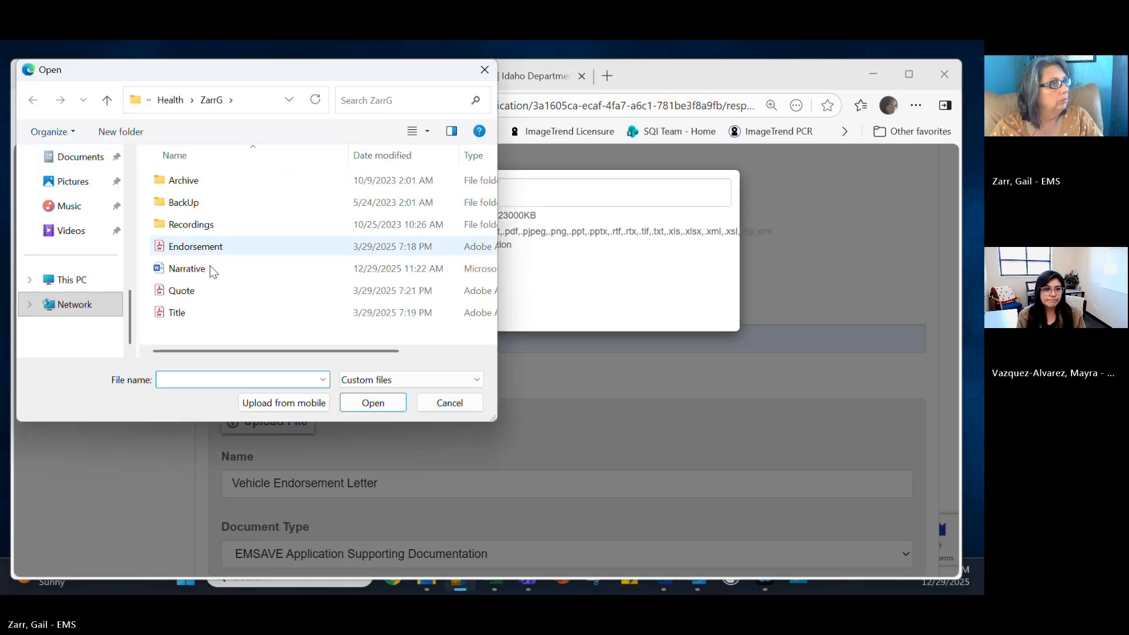
{"action": "left_click", "coordinate": [213, 249]}
{"action": "double_click", "coordinate": [214, 250]}
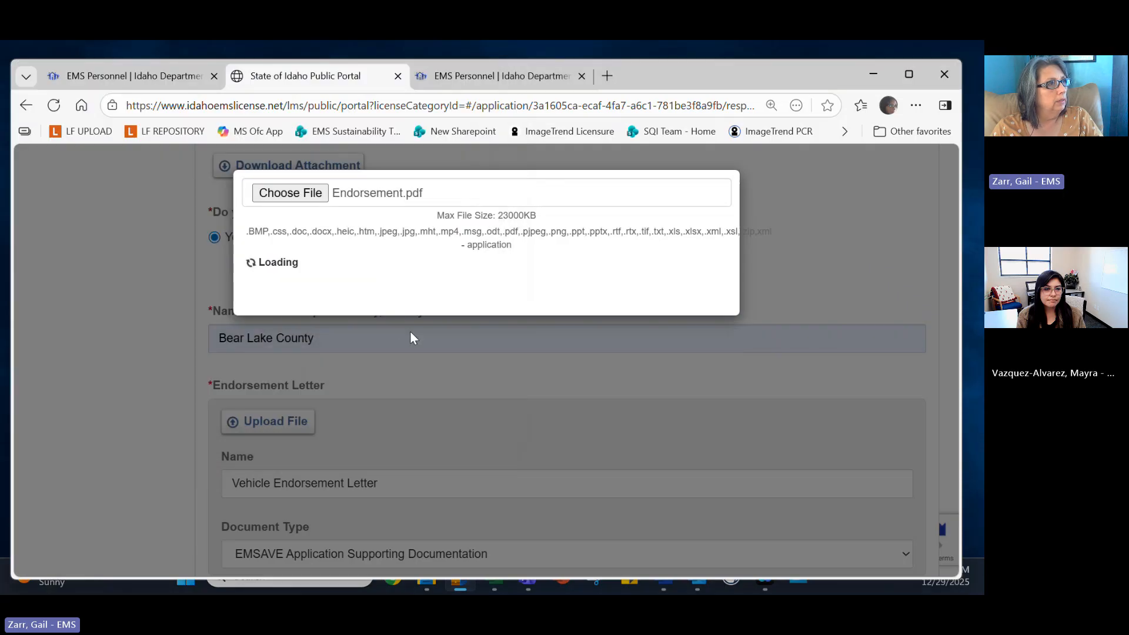
{"action": "left_click", "coordinate": [280, 268]}
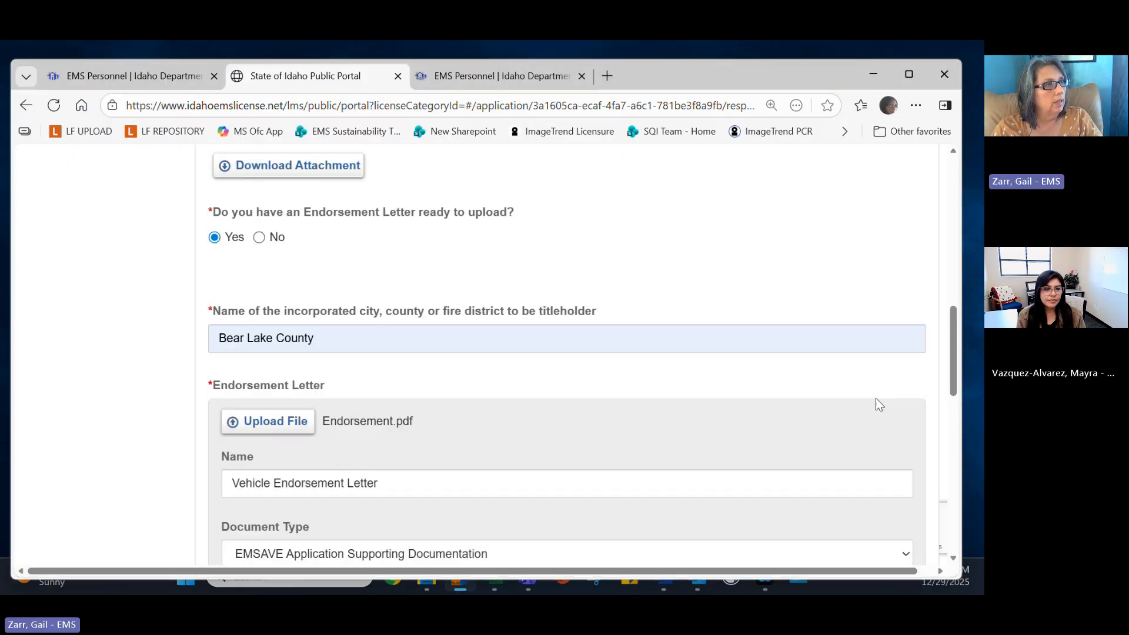
Answer Yes to the vendor quote question and upload Quote.pdf as the vehicle quote.
{"action": "scroll", "coordinate": [741, 415], "scroll_direction": "down", "scroll_amount": 6}
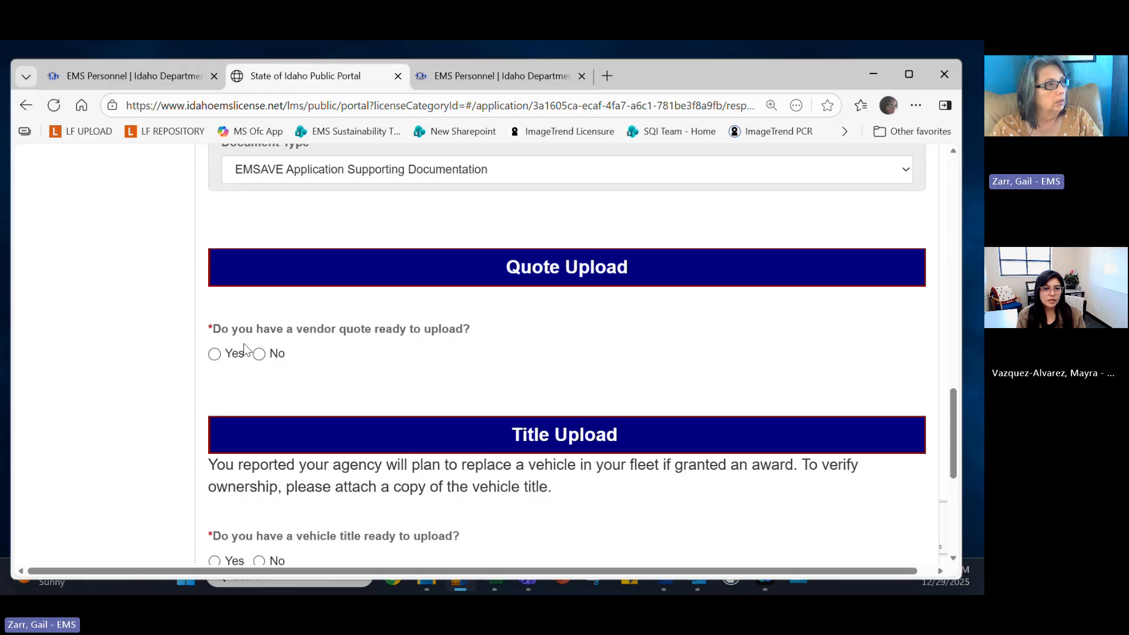
{"action": "left_click", "coordinate": [259, 353]}
{"action": "scroll", "coordinate": [542, 408], "scroll_direction": "down", "scroll_amount": 2}
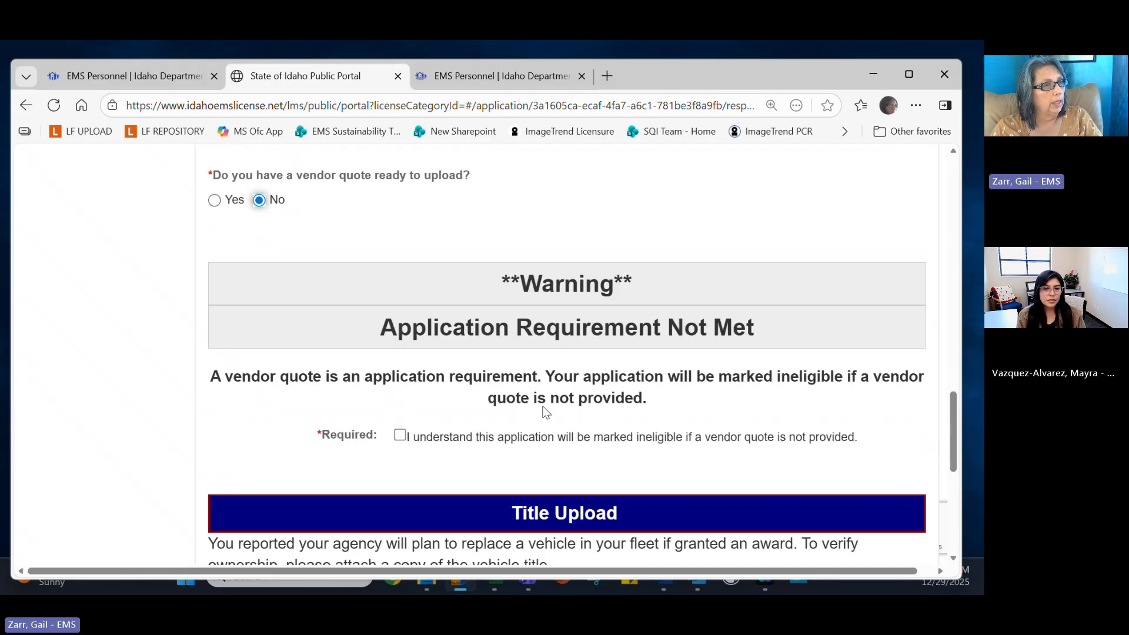
{"action": "left_click", "coordinate": [214, 200]}
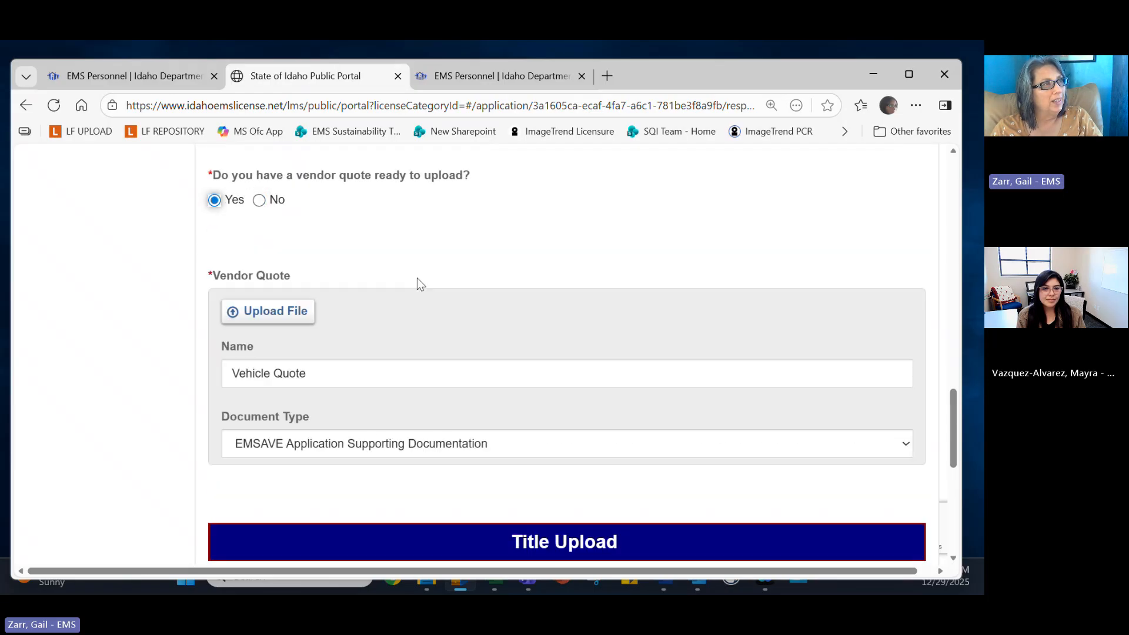
{"action": "left_click", "coordinate": [274, 312]}
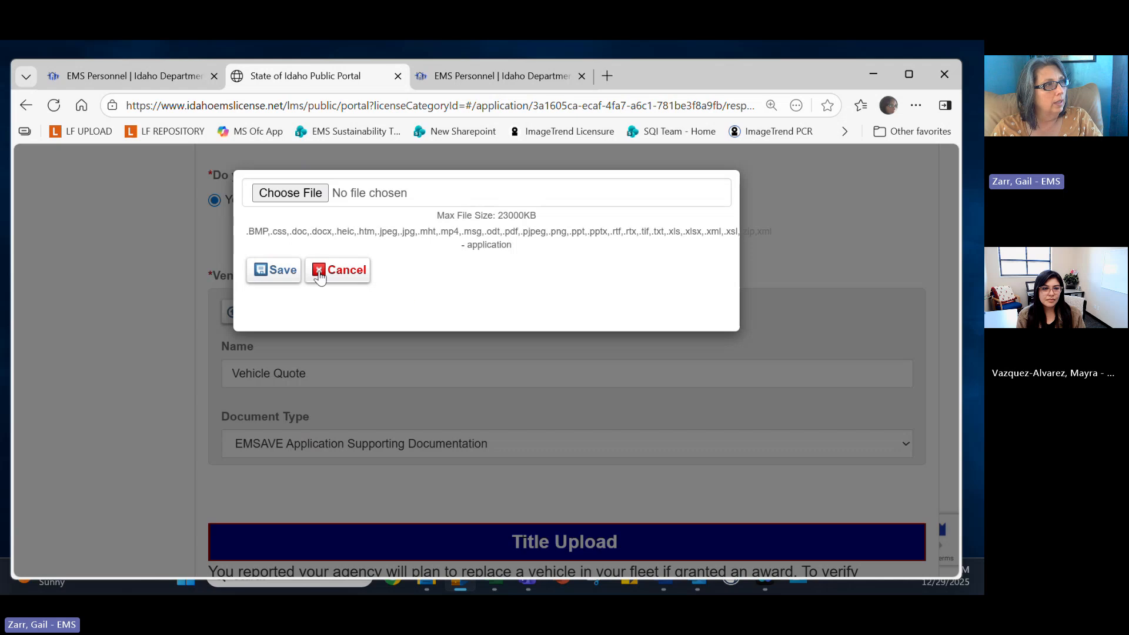
{"action": "left_click", "coordinate": [288, 192]}
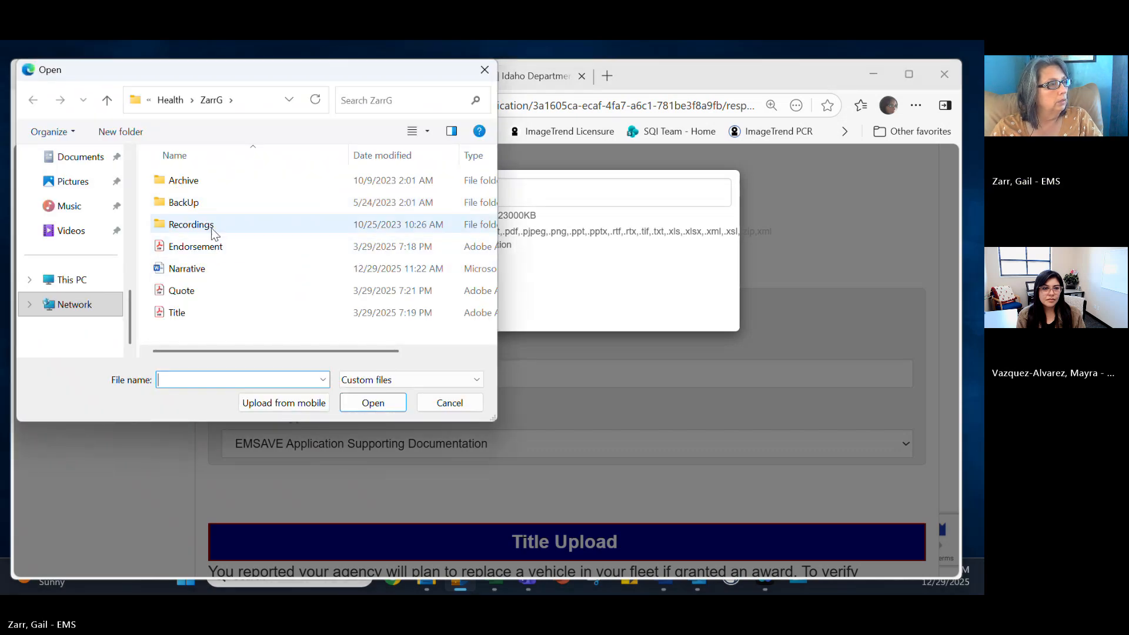
{"action": "double_click", "coordinate": [200, 290]}
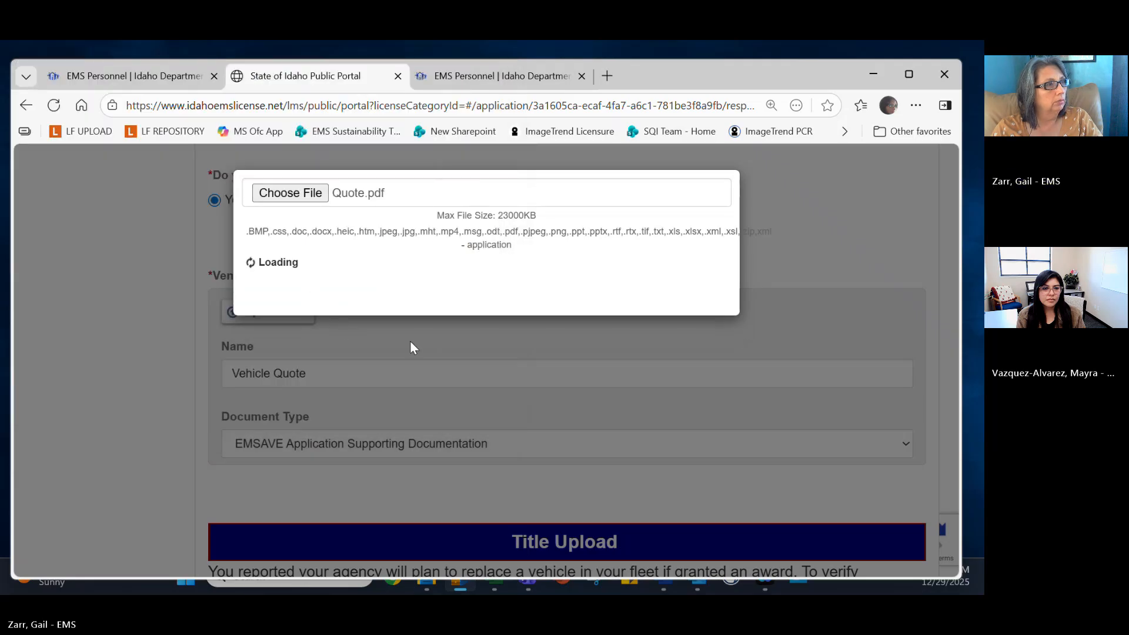
{"action": "left_click", "coordinate": [276, 269]}
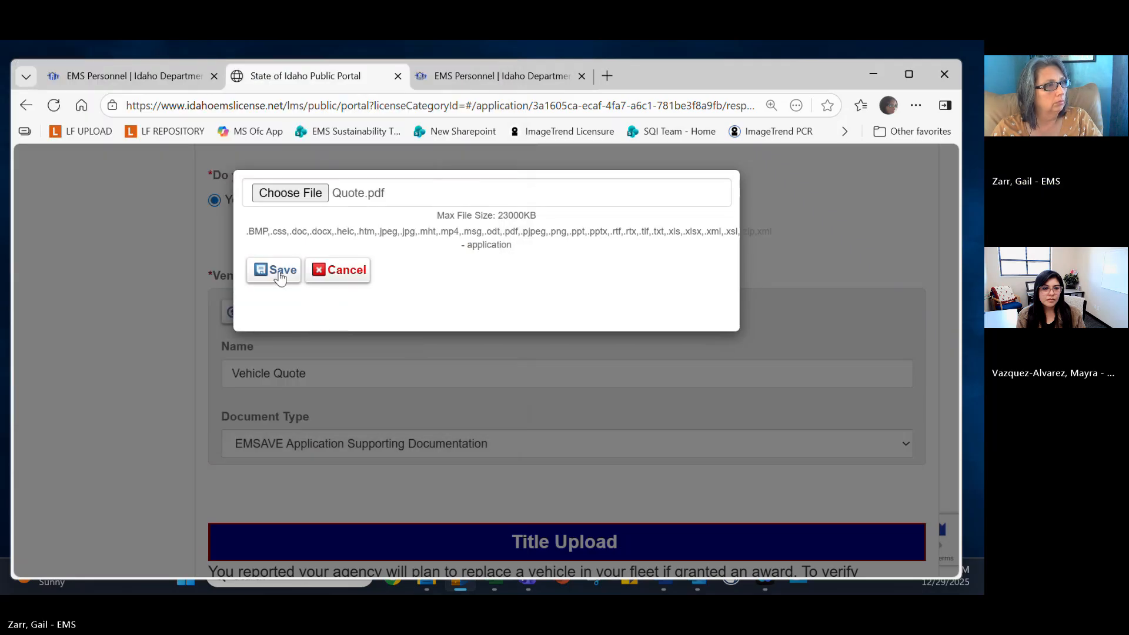
{"action": "scroll", "coordinate": [576, 336], "scroll_direction": "down", "scroll_amount": 5}
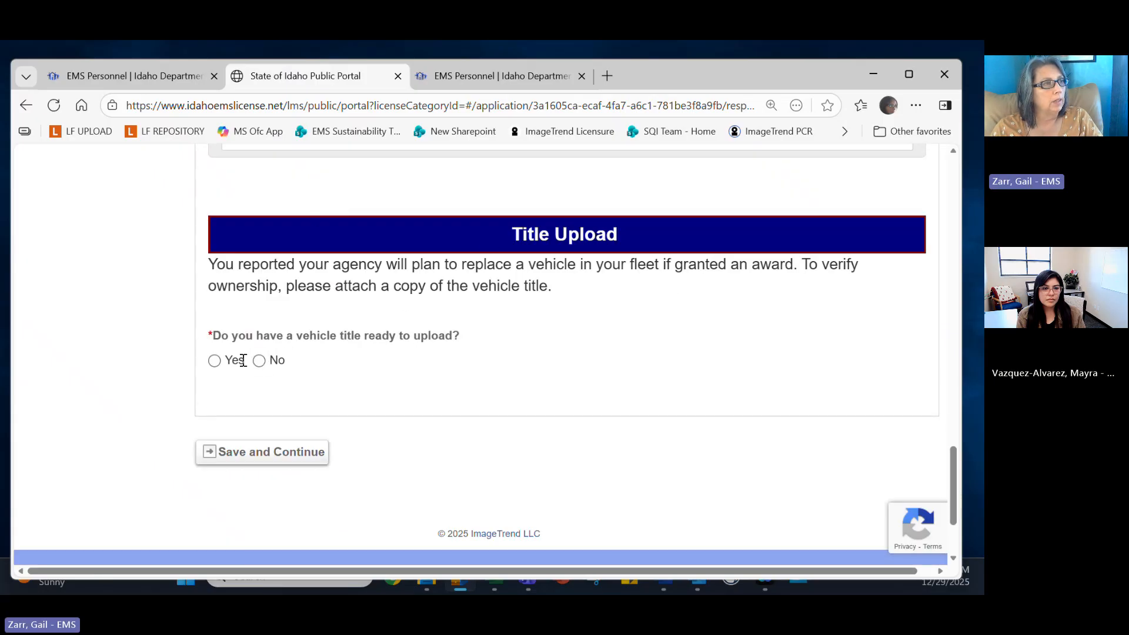
Answer Yes to the vehicle title question and upload Title.pdf as the vehicle title.
{"action": "left_click", "coordinate": [216, 361]}
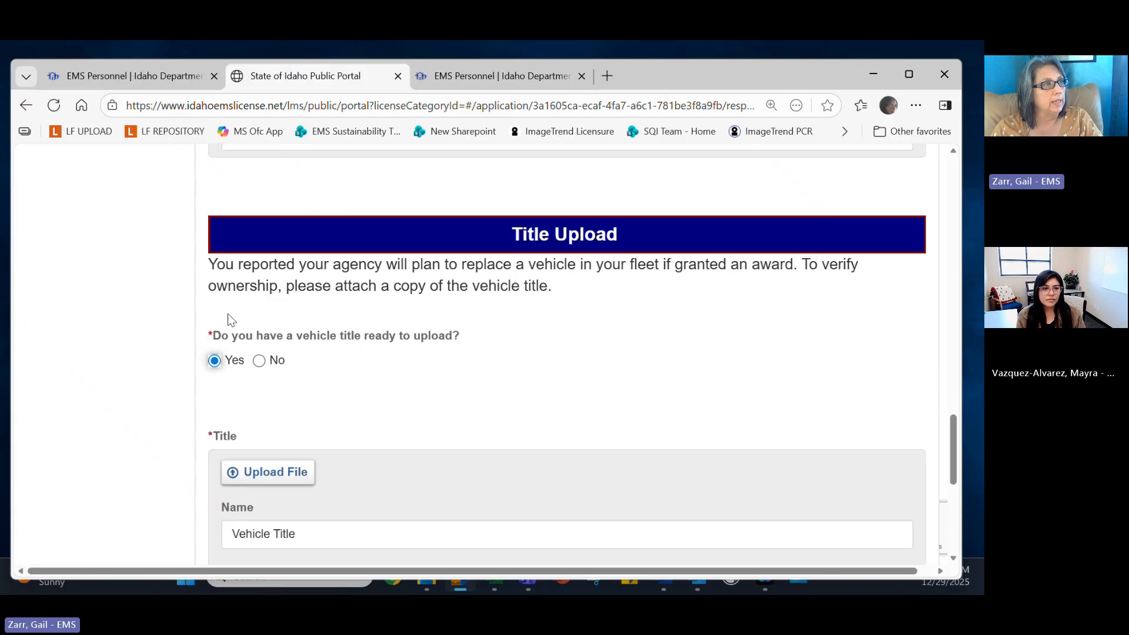
{"action": "left_click", "coordinate": [266, 472]}
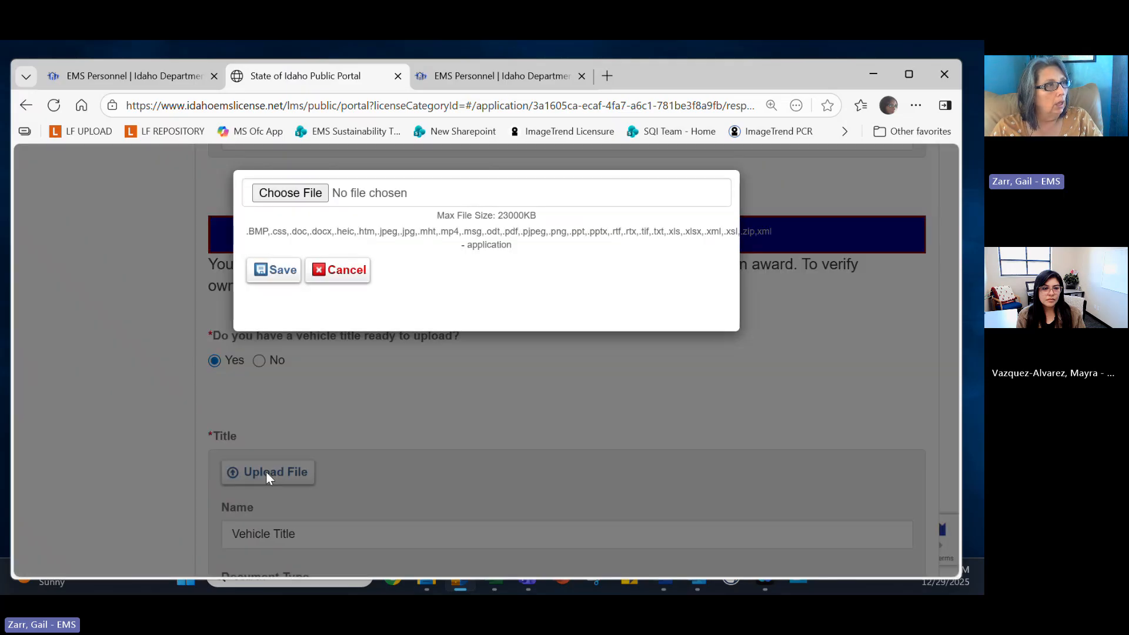
{"action": "left_click", "coordinate": [293, 192]}
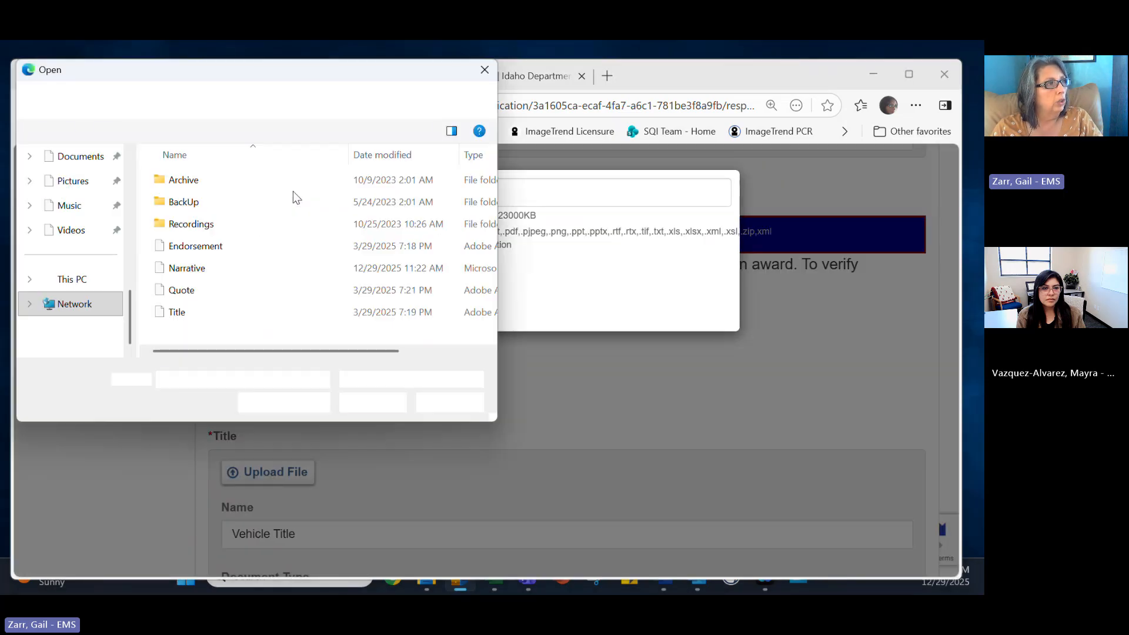
{"action": "double_click", "coordinate": [192, 314]}
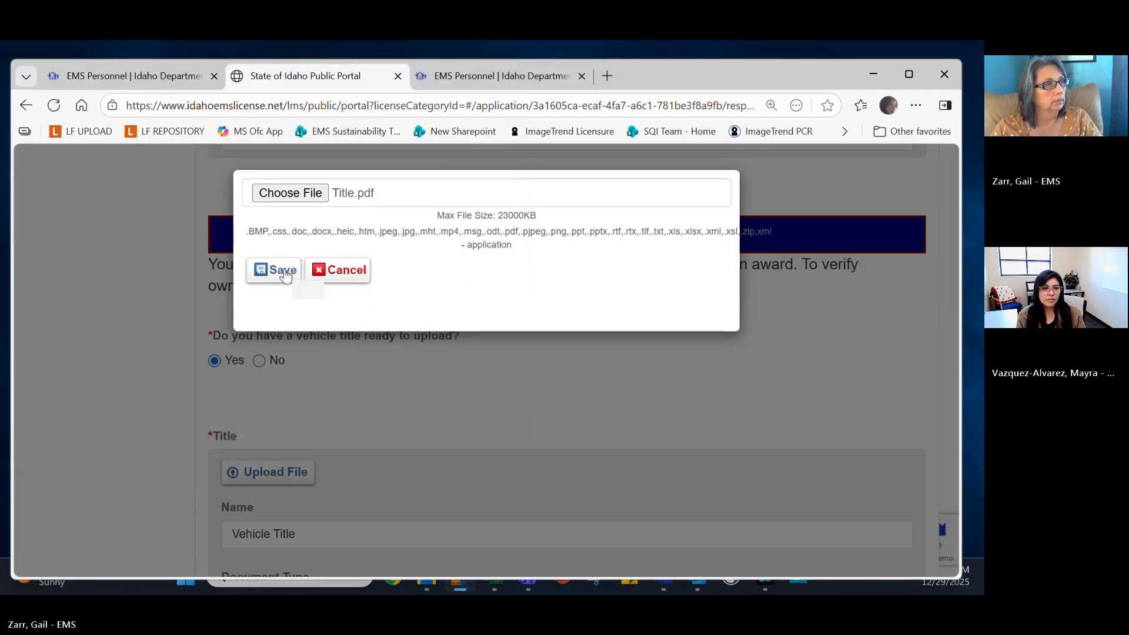
{"action": "left_click", "coordinate": [499, 385]}
{"action": "scroll", "coordinate": [549, 392], "scroll_direction": "down", "scroll_amount": 5}
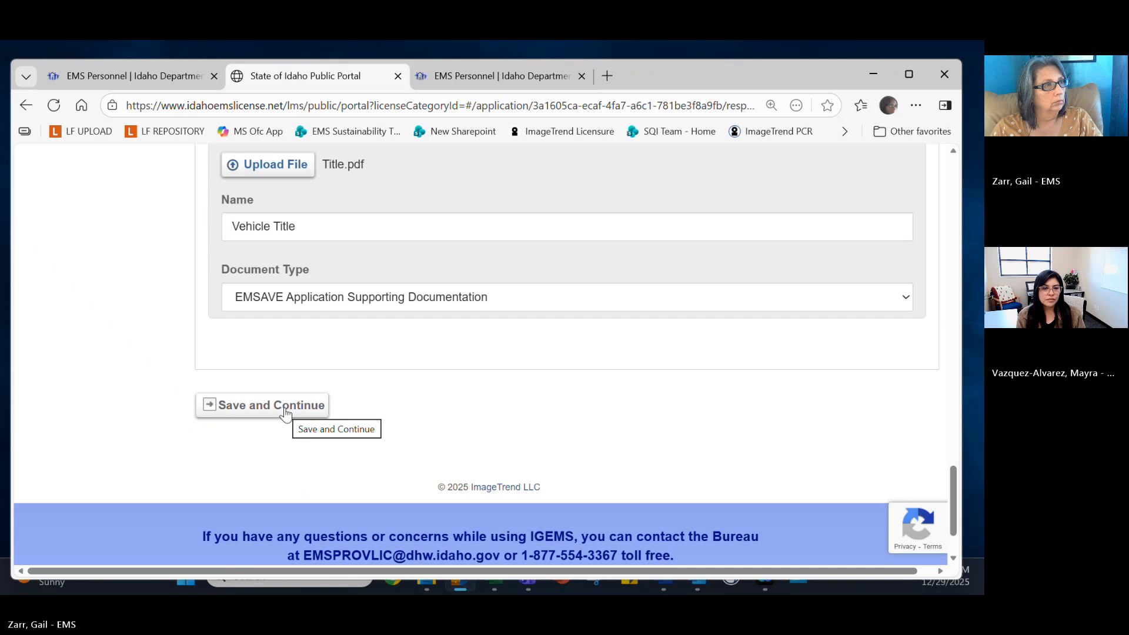
Save the file uploads and continue to the EMSAVE Vehicle Grant signature page.
{"action": "left_click", "coordinate": [285, 411]}
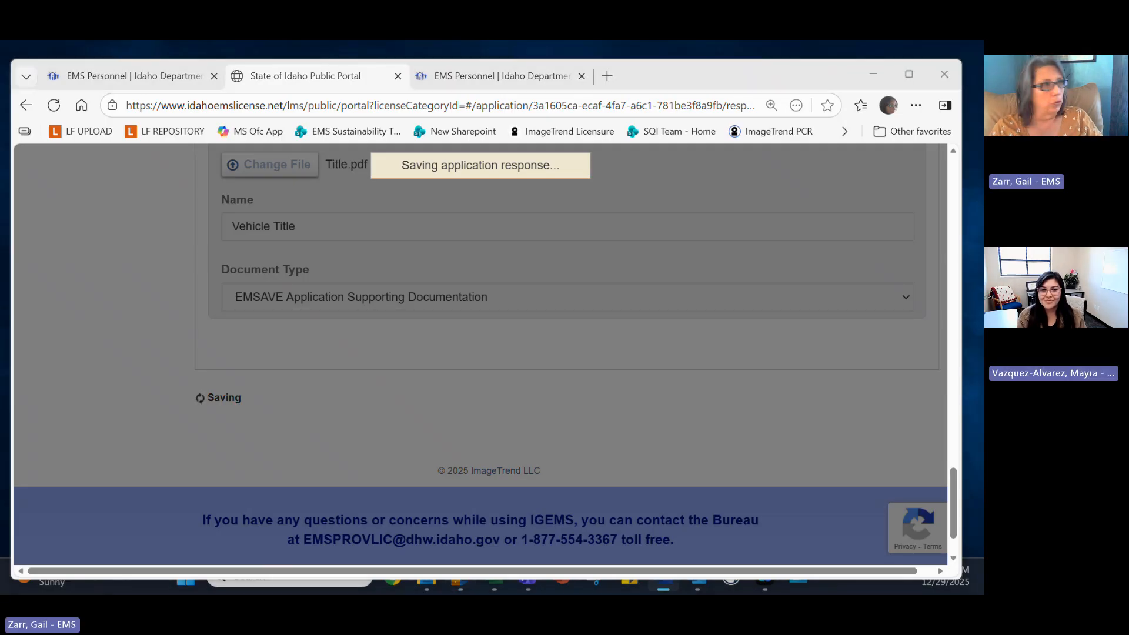
{"action": "left_click", "coordinate": [527, 296]}
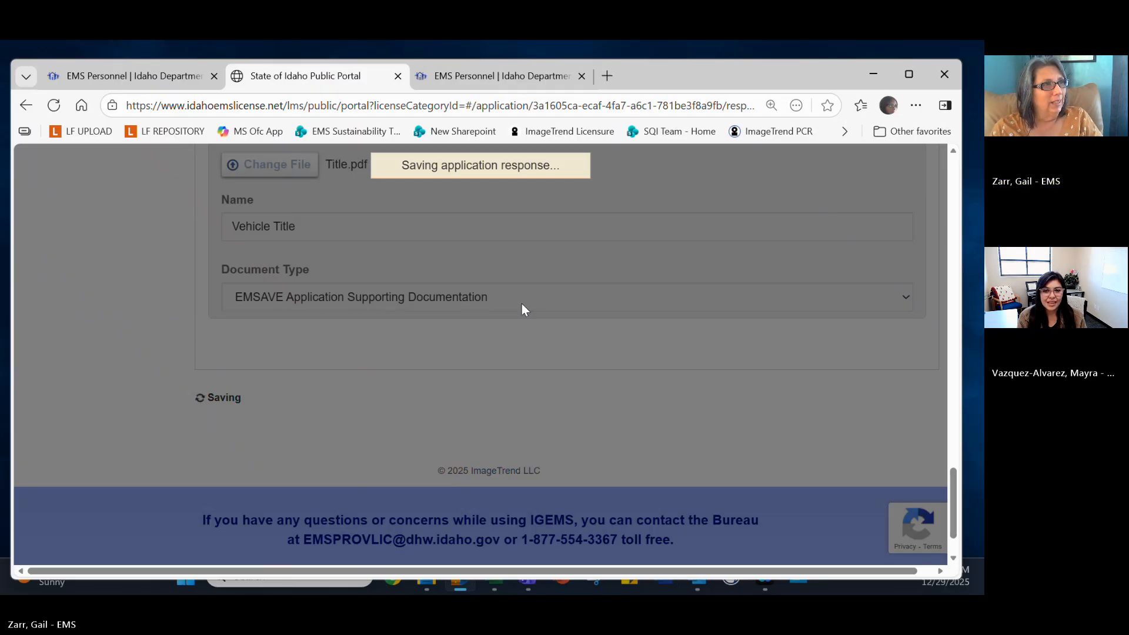
{"action": "scroll", "coordinate": [521, 304], "scroll_direction": "up", "scroll_amount": 4}
{"action": "scroll", "coordinate": [533, 311], "scroll_direction": "up", "scroll_amount": 15}
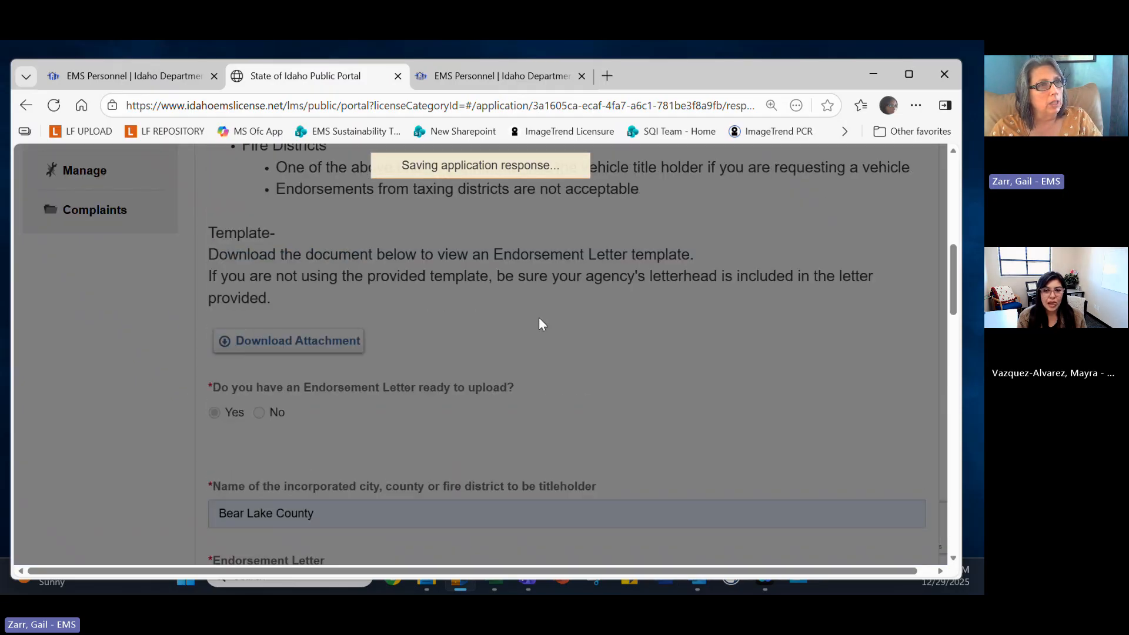
{"action": "scroll", "coordinate": [540, 320], "scroll_direction": "down", "scroll_amount": 10}
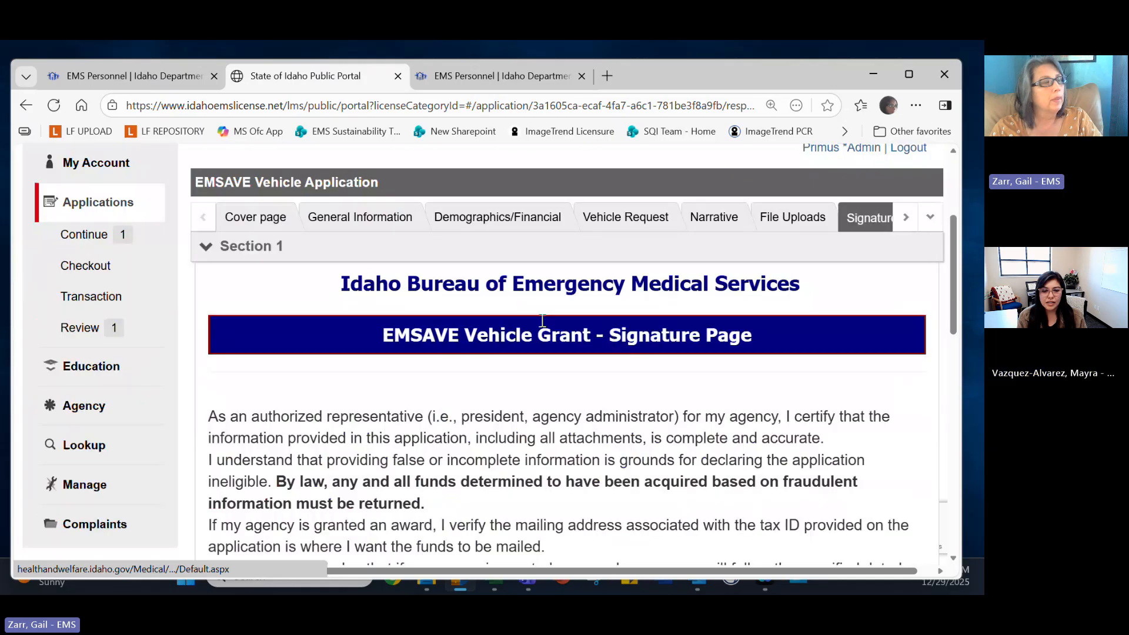
Tick 'I understand and acknowledge' for the grant certification statements.
{"action": "scroll", "coordinate": [542, 320], "scroll_direction": "up", "scroll_amount": 5}
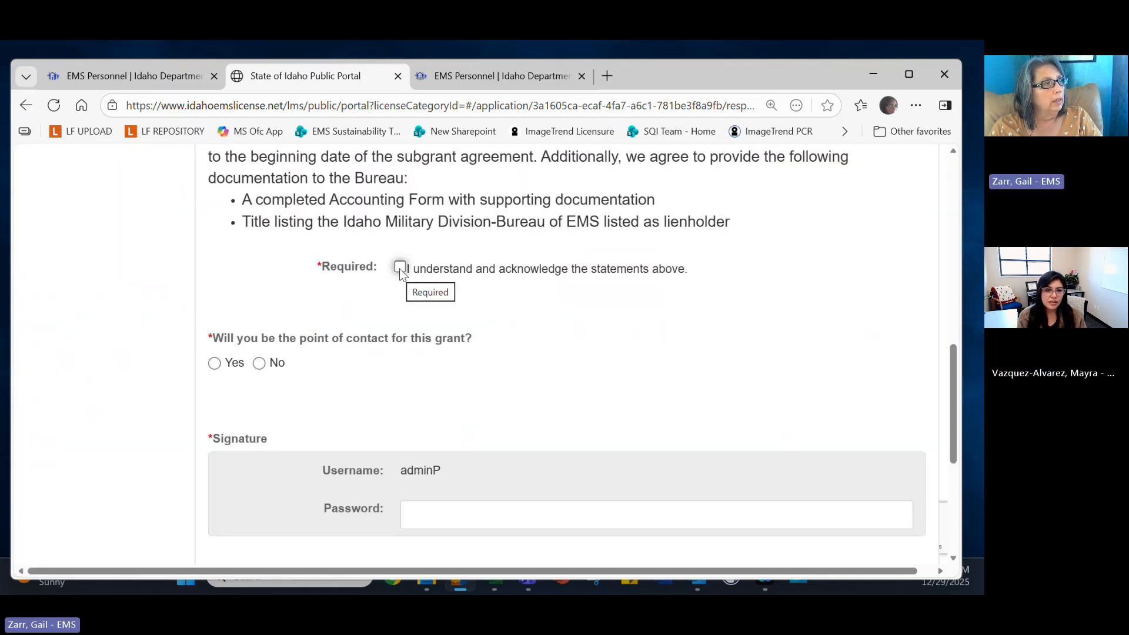
{"action": "scroll", "coordinate": [400, 268], "scroll_direction": "up", "scroll_amount": 4}
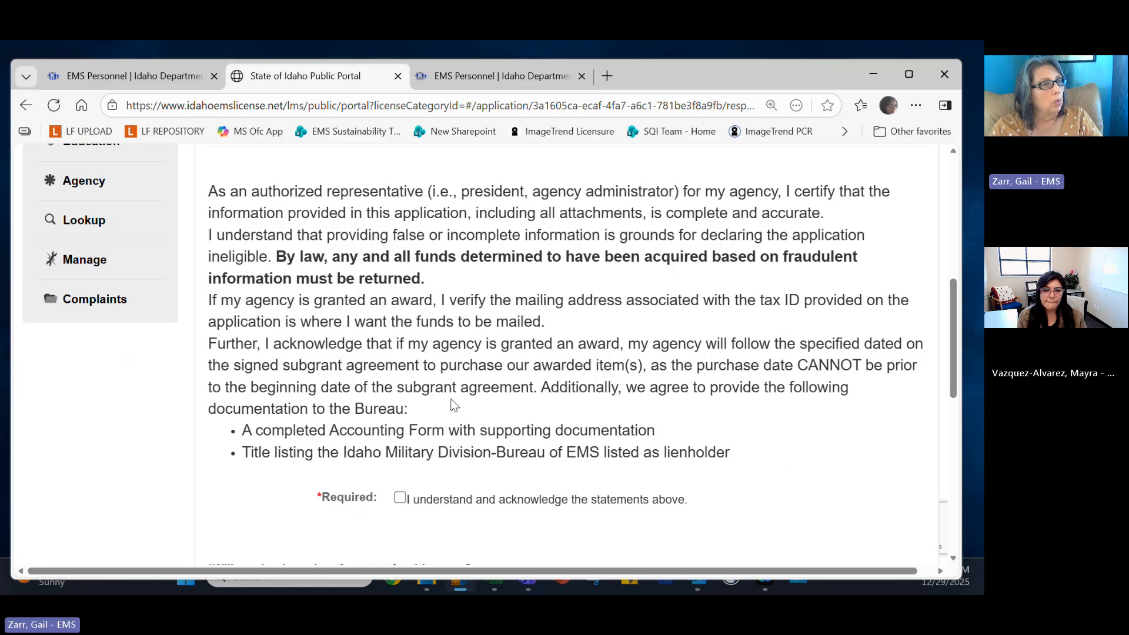
{"action": "scroll", "coordinate": [439, 443], "scroll_direction": "down", "scroll_amount": 1}
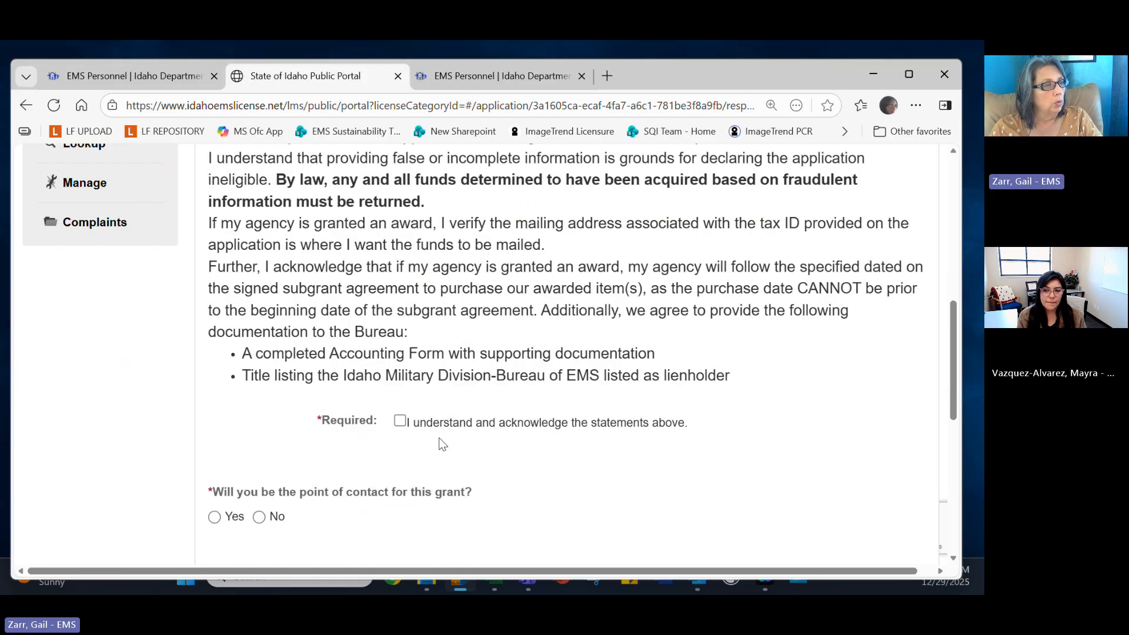
{"action": "left_click", "coordinate": [399, 421]}
{"action": "scroll", "coordinate": [443, 455], "scroll_direction": "down", "scroll_amount": 3}
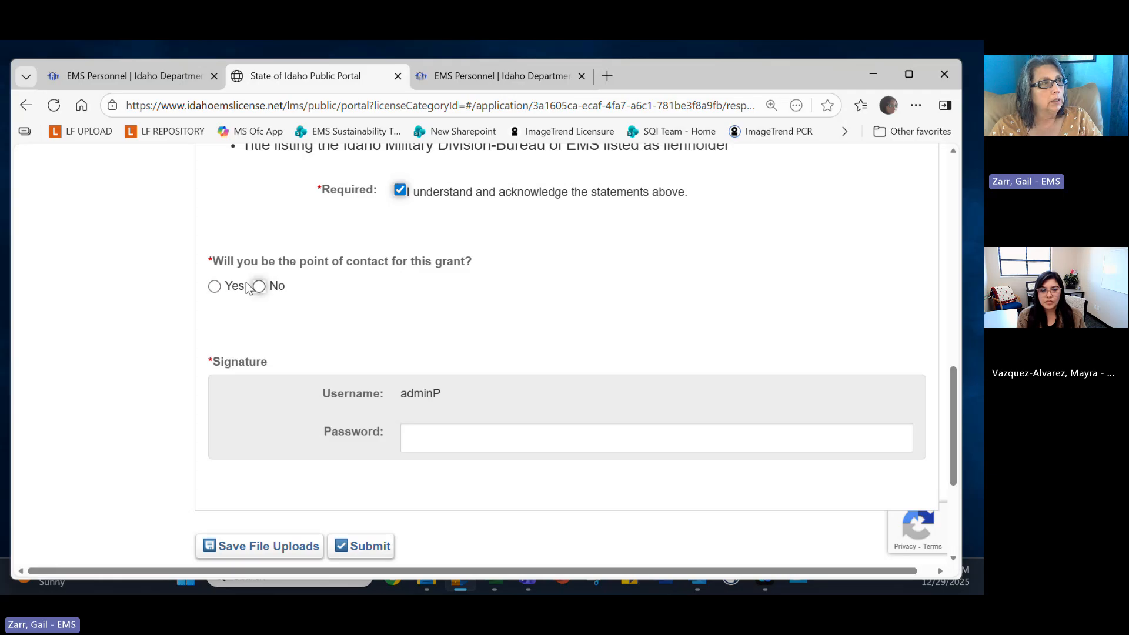
Answer Yes to being this grant's point of contact.
{"action": "left_click", "coordinate": [215, 287]}
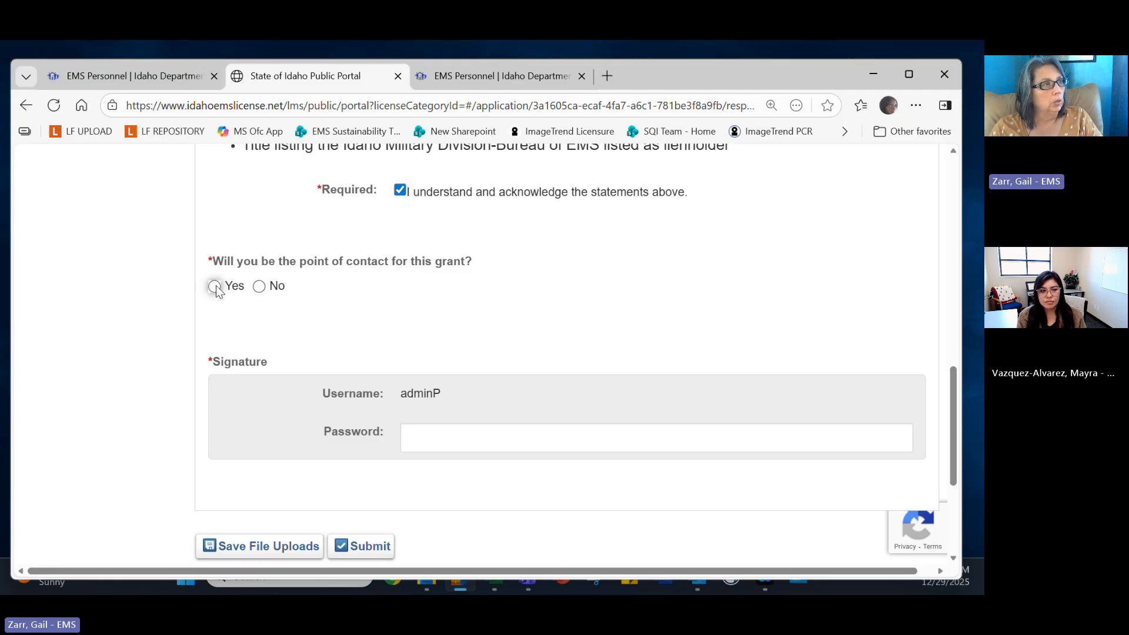
{"action": "left_click", "coordinate": [259, 287]}
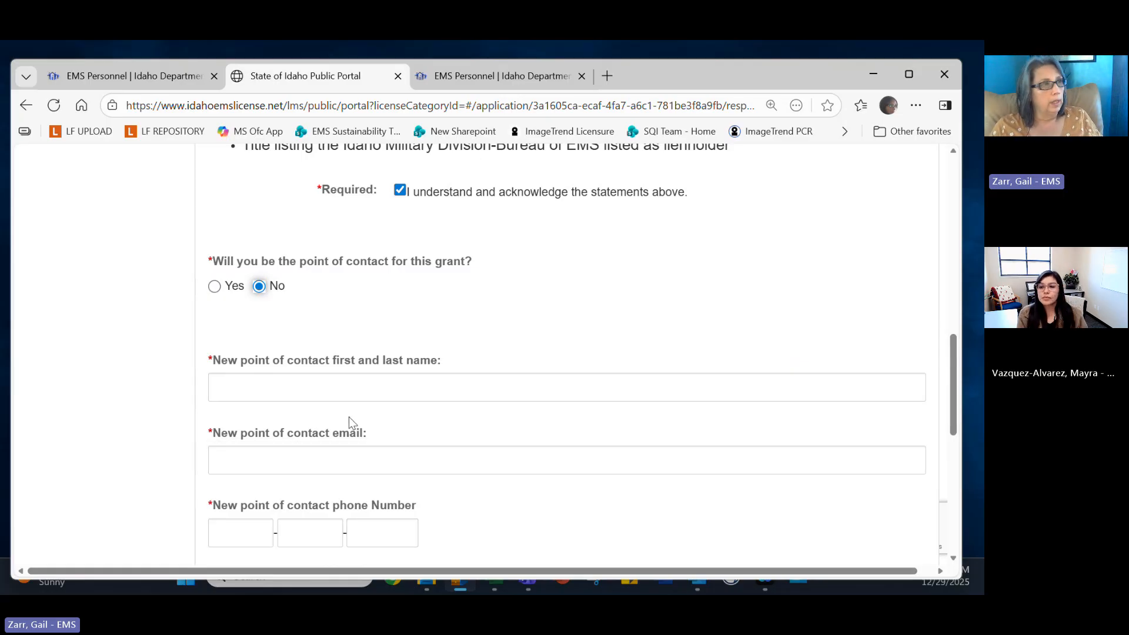
{"action": "left_click", "coordinate": [214, 286]}
{"action": "scroll", "coordinate": [550, 338], "scroll_direction": "down", "scroll_amount": 2}
{"action": "left_click", "coordinate": [479, 355]}
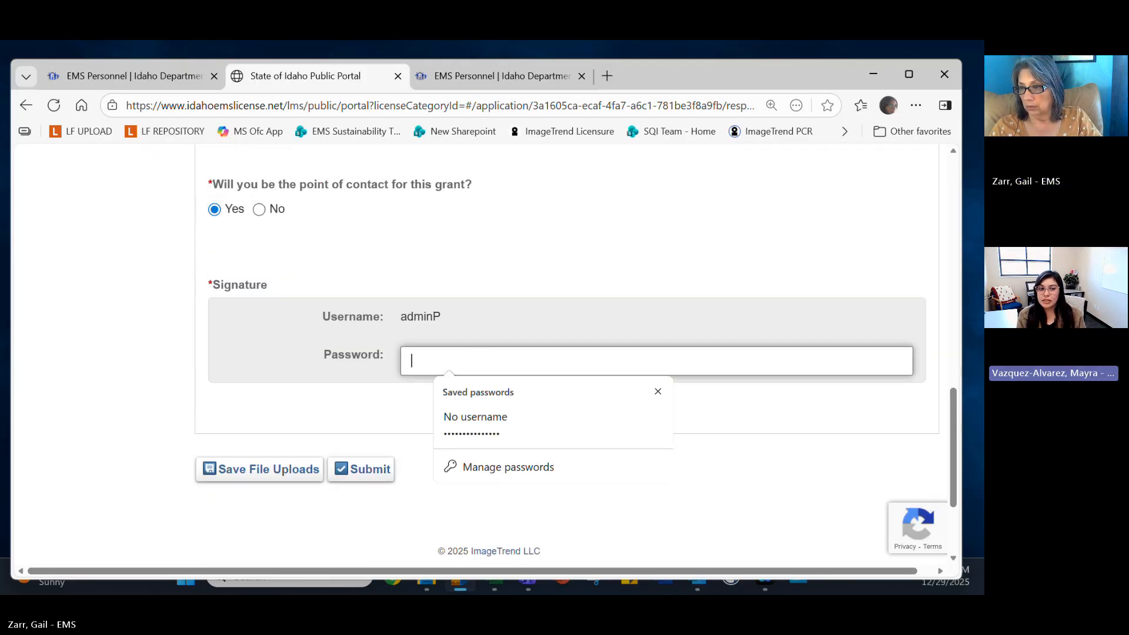
Paste the account password as the signature and submit, bringing up the Validation Failed list.
{"action": "key", "text": "alt+Tab"}
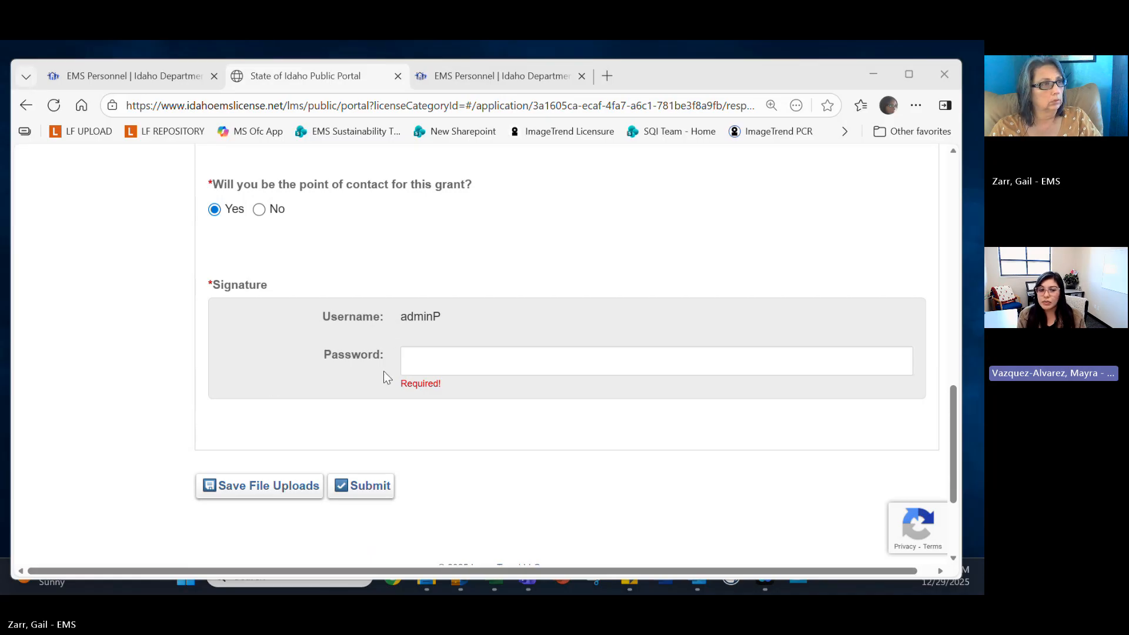
{"action": "left_click", "coordinate": [421, 352]}
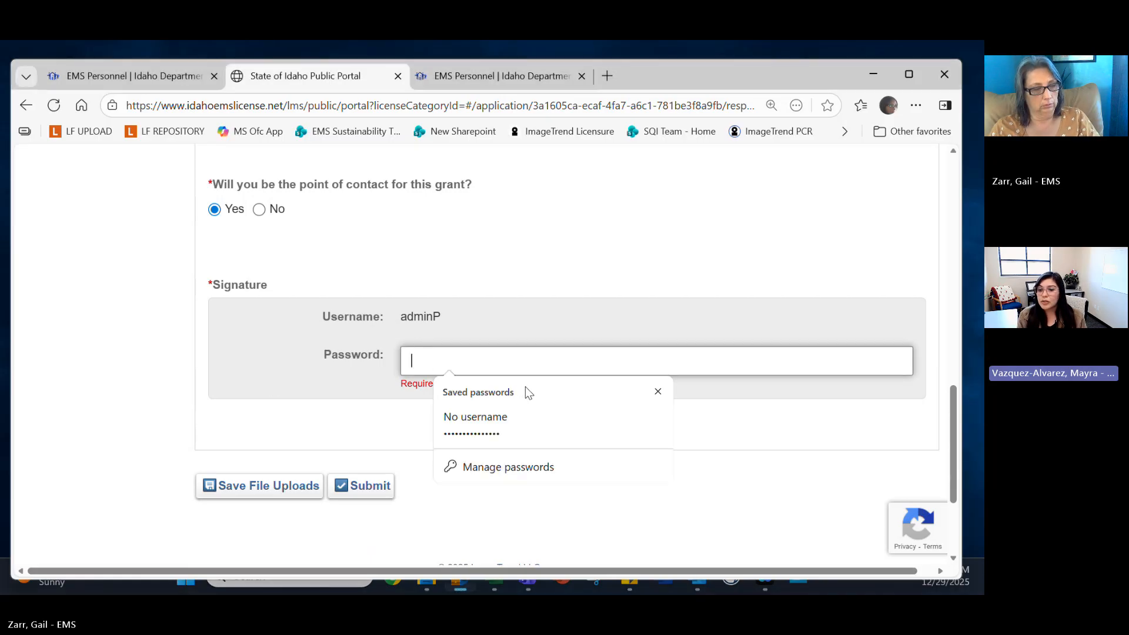
{"action": "key", "text": "ctrl+v"}
{"action": "key", "text": "Return"}
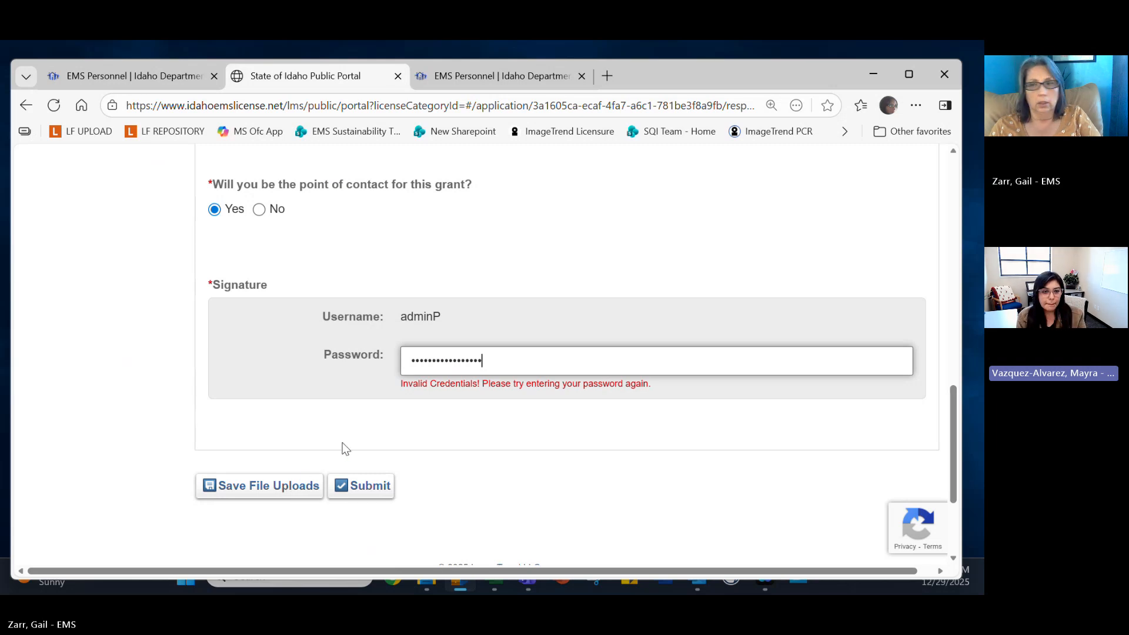
{"action": "scroll", "coordinate": [325, 451], "scroll_direction": "up", "scroll_amount": 1}
{"action": "scroll", "coordinate": [325, 452], "scroll_direction": "down", "scroll_amount": 3}
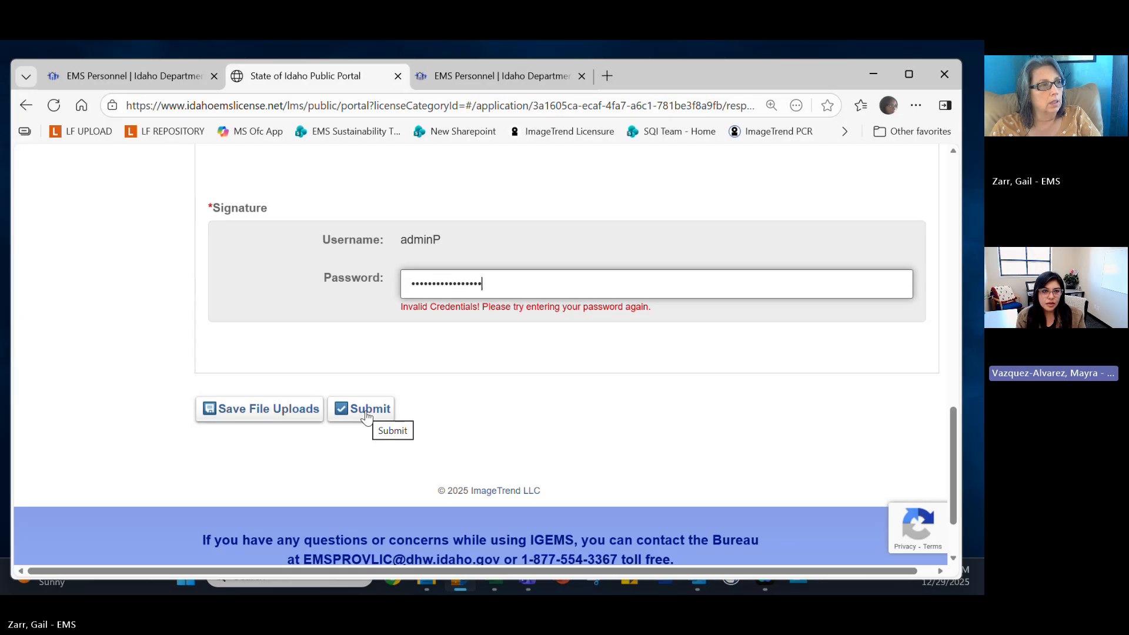
{"action": "left_click", "coordinate": [365, 415]}
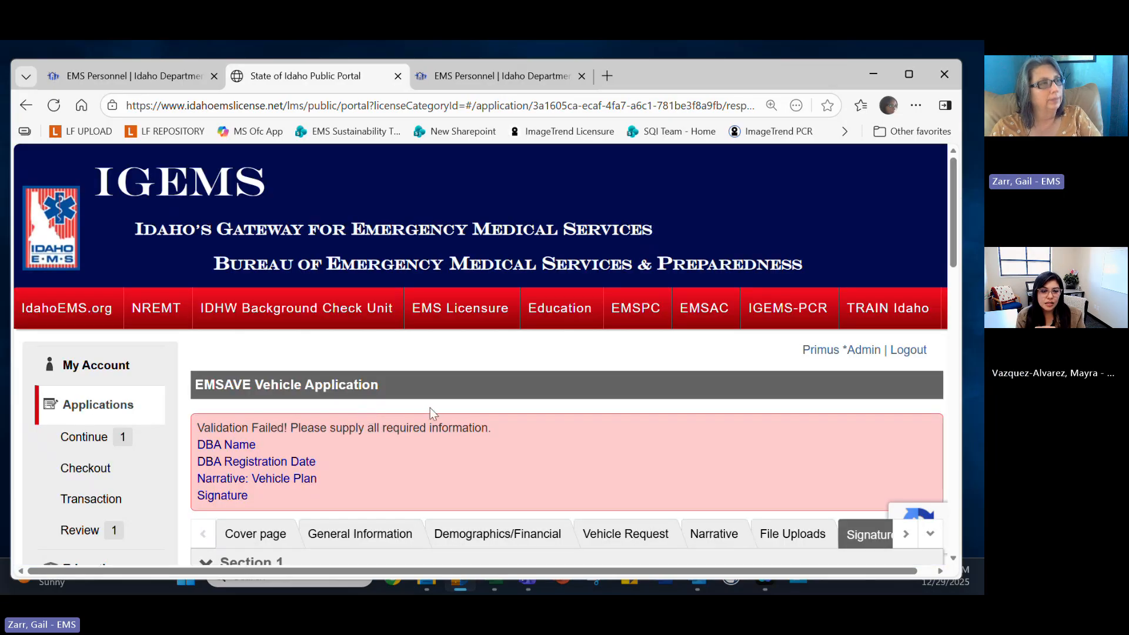
Fill the registration number with the saved Idaho entry and date 12/29/2025, then save.
{"action": "scroll", "coordinate": [328, 461], "scroll_direction": "down", "scroll_amount": 2}
{"action": "scroll", "coordinate": [328, 462], "scroll_direction": "down", "scroll_amount": 1}
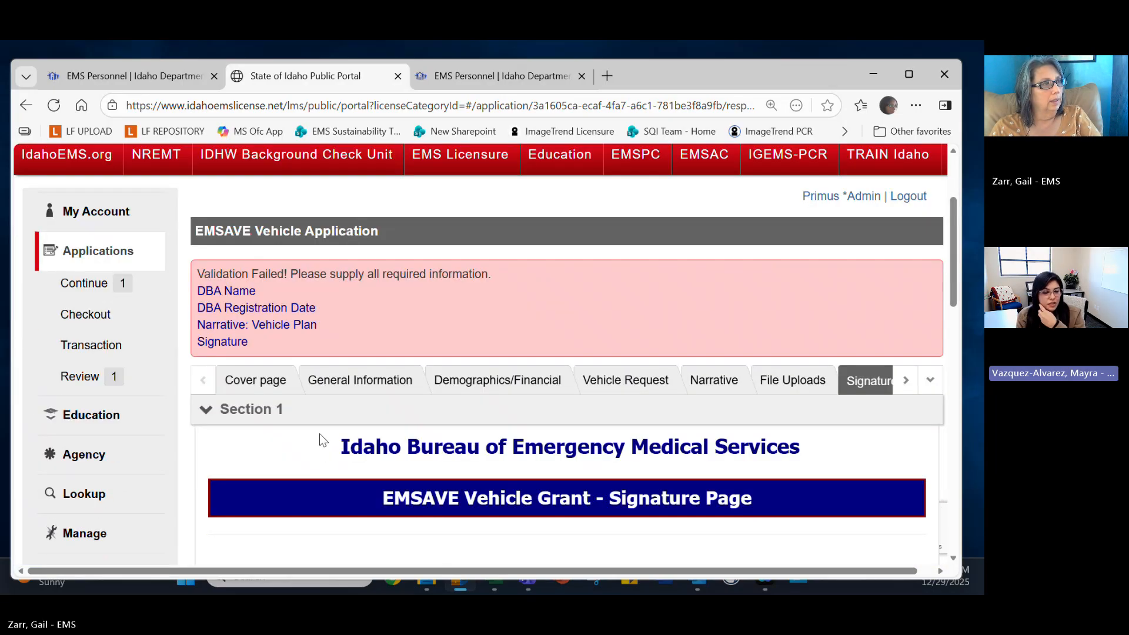
{"action": "scroll", "coordinate": [321, 435], "scroll_direction": "down", "scroll_amount": 1}
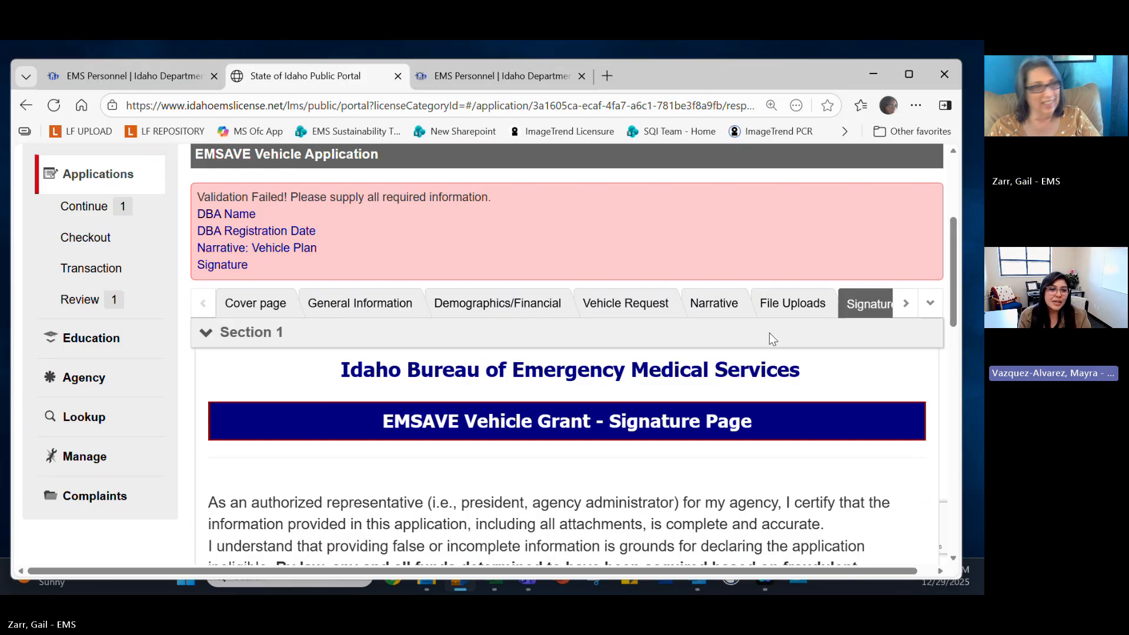
{"action": "left_click", "coordinate": [222, 215]}
{"action": "scroll", "coordinate": [337, 285], "scroll_direction": "up", "scroll_amount": 6}
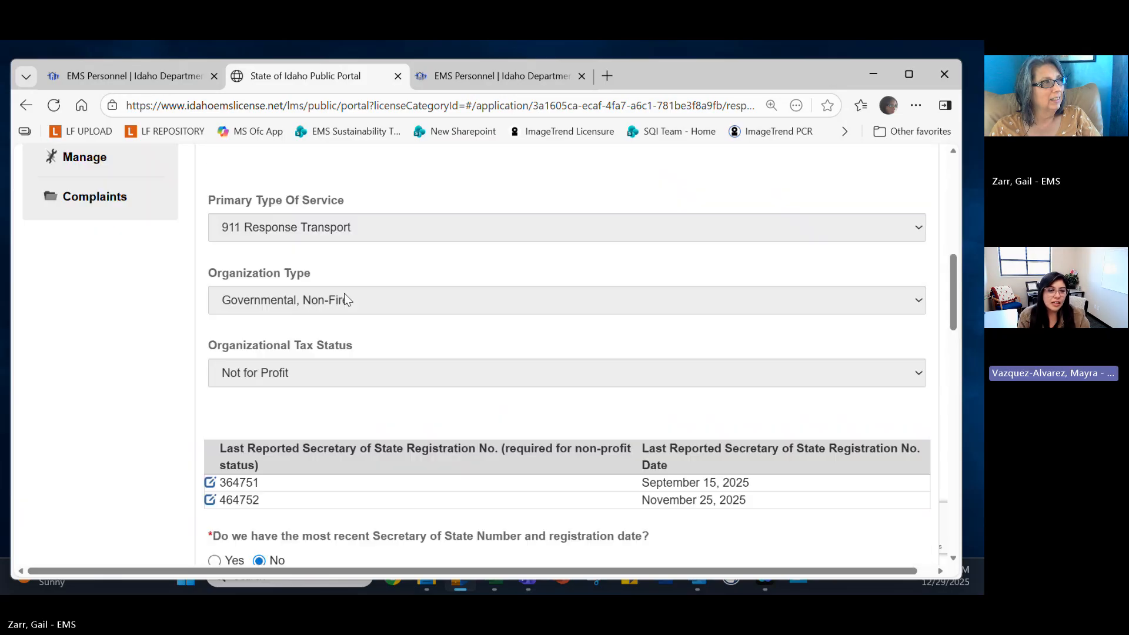
{"action": "scroll", "coordinate": [414, 356], "scroll_direction": "down", "scroll_amount": 6}
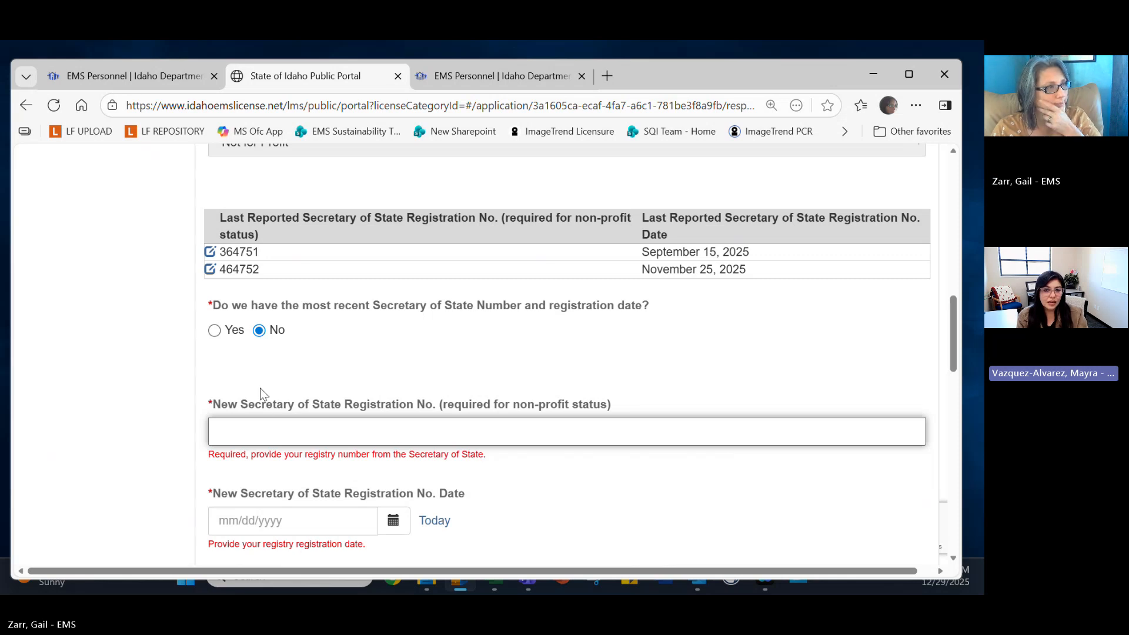
{"action": "left_click", "coordinate": [278, 429]}
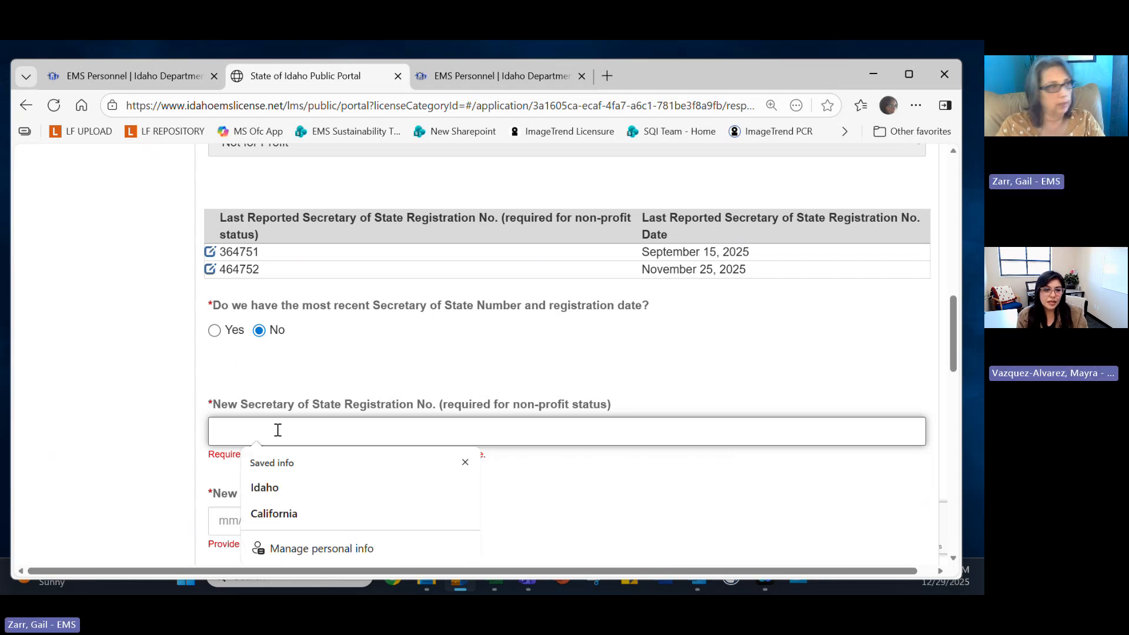
{"action": "left_click", "coordinate": [284, 490]}
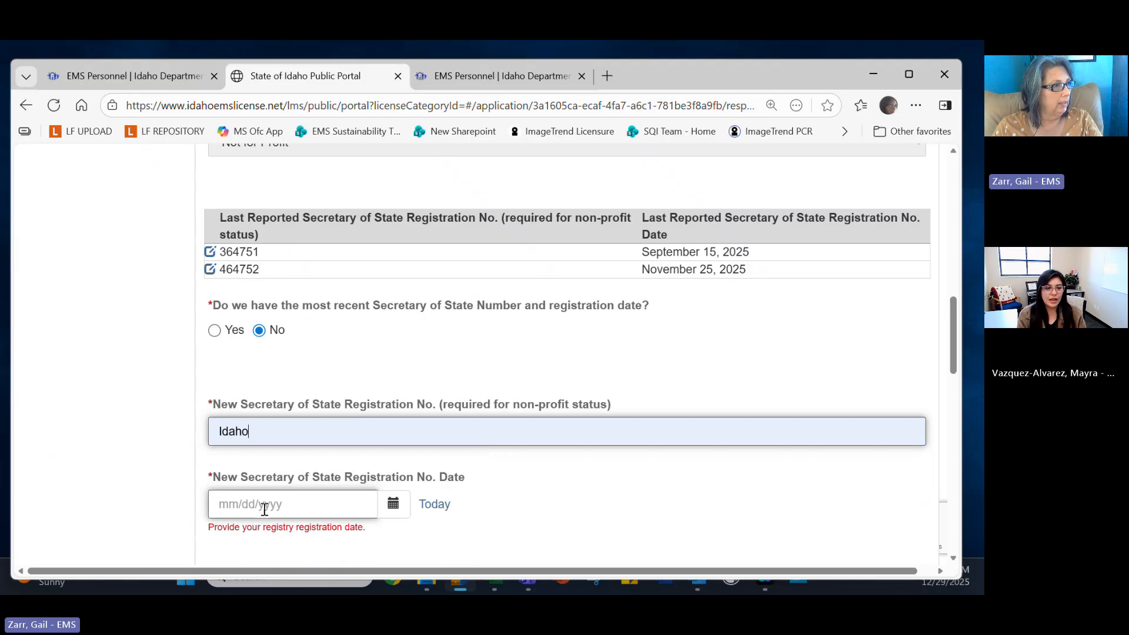
{"action": "left_click_drag", "start_coordinate": [427, 504], "coordinate": [457, 507]}
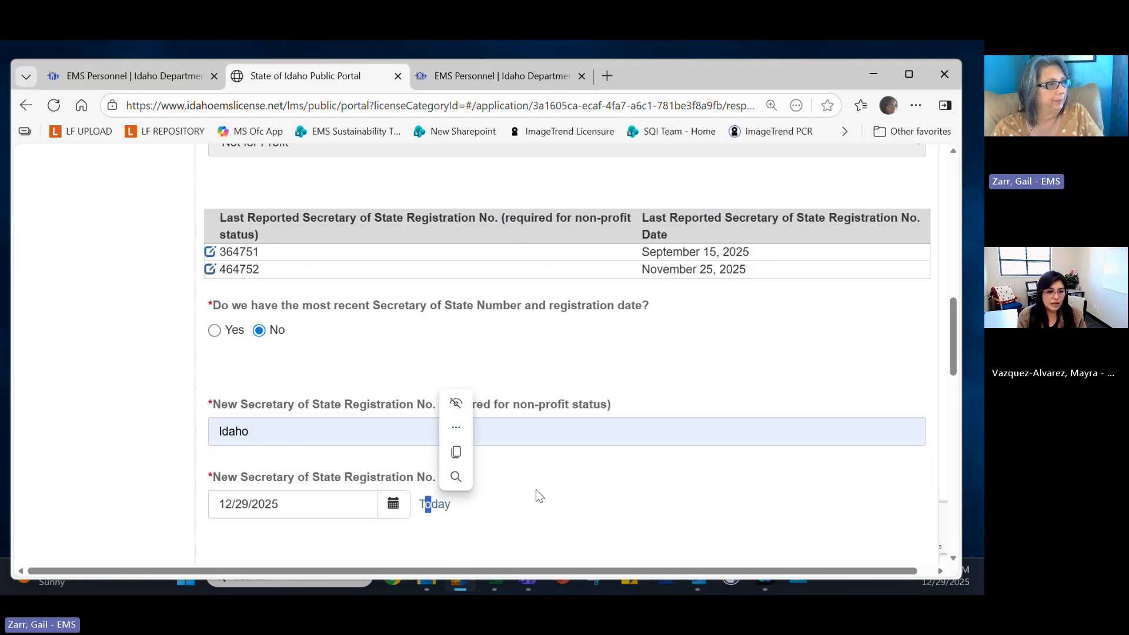
{"action": "scroll", "coordinate": [535, 494], "scroll_direction": "down", "scroll_amount": 6}
{"action": "scroll", "coordinate": [529, 488], "scroll_direction": "down", "scroll_amount": 5}
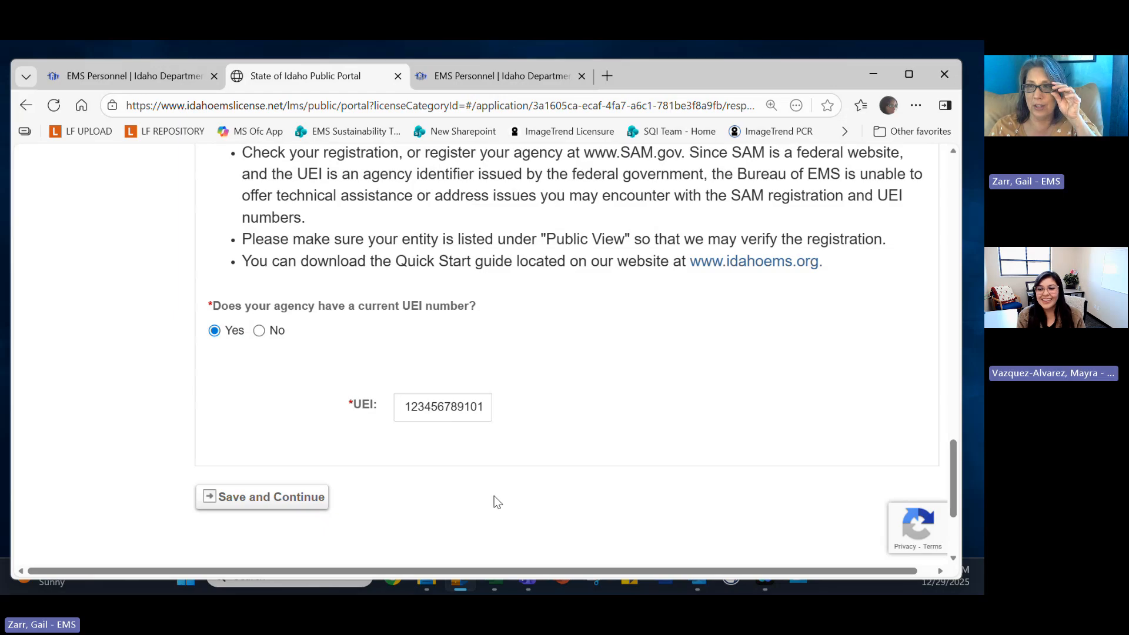
{"action": "left_click", "coordinate": [287, 501]}
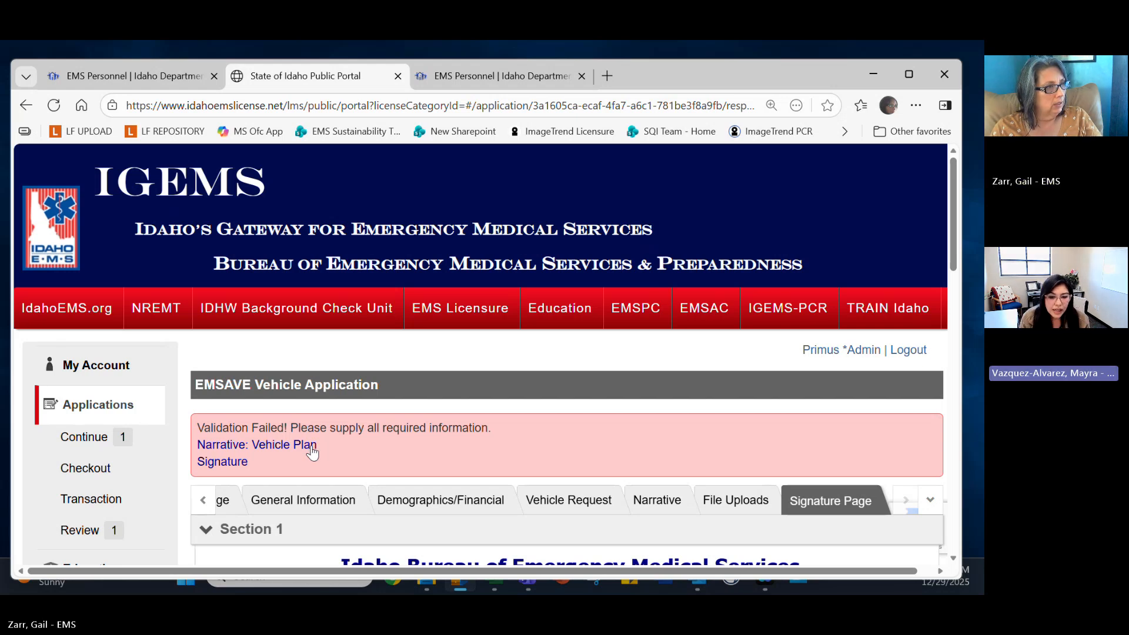
Enter 'just cuz' as the Narrative: Vehicle Plan explanation and save it.
{"action": "left_click", "coordinate": [310, 447]}
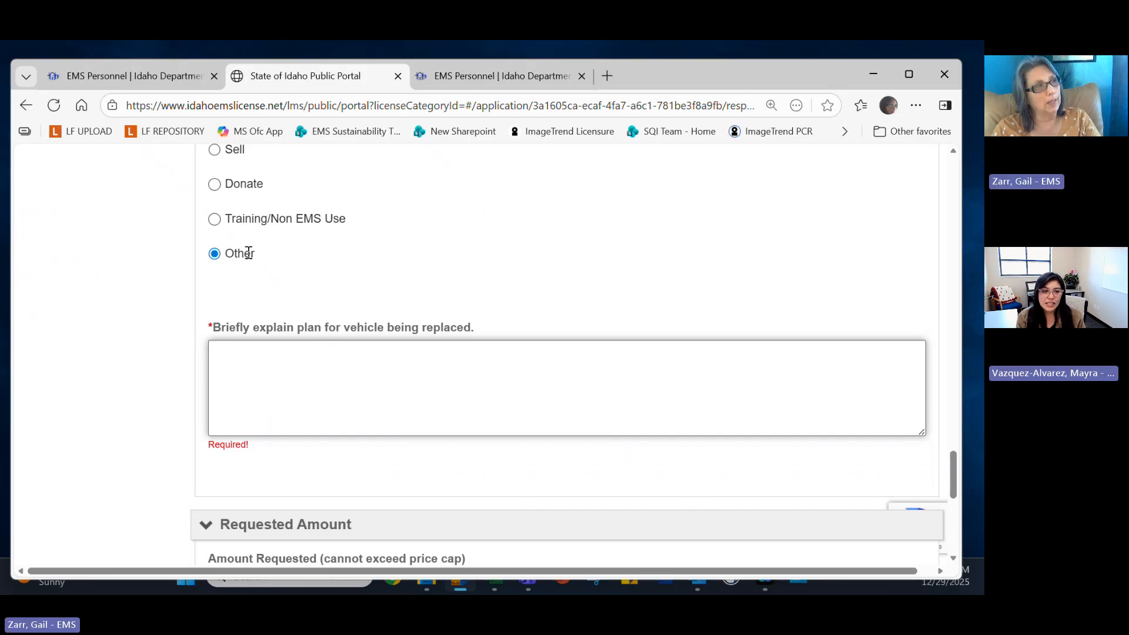
{"action": "type", "text": "just "}
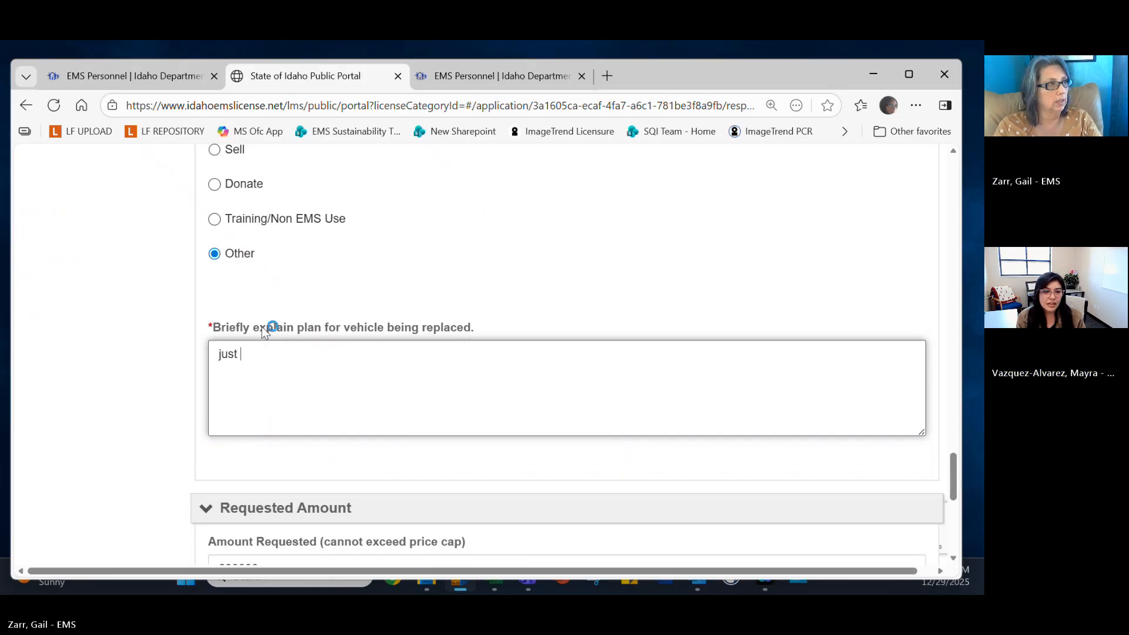
{"action": "type", "text": "cut"}
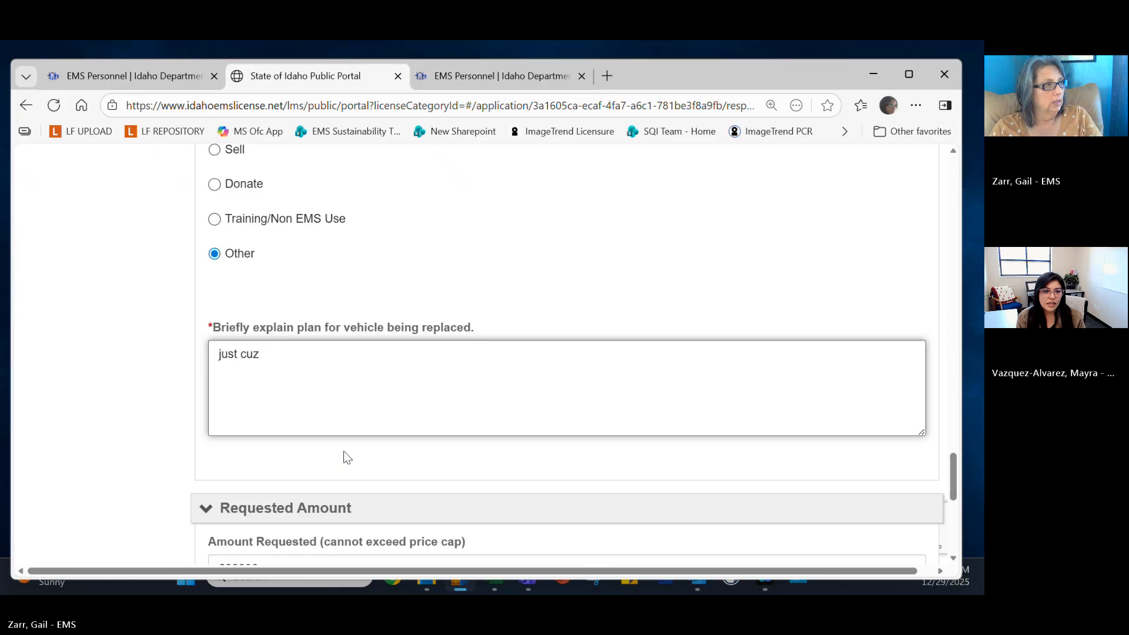
{"action": "scroll", "coordinate": [343, 451], "scroll_direction": "down", "scroll_amount": 8}
{"action": "left_click", "coordinate": [267, 320]}
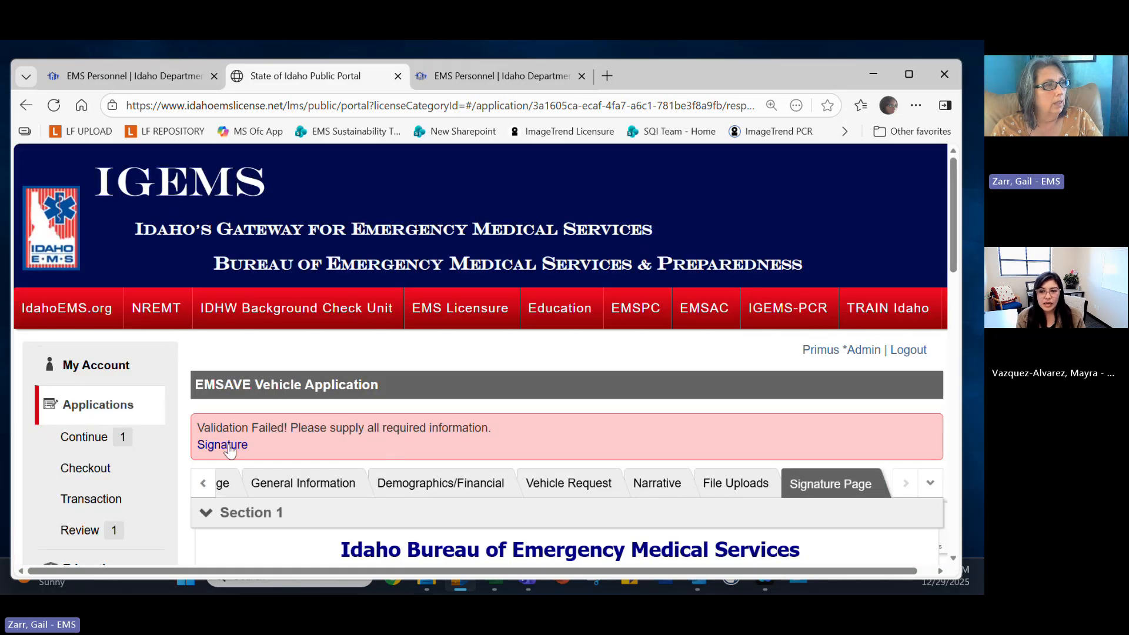
Enter the account password in the Signature box and submit the EMSAVE Vehicle application.
{"action": "left_click", "coordinate": [224, 445]}
{"action": "left_click", "coordinate": [499, 350]}
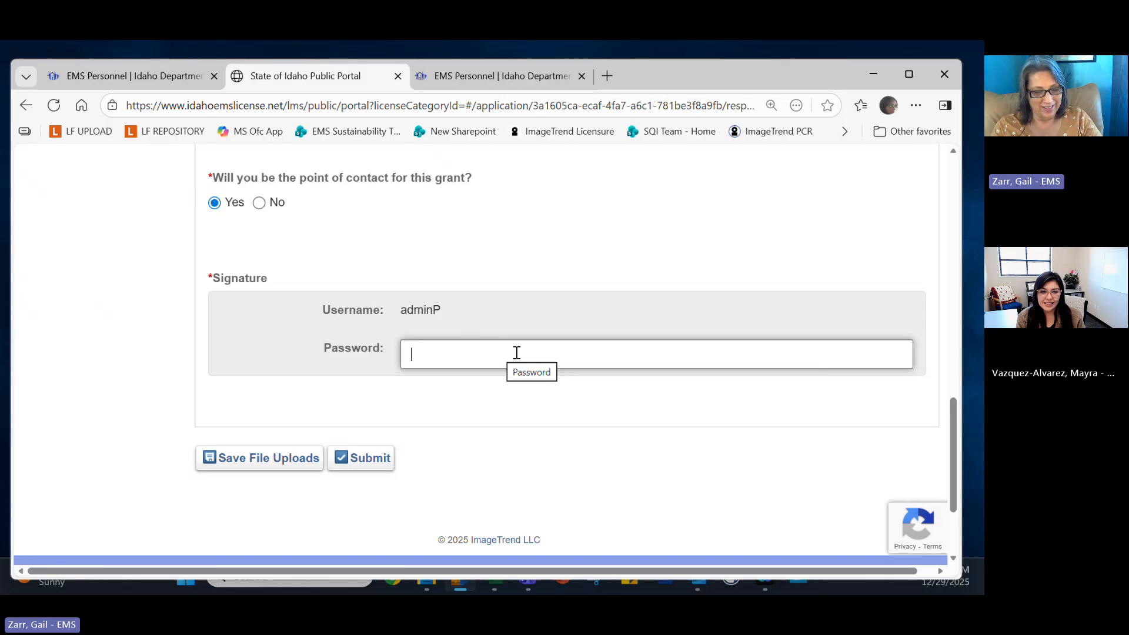
{"action": "type", "text": "•••••"}
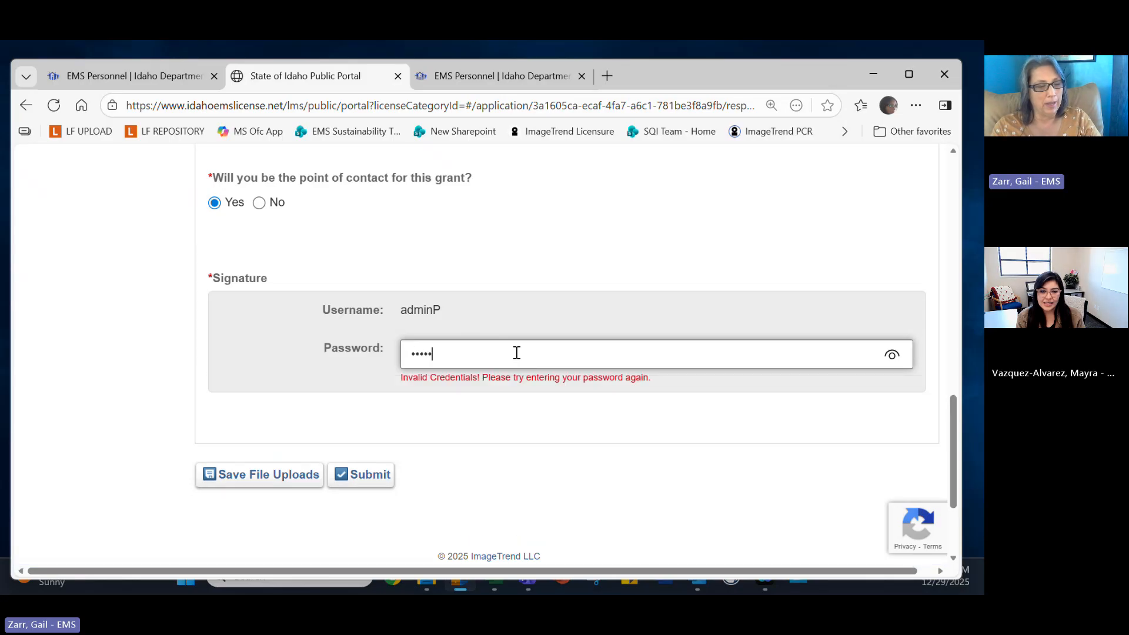
{"action": "type", "text": "••••"}
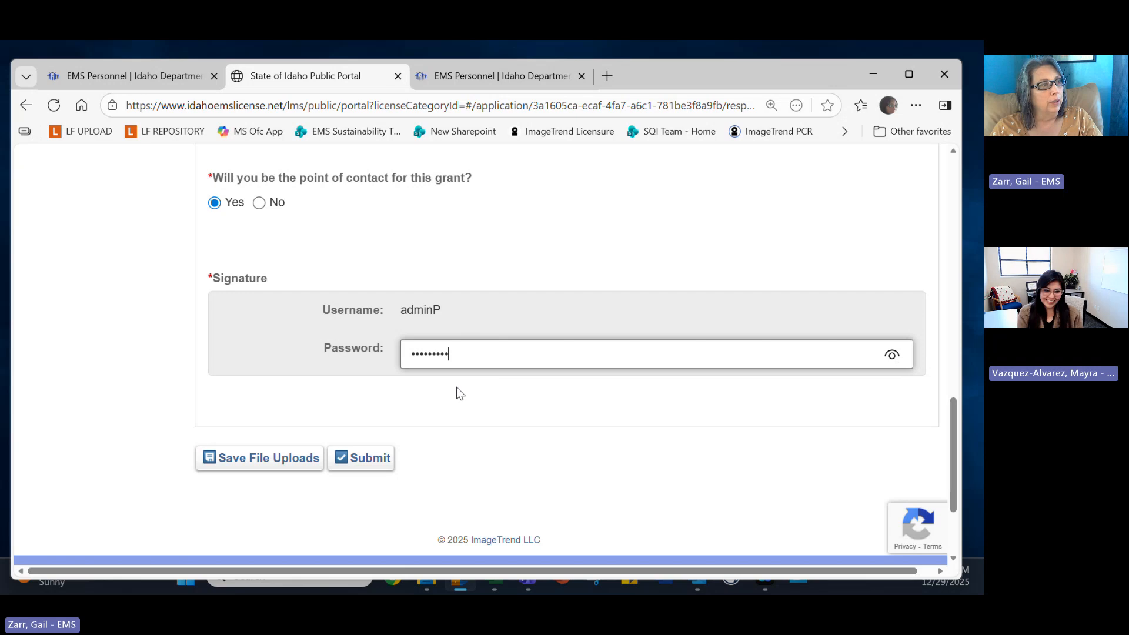
{"action": "left_click", "coordinate": [376, 461]}
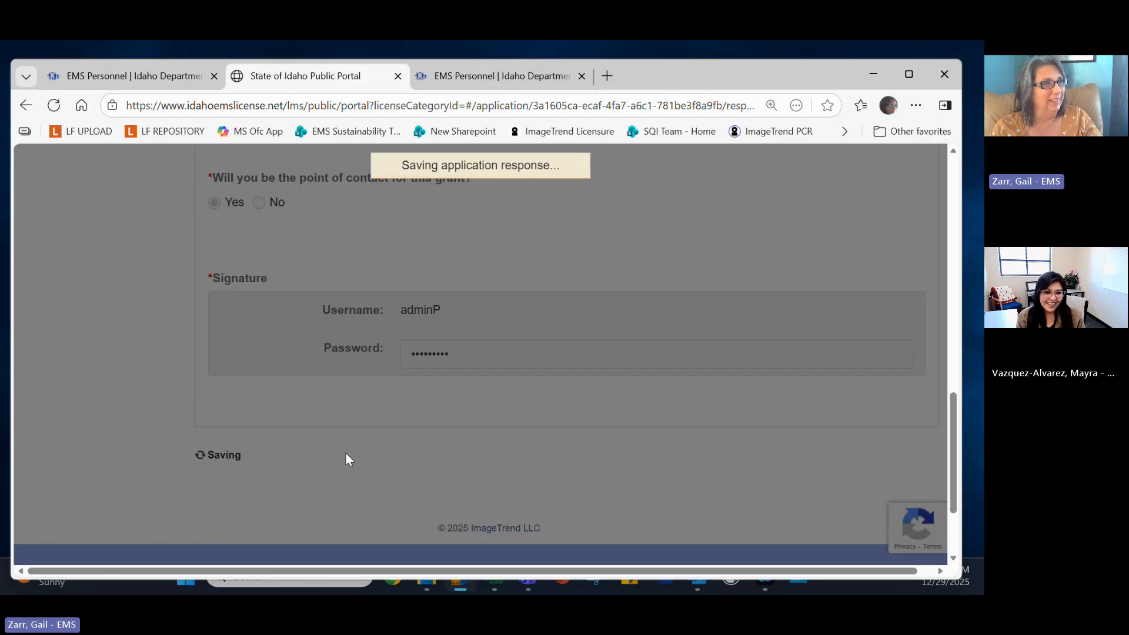
{"action": "scroll", "coordinate": [398, 441], "scroll_direction": "down", "scroll_amount": 10}
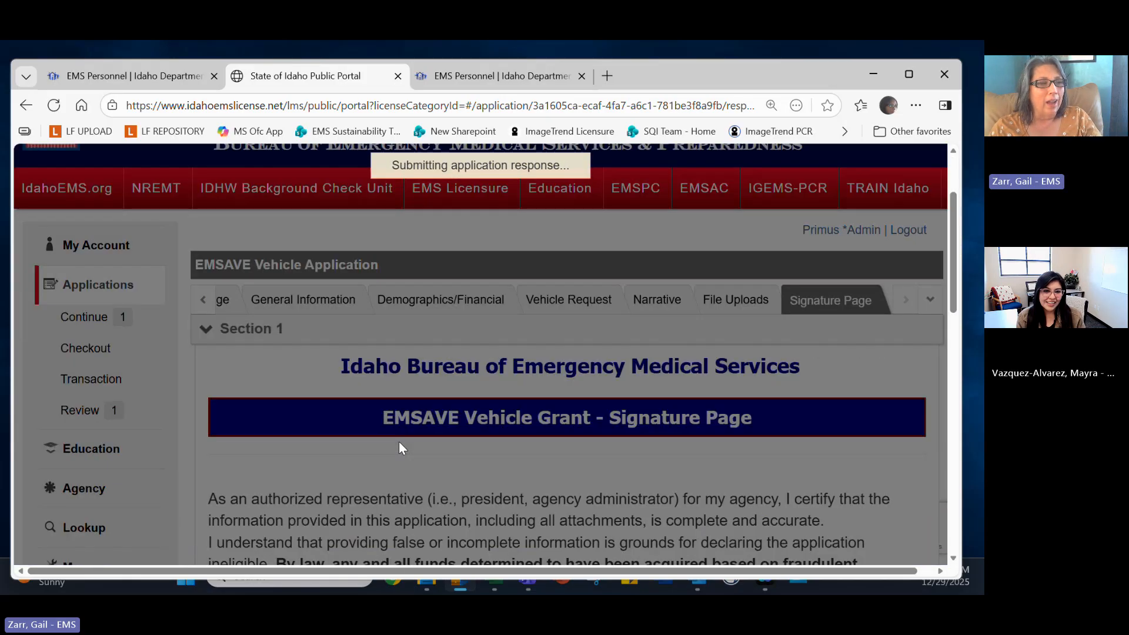
{"action": "scroll", "coordinate": [399, 448], "scroll_direction": "down", "scroll_amount": 4}
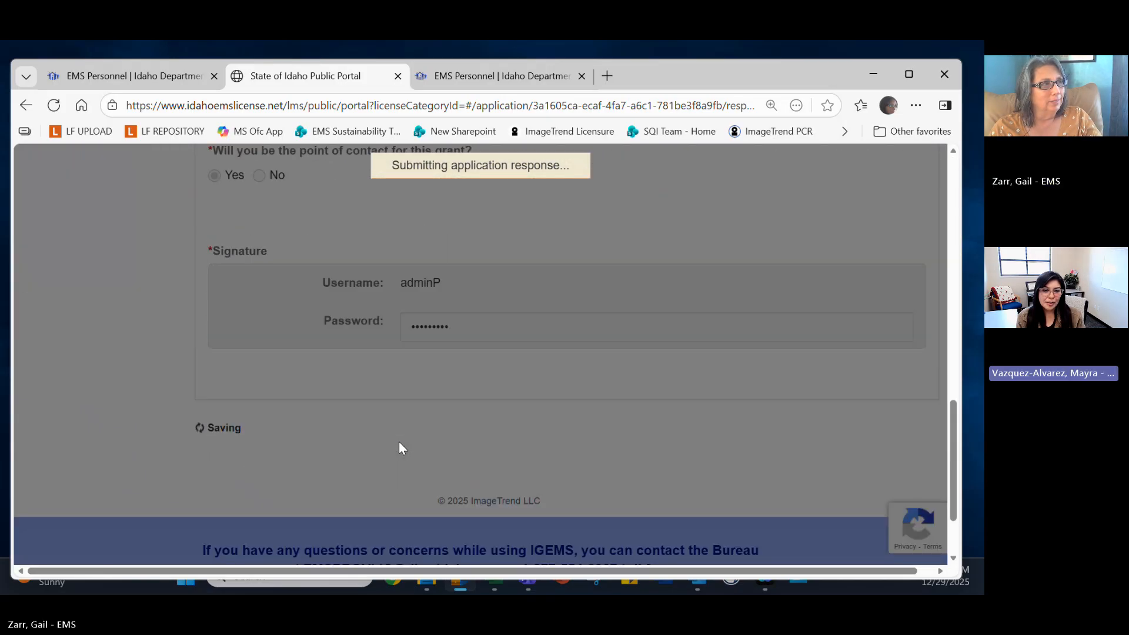
{"action": "scroll", "coordinate": [399, 447], "scroll_direction": "up", "scroll_amount": 3}
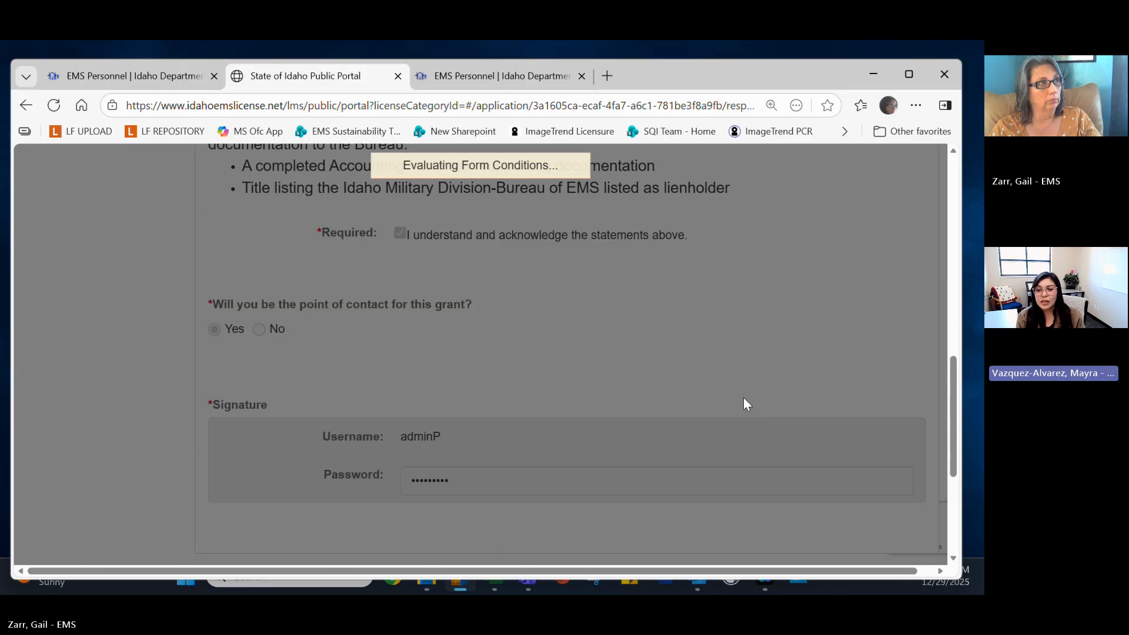
{"action": "scroll", "coordinate": [743, 397], "scroll_direction": "up", "scroll_amount": 1}
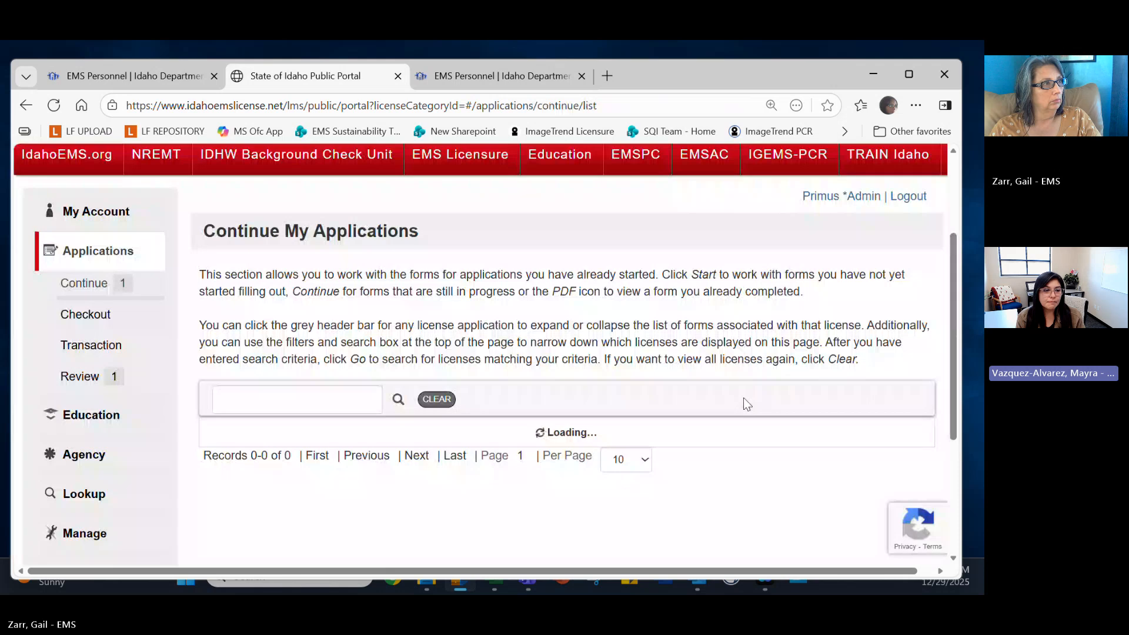
Use View PDF on the EMSAVE Grant - Vehicles application's Vehicle Application form.
{"action": "scroll", "coordinate": [743, 398], "scroll_direction": "down", "scroll_amount": 3}
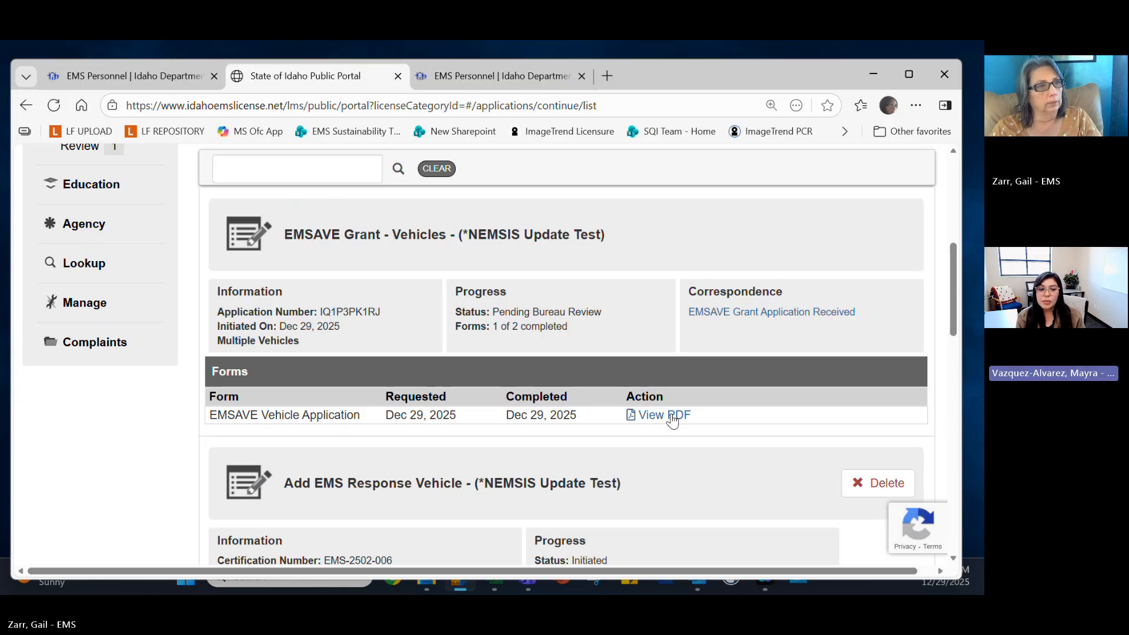
{"action": "left_click", "coordinate": [672, 417]}
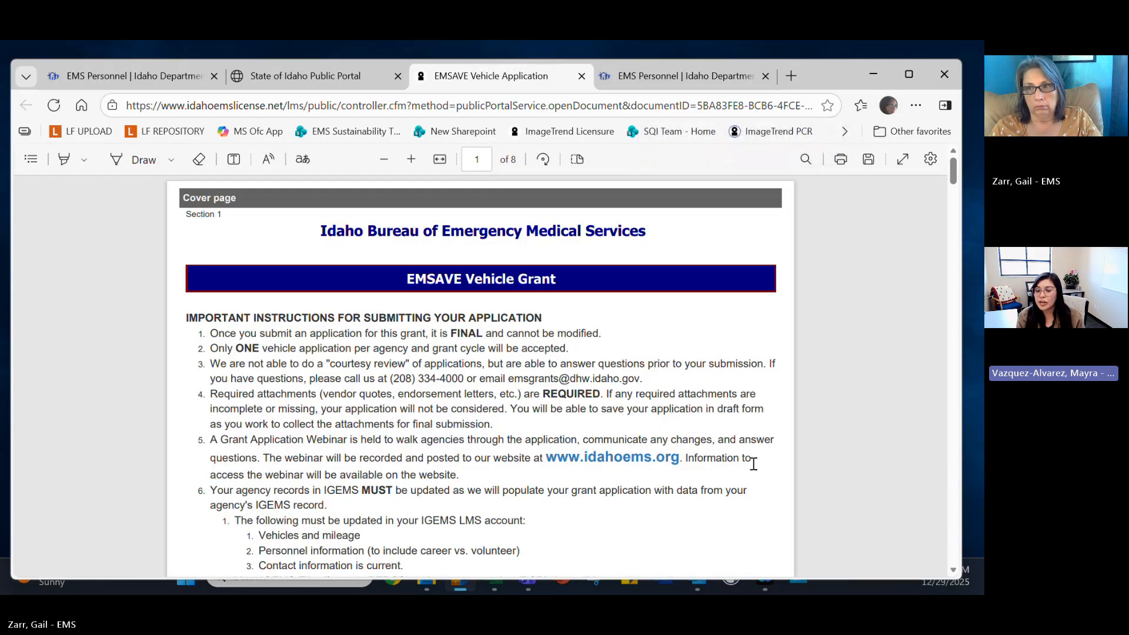
{"action": "scroll", "coordinate": [718, 446], "scroll_direction": "down", "scroll_amount": 6}
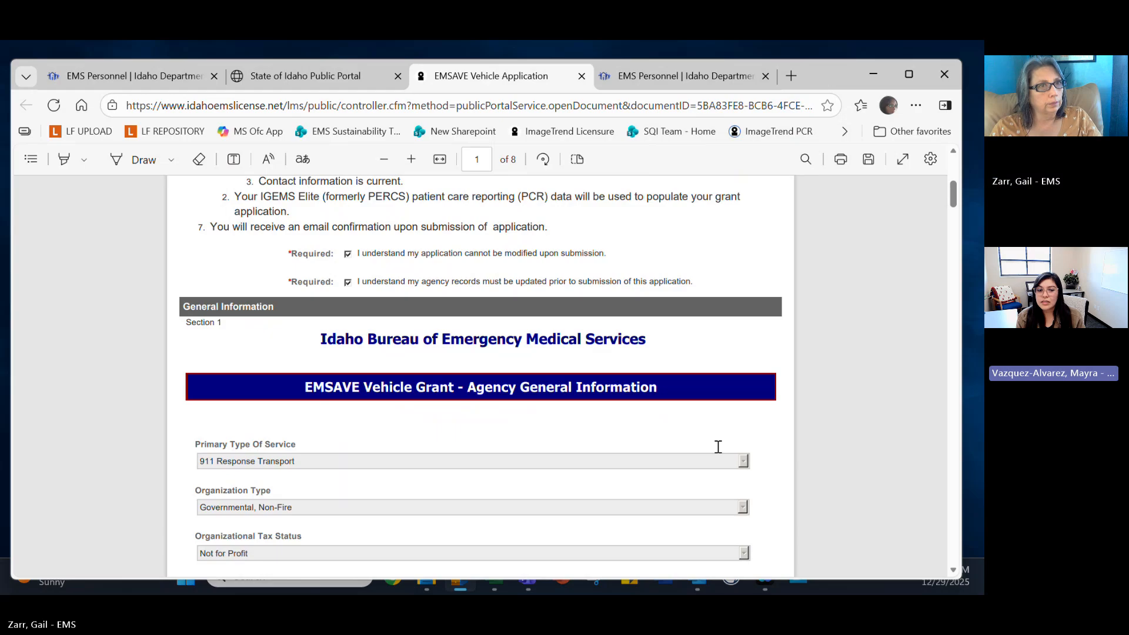
{"action": "scroll", "coordinate": [718, 447], "scroll_direction": "down", "scroll_amount": 1}
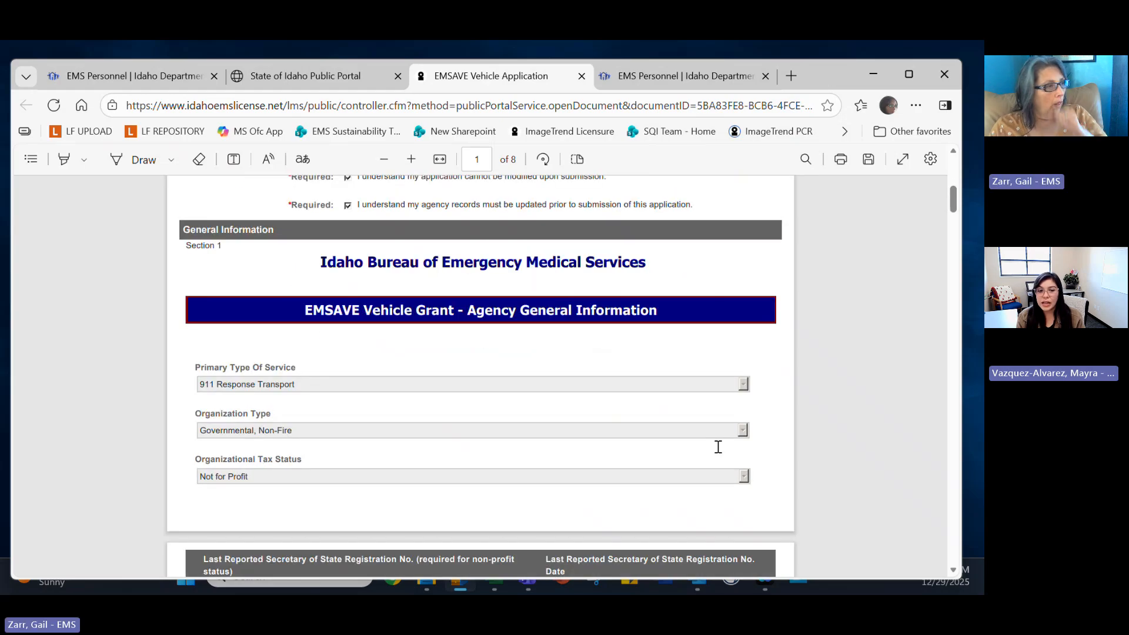
{"action": "scroll", "coordinate": [718, 447], "scroll_direction": "down", "scroll_amount": 6}
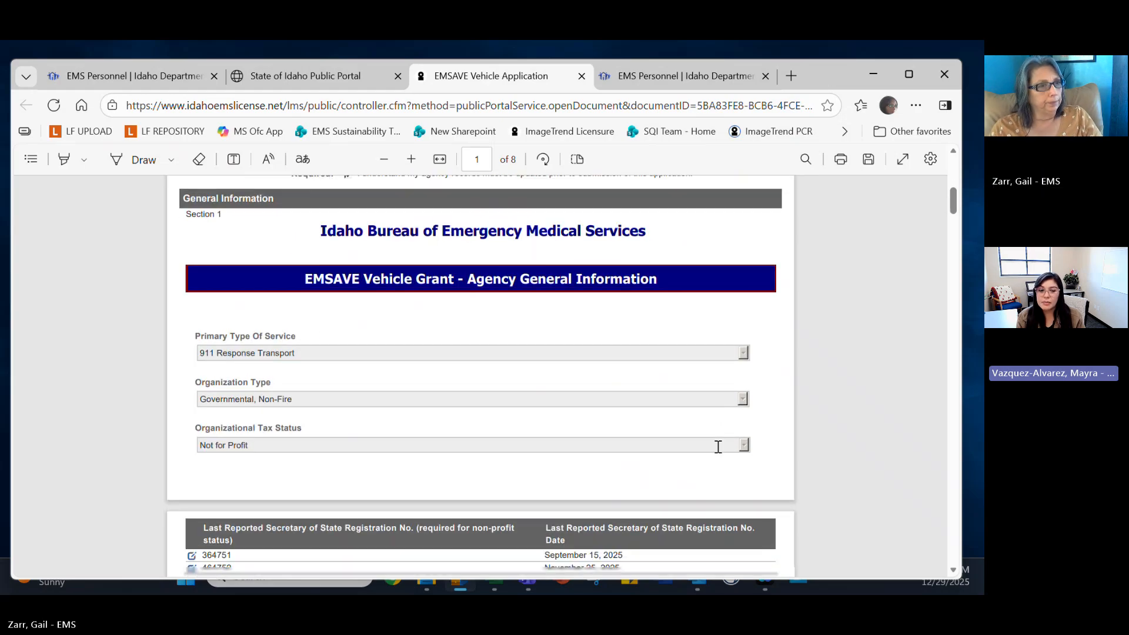
{"action": "scroll", "coordinate": [717, 447], "scroll_direction": "down", "scroll_amount": 12}
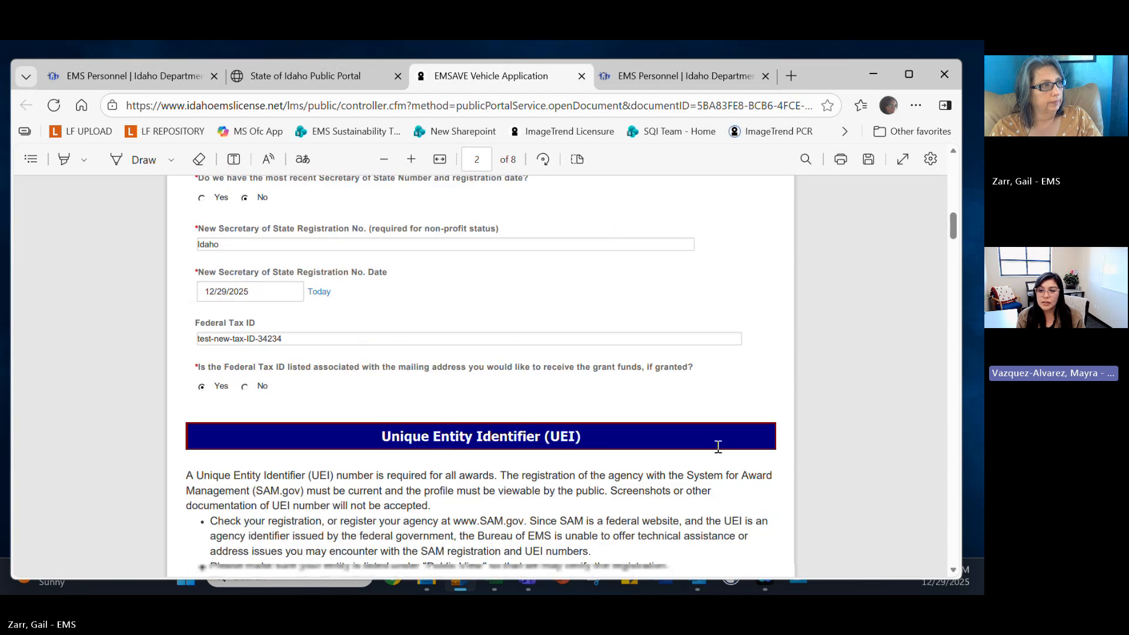
{"action": "scroll", "coordinate": [717, 446], "scroll_direction": "down", "scroll_amount": 7}
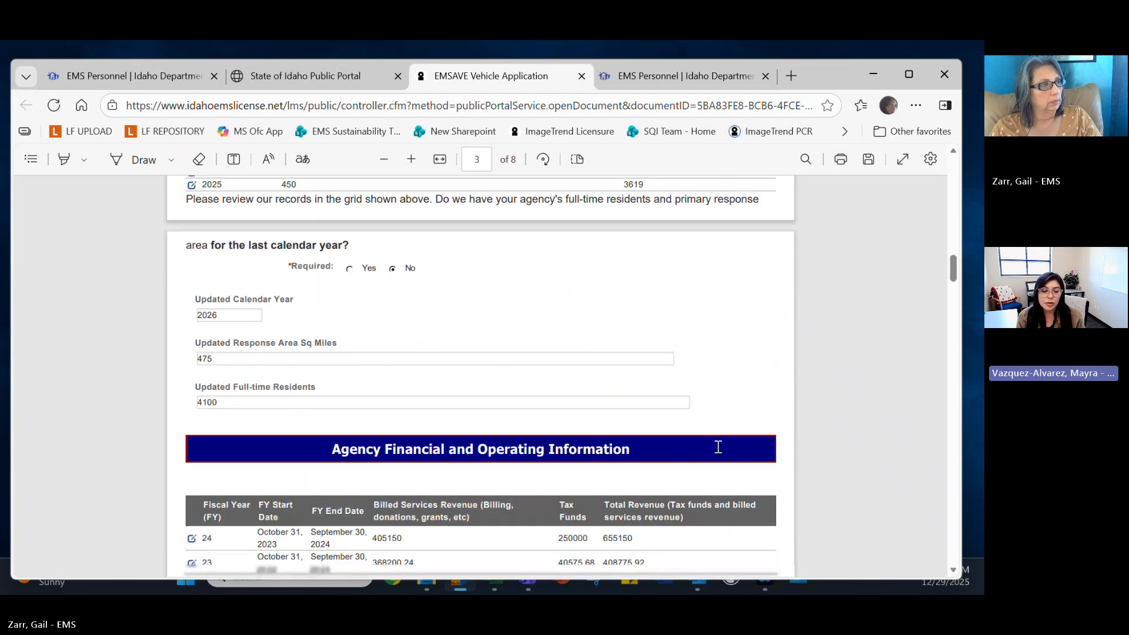
{"action": "scroll", "coordinate": [717, 446], "scroll_direction": "down", "scroll_amount": 15}
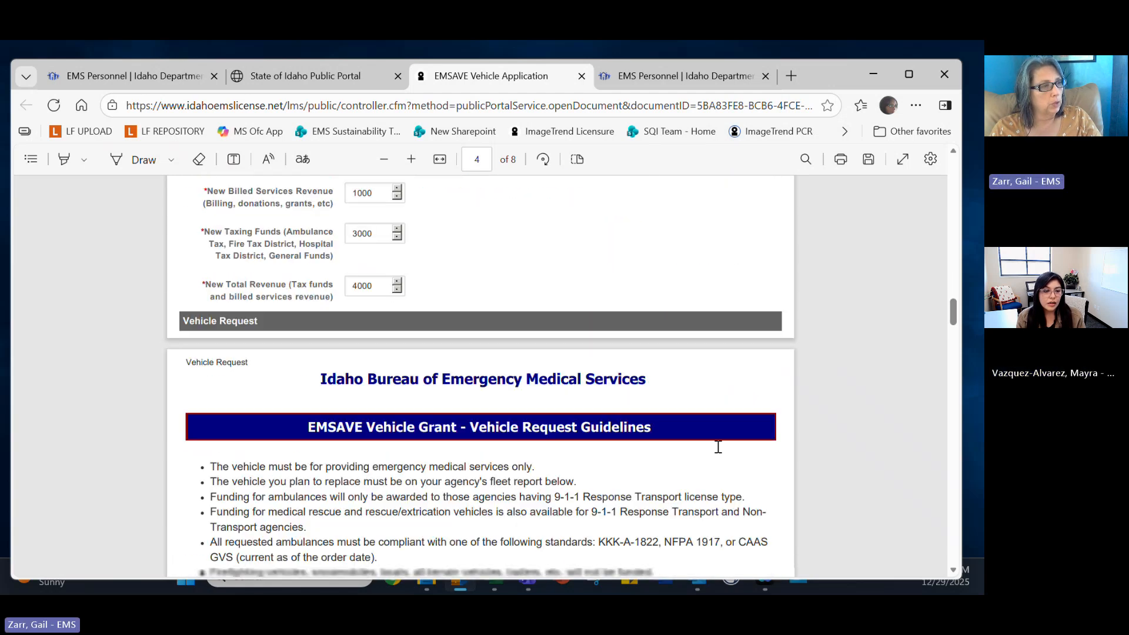
{"action": "scroll", "coordinate": [717, 446], "scroll_direction": "down", "scroll_amount": 14}
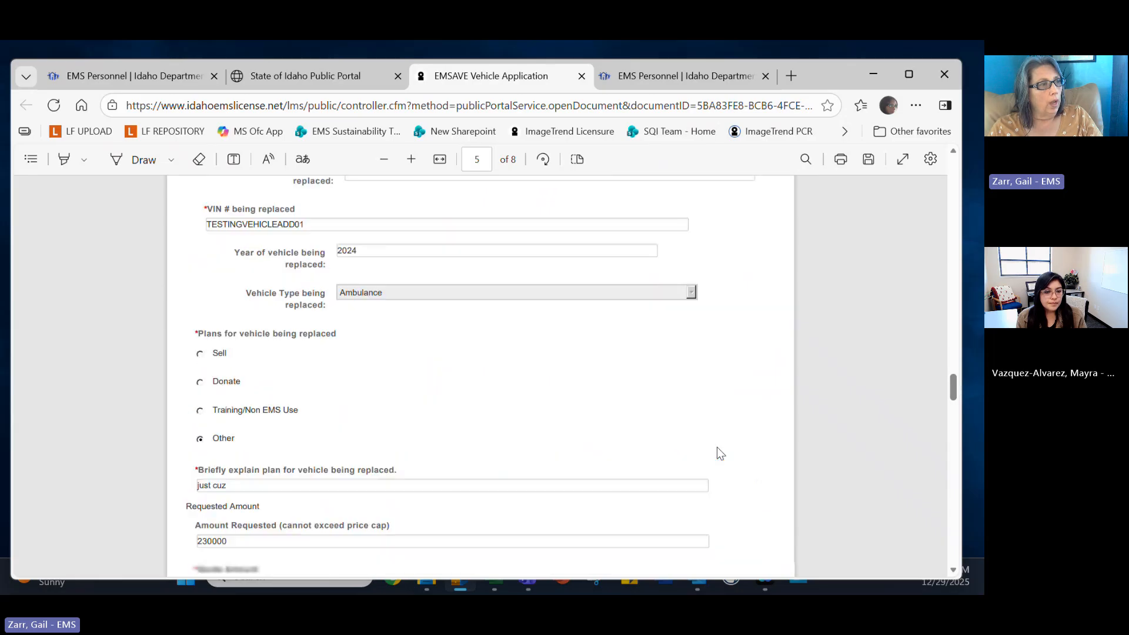
{"action": "scroll", "coordinate": [717, 449], "scroll_direction": "down", "scroll_amount": 5}
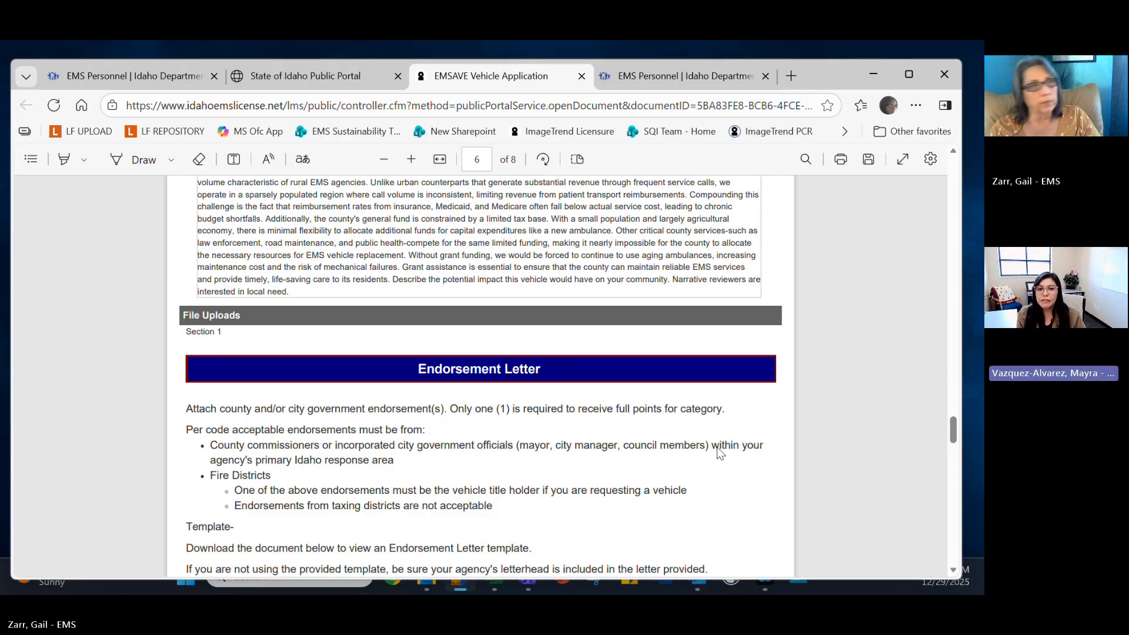
{"action": "scroll", "coordinate": [585, 484], "scroll_direction": "up", "scroll_amount": 5}
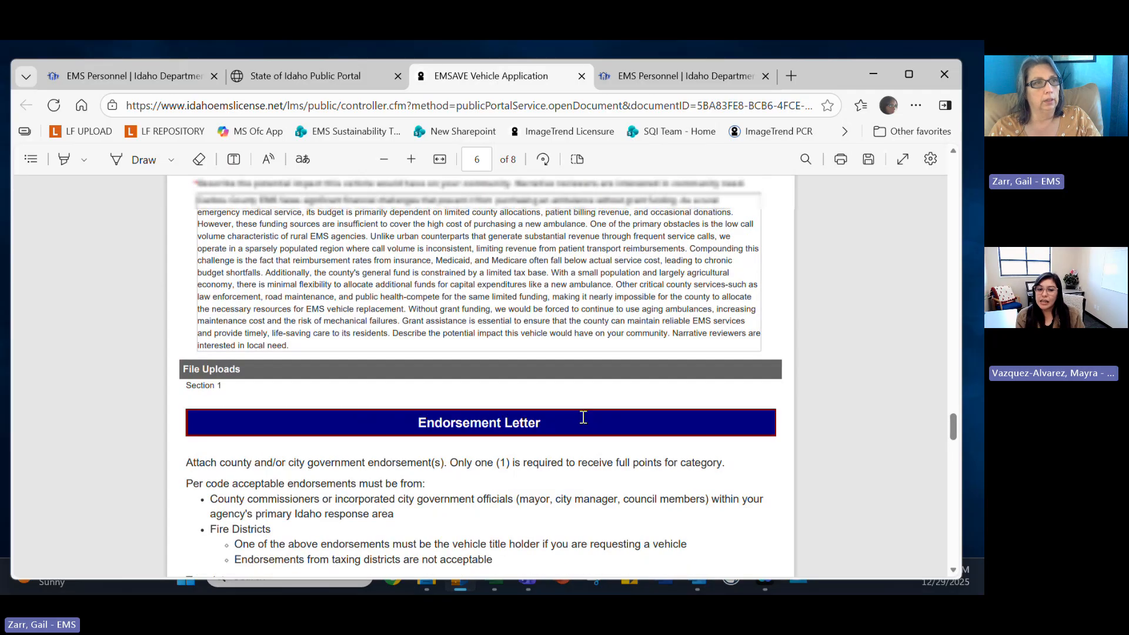
{"action": "scroll", "coordinate": [583, 417], "scroll_direction": "up", "scroll_amount": 2}
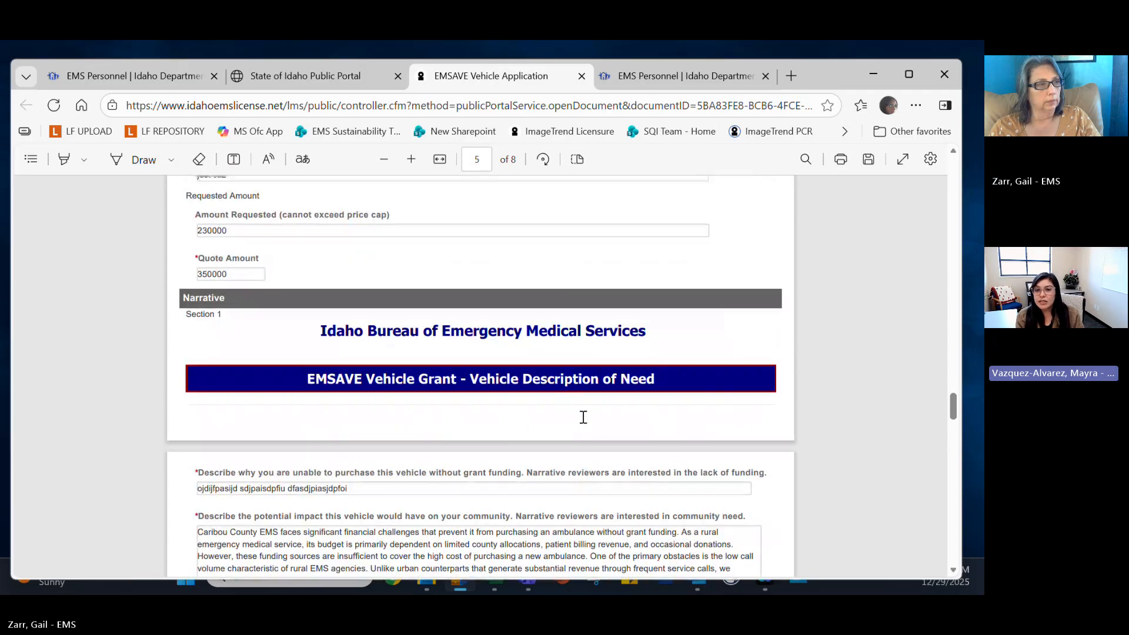
{"action": "scroll", "coordinate": [584, 418], "scroll_direction": "up", "scroll_amount": 8}
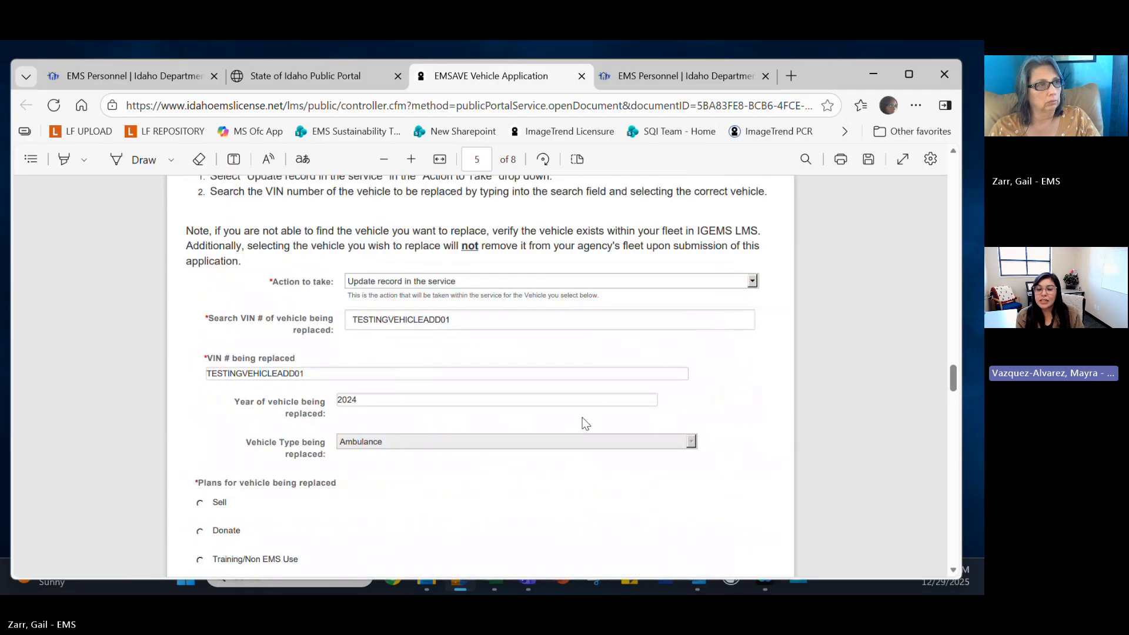
{"action": "scroll", "coordinate": [585, 422], "scroll_direction": "up", "scroll_amount": 12}
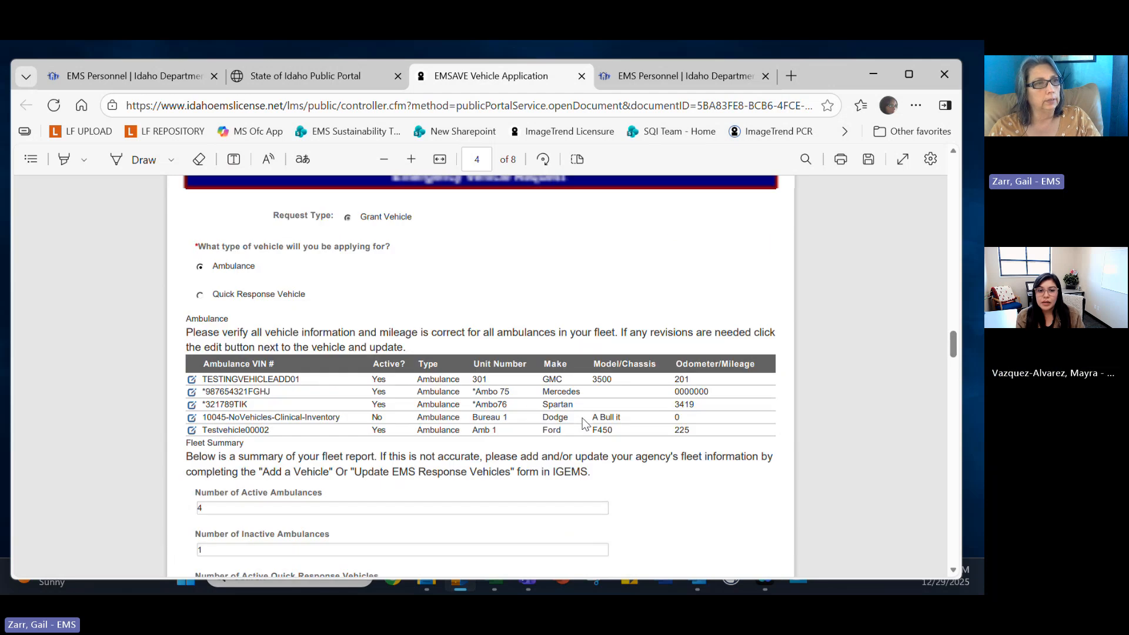
{"action": "scroll", "coordinate": [582, 418], "scroll_direction": "up", "scroll_amount": 15}
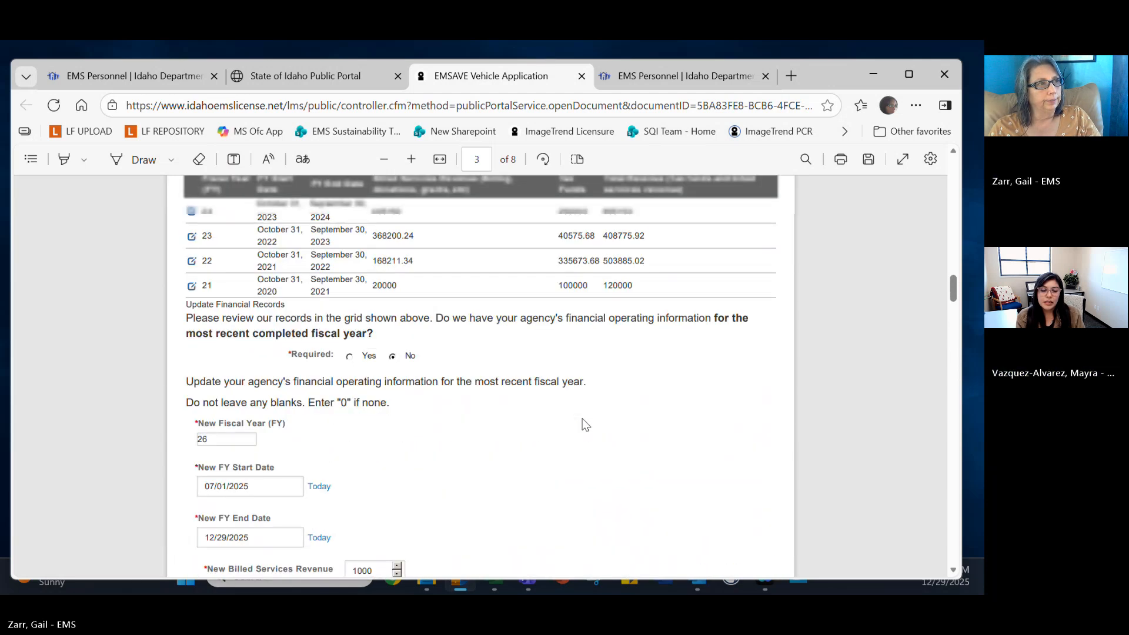
{"action": "scroll", "coordinate": [582, 418], "scroll_direction": "down", "scroll_amount": 20}
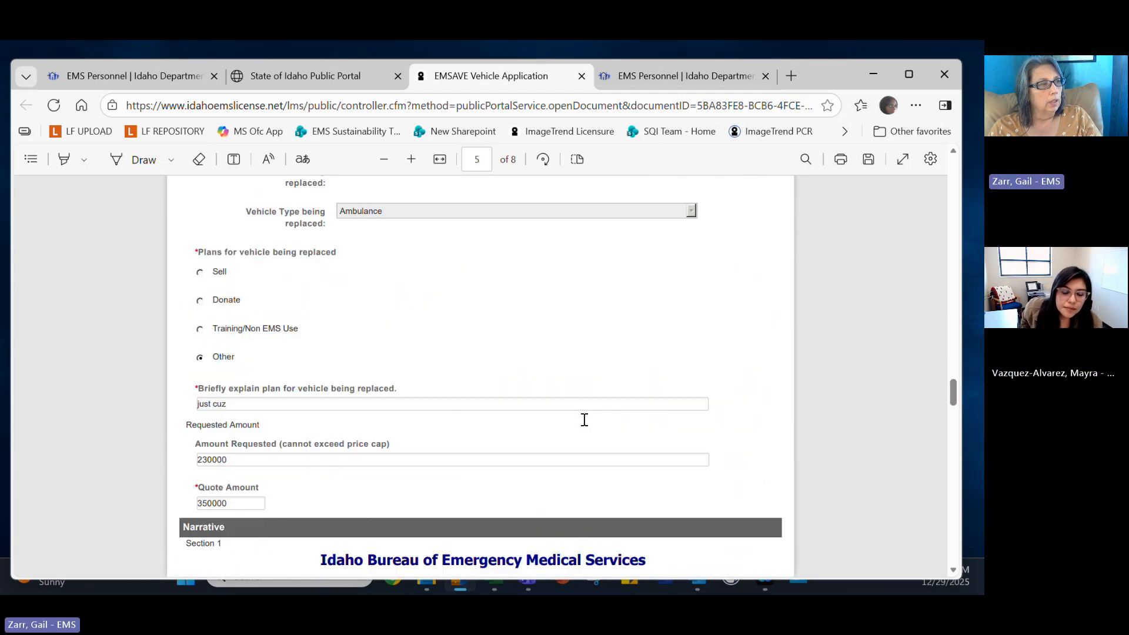
{"action": "scroll", "coordinate": [584, 420], "scroll_direction": "down", "scroll_amount": 20}
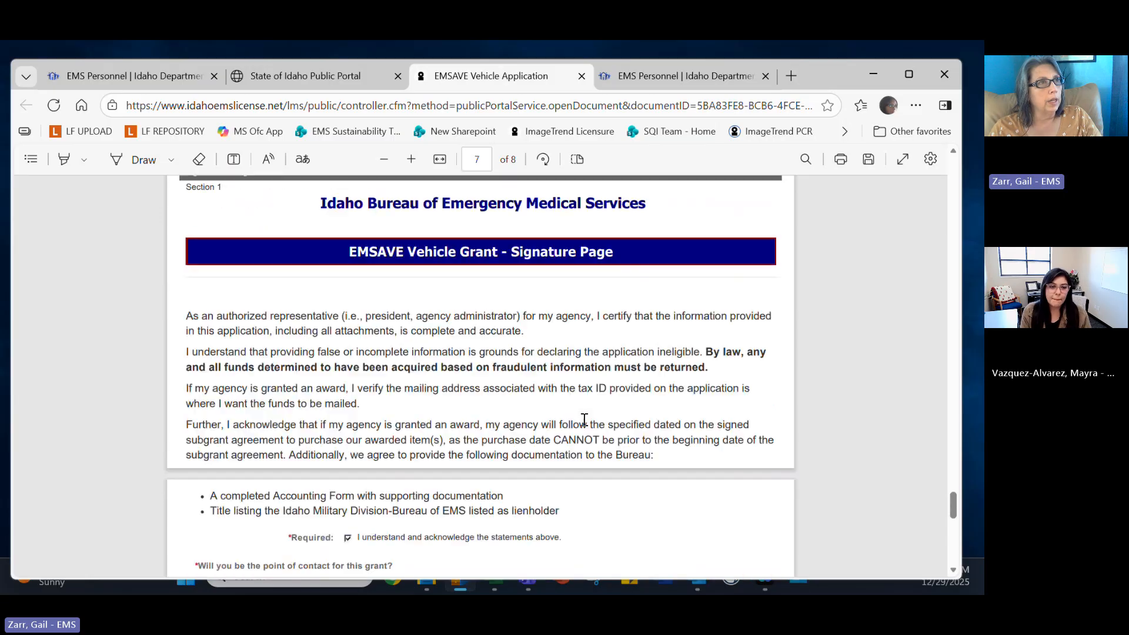
{"action": "scroll", "coordinate": [584, 420], "scroll_direction": "down", "scroll_amount": 5}
{"action": "scroll", "coordinate": [585, 421], "scroll_direction": "up", "scroll_amount": 12}
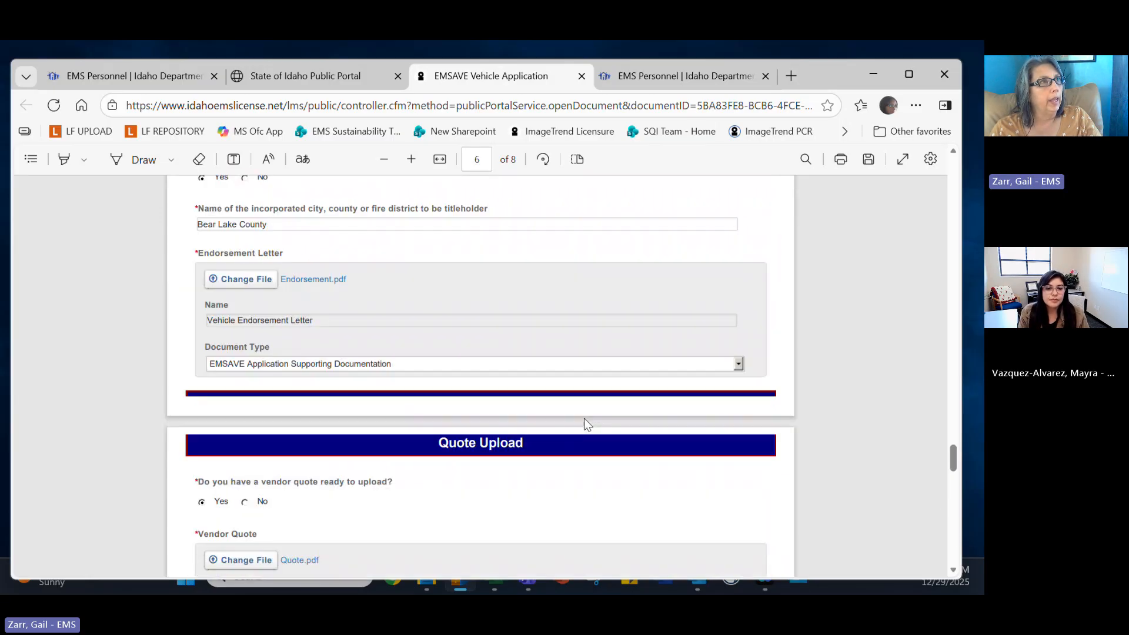
{"action": "scroll", "coordinate": [584, 418], "scroll_direction": "up", "scroll_amount": 20}
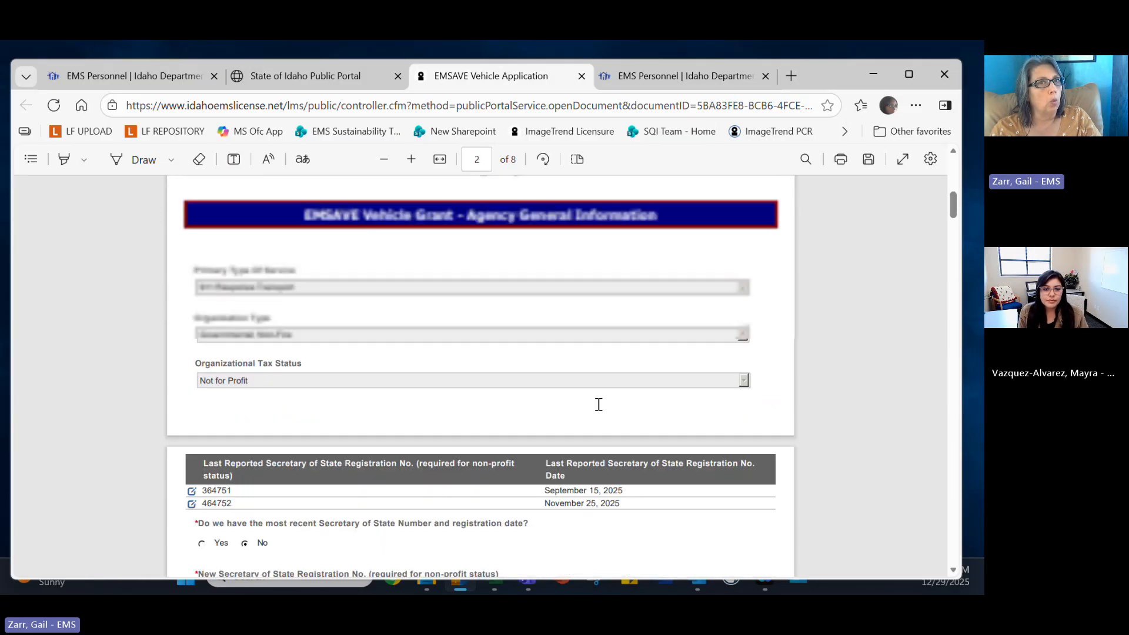
{"action": "scroll", "coordinate": [598, 405], "scroll_direction": "up", "scroll_amount": 10}
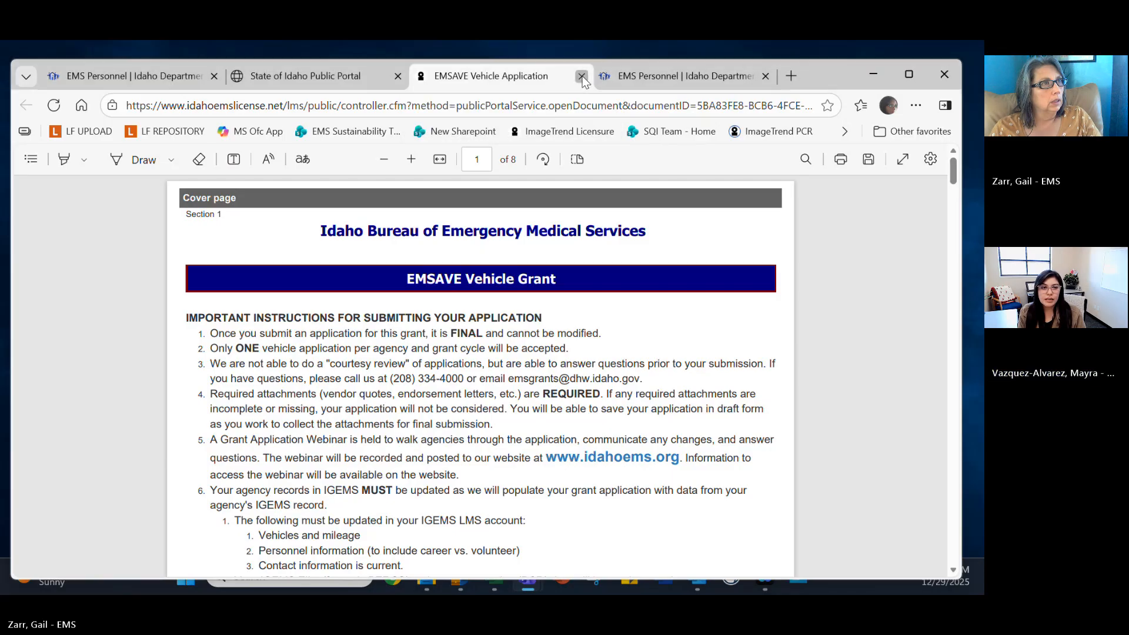
Close the EMSAVE Vehicle Application PDF tab.
{"action": "left_click", "coordinate": [582, 77]}
{"action": "scroll", "coordinate": [634, 285], "scroll_direction": "down", "scroll_amount": 4}
{"action": "scroll", "coordinate": [632, 283], "scroll_direction": "up", "scroll_amount": 5}
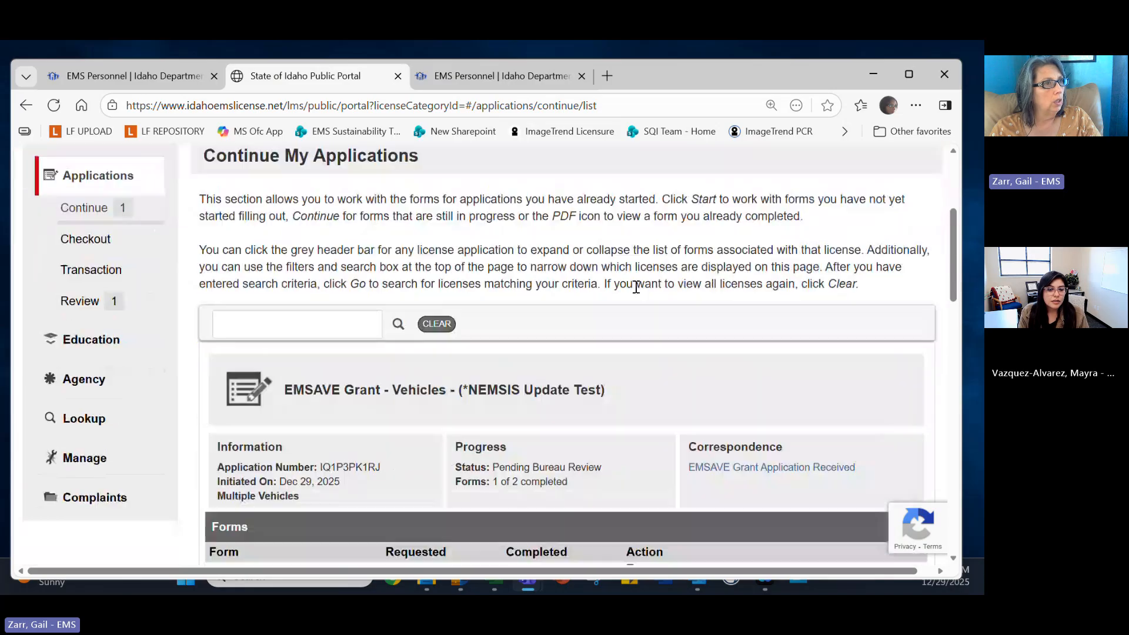
{"action": "scroll", "coordinate": [636, 286], "scroll_direction": "down", "scroll_amount": 3}
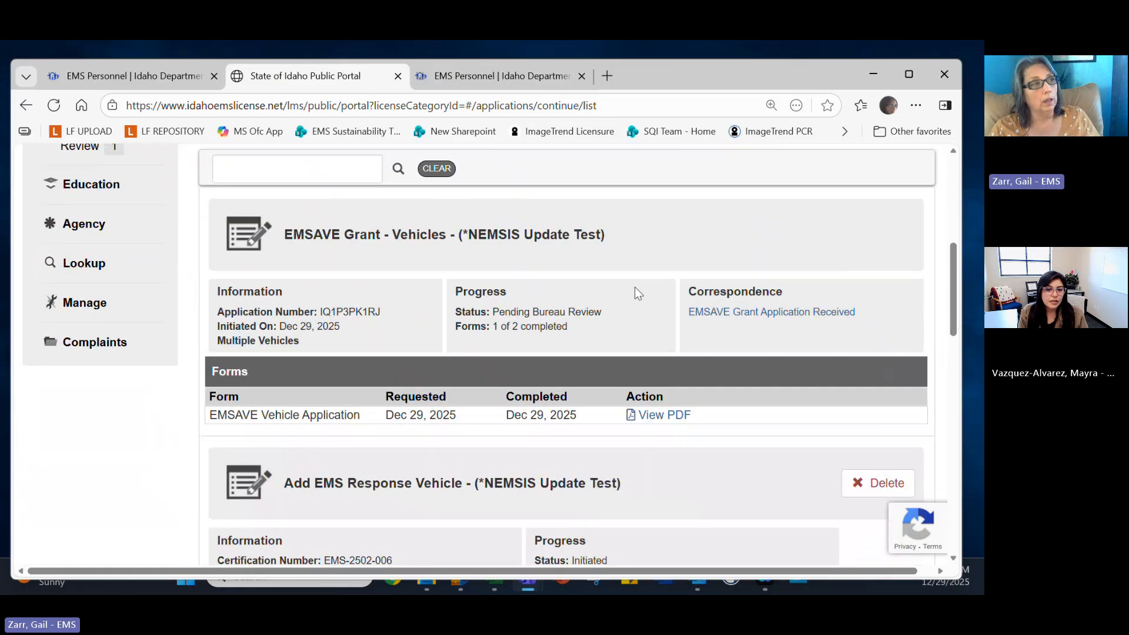
{"action": "scroll", "coordinate": [639, 295], "scroll_direction": "down", "scroll_amount": 5}
{"action": "scroll", "coordinate": [640, 296], "scroll_direction": "down", "scroll_amount": 2}
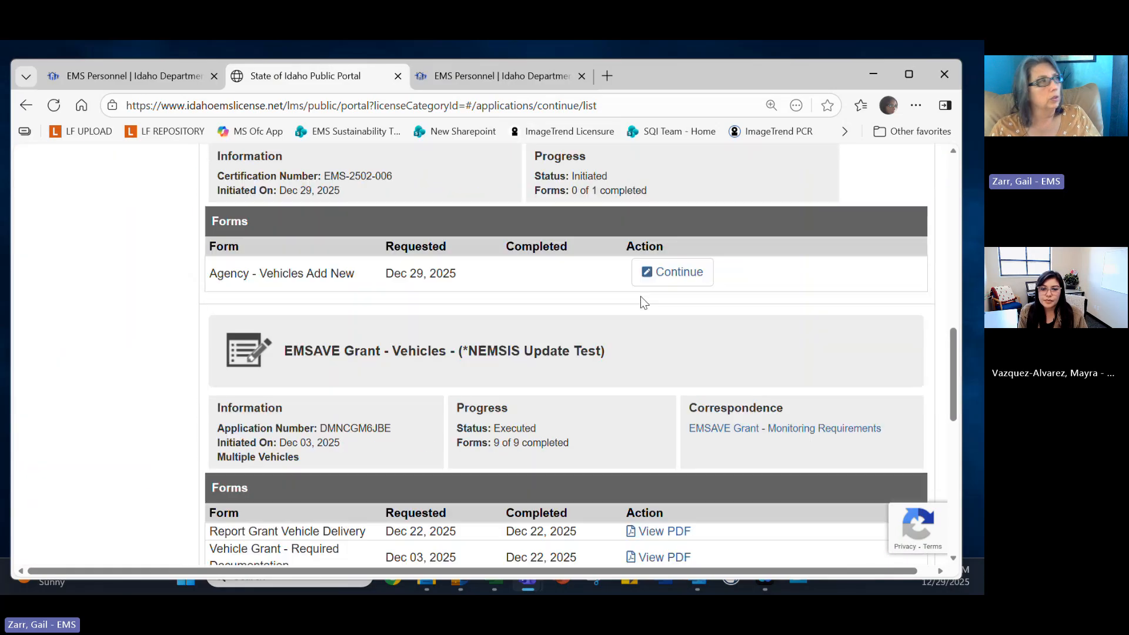
{"action": "scroll", "coordinate": [640, 295], "scroll_direction": "up", "scroll_amount": 10}
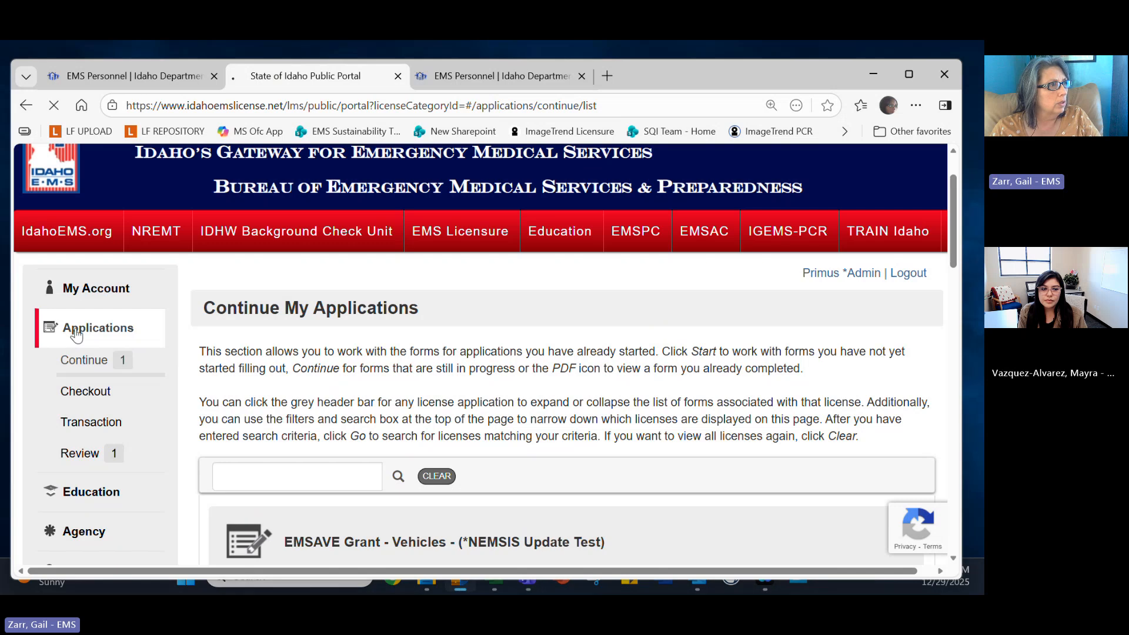
Go to Applications in the sidebar to reach the Available Applications page.
{"action": "left_click", "coordinate": [73, 340]}
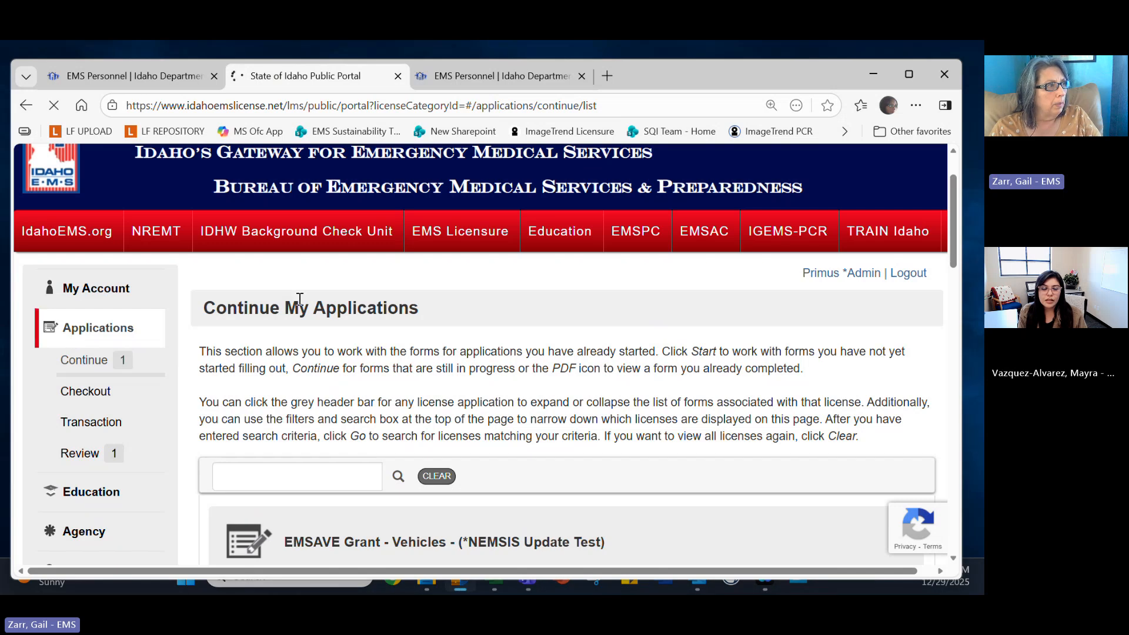
{"action": "scroll", "coordinate": [412, 338], "scroll_direction": "down", "scroll_amount": 4}
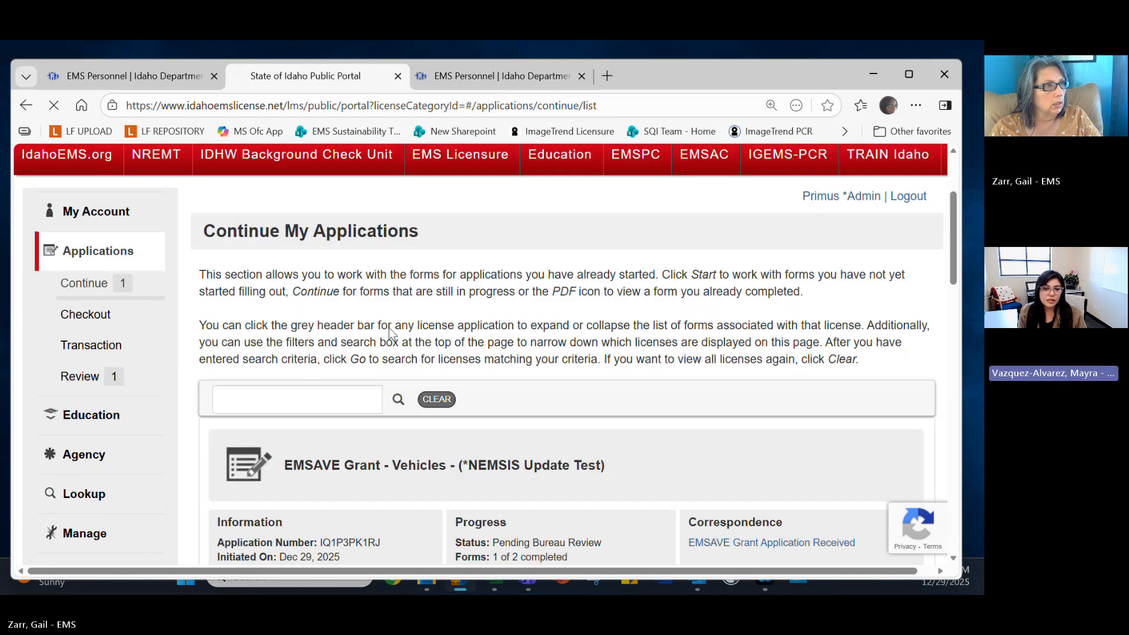
{"action": "scroll", "coordinate": [510, 359], "scroll_direction": "down", "scroll_amount": 8}
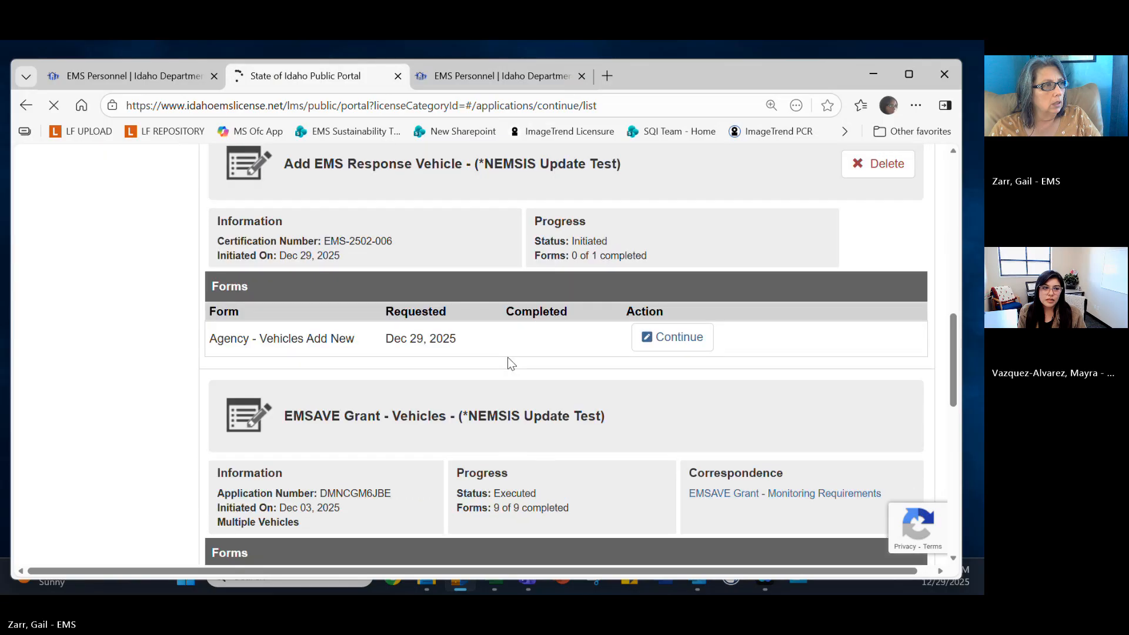
{"action": "scroll", "coordinate": [344, 411], "scroll_direction": "down", "scroll_amount": 4}
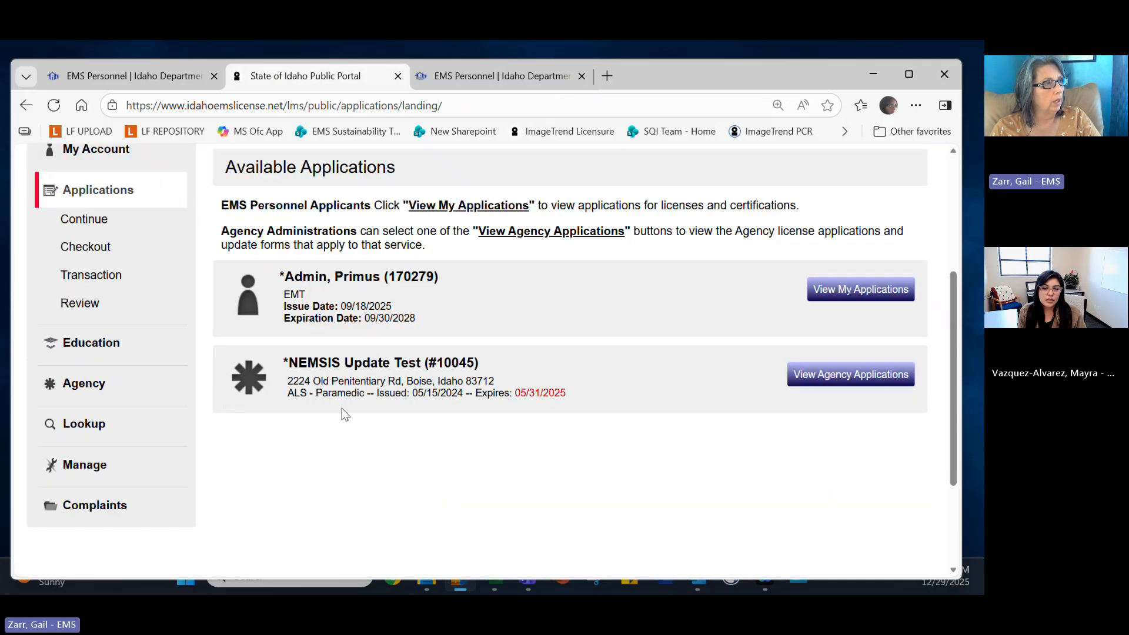
Open the NEMSIS Update Test agency's applications and apply for EMSAVE Grant- Equipment.
{"action": "left_click", "coordinate": [873, 375]}
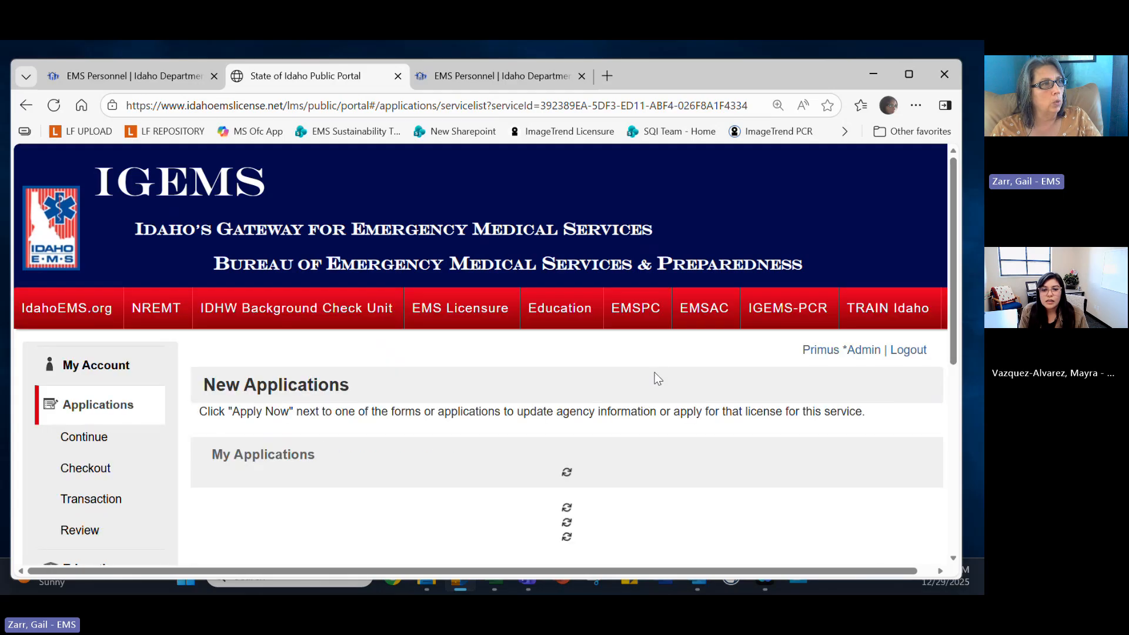
{"action": "scroll", "coordinate": [657, 379], "scroll_direction": "down", "scroll_amount": 3}
{"action": "scroll", "coordinate": [657, 378], "scroll_direction": "down", "scroll_amount": 13}
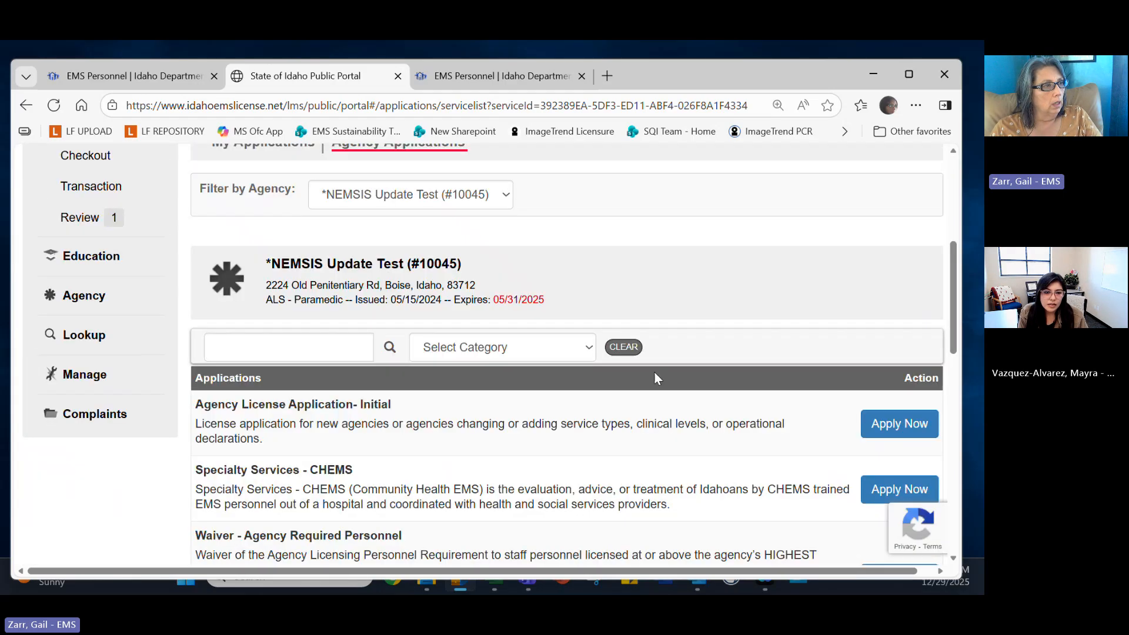
{"action": "scroll", "coordinate": [659, 376], "scroll_direction": "up", "scroll_amount": 1}
{"action": "scroll", "coordinate": [658, 376], "scroll_direction": "down", "scroll_amount": 3}
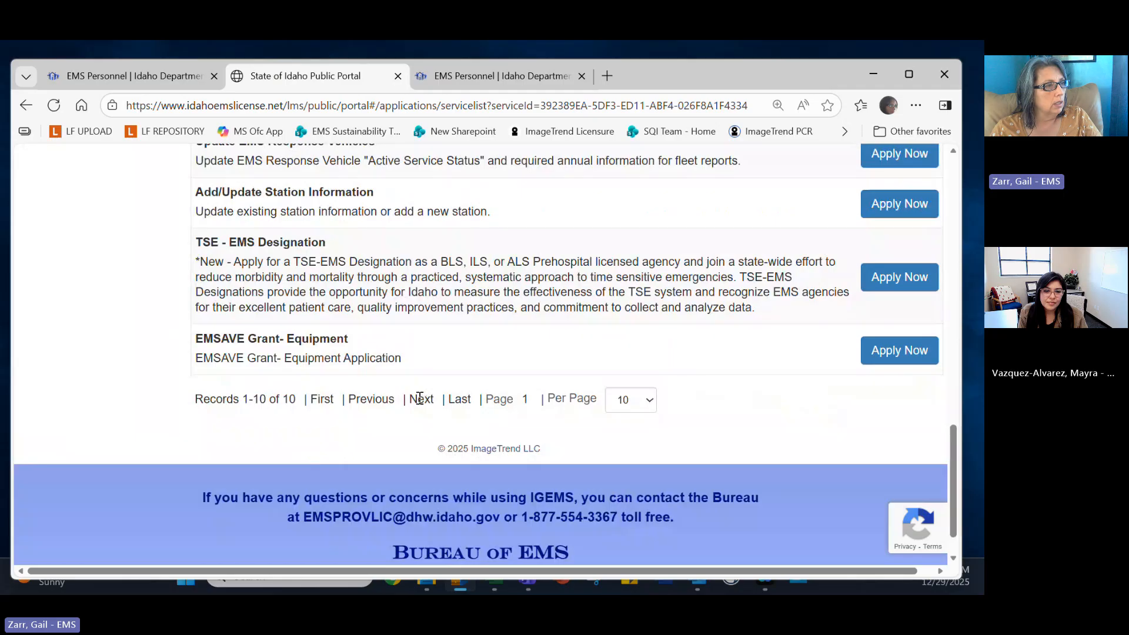
{"action": "left_click", "coordinate": [907, 353]}
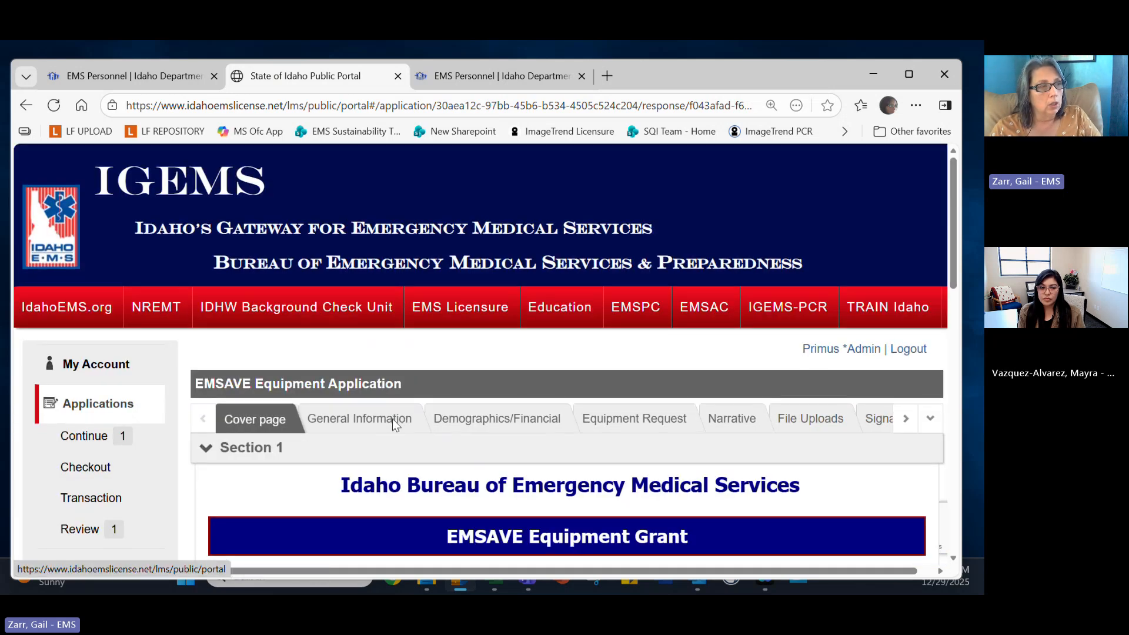
Accept both cover-page acknowledgements and save the cover page.
{"action": "scroll", "coordinate": [393, 419], "scroll_direction": "down", "scroll_amount": 4}
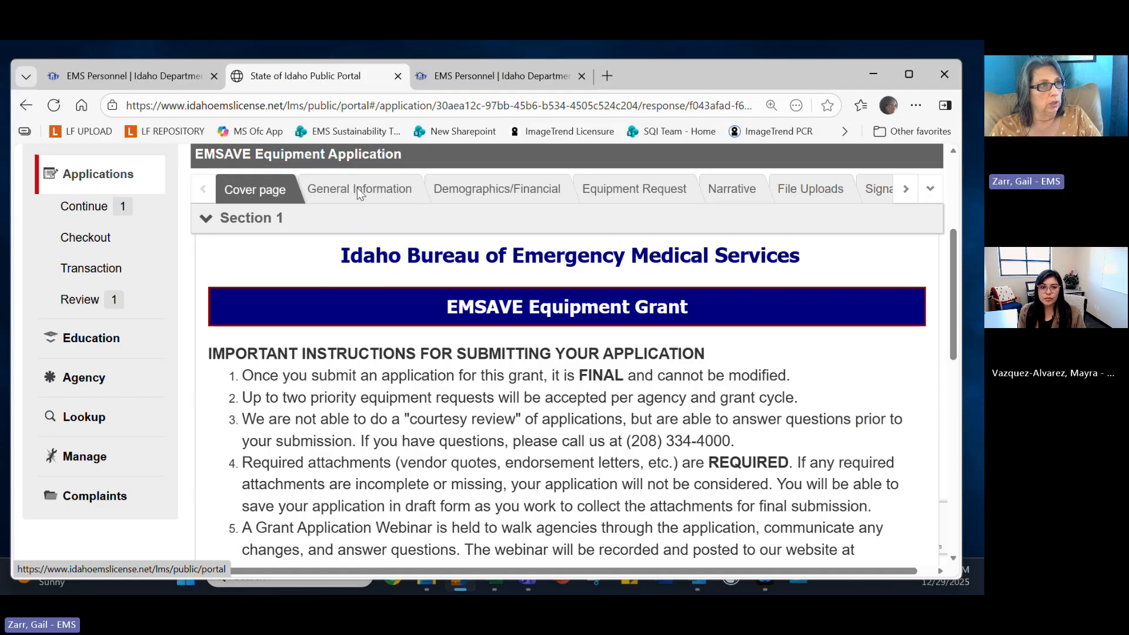
{"action": "scroll", "coordinate": [458, 283], "scroll_direction": "down", "scroll_amount": 2}
{"action": "scroll", "coordinate": [457, 283], "scroll_direction": "down", "scroll_amount": 6}
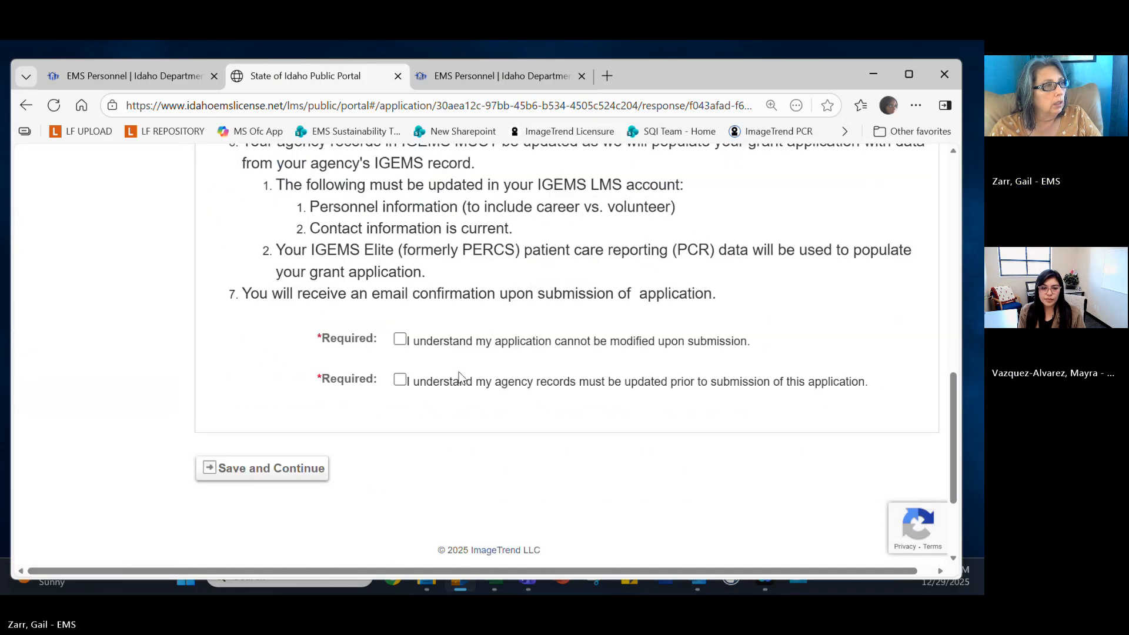
{"action": "left_click", "coordinate": [400, 339]}
{"action": "left_click", "coordinate": [399, 379]}
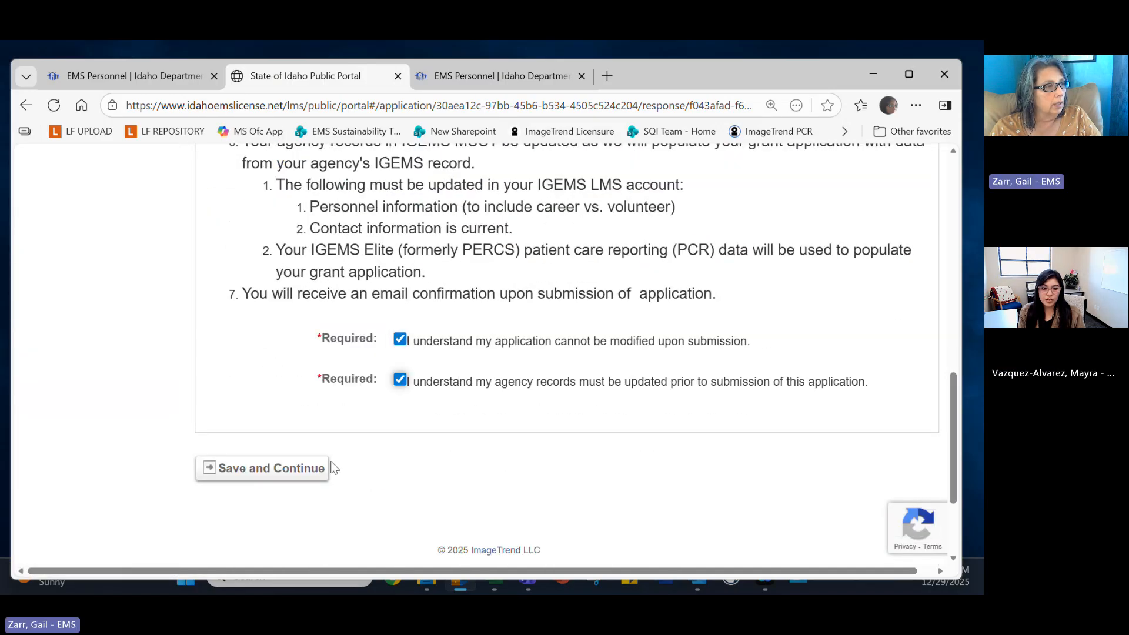
{"action": "left_click", "coordinate": [312, 468]}
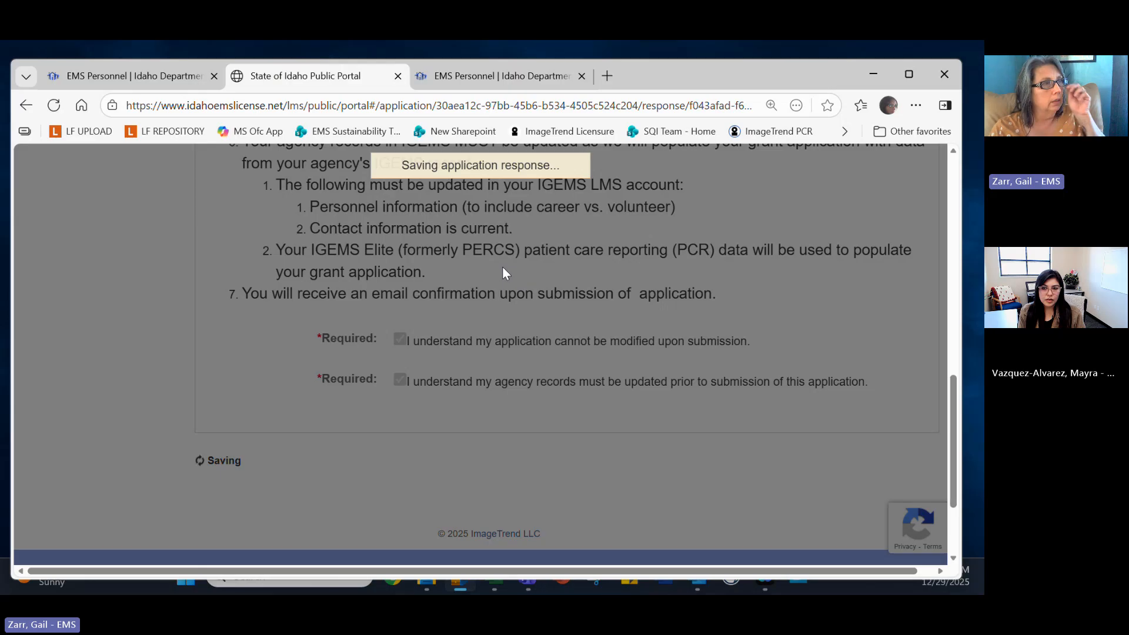
Answer Yes to the Federal Tax ID and UEI questions, entering the agency's 12-character UEI.
{"action": "scroll", "coordinate": [501, 280], "scroll_direction": "down", "scroll_amount": 4}
{"action": "scroll", "coordinate": [499, 279], "scroll_direction": "down", "scroll_amount": 5}
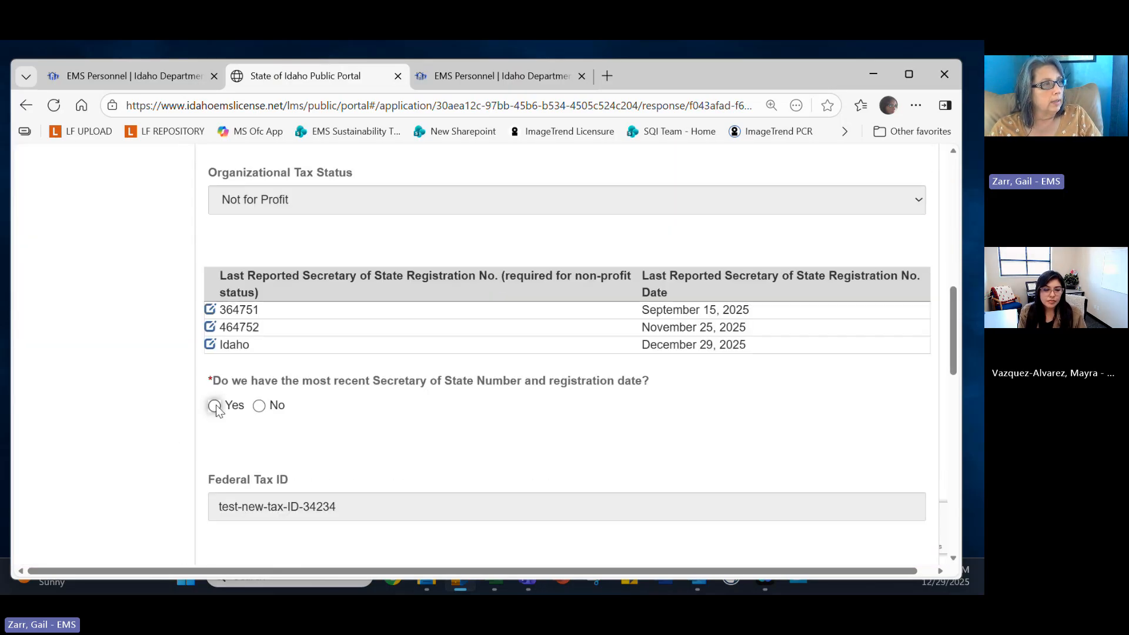
{"action": "scroll", "coordinate": [234, 421], "scroll_direction": "down", "scroll_amount": 4}
{"action": "left_click", "coordinate": [215, 378]}
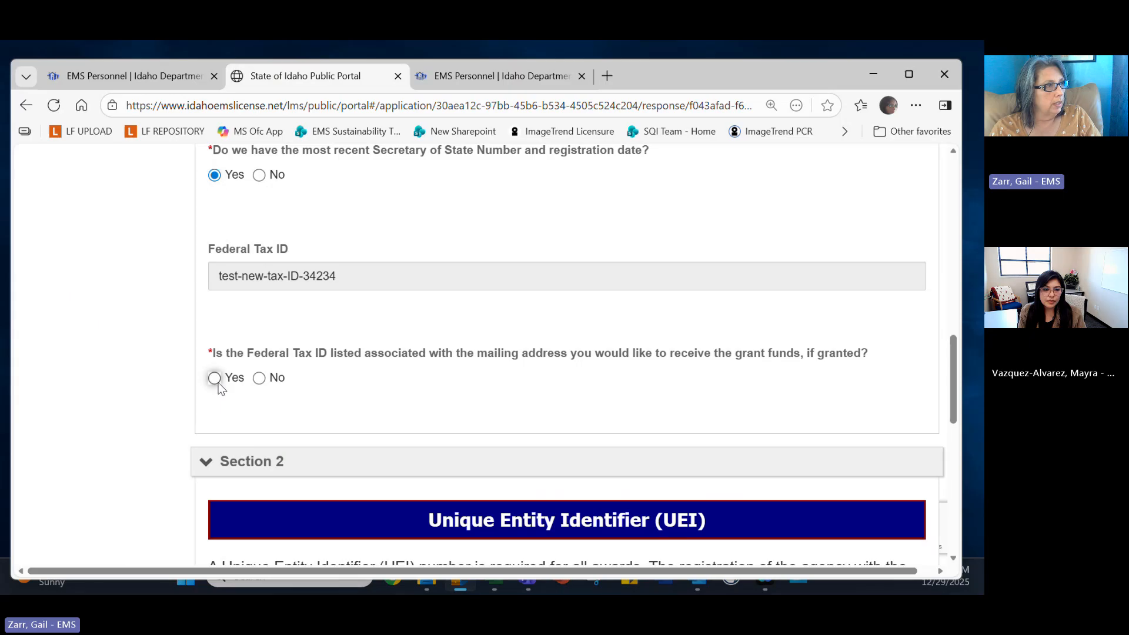
{"action": "scroll", "coordinate": [246, 421], "scroll_direction": "down", "scroll_amount": 6}
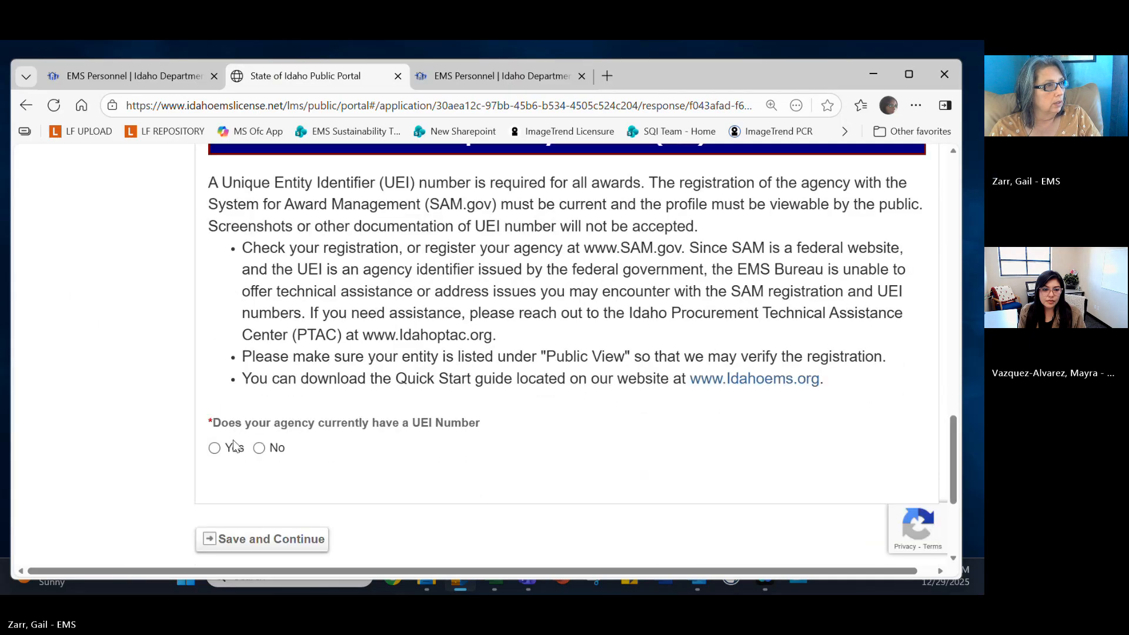
{"action": "left_click", "coordinate": [226, 449]}
{"action": "left_click", "coordinate": [425, 528]}
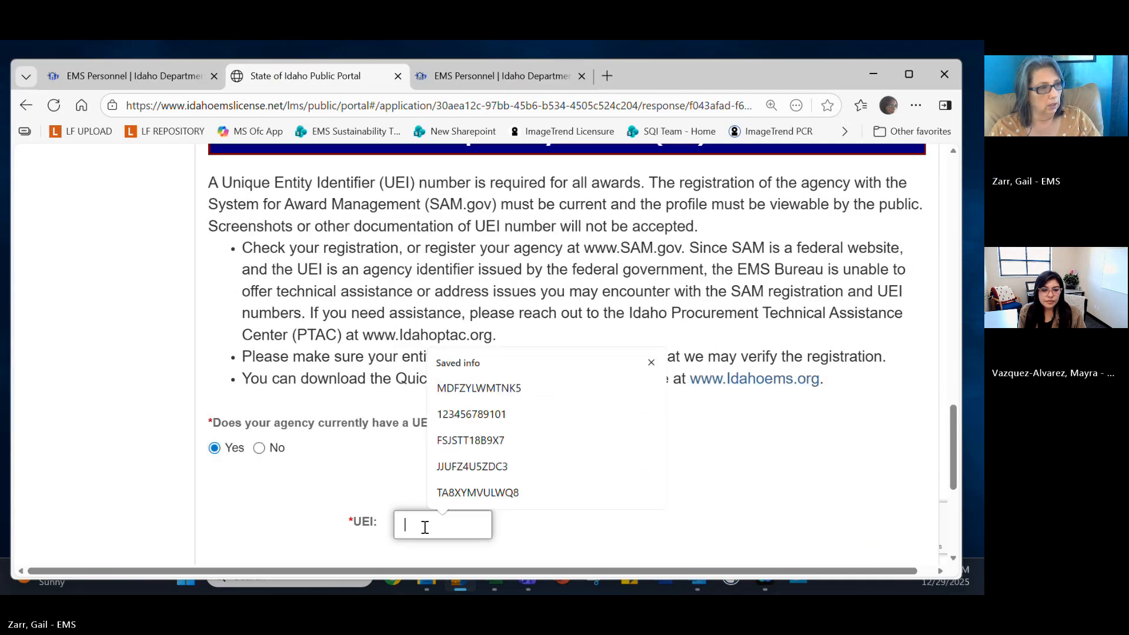
{"action": "type", "text": "12345678"}
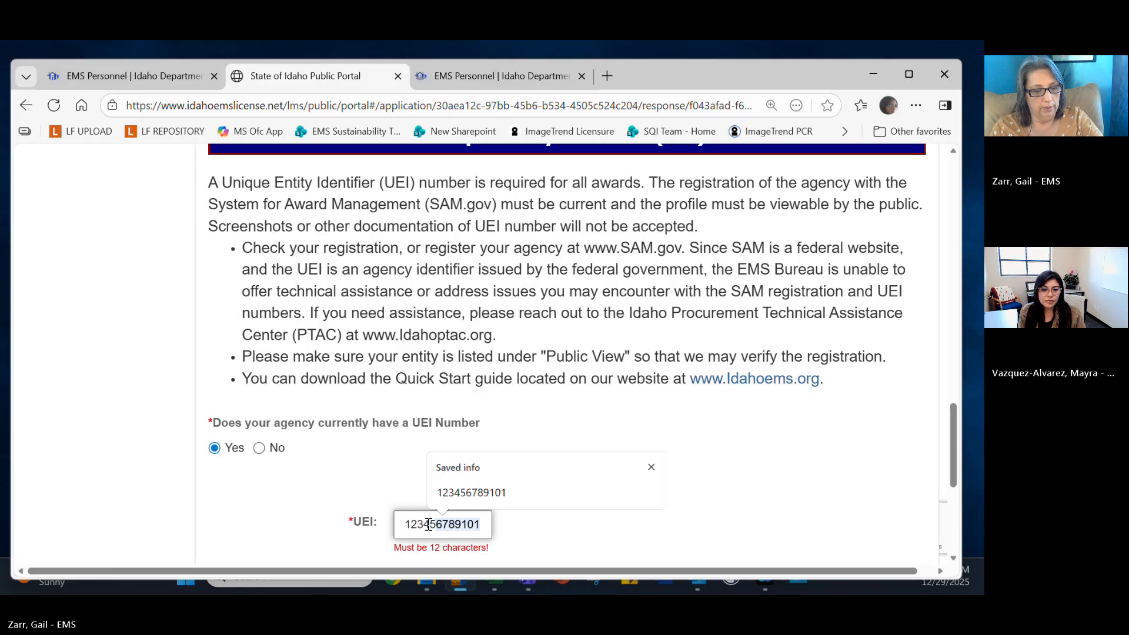
{"action": "type", "text": "9"}
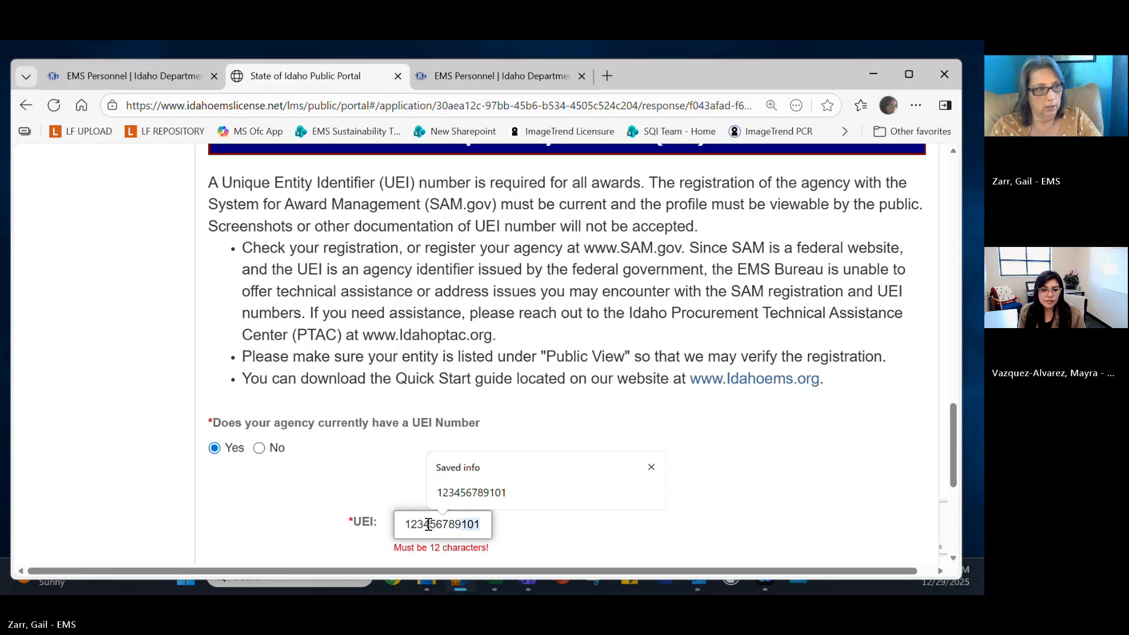
{"action": "type", "text": "20"}
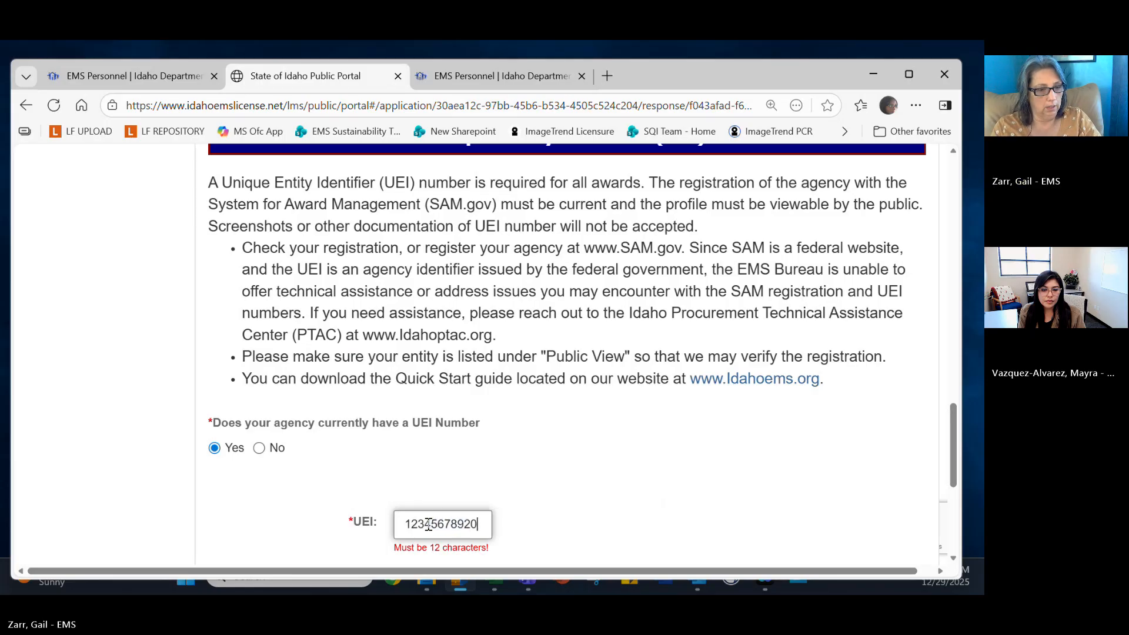
{"action": "type", "text": "9"}
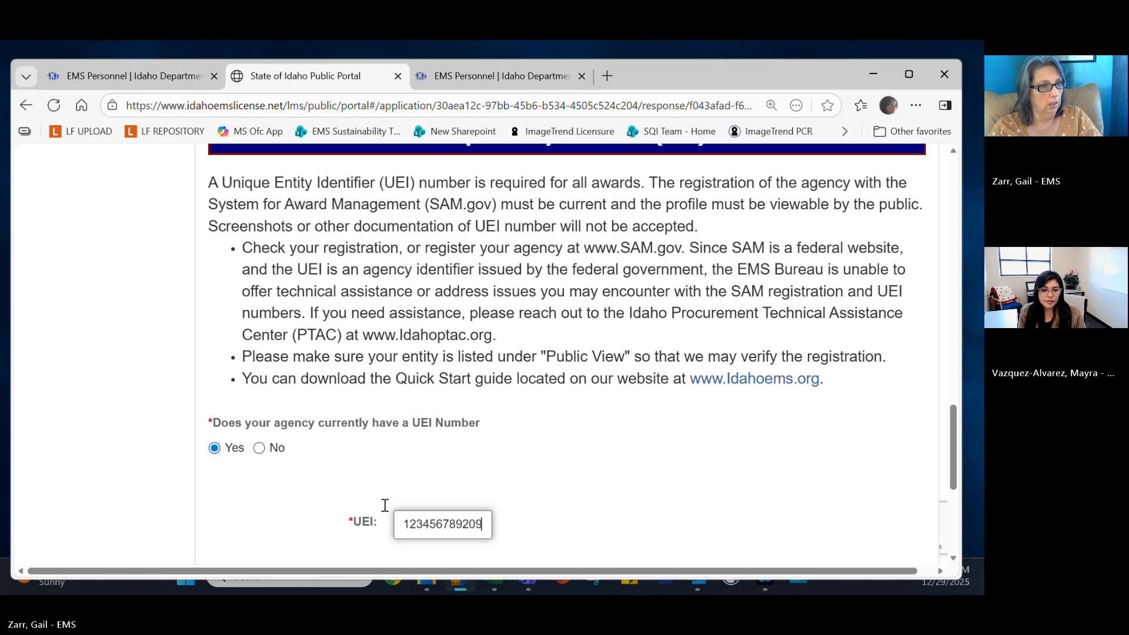
{"action": "scroll", "coordinate": [385, 505], "scroll_direction": "down", "scroll_amount": 4}
Save General Information, answer Yes to the residents/response-area and fiscal-year financials questions, and save.
{"action": "left_click", "coordinate": [218, 388]}
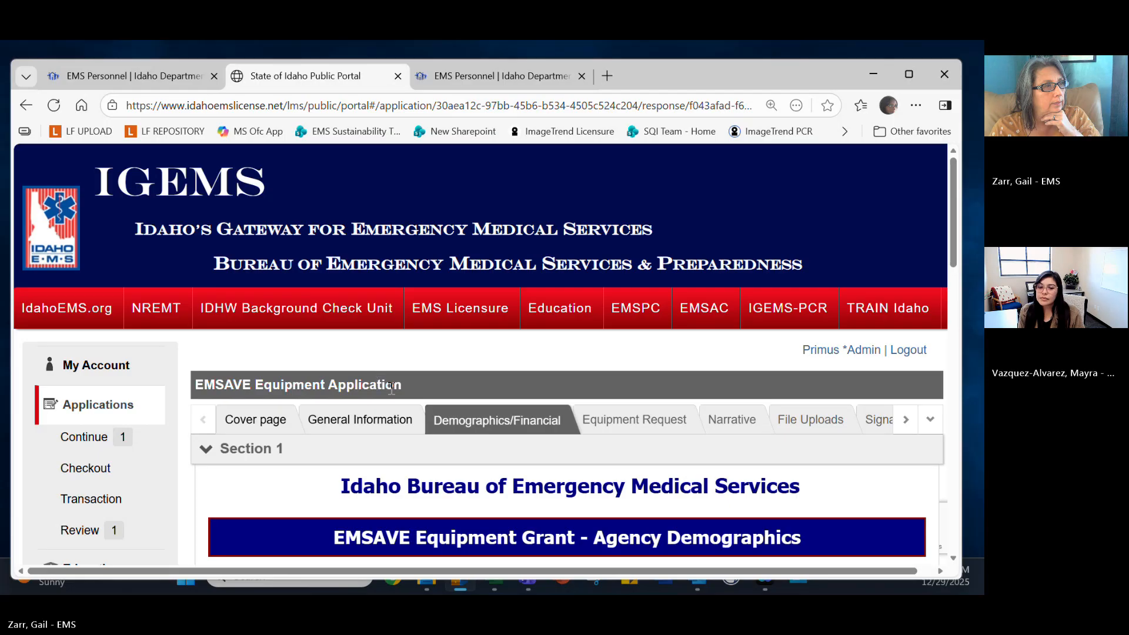
{"action": "scroll", "coordinate": [391, 388], "scroll_direction": "down", "scroll_amount": 6}
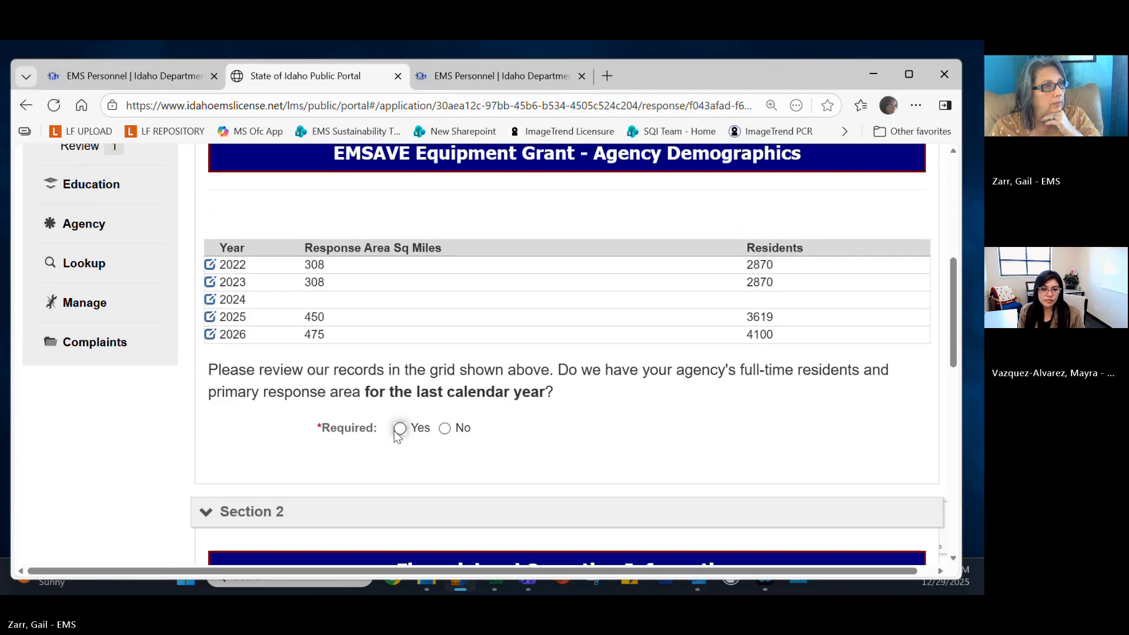
{"action": "left_click", "coordinate": [397, 429]}
{"action": "scroll", "coordinate": [390, 452], "scroll_direction": "down", "scroll_amount": 5}
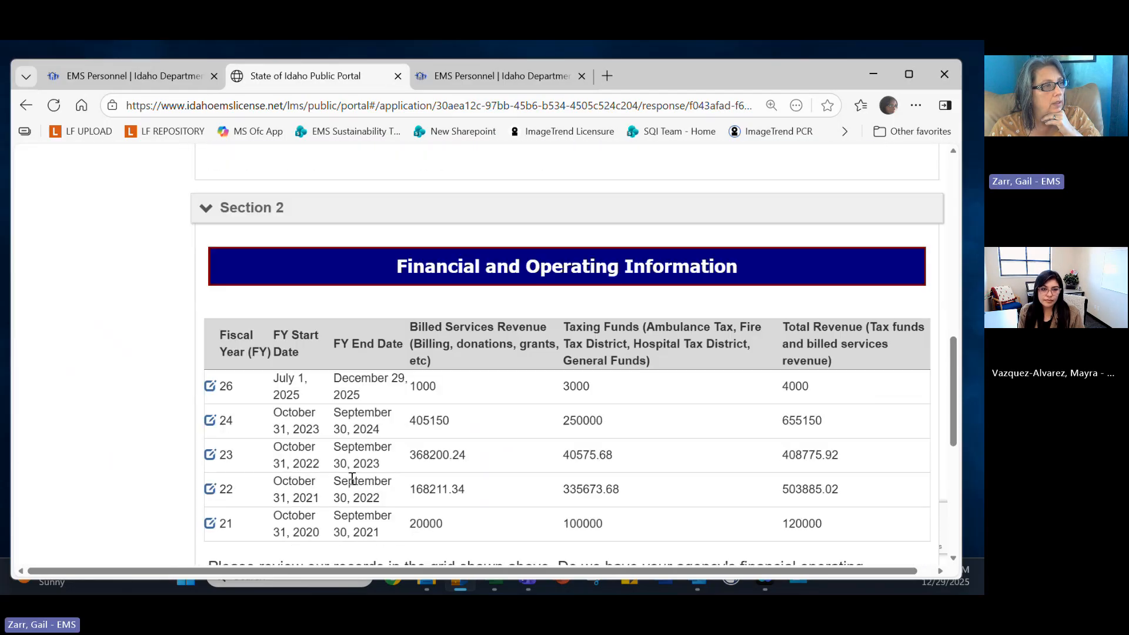
{"action": "scroll", "coordinate": [352, 478], "scroll_direction": "down", "scroll_amount": 4}
{"action": "left_click", "coordinate": [400, 392]}
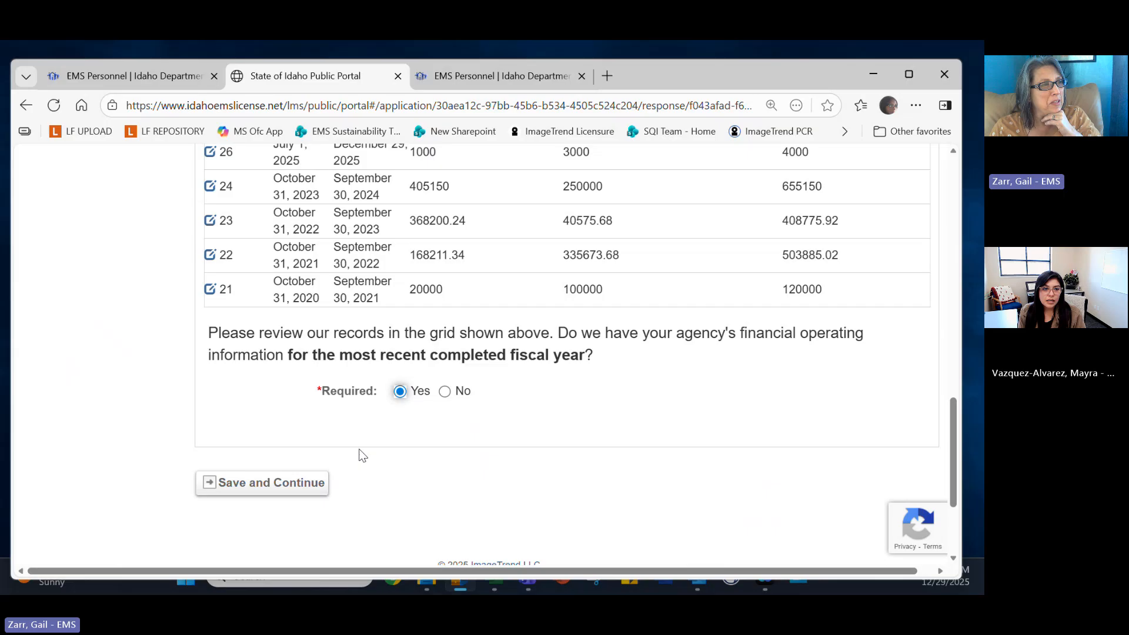
{"action": "left_click", "coordinate": [300, 494]}
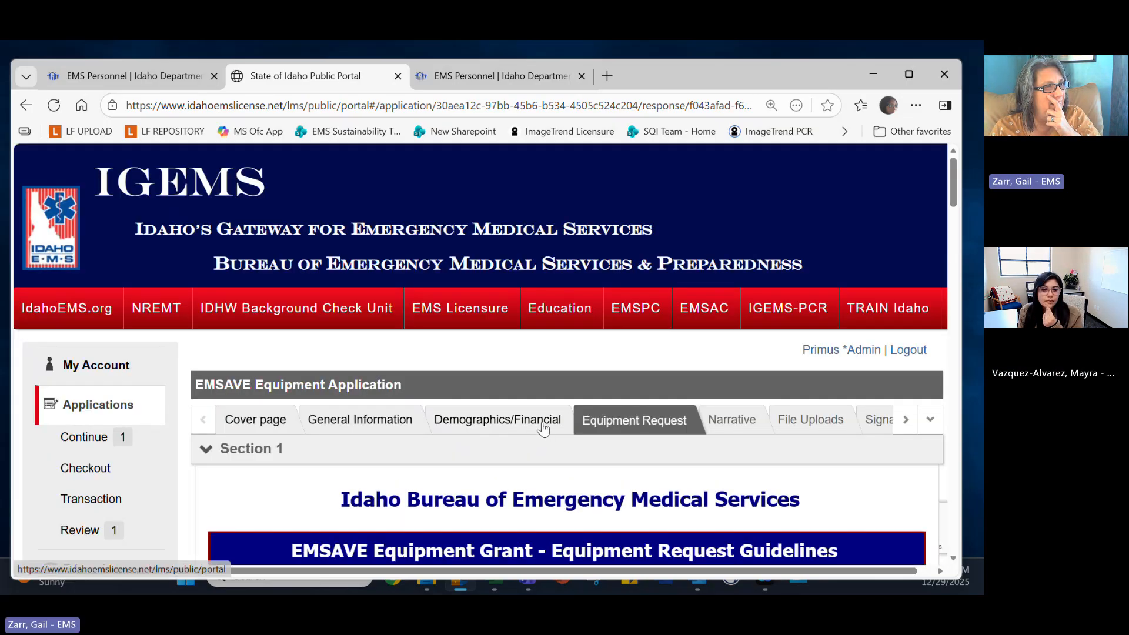
{"action": "scroll", "coordinate": [585, 301], "scroll_direction": "down", "scroll_amount": 10}
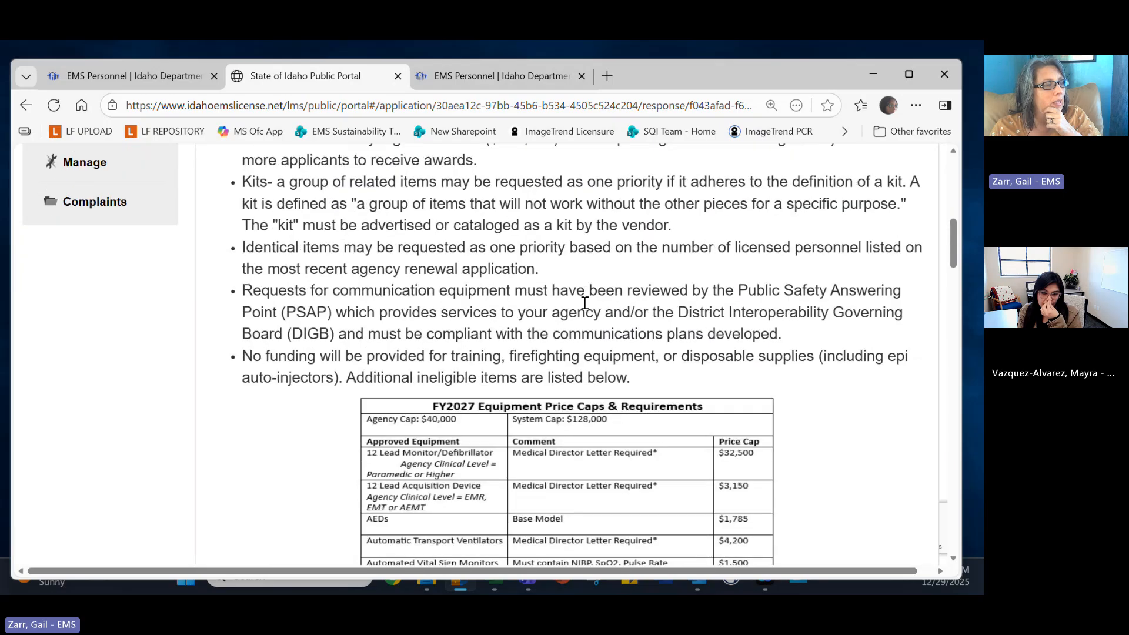
{"action": "scroll", "coordinate": [585, 303], "scroll_direction": "down", "scroll_amount": 4}
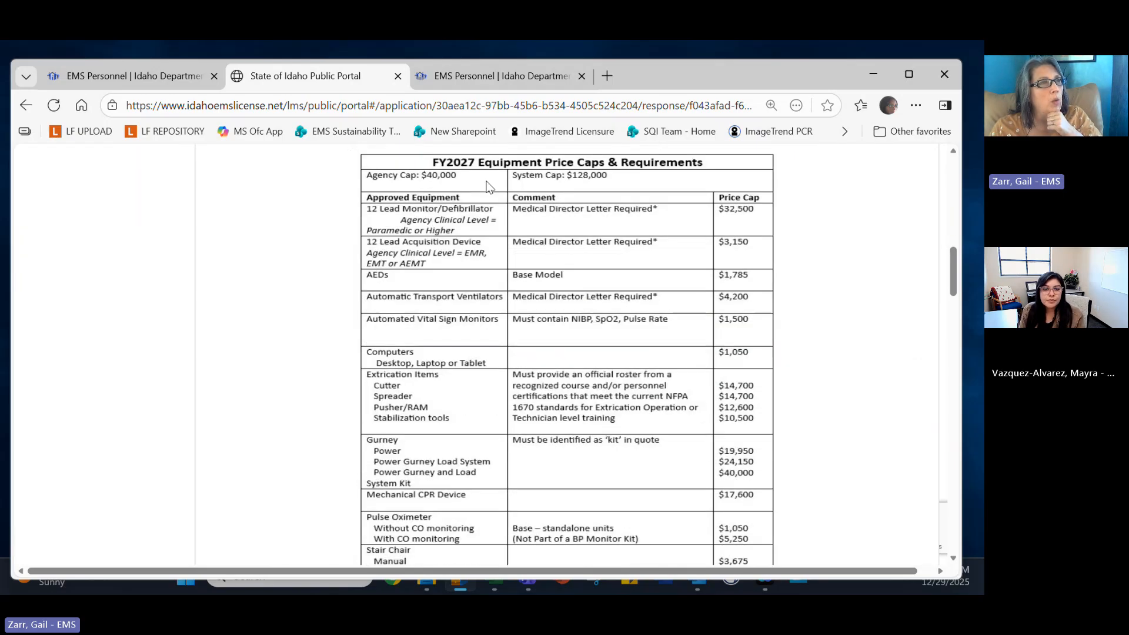
{"action": "scroll", "coordinate": [632, 287], "scroll_direction": "down", "scroll_amount": 15}
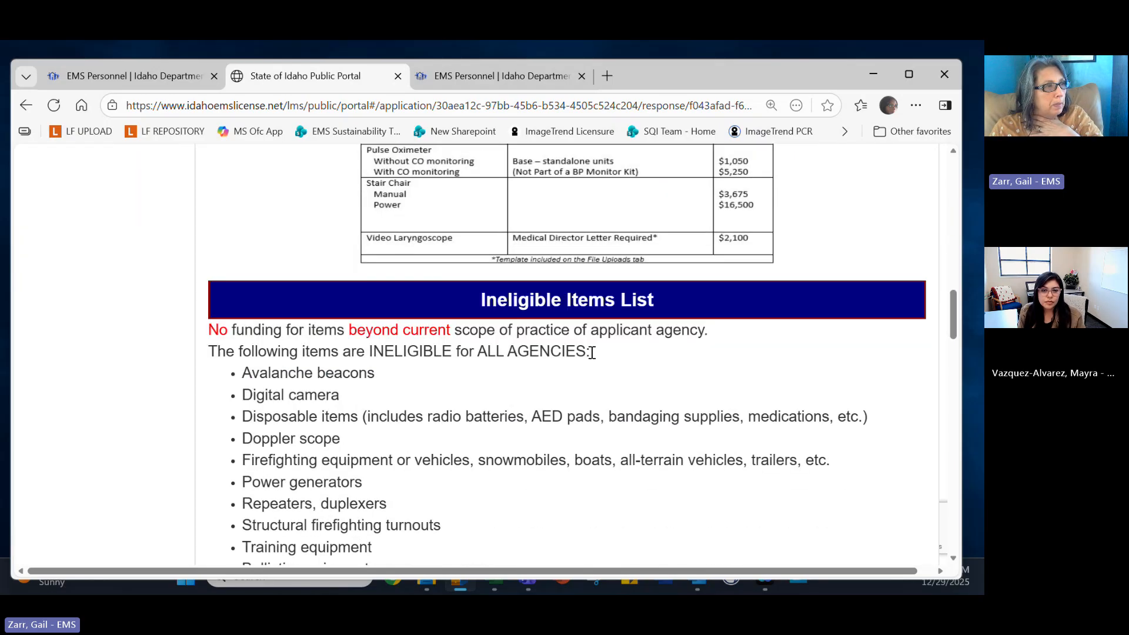
{"action": "scroll", "coordinate": [593, 357], "scroll_direction": "down", "scroll_amount": 3}
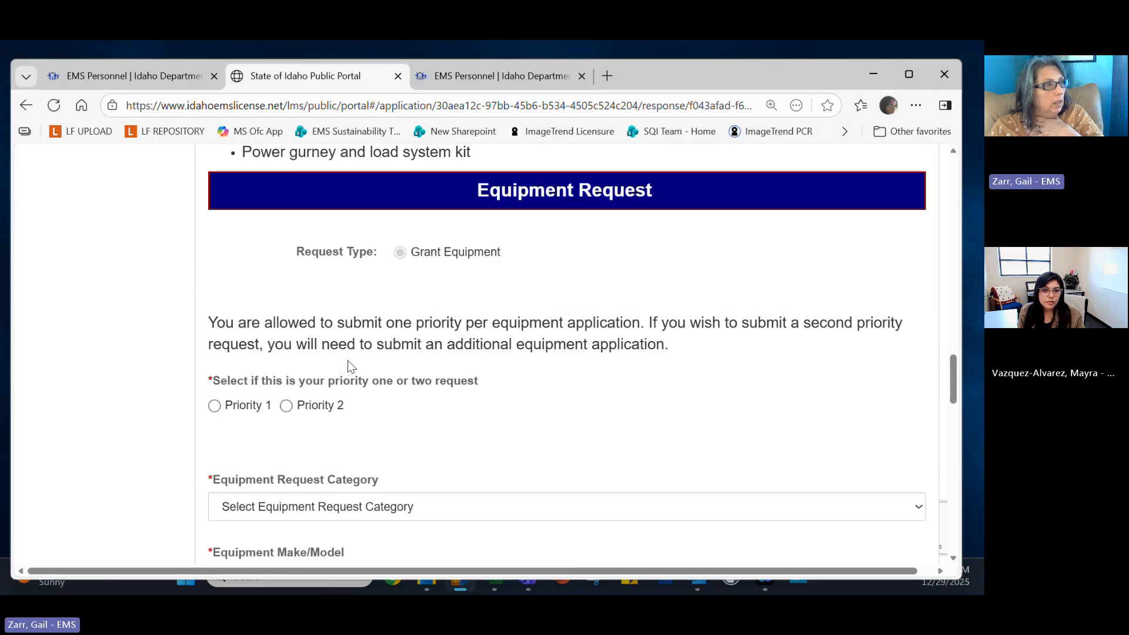
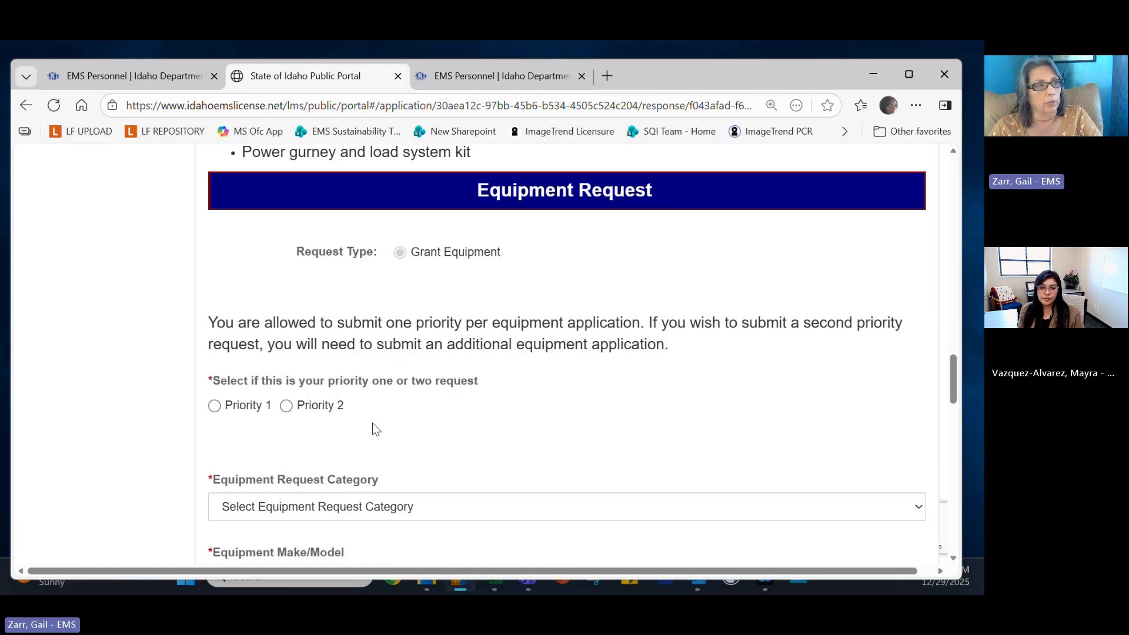
Choose Patient Moving/Transport Equipment as the category and autofill make/model with Stair Chair - Power.
{"action": "scroll", "coordinate": [372, 423], "scroll_direction": "down", "scroll_amount": 1}
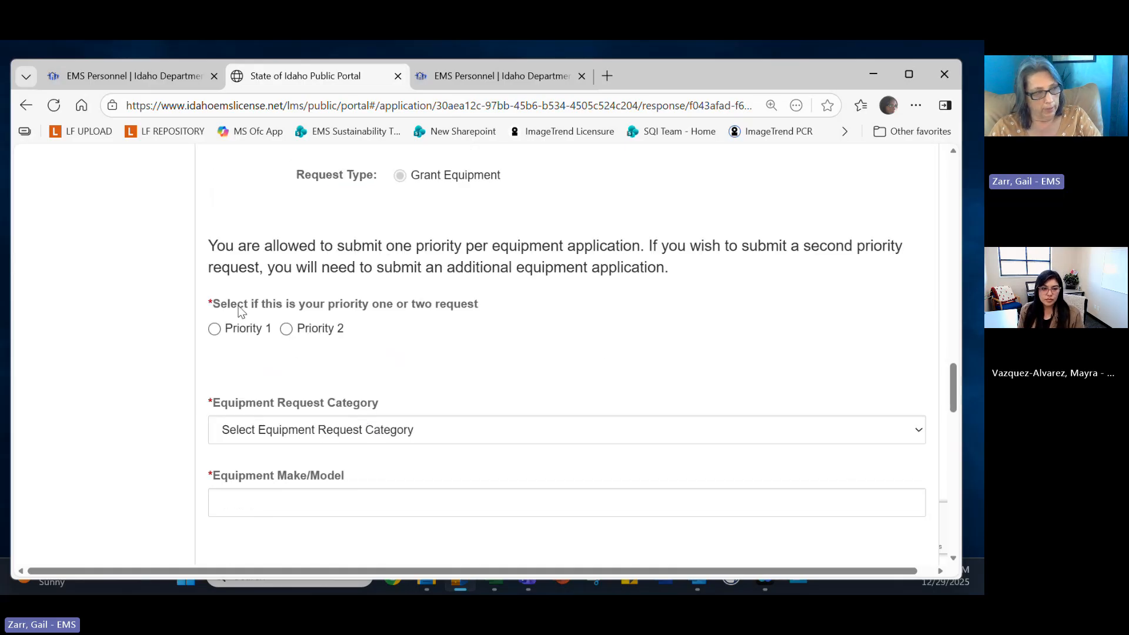
{"action": "left_click", "coordinate": [918, 431]}
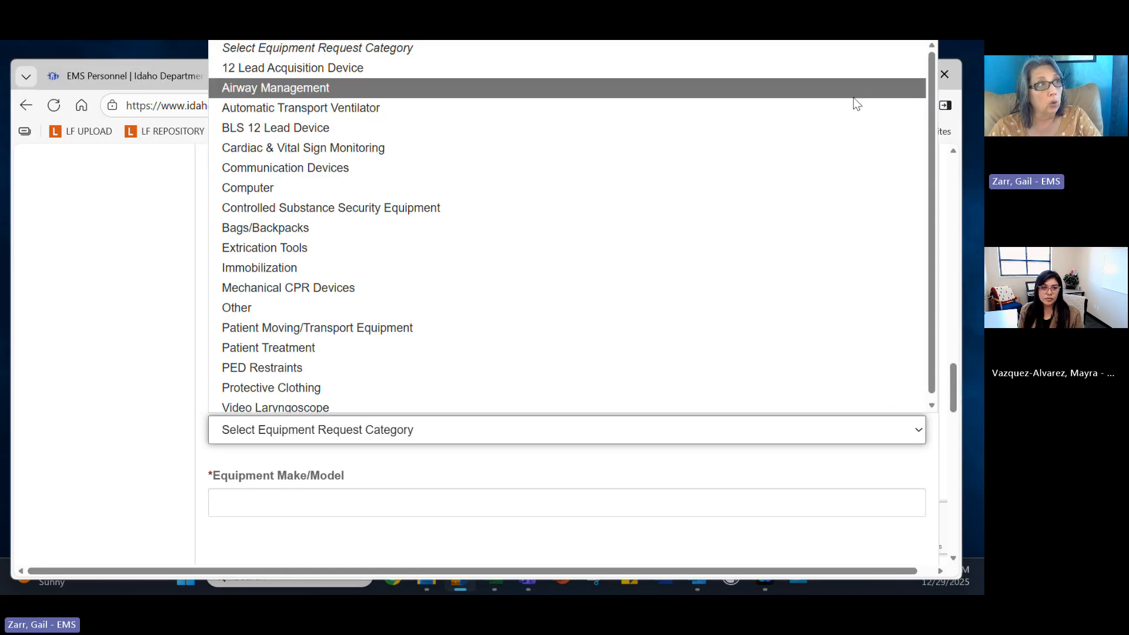
{"action": "left_click", "coordinate": [792, 438]}
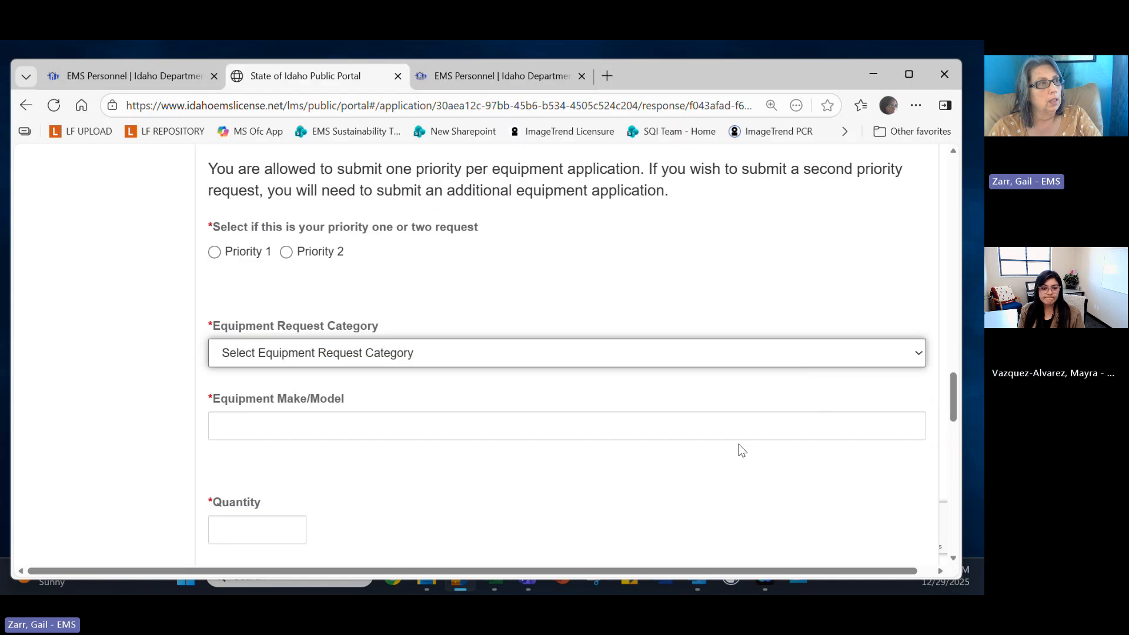
{"action": "left_click", "coordinate": [689, 433]}
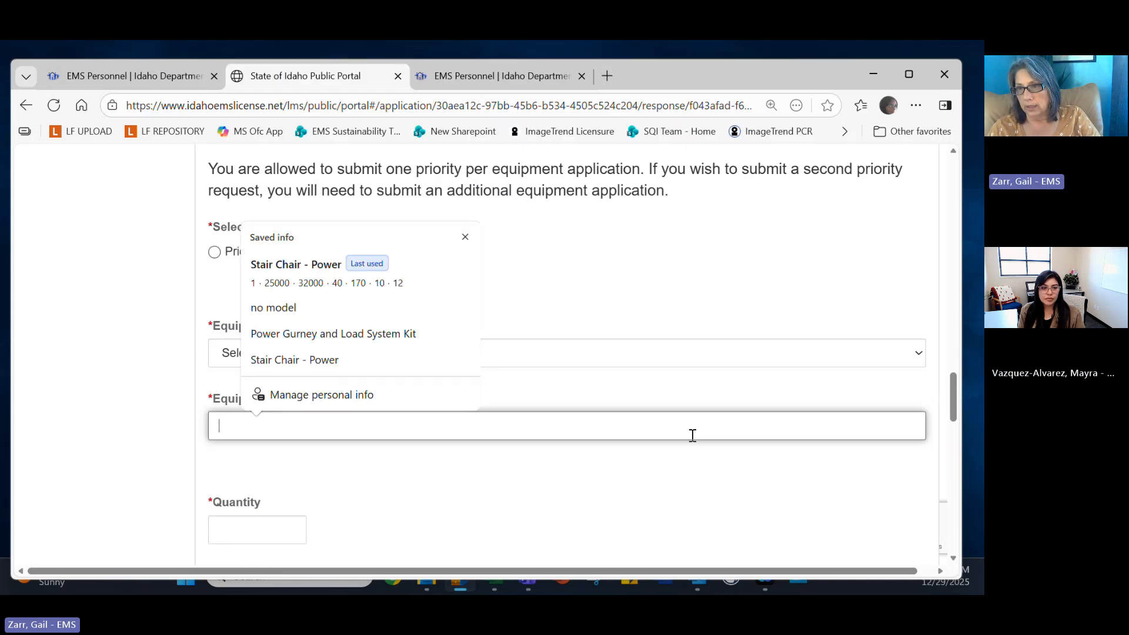
{"action": "left_click", "coordinate": [631, 478]}
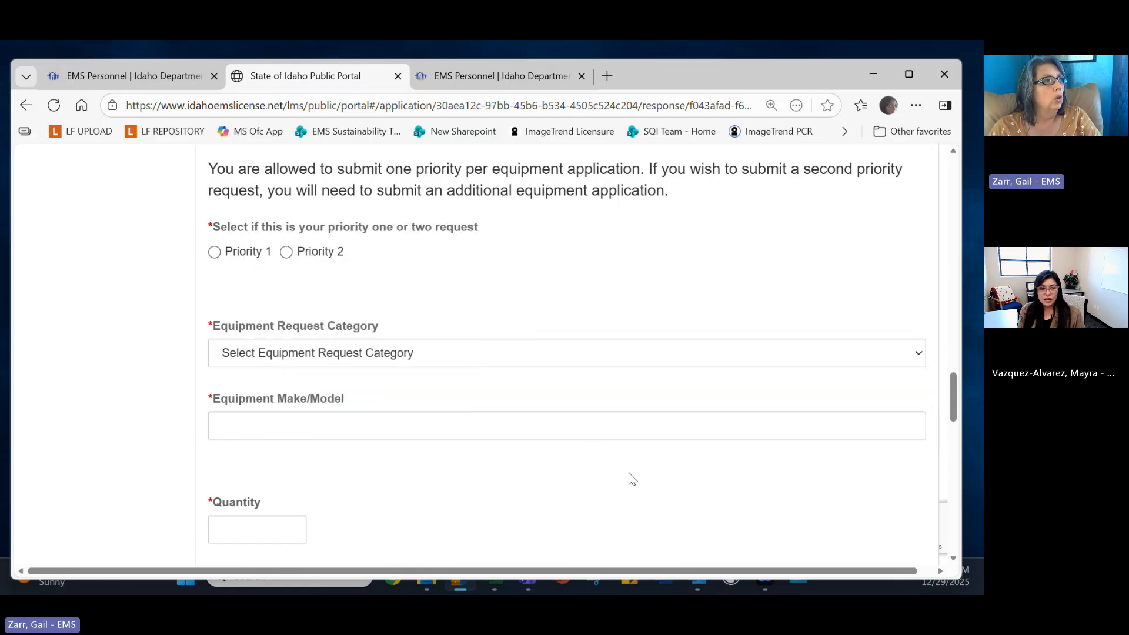
{"action": "left_click", "coordinate": [914, 353]}
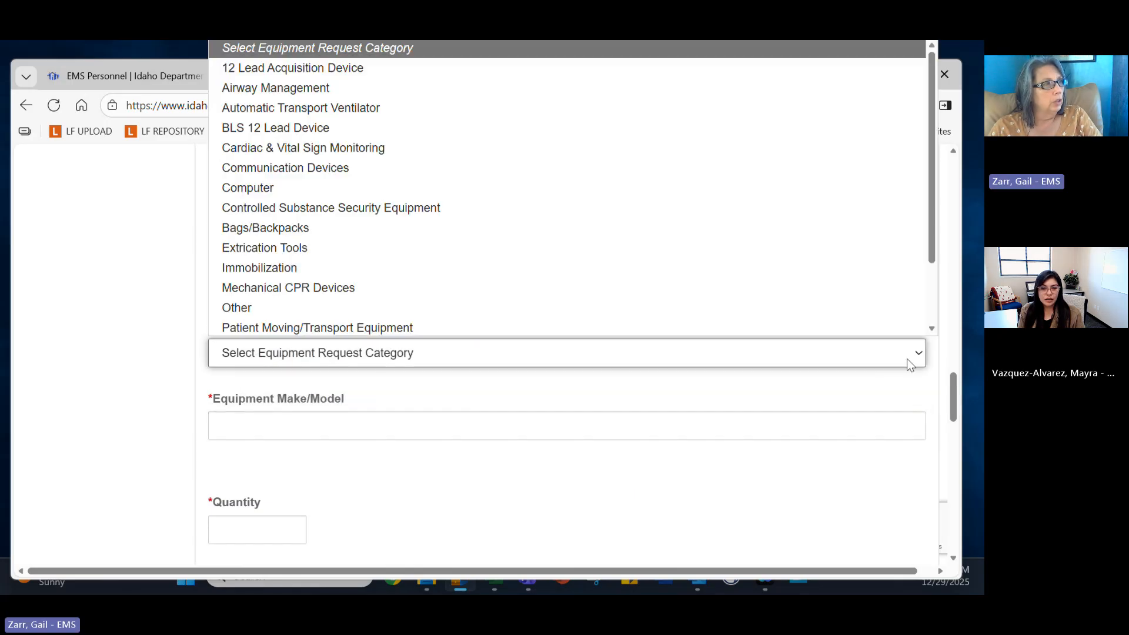
{"action": "left_click", "coordinate": [484, 327]}
{"action": "left_click", "coordinate": [449, 419]}
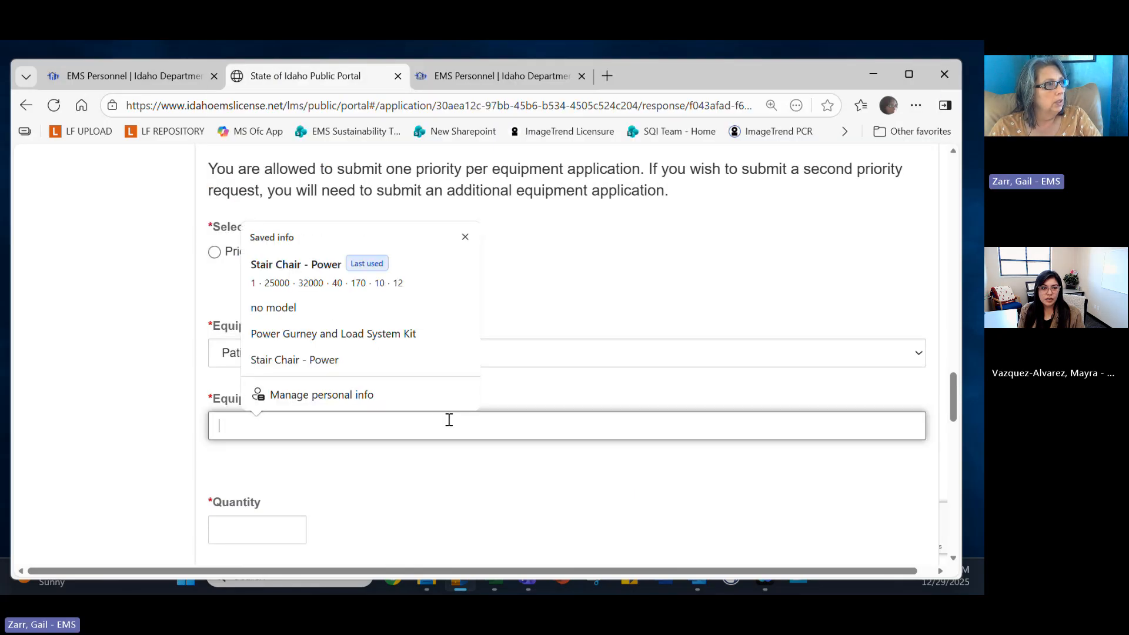
{"action": "left_click", "coordinate": [344, 360]}
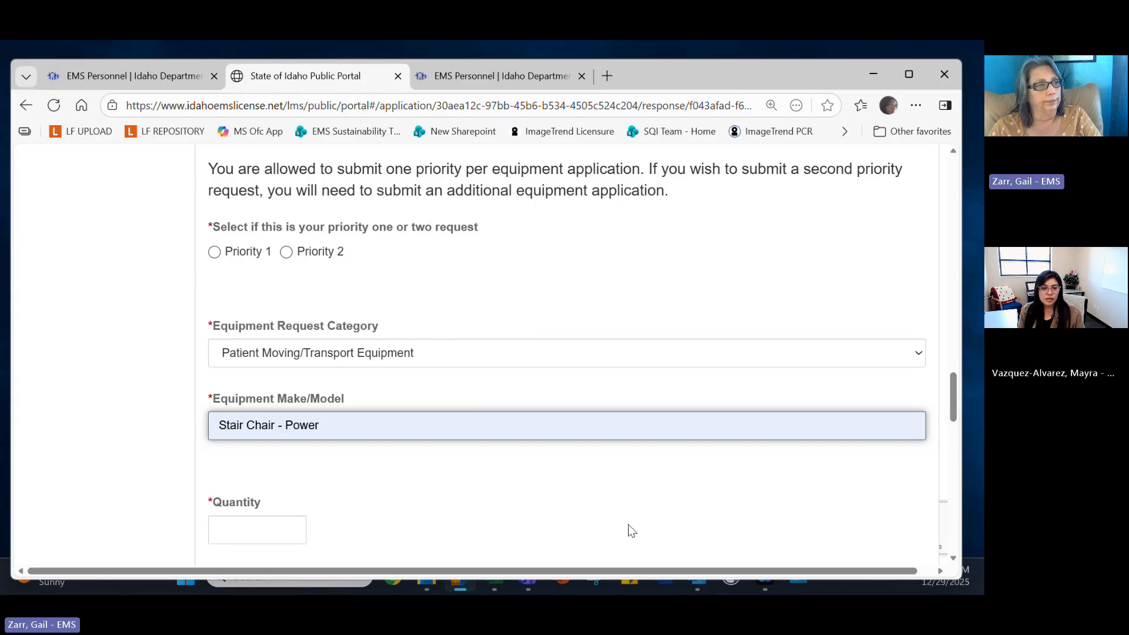
Mark the request as Priority 1 with a quantity of 5.
{"action": "scroll", "coordinate": [606, 503], "scroll_direction": "down", "scroll_amount": 3}
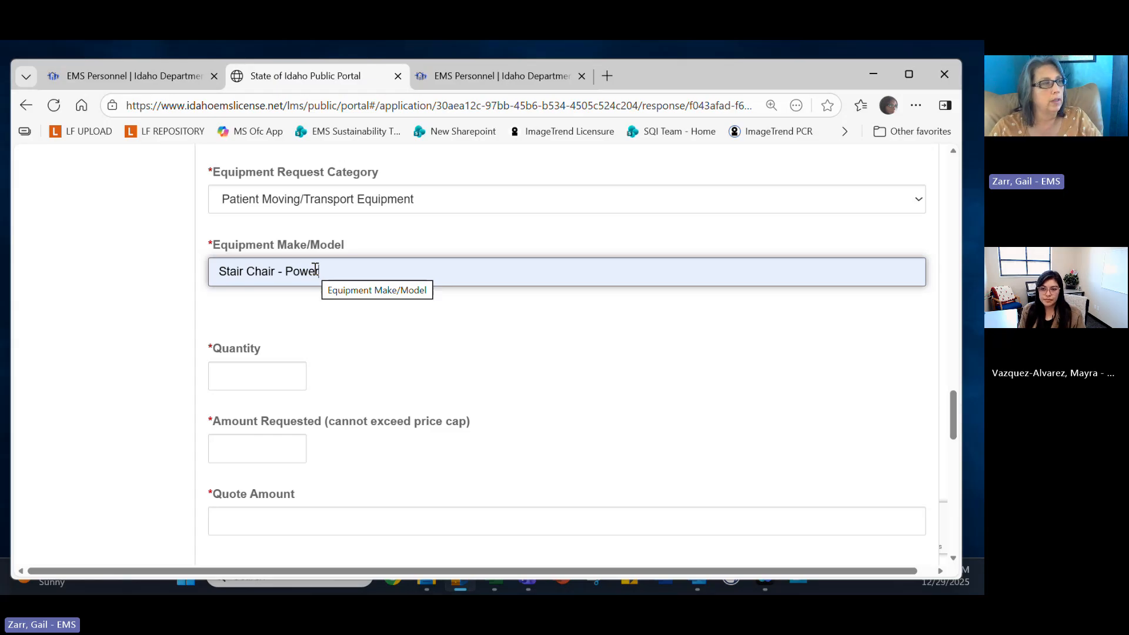
{"action": "left_click", "coordinate": [302, 375]}
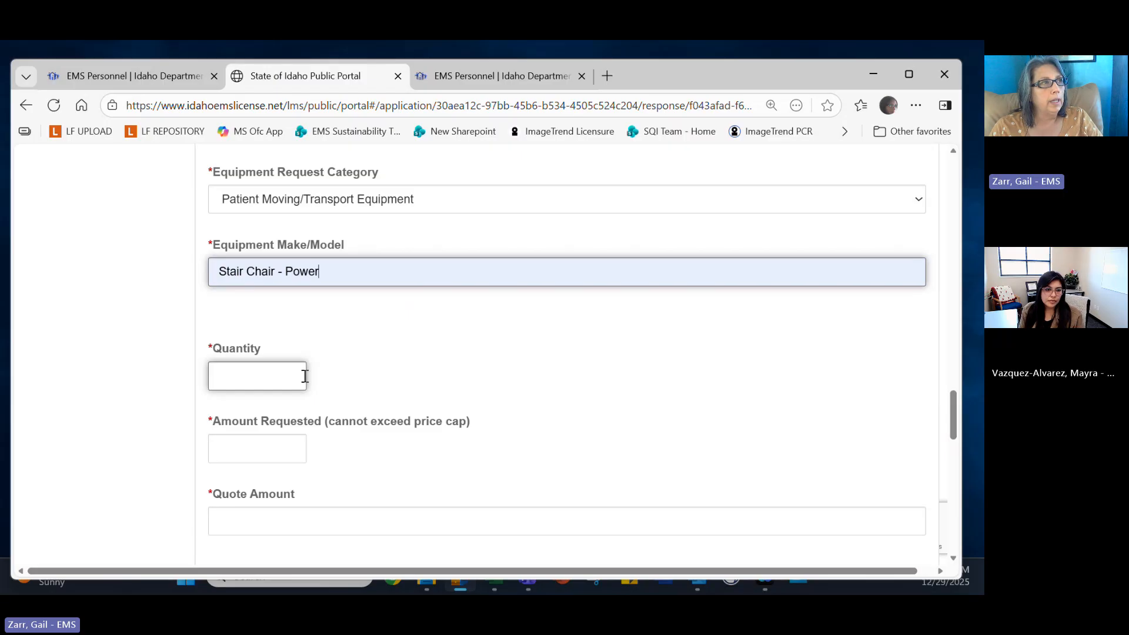
{"action": "scroll", "coordinate": [305, 375], "scroll_direction": "up", "scroll_amount": 1}
{"action": "scroll", "coordinate": [303, 374], "scroll_direction": "up", "scroll_amount": 1}
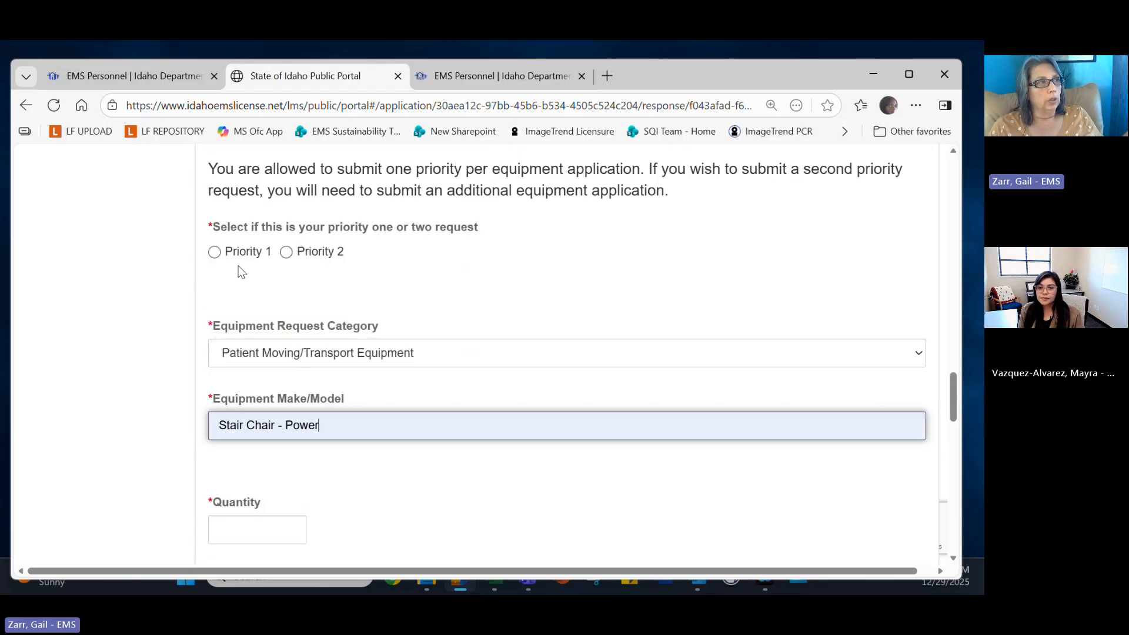
{"action": "left_click", "coordinate": [224, 259]}
{"action": "scroll", "coordinate": [324, 499], "scroll_direction": "down", "scroll_amount": 2}
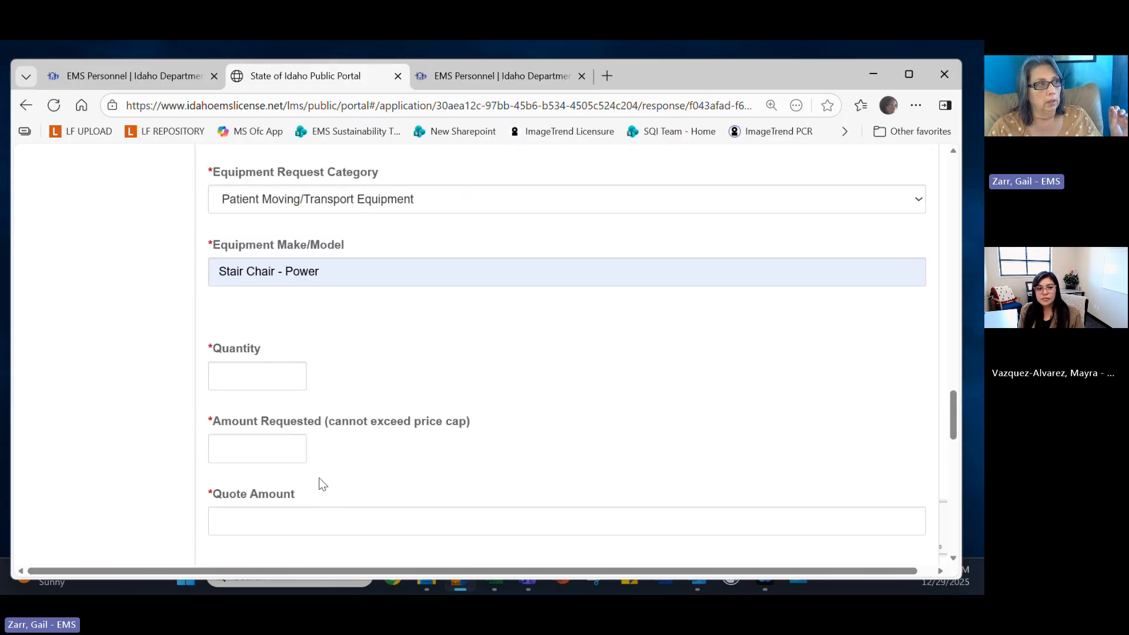
{"action": "left_click", "coordinate": [276, 383]}
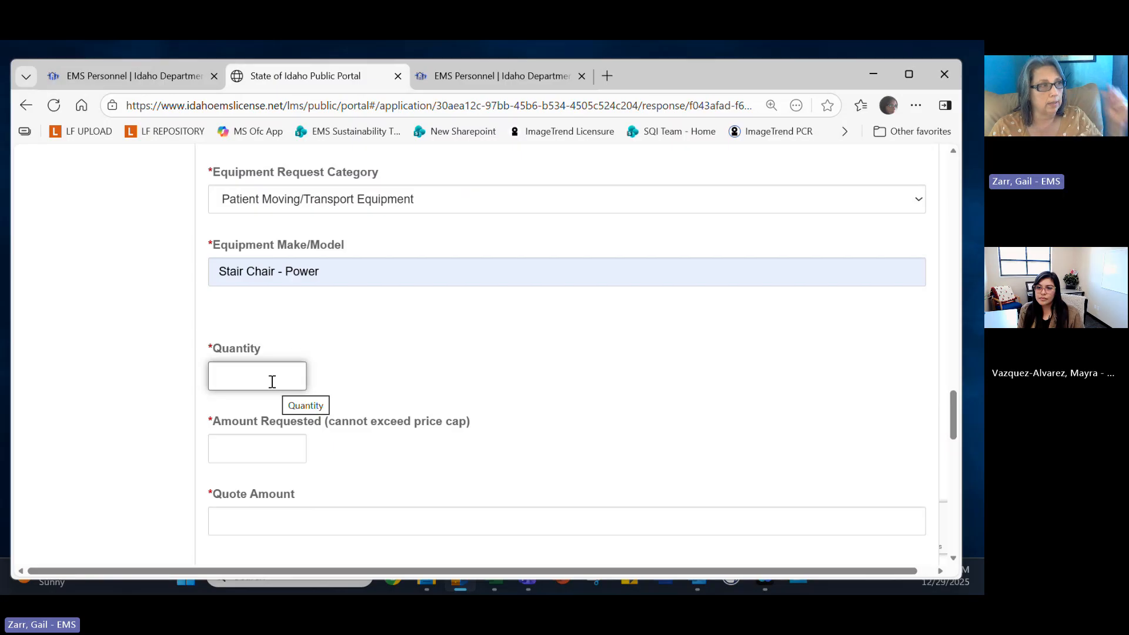
{"action": "left_click", "coordinate": [271, 382]}
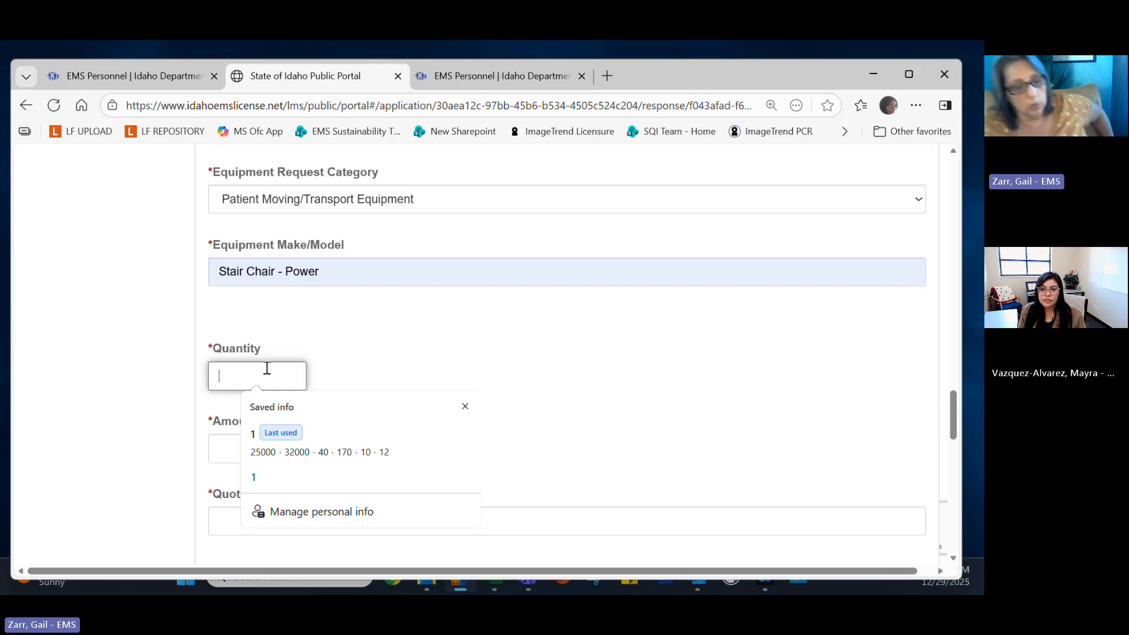
{"action": "type", "text": "5"}
{"action": "left_click", "coordinate": [346, 366]}
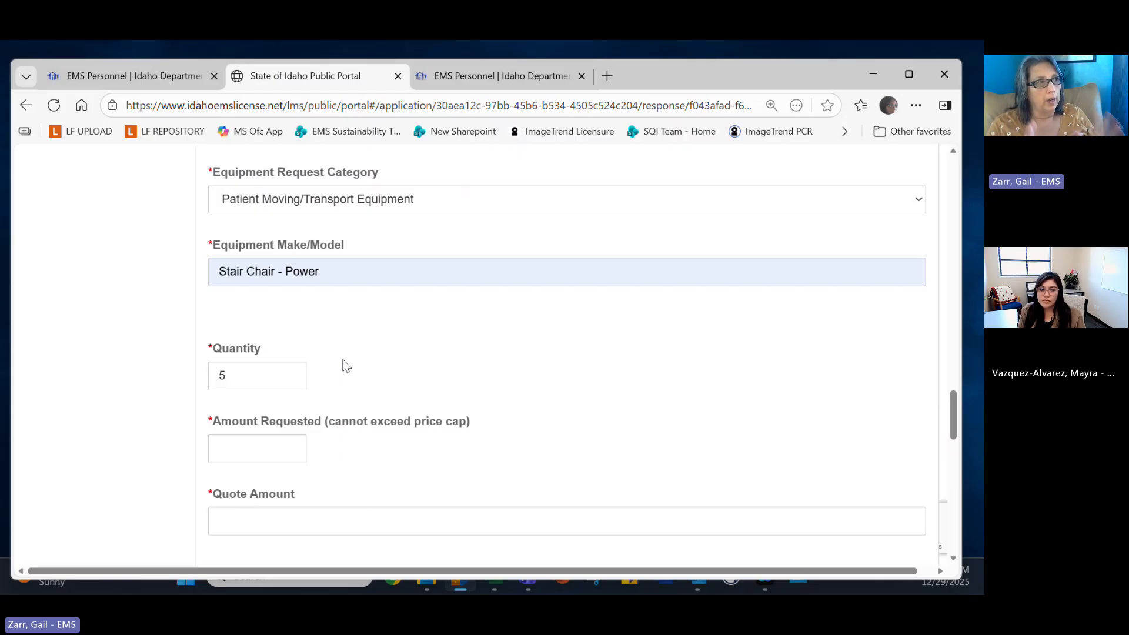
Fill Amount Requested with 10000.50 and Quote Amount with 25000.30 from saved entries.
{"action": "scroll", "coordinate": [345, 366], "scroll_direction": "down", "scroll_amount": 1}
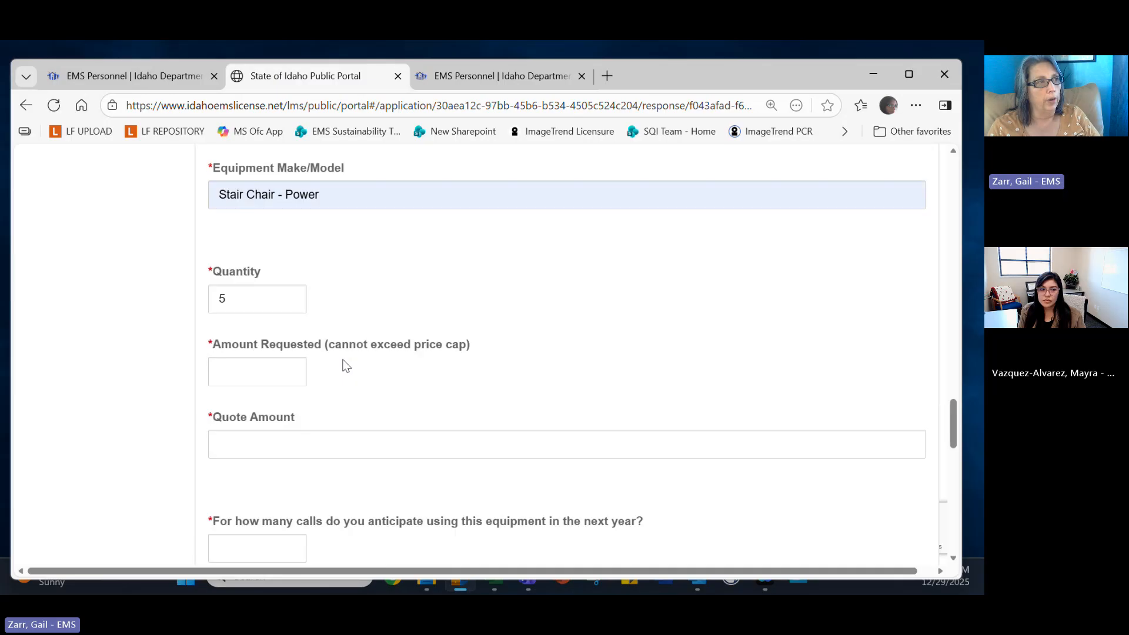
{"action": "left_click", "coordinate": [245, 383]}
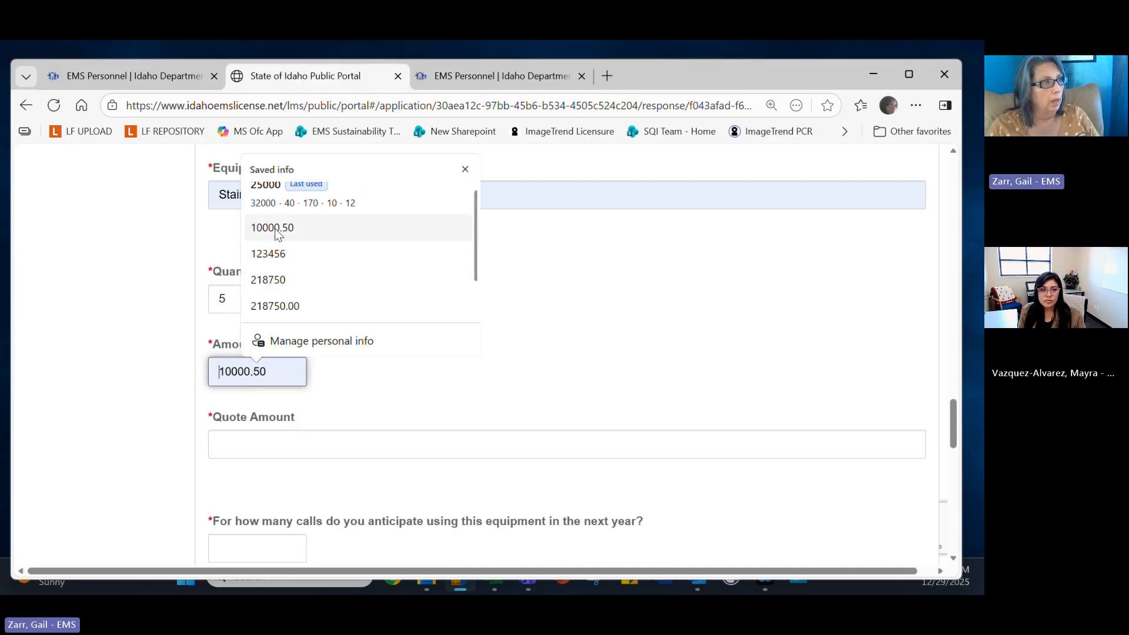
{"action": "left_click", "coordinate": [276, 228]}
{"action": "left_click", "coordinate": [319, 435]}
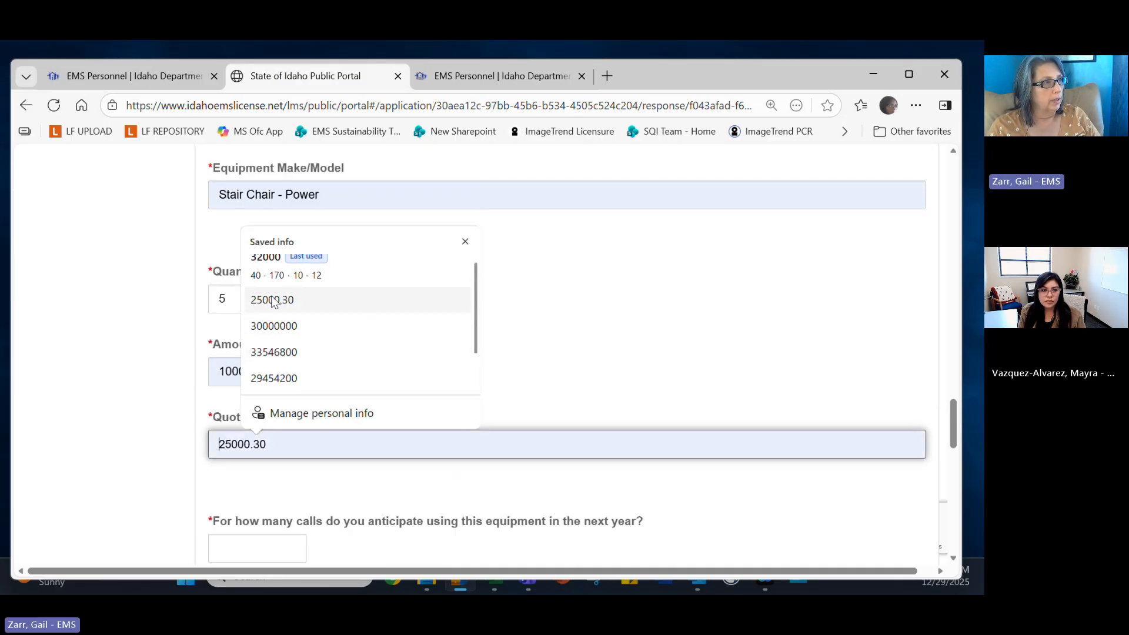
{"action": "left_click", "coordinate": [274, 299]}
{"action": "scroll", "coordinate": [325, 411], "scroll_direction": "down", "scroll_amount": 5}
{"action": "left_click", "coordinate": [249, 242]}
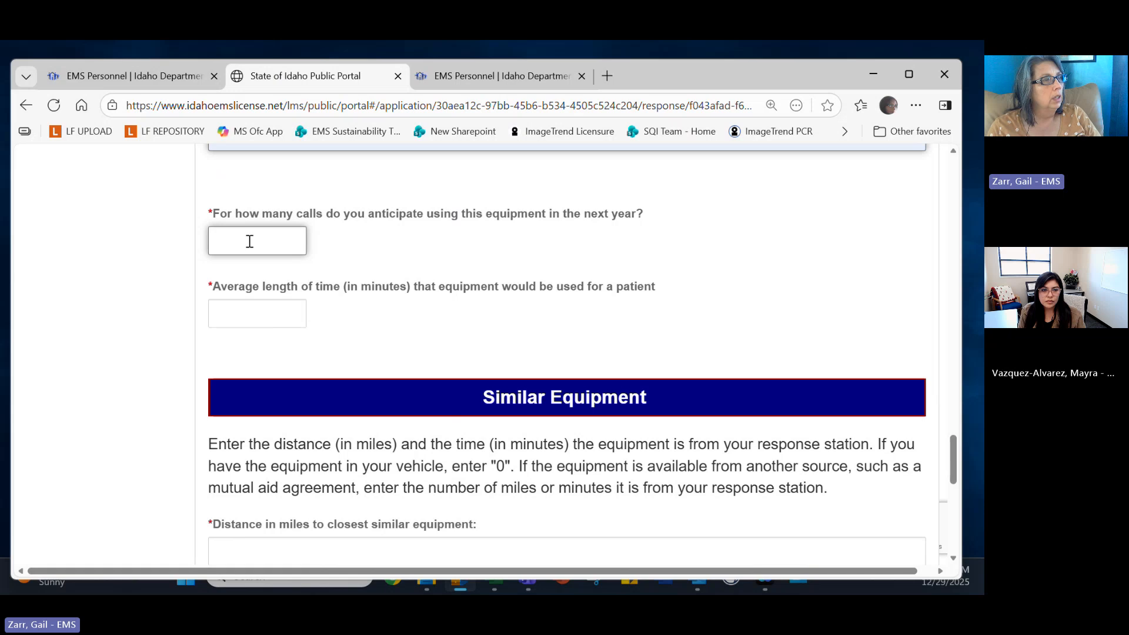
Autofill 40 calls, 170 minutes, and closest similar equipment at 10 miles and 12 minutes.
{"action": "left_click", "coordinate": [763, 281]}
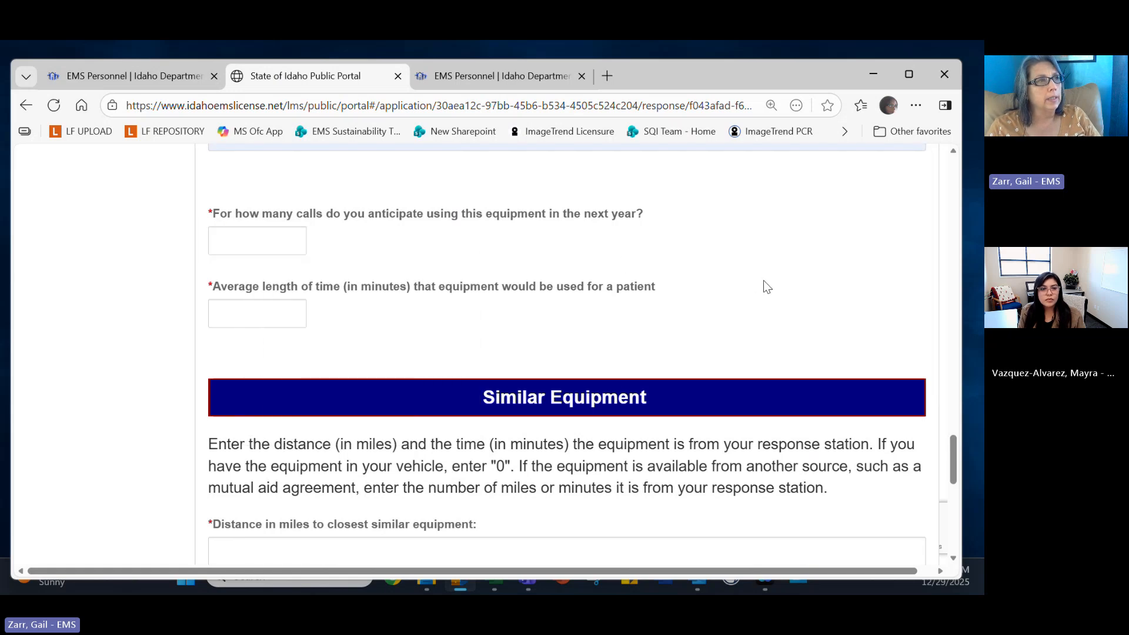
{"action": "left_click", "coordinate": [233, 245]}
{"action": "left_click", "coordinate": [261, 308]}
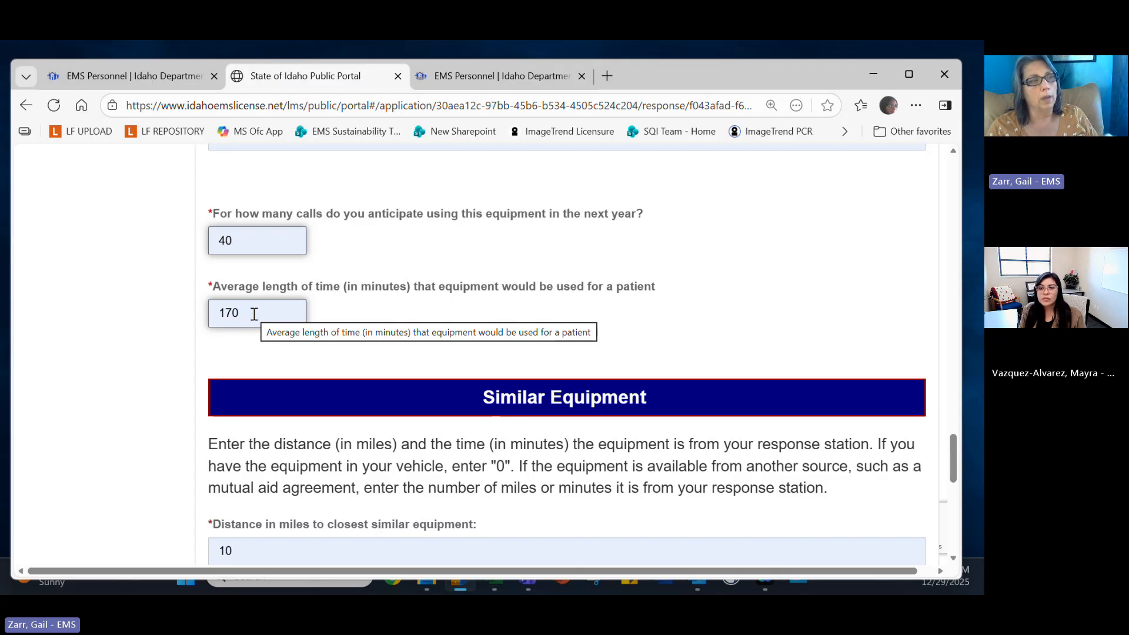
{"action": "scroll", "coordinate": [250, 317], "scroll_direction": "down", "scroll_amount": 3}
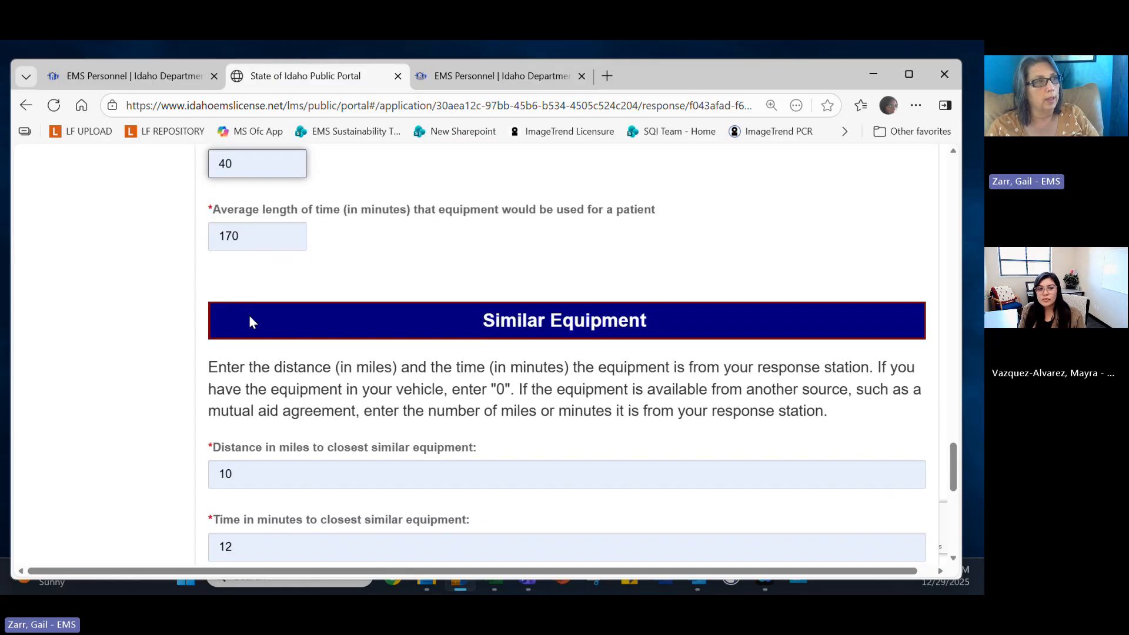
{"action": "scroll", "coordinate": [262, 331], "scroll_direction": "down", "scroll_amount": 1}
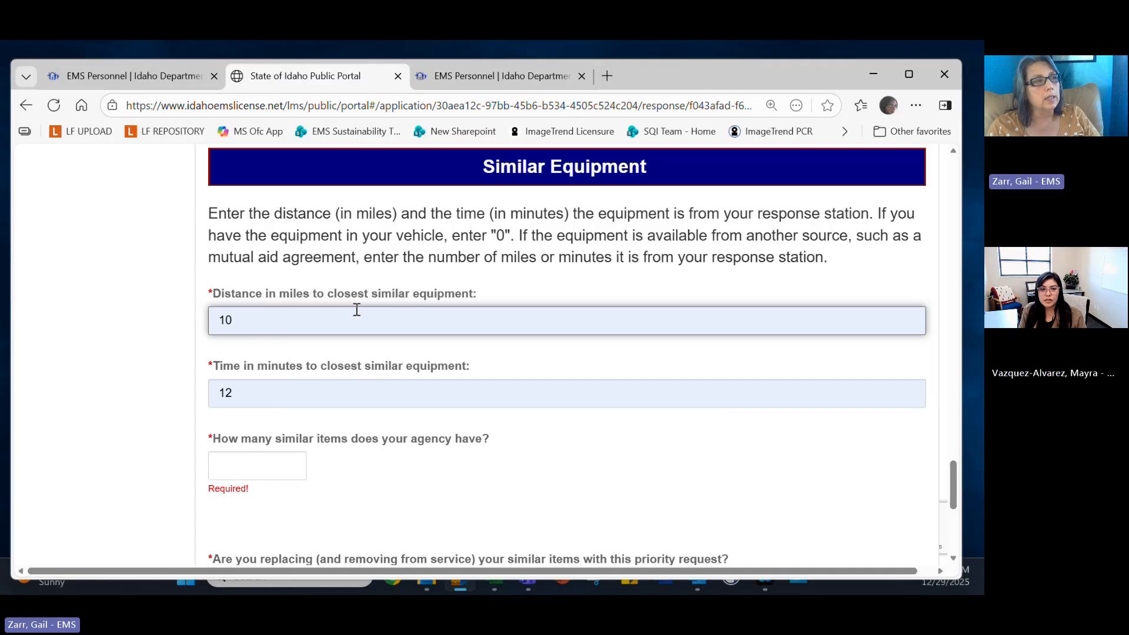
{"action": "left_click", "coordinate": [233, 392]}
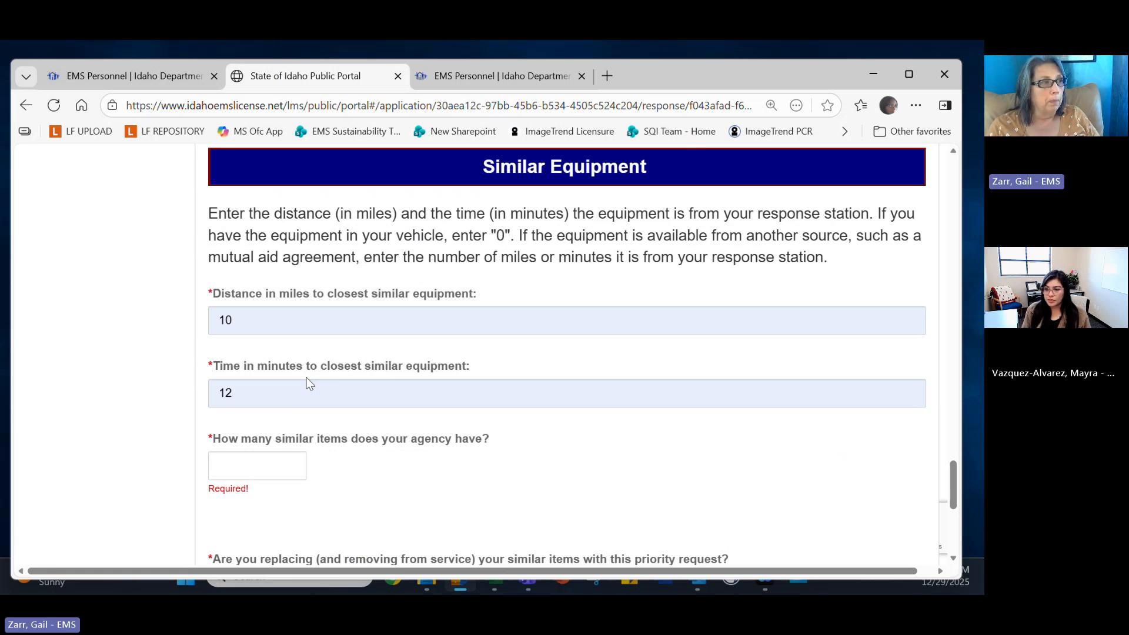
Enter 4 as the number of similar items the agency already has.
{"action": "left_click", "coordinate": [304, 462]}
{"action": "left_click", "coordinate": [297, 466]}
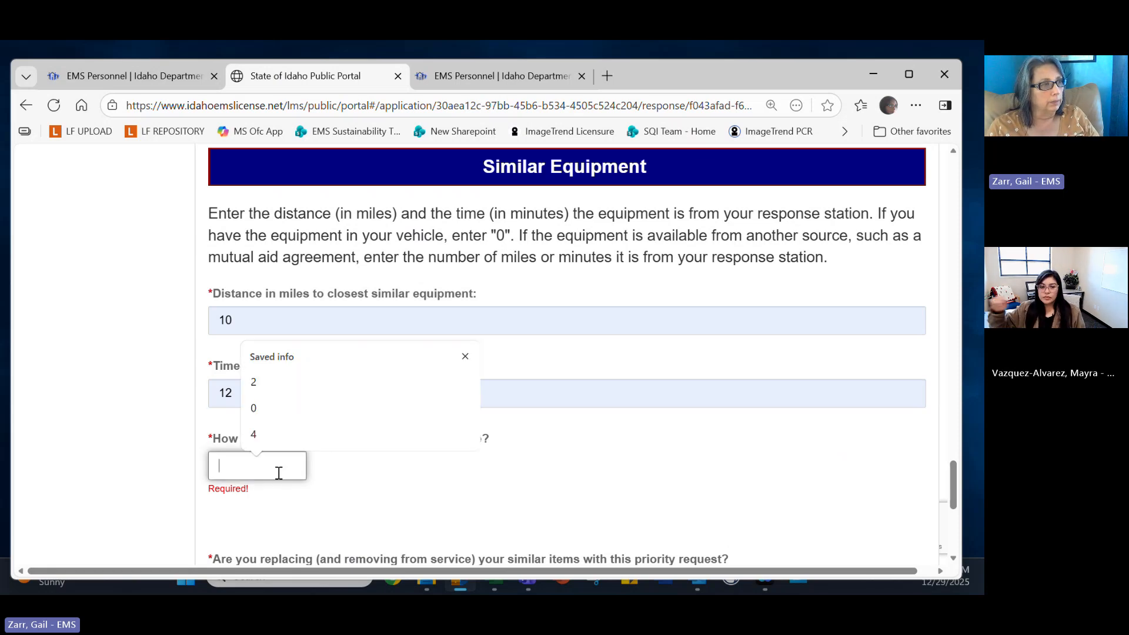
{"action": "left_click", "coordinate": [426, 498]}
{"action": "scroll", "coordinate": [426, 499], "scroll_direction": "down", "scroll_amount": 3}
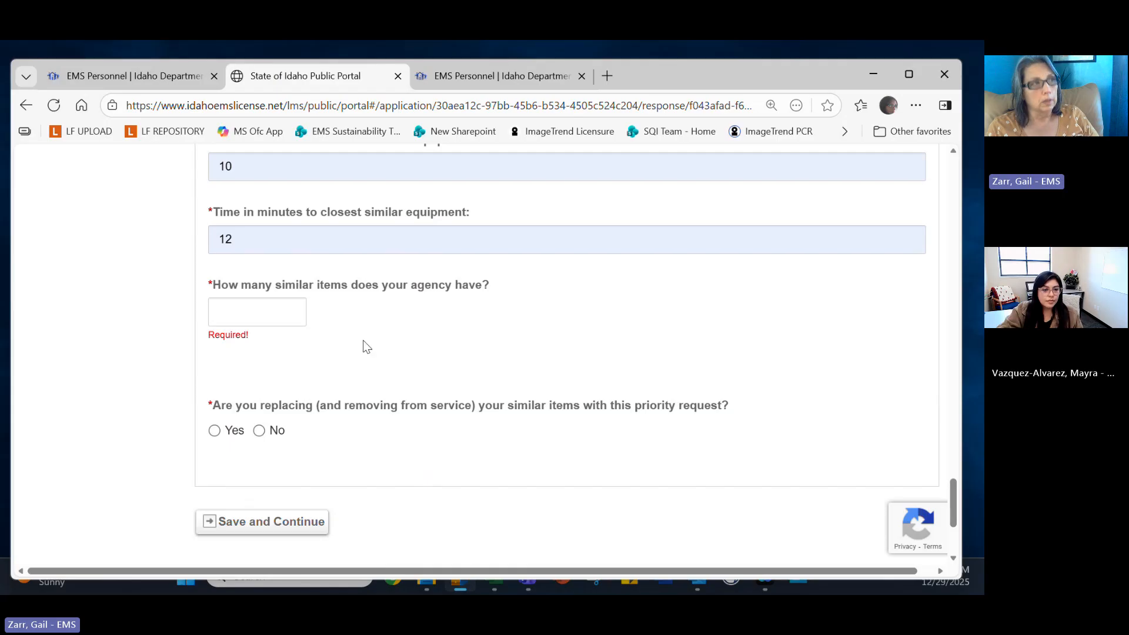
{"action": "left_click", "coordinate": [263, 313]}
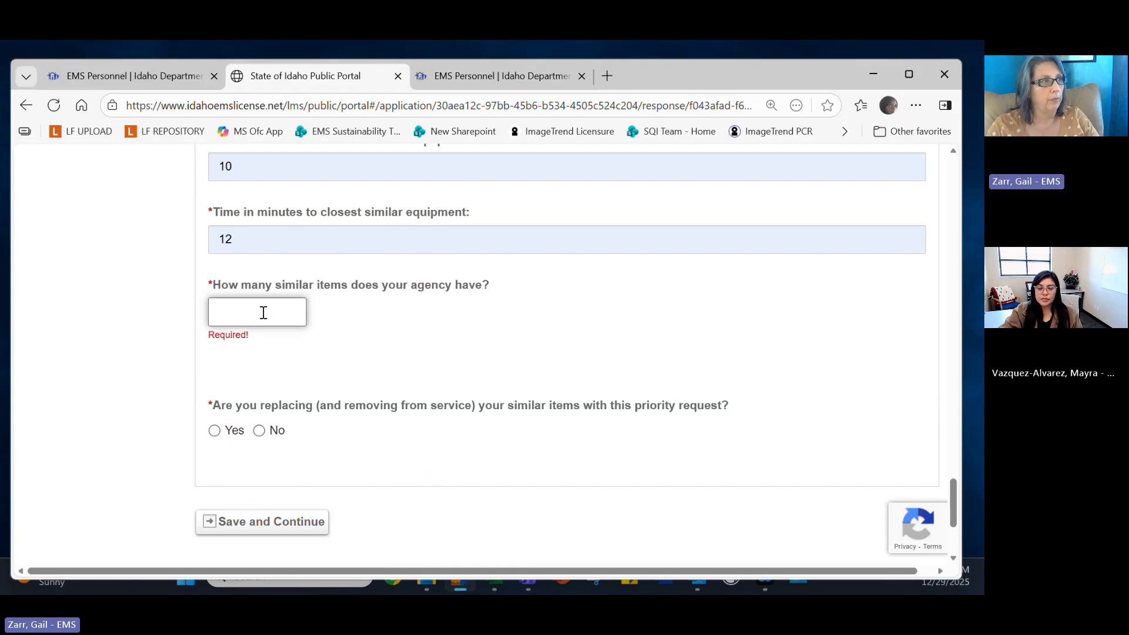
{"action": "type", "text": "4"}
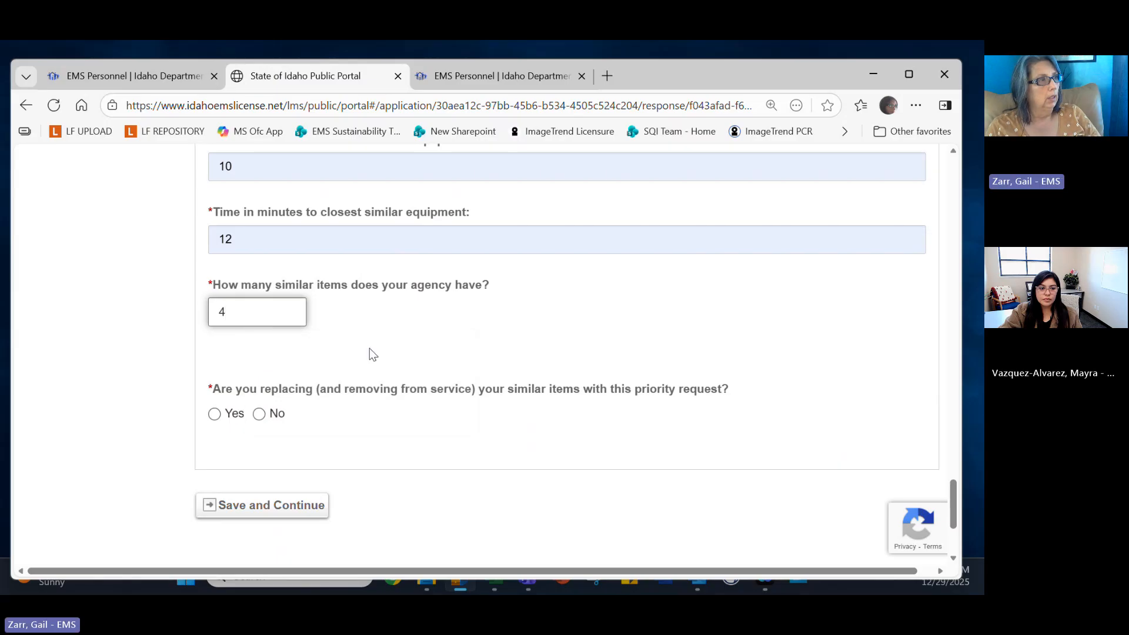
Answer No to replacing the similar items and save, continuing to the Narrative page.
{"action": "left_click", "coordinate": [214, 414]}
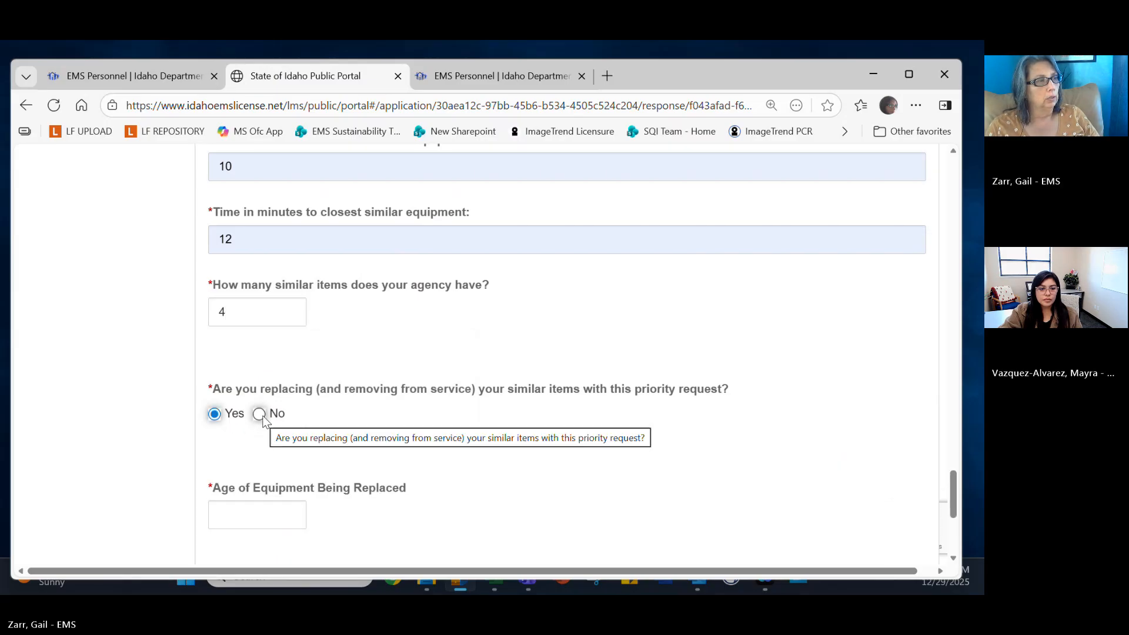
{"action": "left_click", "coordinate": [259, 414]}
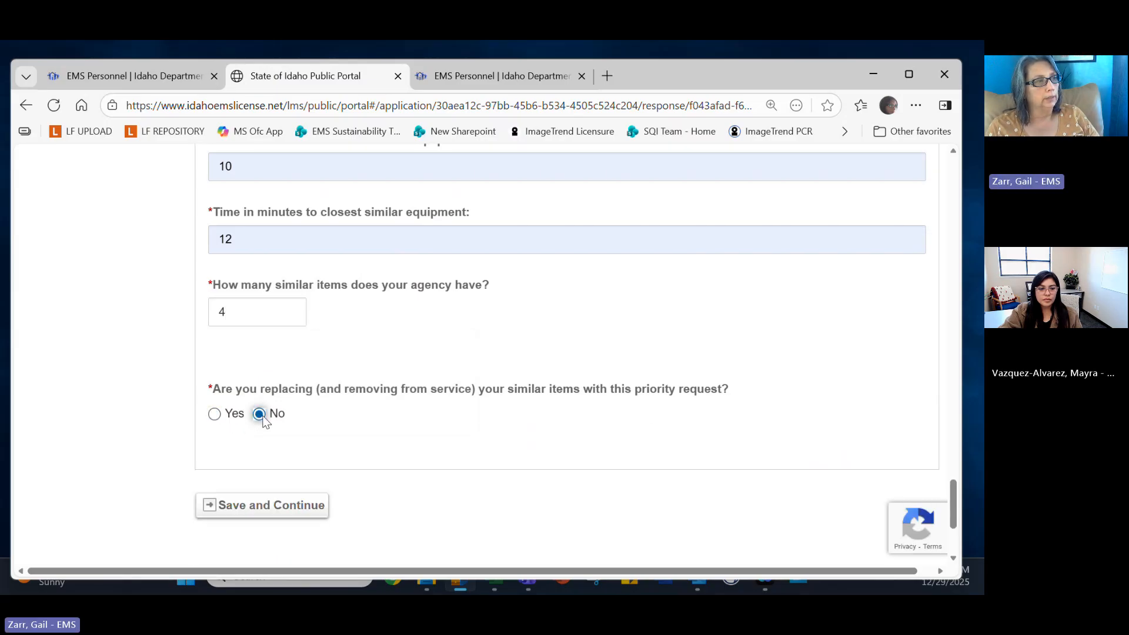
{"action": "left_click", "coordinate": [215, 414]}
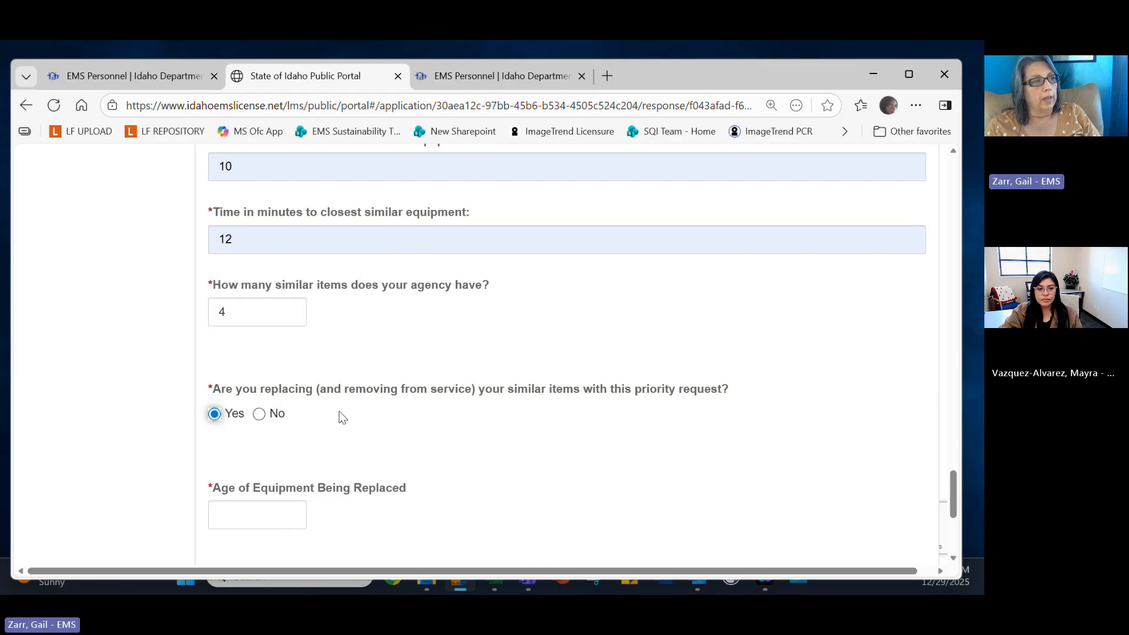
{"action": "scroll", "coordinate": [338, 417], "scroll_direction": "down", "scroll_amount": 3}
{"action": "left_click", "coordinate": [259, 261]}
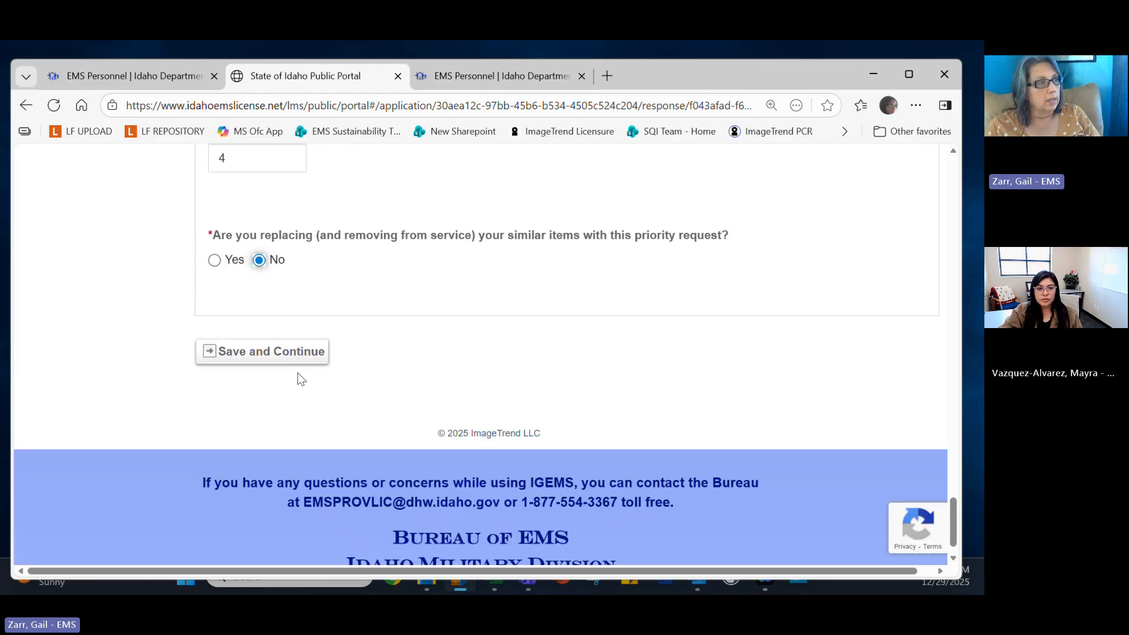
{"action": "left_click", "coordinate": [286, 355]}
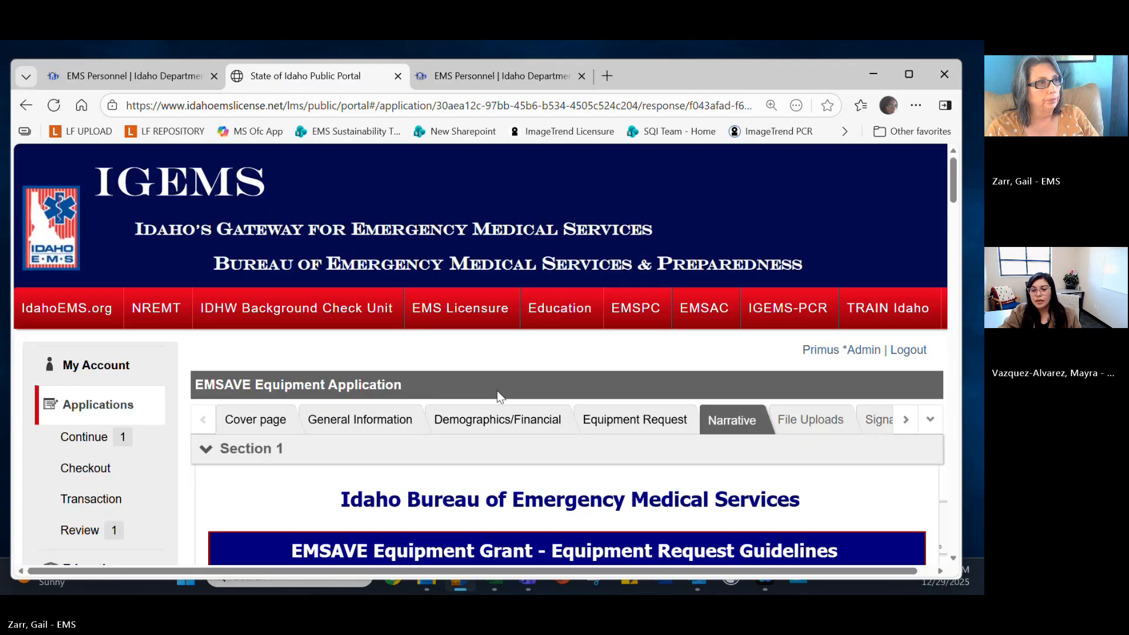
Replace the pasted need description with placeholder text 'ldkjhfLJHDFLAJSHDFLAJHSDFL'.
{"action": "scroll", "coordinate": [528, 390], "scroll_direction": "down", "scroll_amount": 2}
{"action": "scroll", "coordinate": [528, 391], "scroll_direction": "down", "scroll_amount": 1}
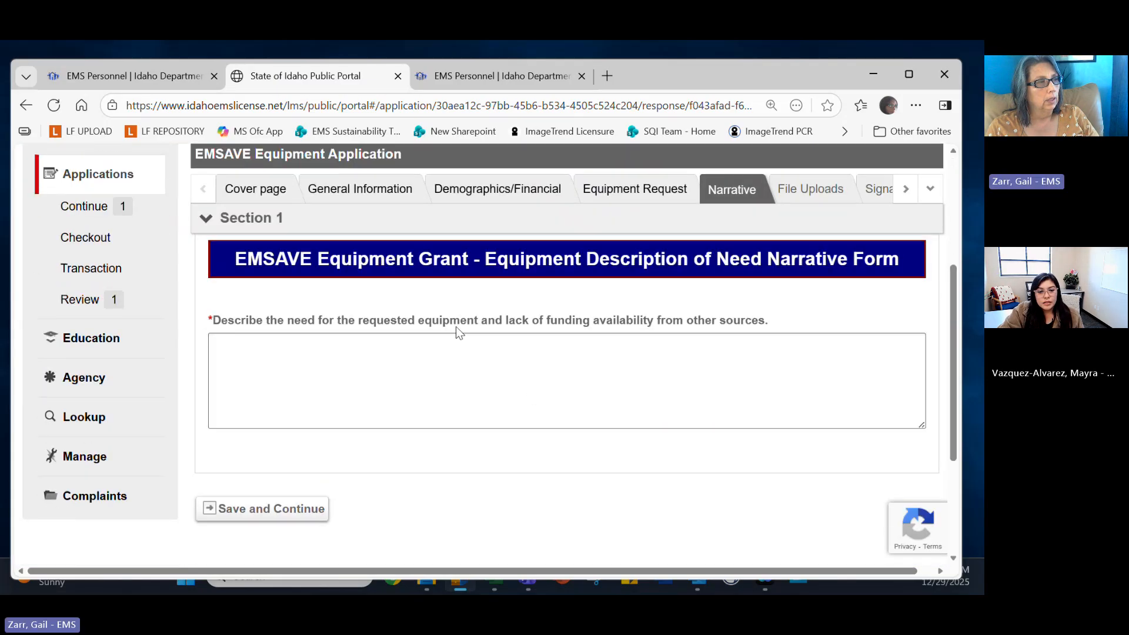
{"action": "left_click", "coordinate": [463, 356]}
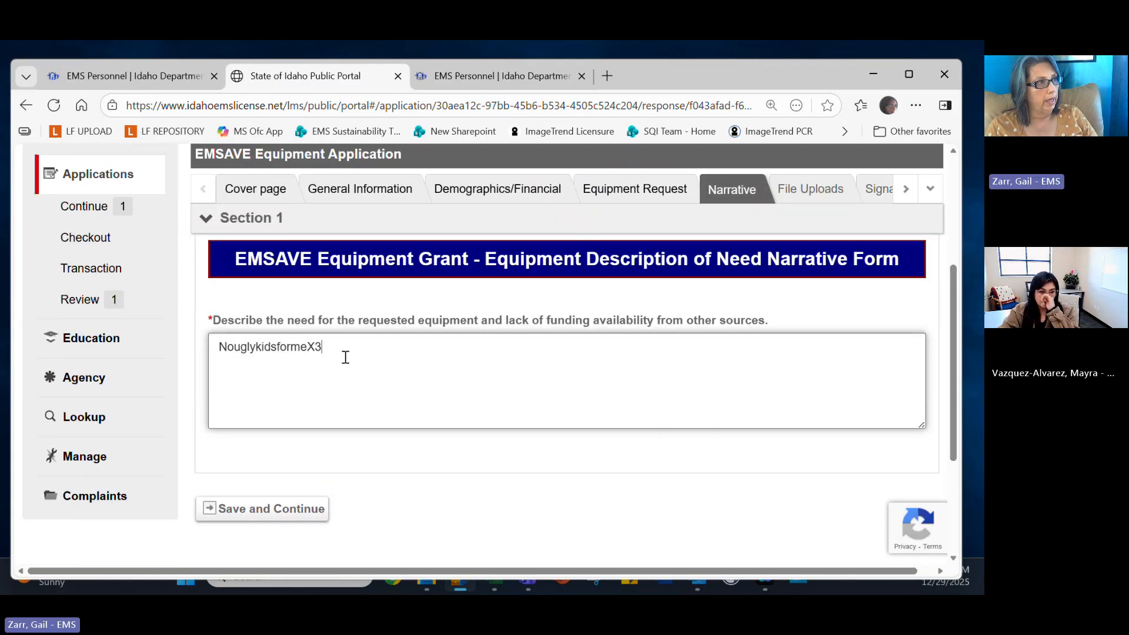
{"action": "left_click_drag", "start_coordinate": [321, 347], "coordinate": [75, 347]}
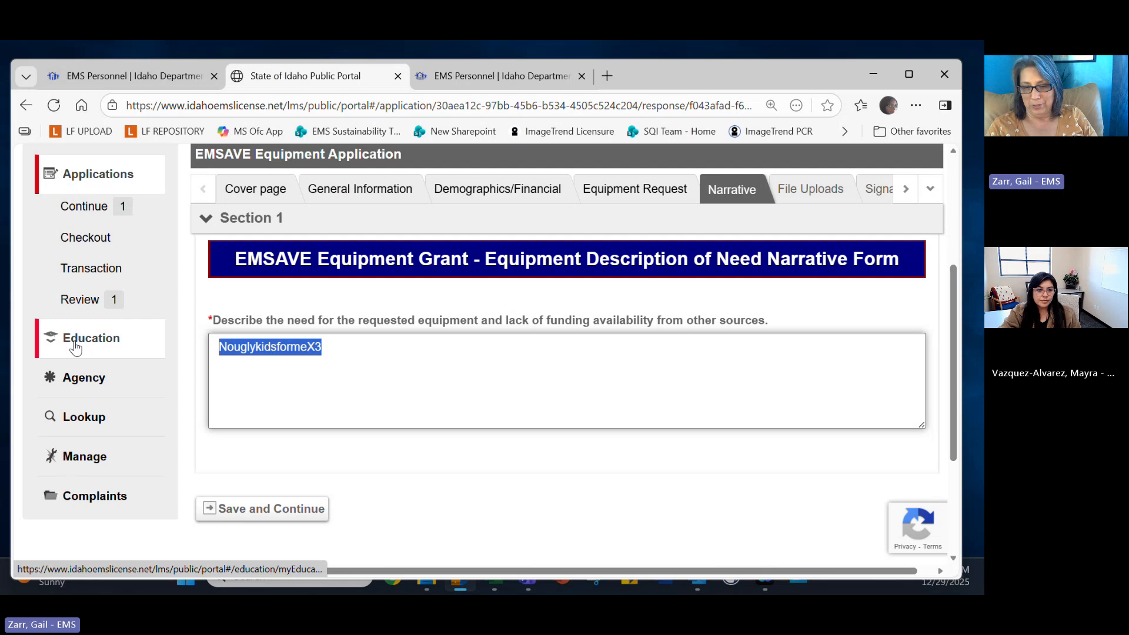
{"action": "key", "text": "BackSpace"}
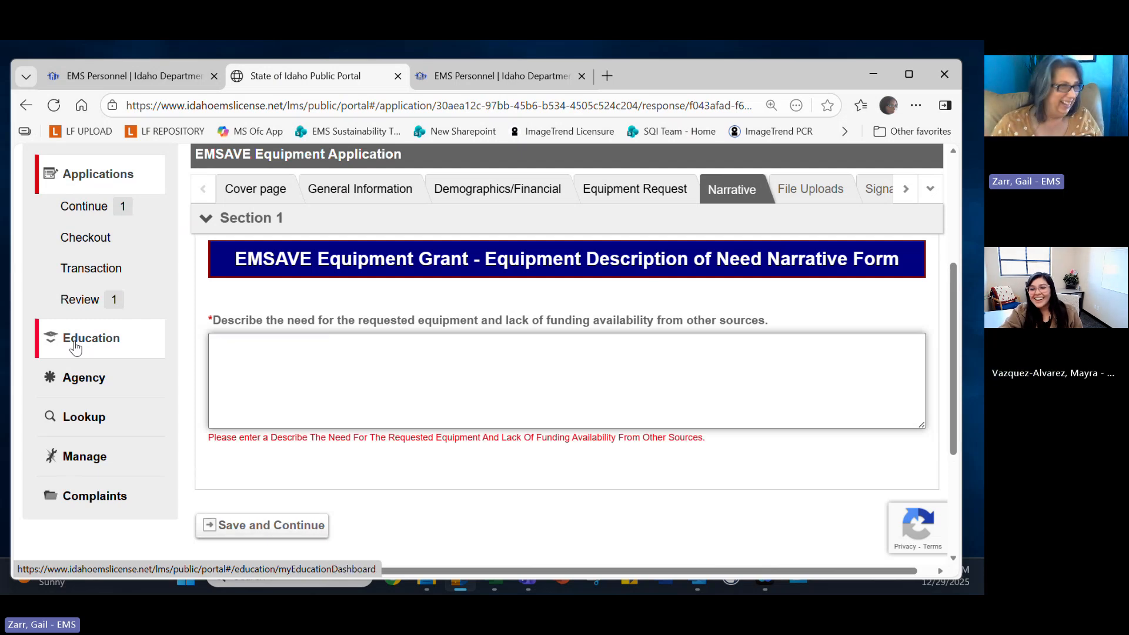
{"action": "type", "text": "ldkjhfLJHDFLAJSHDFLAJHSDFL"}
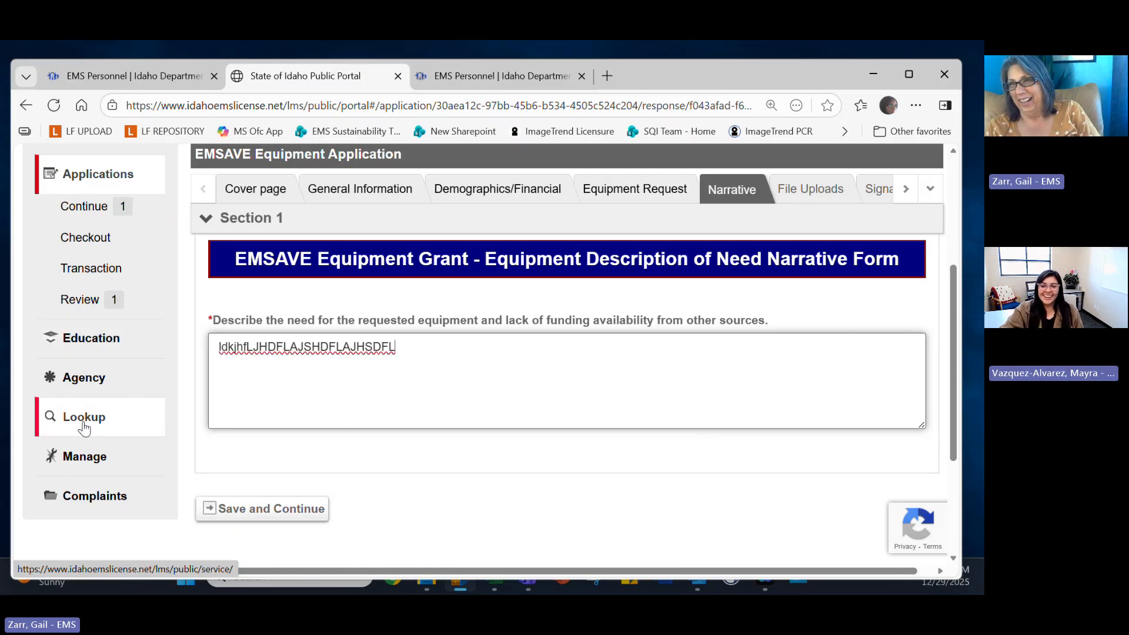
Save the narrative, then on File Uploads answer No to having an Endorsement Letter ready.
{"action": "left_click", "coordinate": [233, 509]}
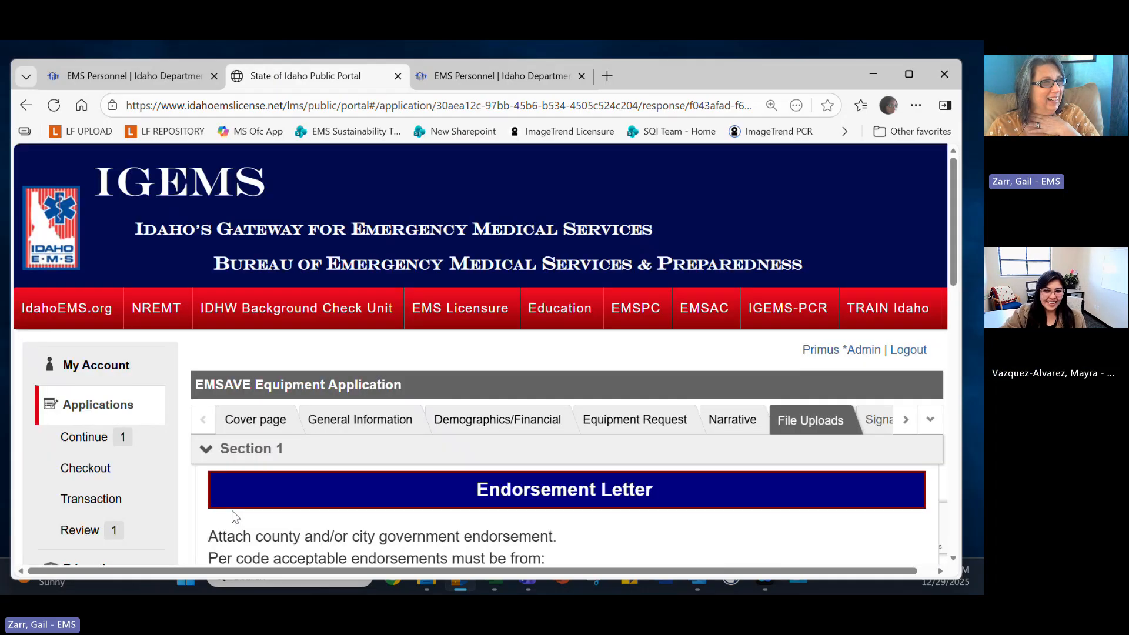
{"action": "scroll", "coordinate": [560, 450], "scroll_direction": "down", "scroll_amount": 10}
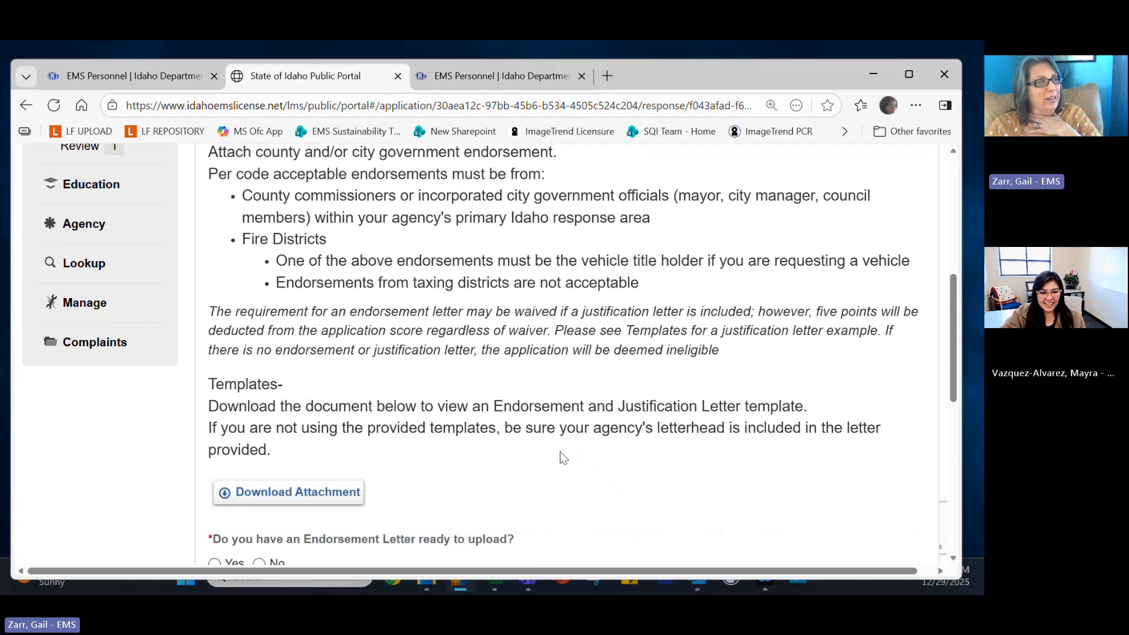
{"action": "scroll", "coordinate": [328, 365], "scroll_direction": "down", "scroll_amount": 1}
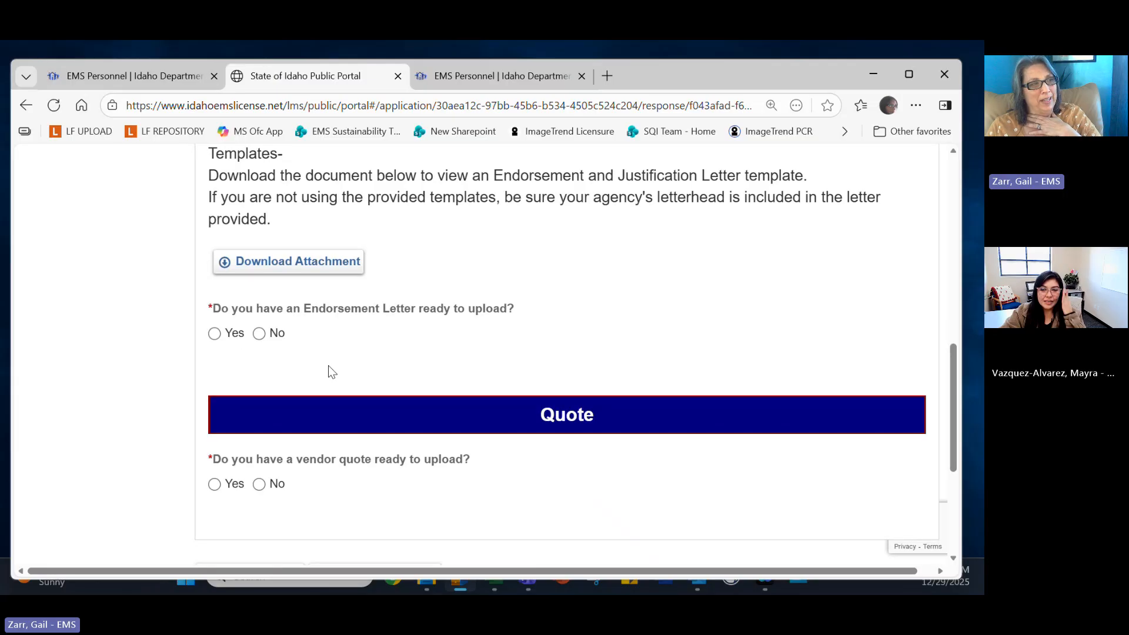
{"action": "scroll", "coordinate": [328, 364], "scroll_direction": "up", "scroll_amount": 1}
{"action": "scroll", "coordinate": [373, 340], "scroll_direction": "up", "scroll_amount": 3}
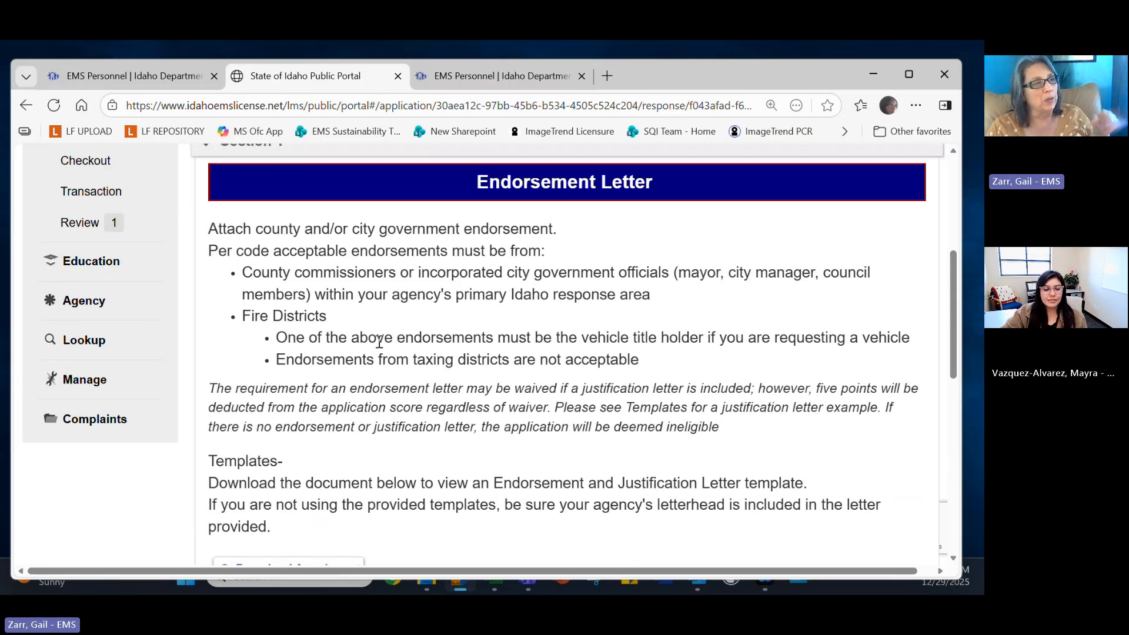
{"action": "scroll", "coordinate": [388, 357], "scroll_direction": "down", "scroll_amount": 2}
{"action": "scroll", "coordinate": [387, 356], "scroll_direction": "down", "scroll_amount": 1}
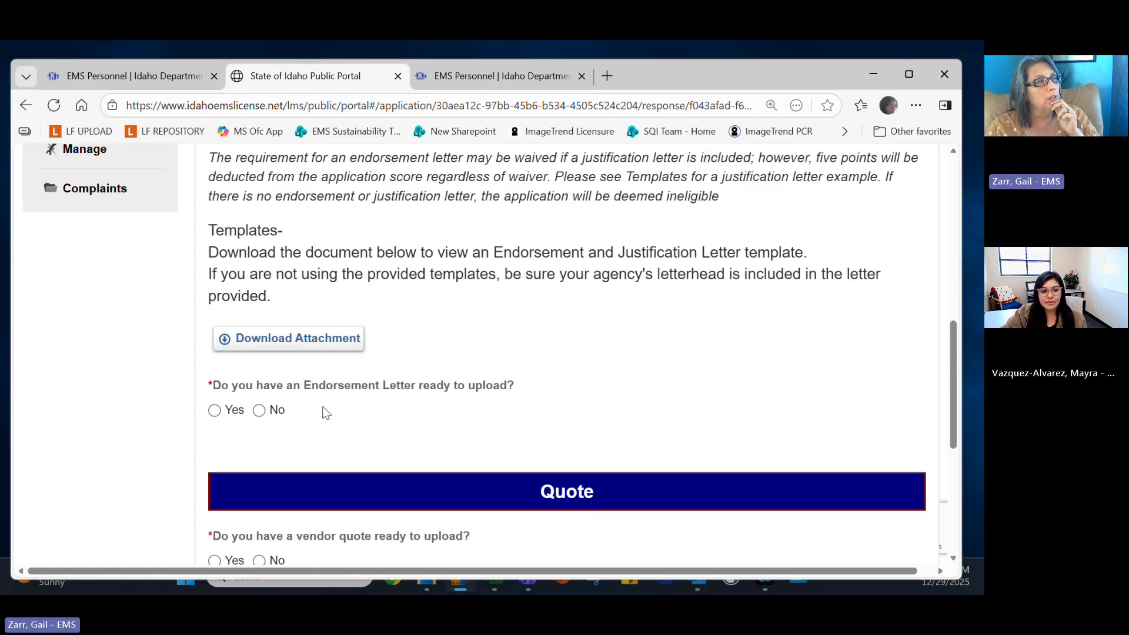
{"action": "left_click", "coordinate": [258, 410]}
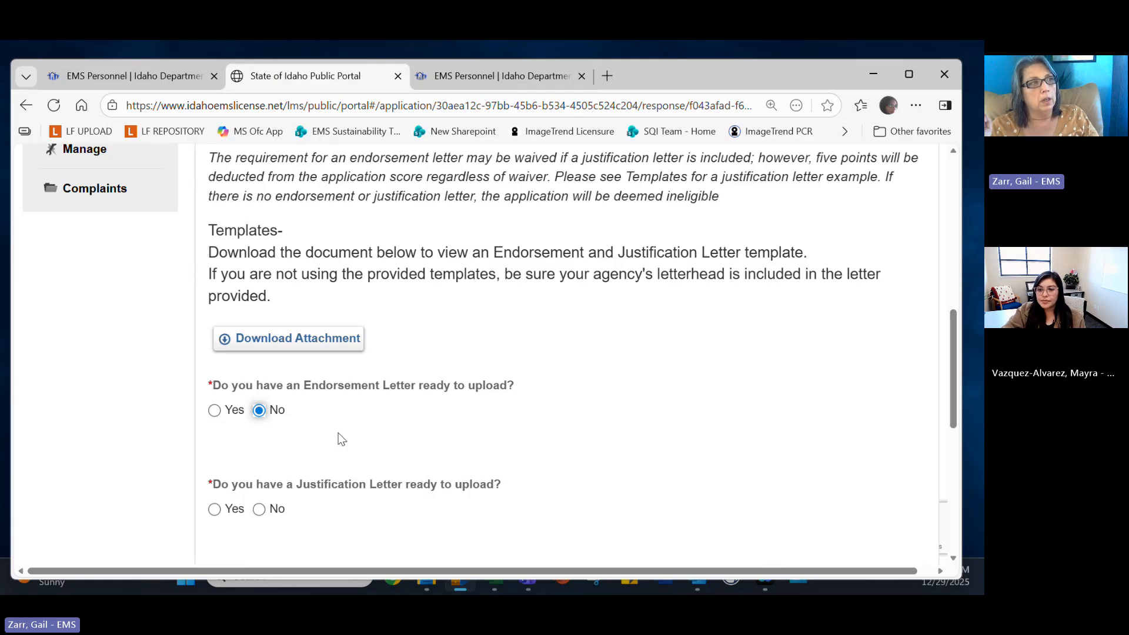
Set the Justification Letter answer to No, revealing the 'Application Requirement Not Met' warning.
{"action": "scroll", "coordinate": [317, 438], "scroll_direction": "down", "scroll_amount": 3}
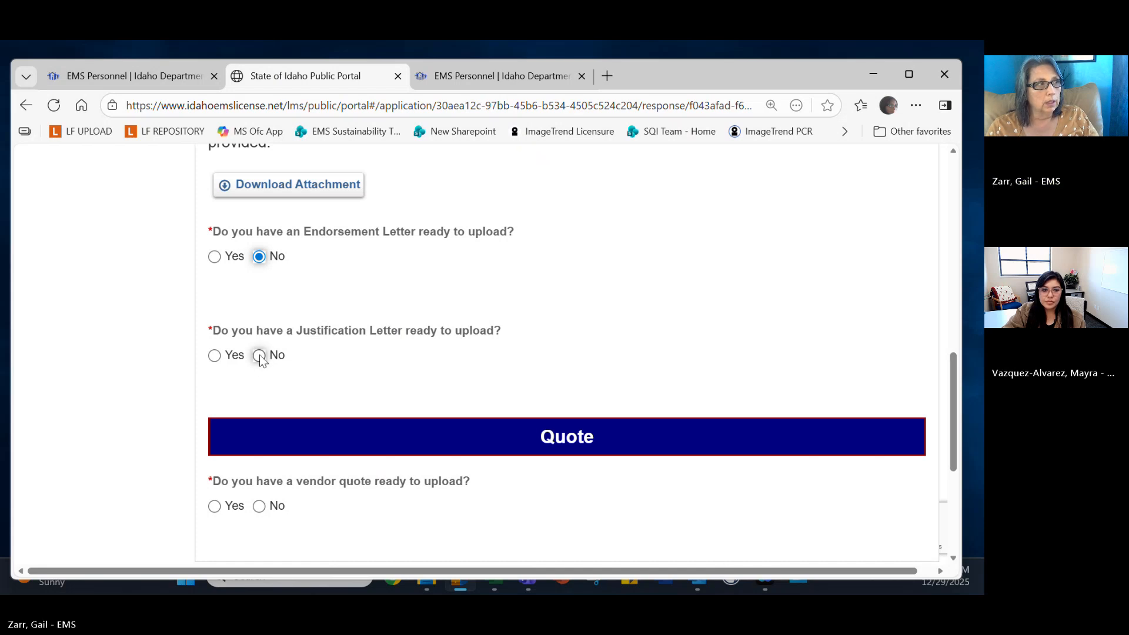
{"action": "left_click", "coordinate": [214, 355]}
{"action": "scroll", "coordinate": [293, 423], "scroll_direction": "down", "scroll_amount": 5}
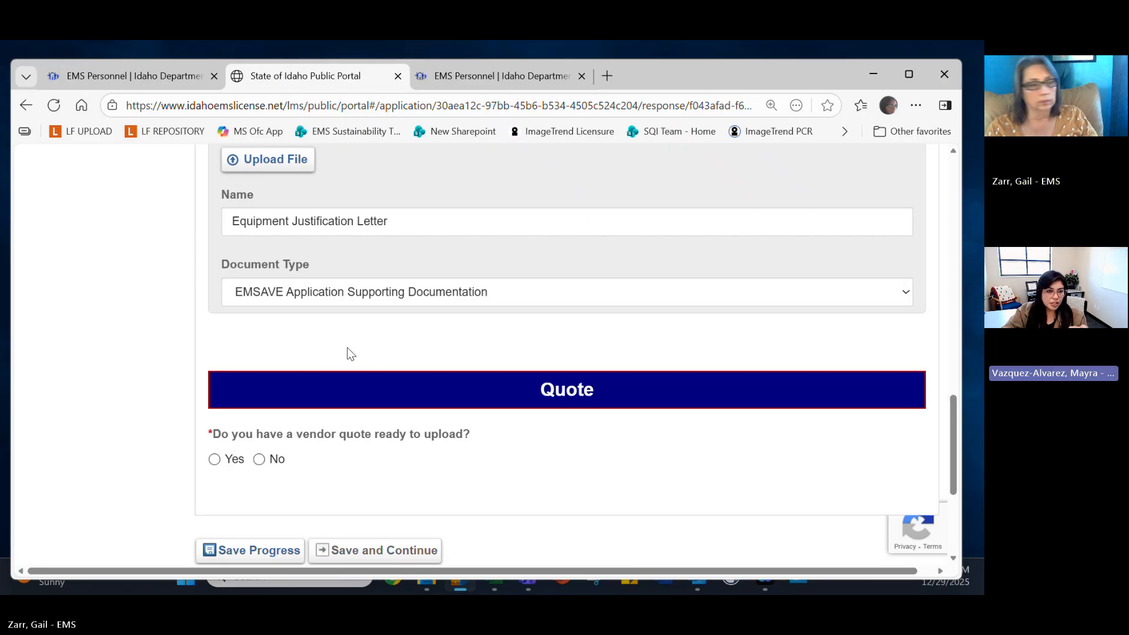
{"action": "scroll", "coordinate": [346, 345], "scroll_direction": "up", "scroll_amount": 1}
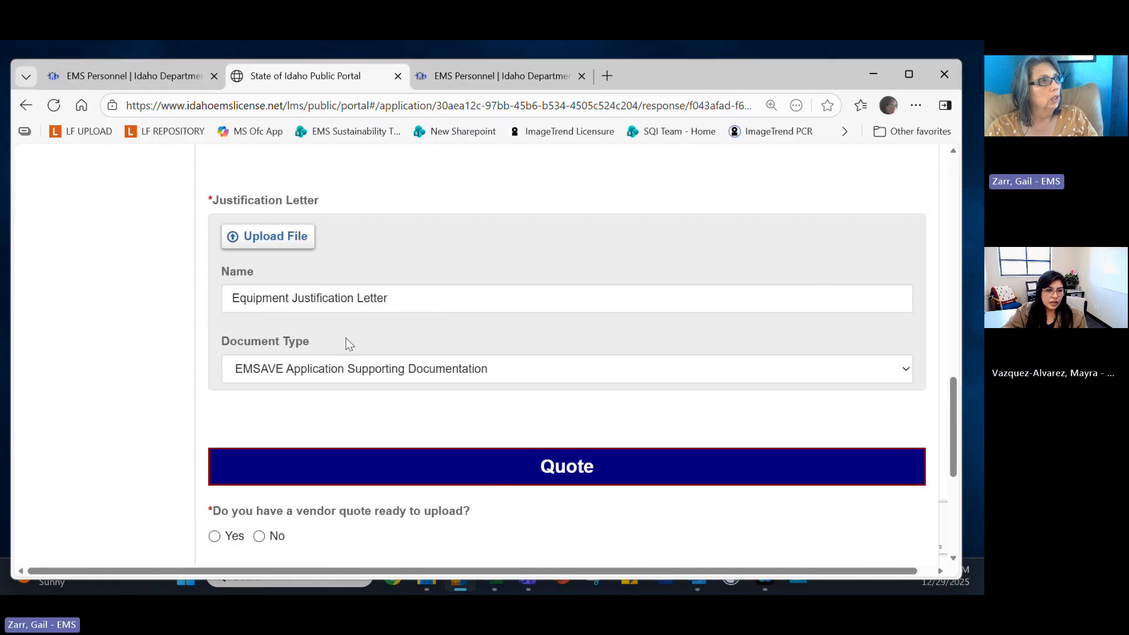
{"action": "left_click", "coordinate": [354, 297]}
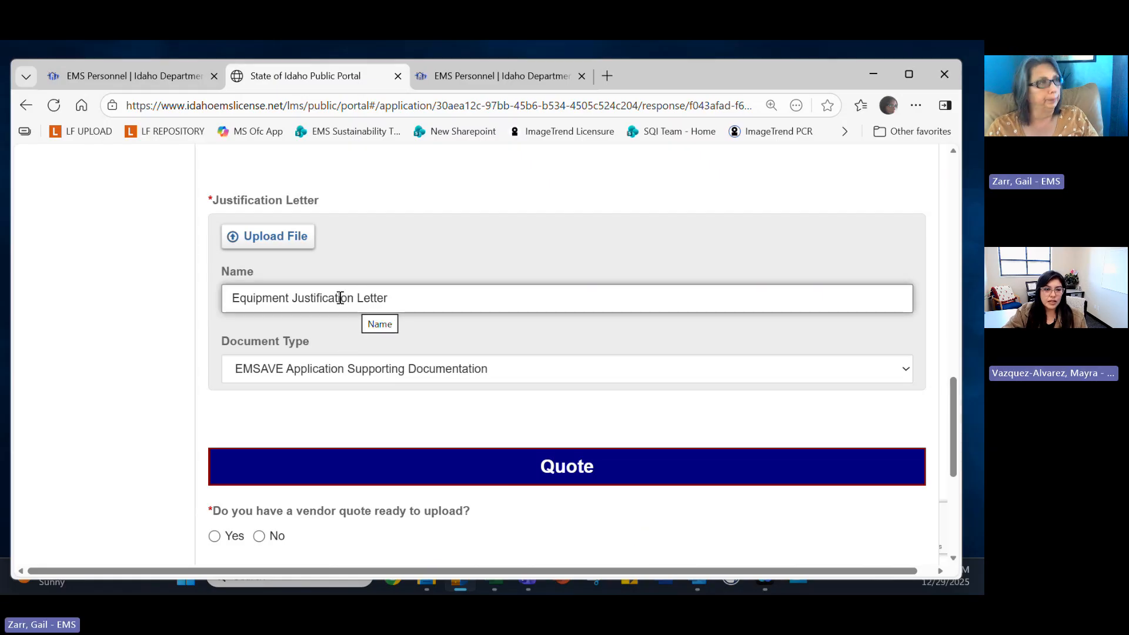
{"action": "scroll", "coordinate": [338, 294], "scroll_direction": "up", "scroll_amount": 1}
{"action": "left_click", "coordinate": [258, 201]}
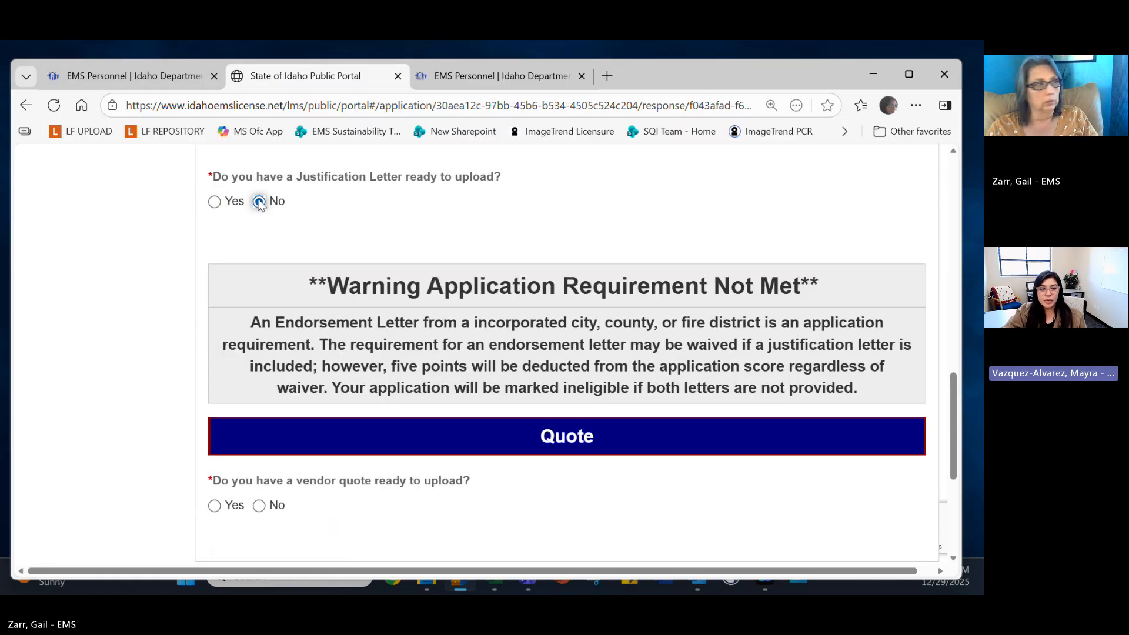
{"action": "scroll", "coordinate": [380, 247], "scroll_direction": "down", "scroll_amount": 1}
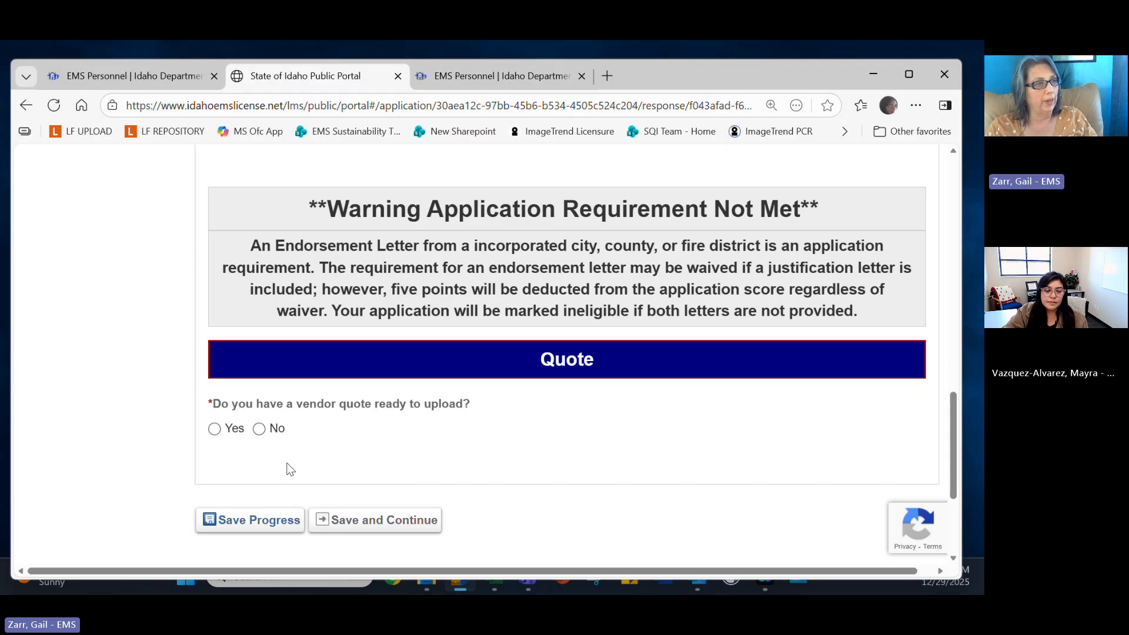
Answer Yes to having a vendor quote ready, cancelling the quote file upload.
{"action": "scroll", "coordinate": [287, 469], "scroll_direction": "up", "scroll_amount": 1}
{"action": "scroll", "coordinate": [287, 468], "scroll_direction": "down", "scroll_amount": 2}
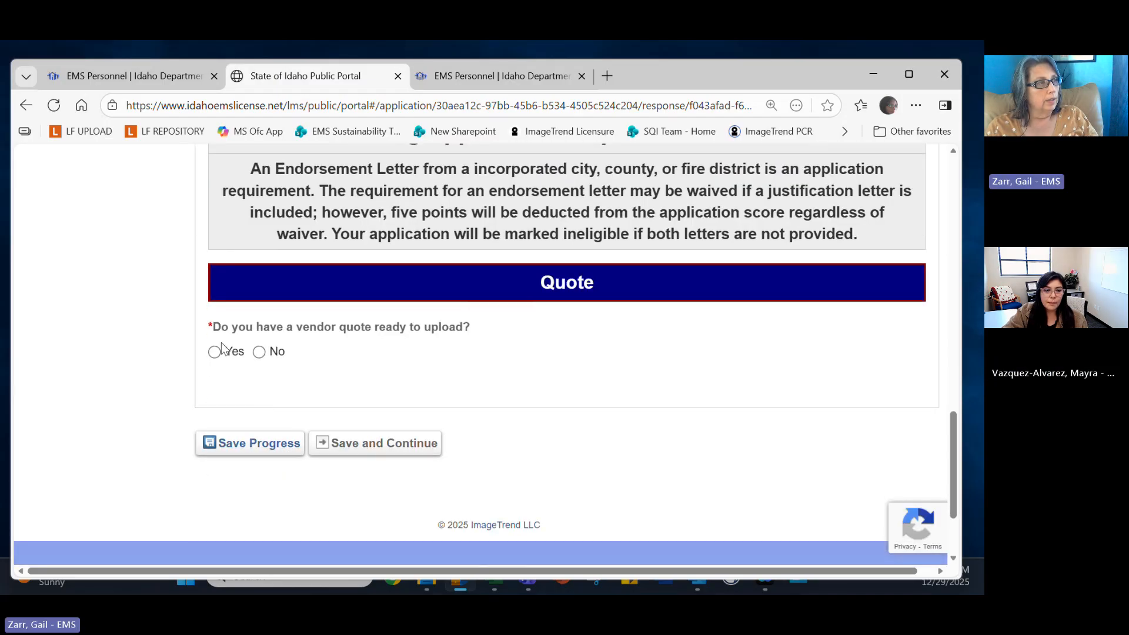
{"action": "left_click", "coordinate": [222, 350]}
{"action": "scroll", "coordinate": [280, 432], "scroll_direction": "down", "scroll_amount": 1}
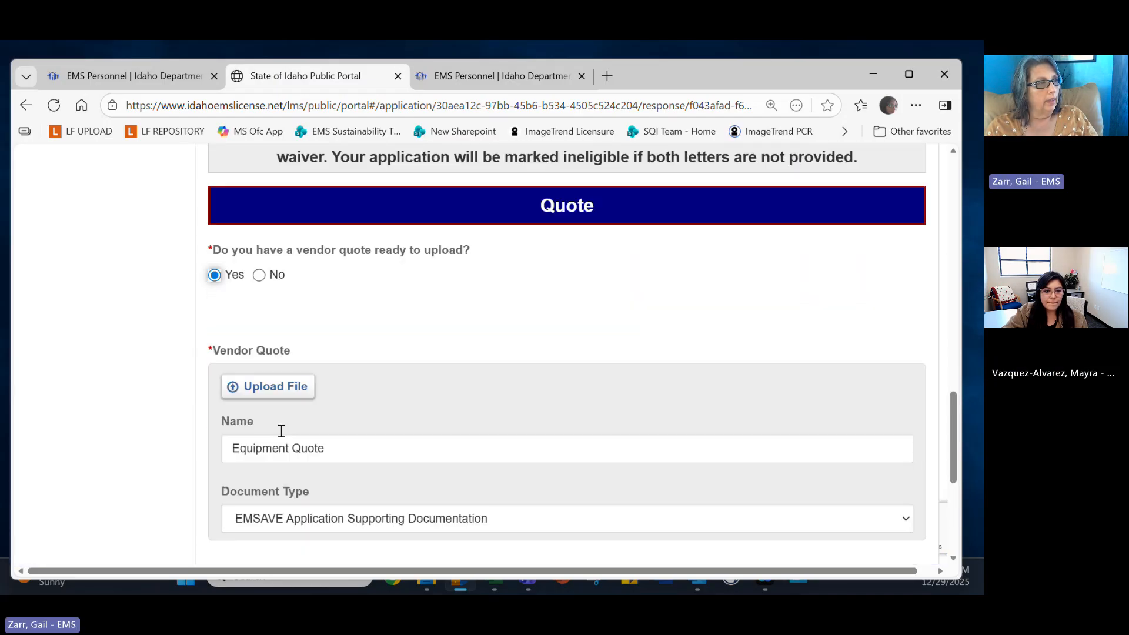
{"action": "left_click", "coordinate": [266, 399]}
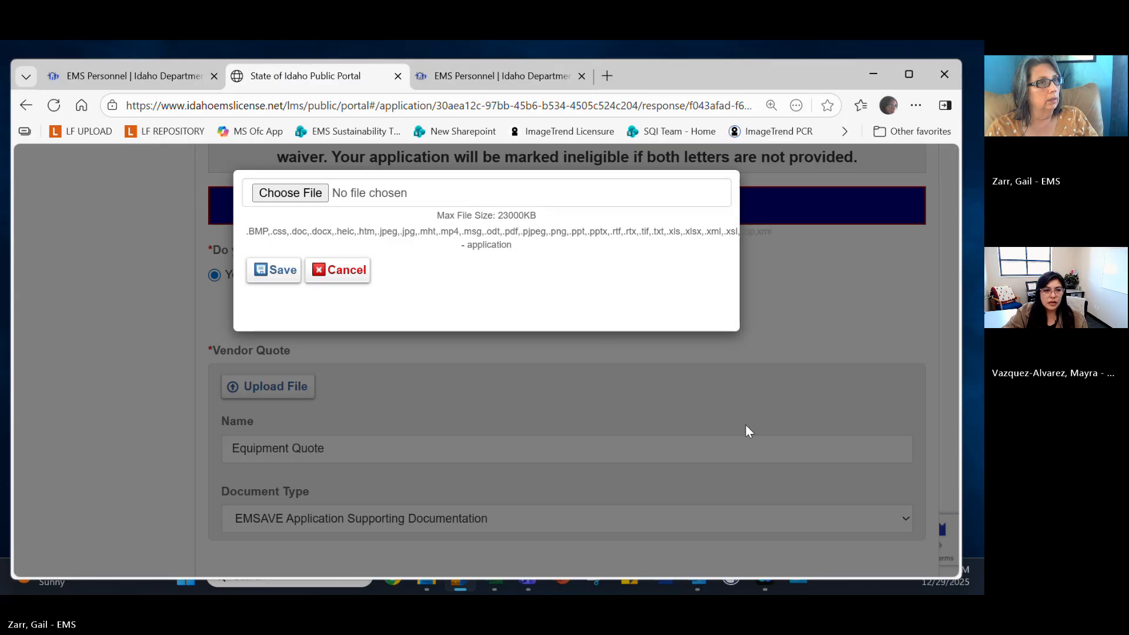
{"action": "left_click", "coordinate": [856, 298]}
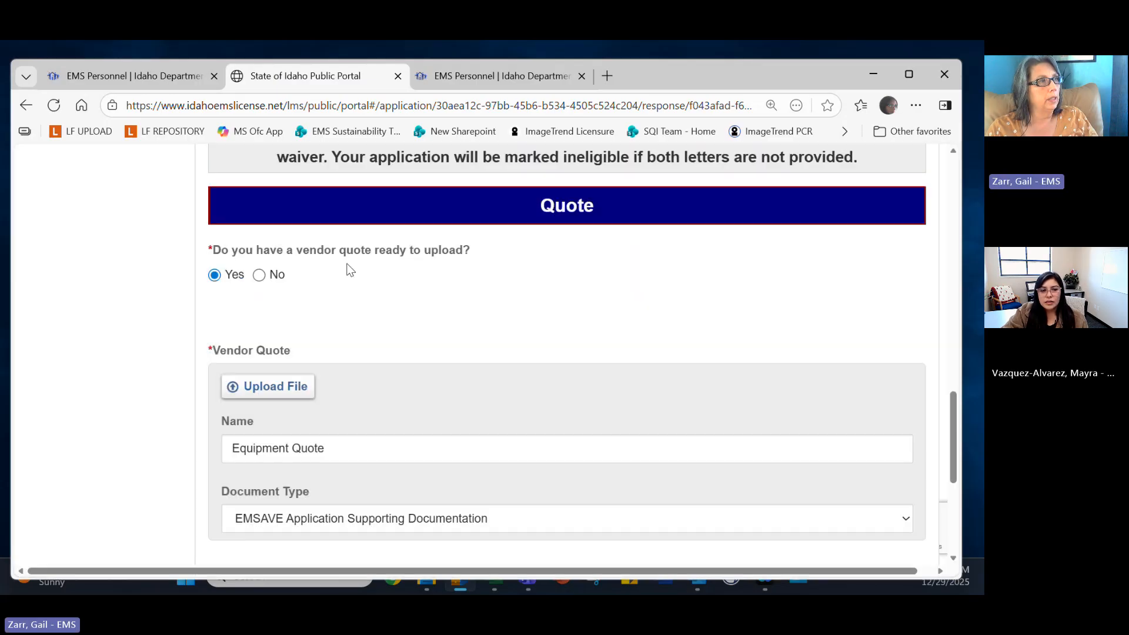
Save progress on the File Uploads page and review the reloaded letter and quote sections.
{"action": "scroll", "coordinate": [358, 327], "scroll_direction": "down", "scroll_amount": 5}
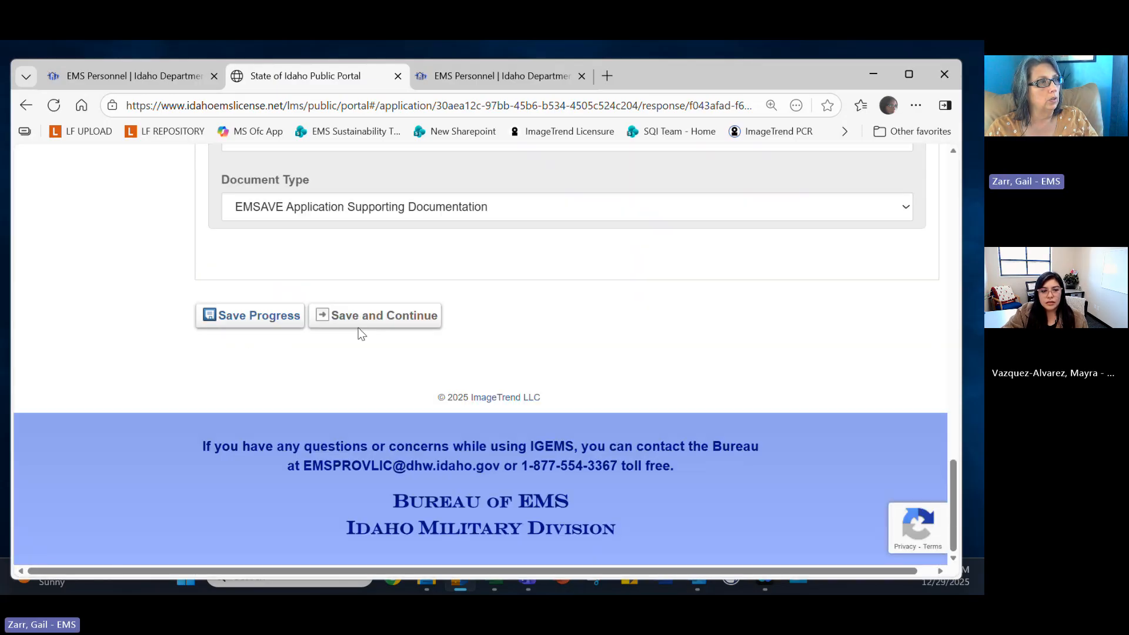
{"action": "left_click", "coordinate": [247, 315]}
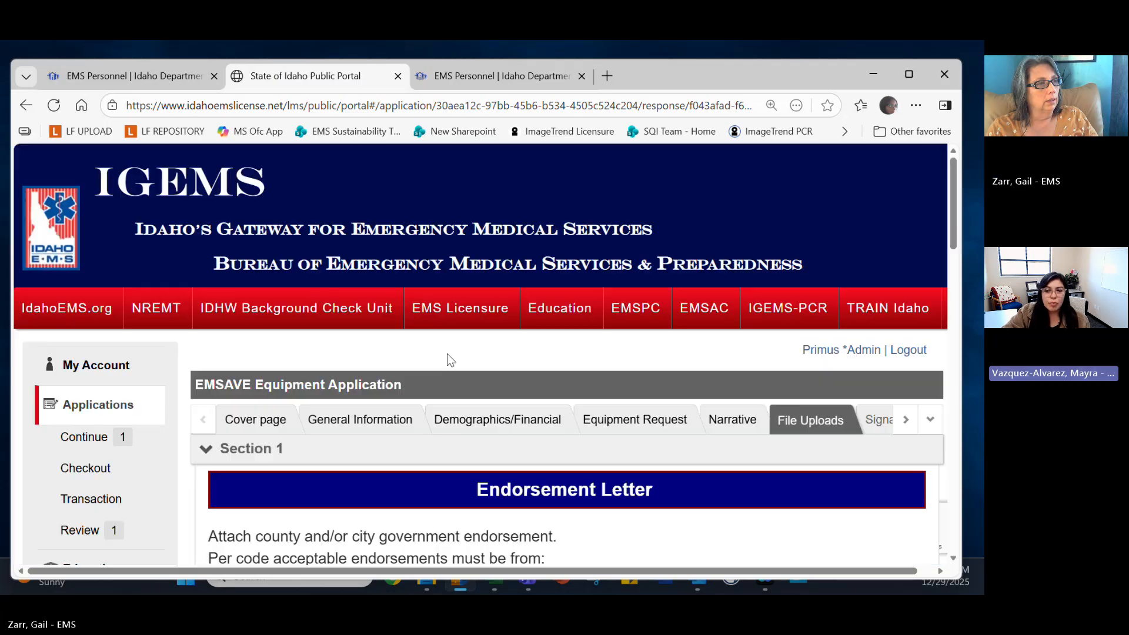
{"action": "scroll", "coordinate": [459, 368], "scroll_direction": "down", "scroll_amount": 5}
{"action": "scroll", "coordinate": [469, 382], "scroll_direction": "down", "scroll_amount": 8}
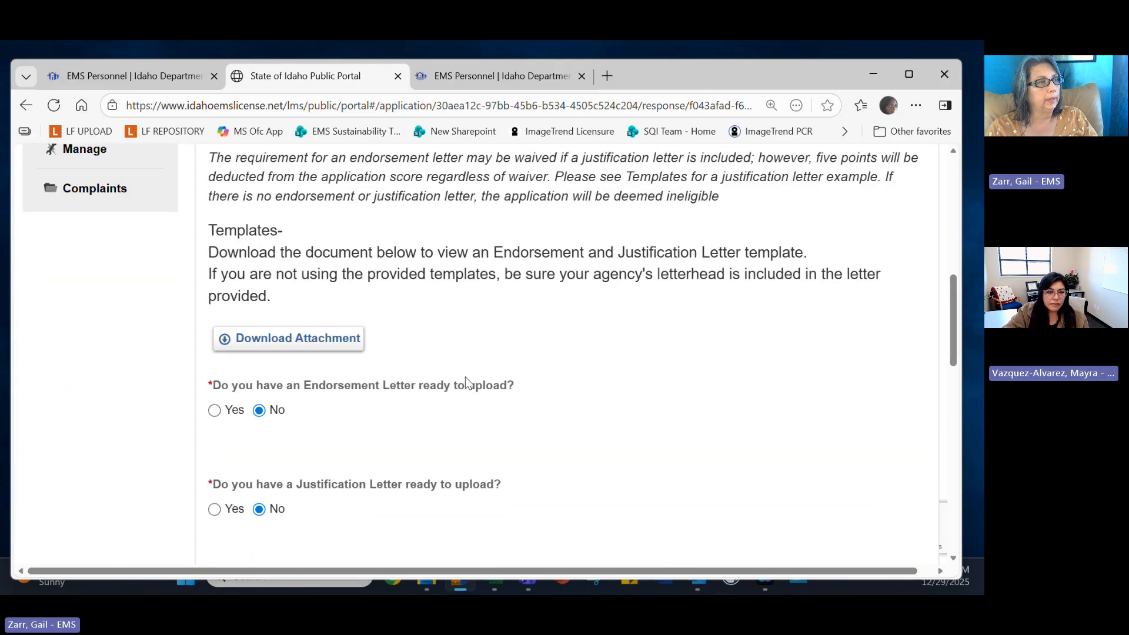
{"action": "scroll", "coordinate": [469, 383], "scroll_direction": "up", "scroll_amount": 13}
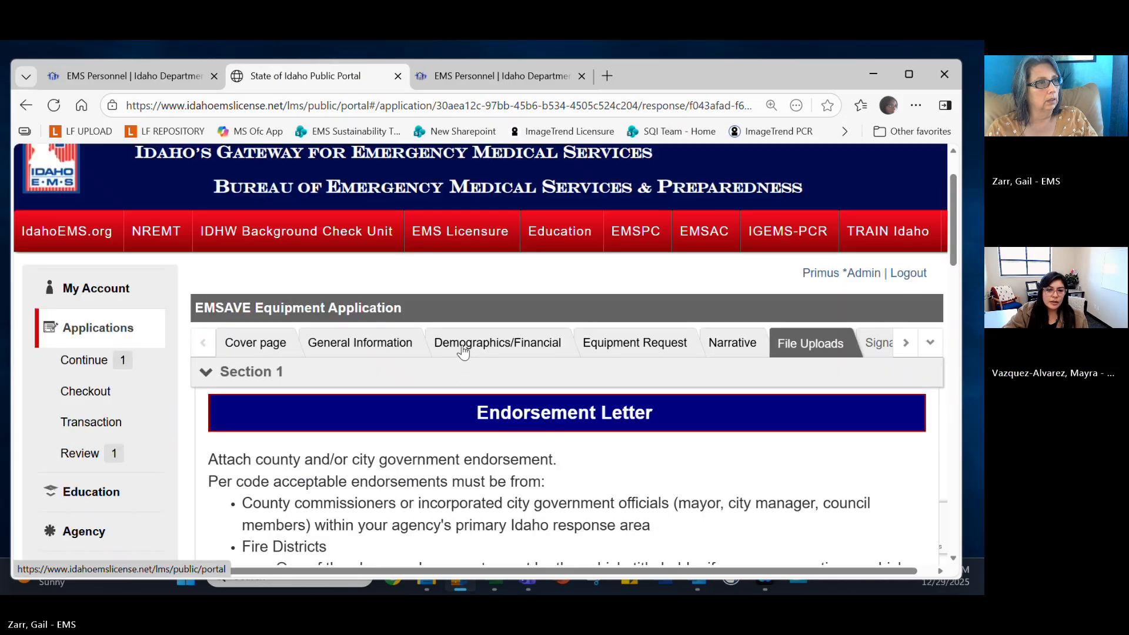
Review the agency demographics and financial records grids on the Demographics/Financial tab.
{"action": "left_click", "coordinate": [461, 348]}
{"action": "scroll", "coordinate": [608, 435], "scroll_direction": "down", "scroll_amount": 3}
{"action": "scroll", "coordinate": [609, 442], "scroll_direction": "down", "scroll_amount": 1}
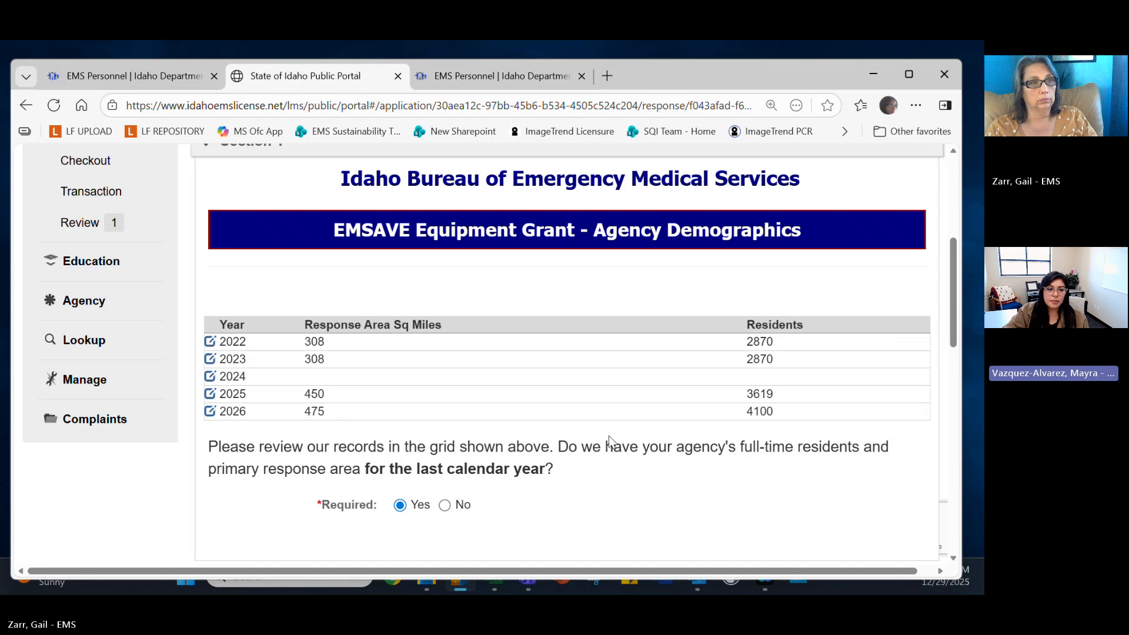
{"action": "scroll", "coordinate": [608, 437], "scroll_direction": "down", "scroll_amount": 1}
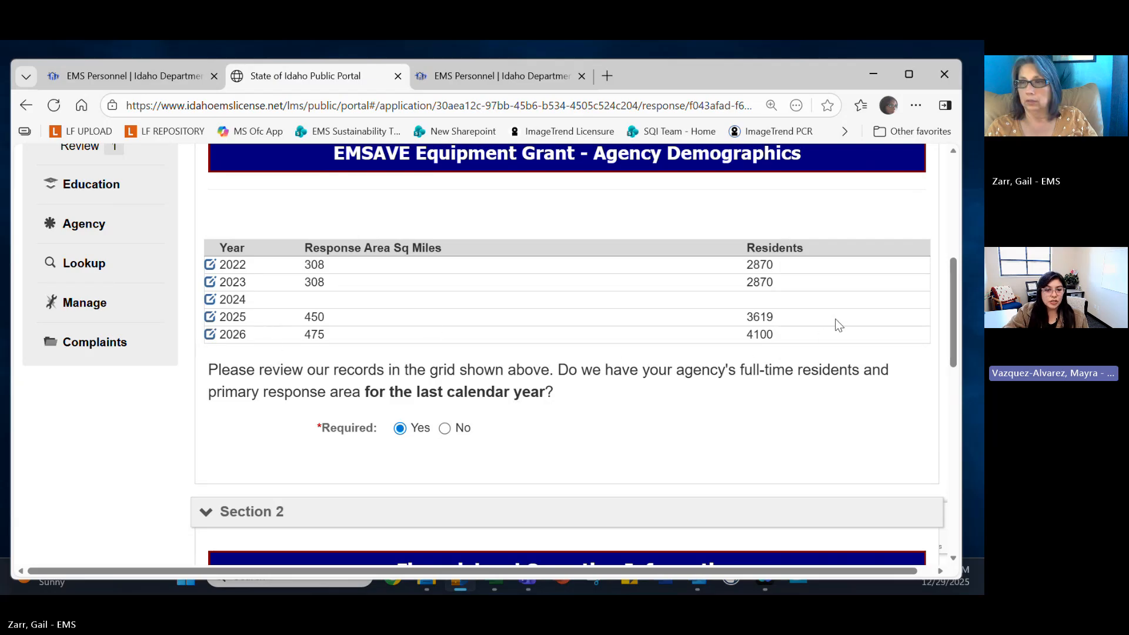
{"action": "scroll", "coordinate": [787, 352], "scroll_direction": "down", "scroll_amount": 1}
{"action": "scroll", "coordinate": [786, 352], "scroll_direction": "down", "scroll_amount": 9}
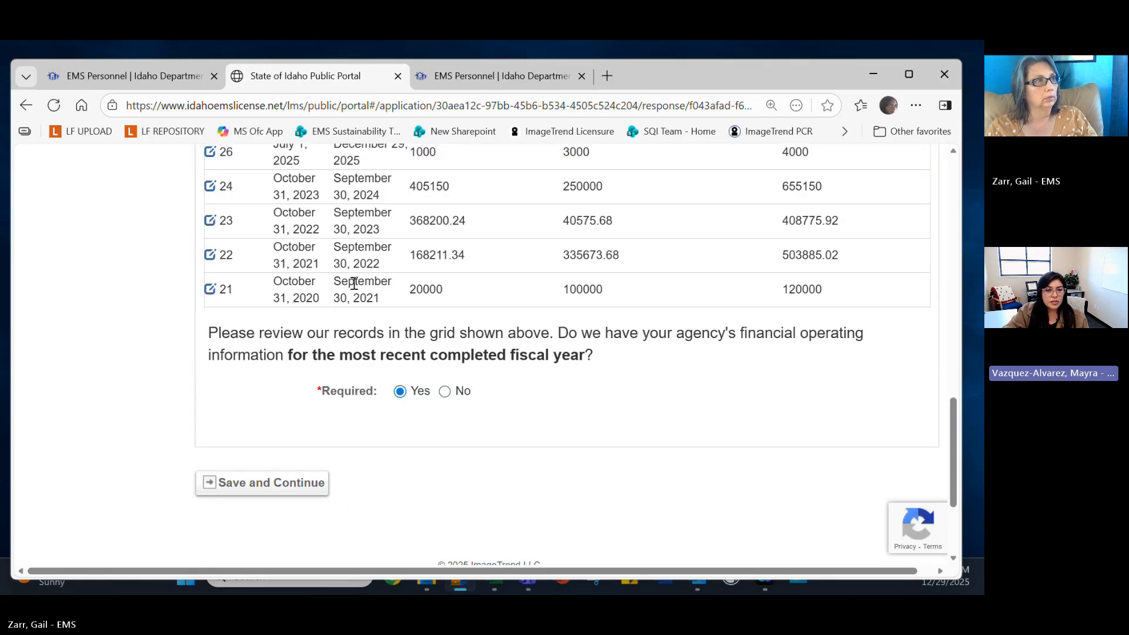
{"action": "scroll", "coordinate": [352, 283], "scroll_direction": "up", "scroll_amount": 3}
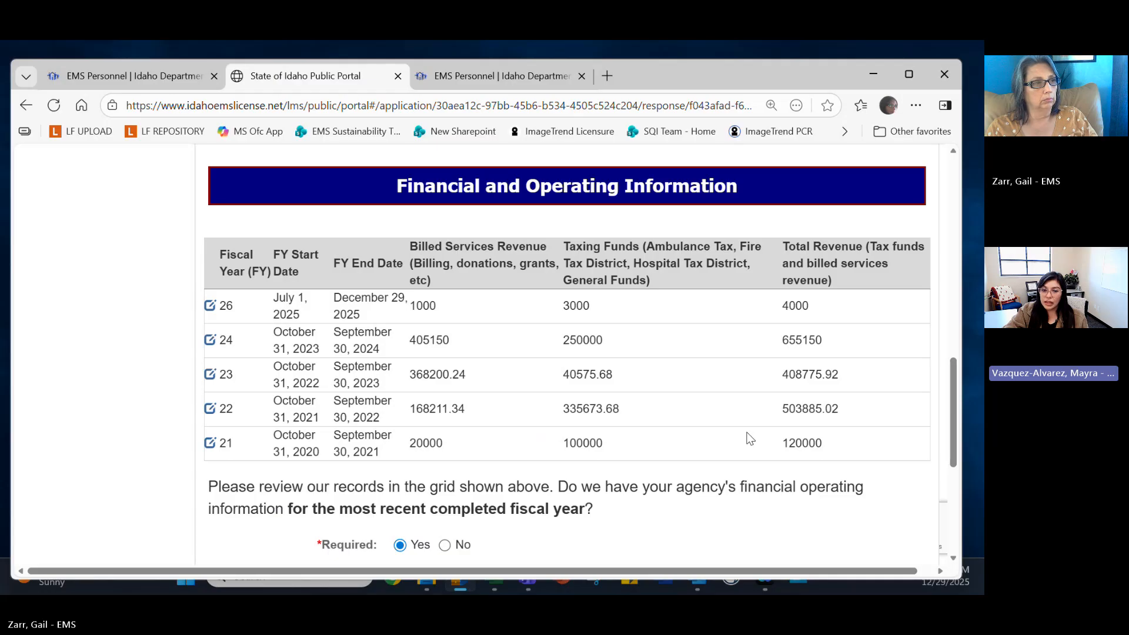
{"action": "scroll", "coordinate": [747, 440], "scroll_direction": "down", "scroll_amount": 1}
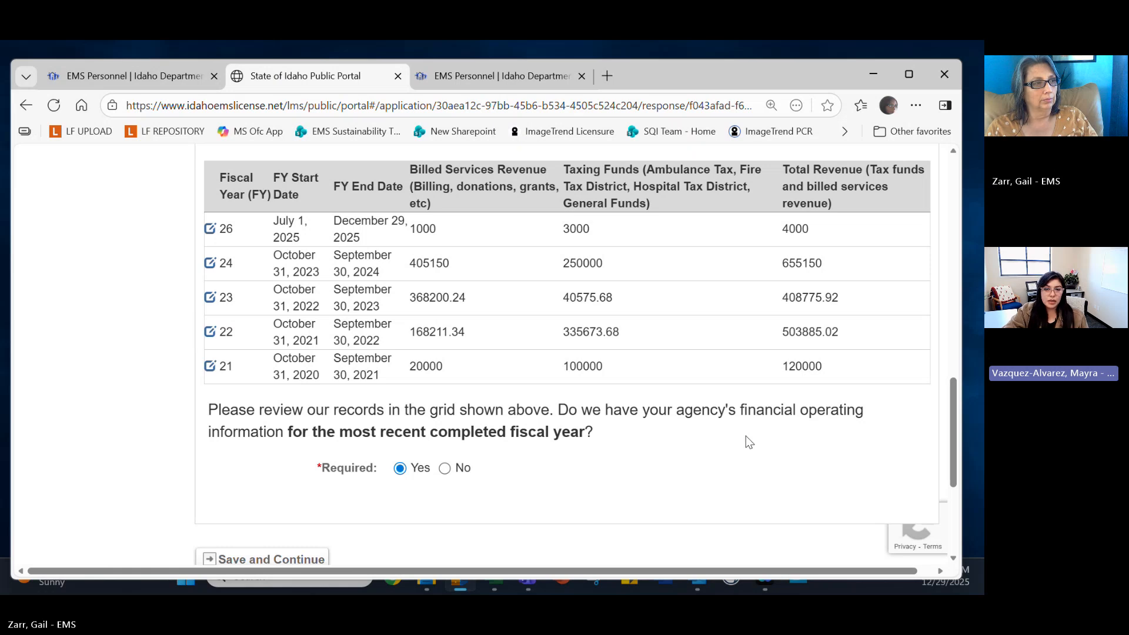
{"action": "scroll", "coordinate": [745, 439], "scroll_direction": "down", "scroll_amount": 1}
{"action": "scroll", "coordinate": [746, 439], "scroll_direction": "up", "scroll_amount": 2}
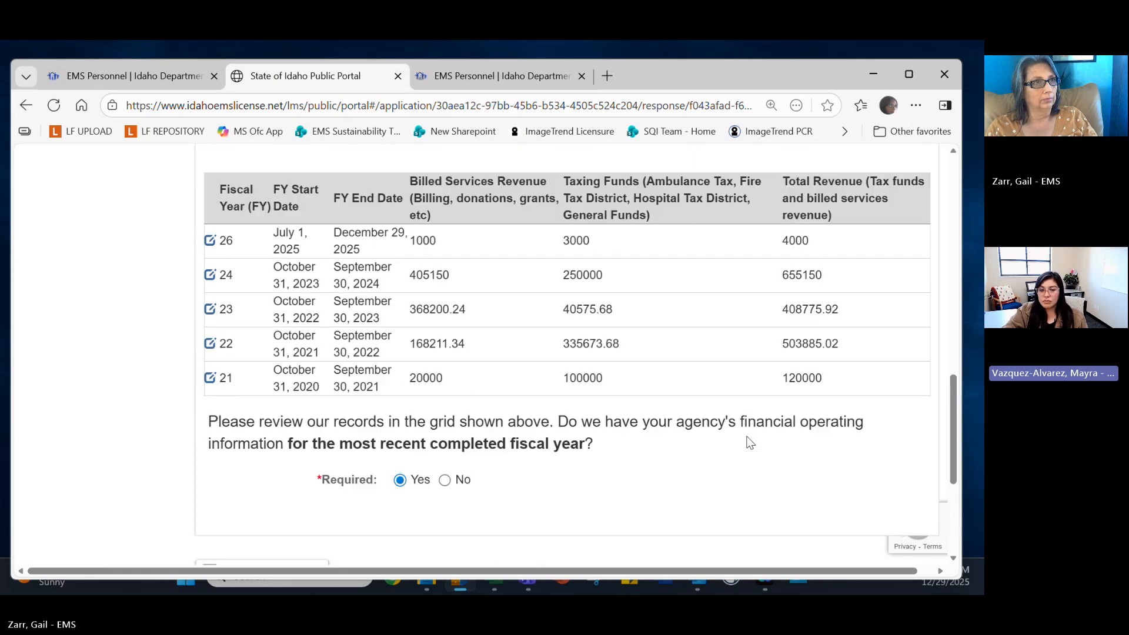
{"action": "scroll", "coordinate": [747, 441], "scroll_direction": "up", "scroll_amount": 10}
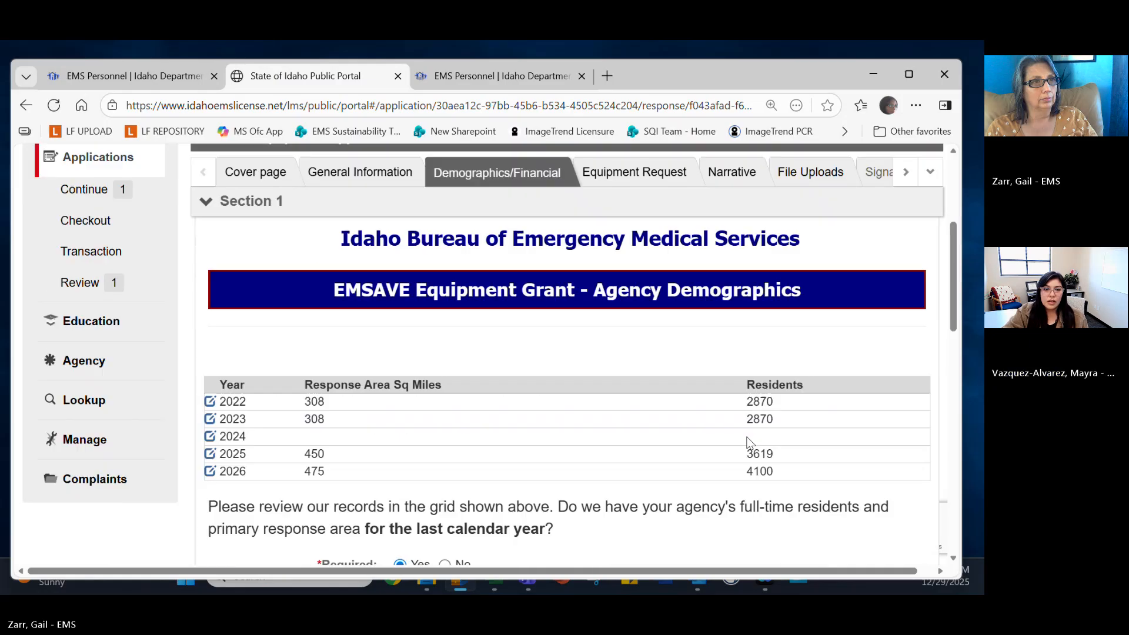
{"action": "scroll", "coordinate": [747, 441], "scroll_direction": "up", "scroll_amount": 2}
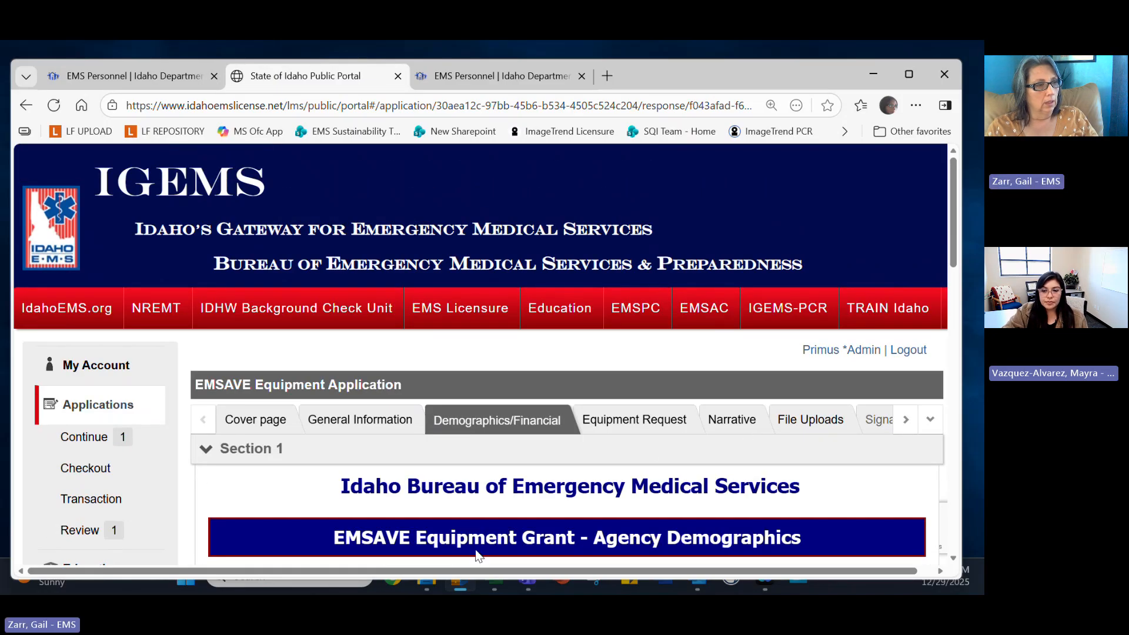
{"action": "left_click_drag", "start_coordinate": [485, 571], "coordinate": [502, 572]}
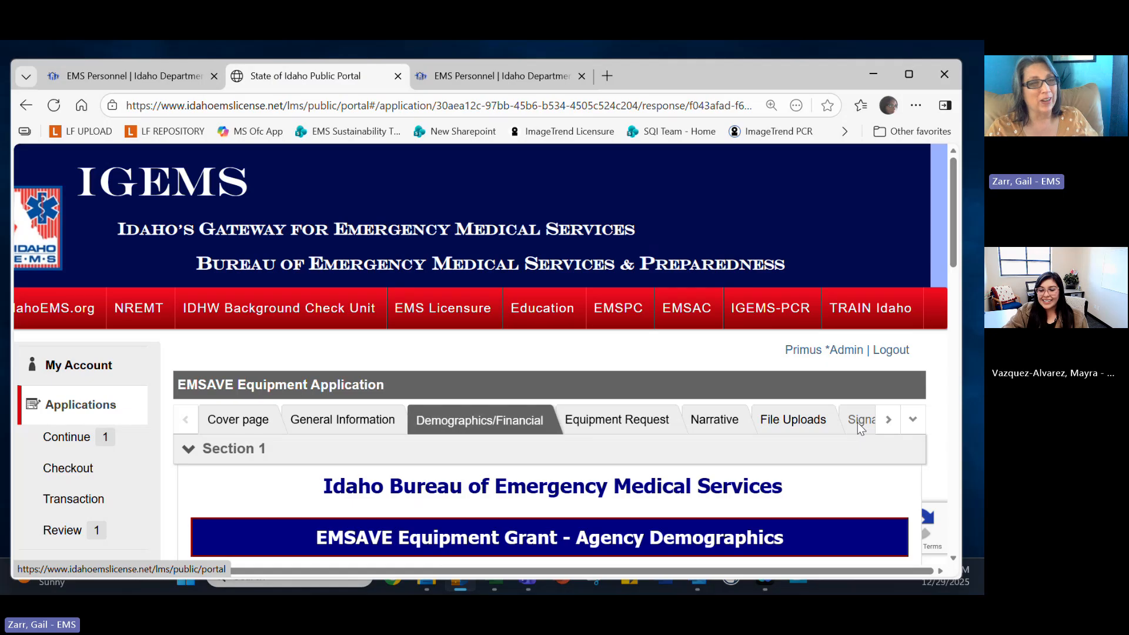
{"action": "scroll", "coordinate": [782, 453], "scroll_direction": "down", "scroll_amount": 5}
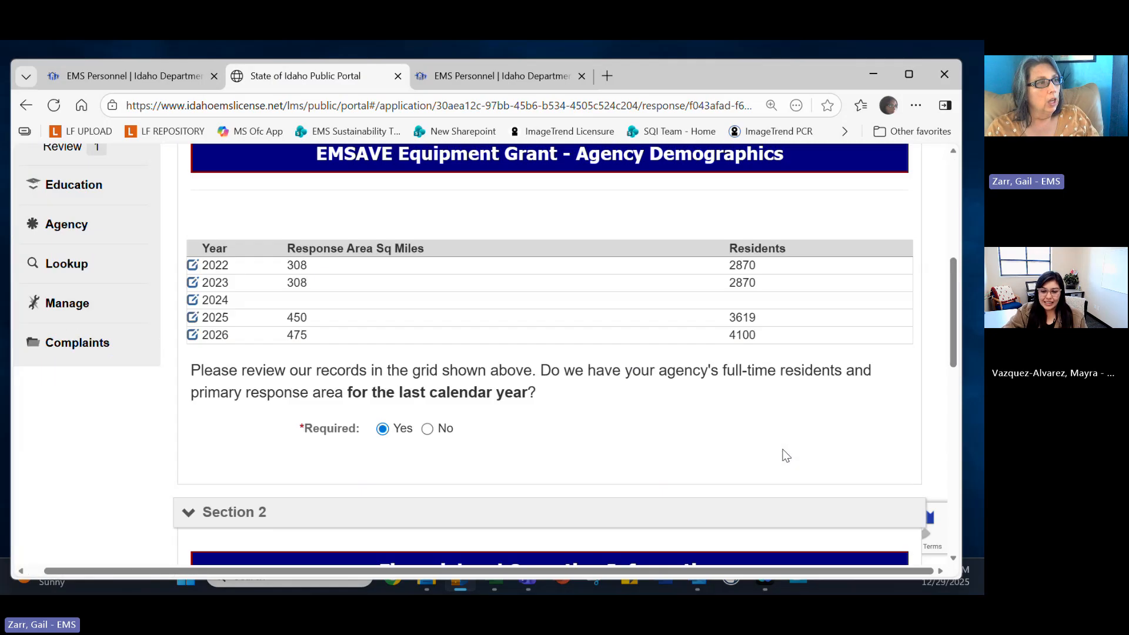
{"action": "scroll", "coordinate": [786, 455], "scroll_direction": "down", "scroll_amount": 10}
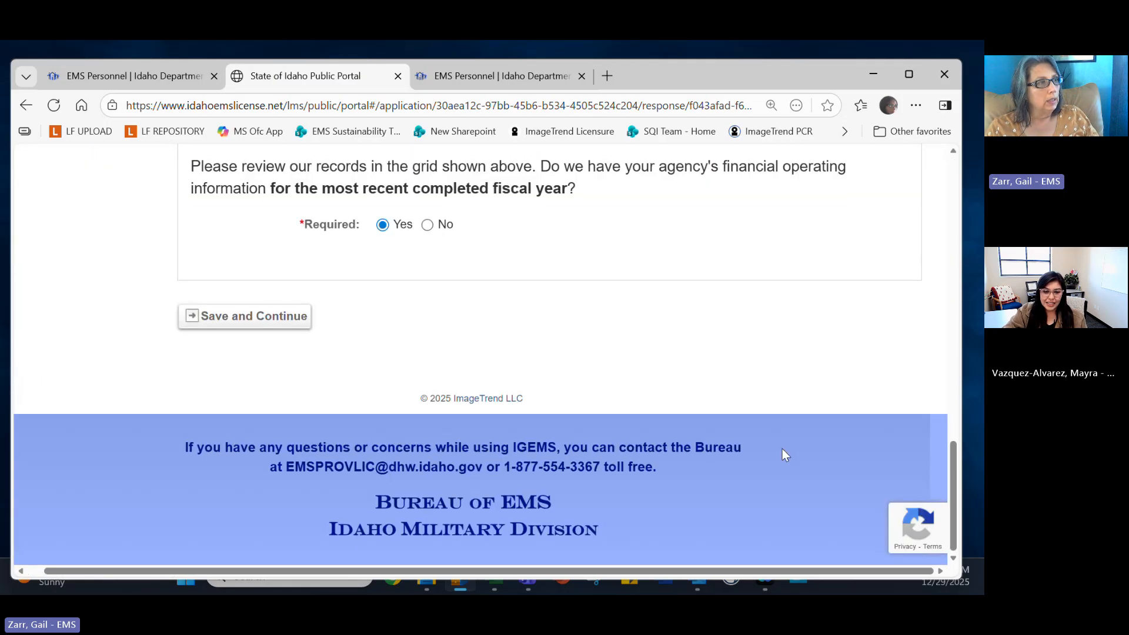
{"action": "scroll", "coordinate": [782, 449], "scroll_direction": "up", "scroll_amount": 1}
Save Demographics/Financial and enter the account password on the EMSAVE Signature Page.
{"action": "left_click", "coordinate": [262, 391]}
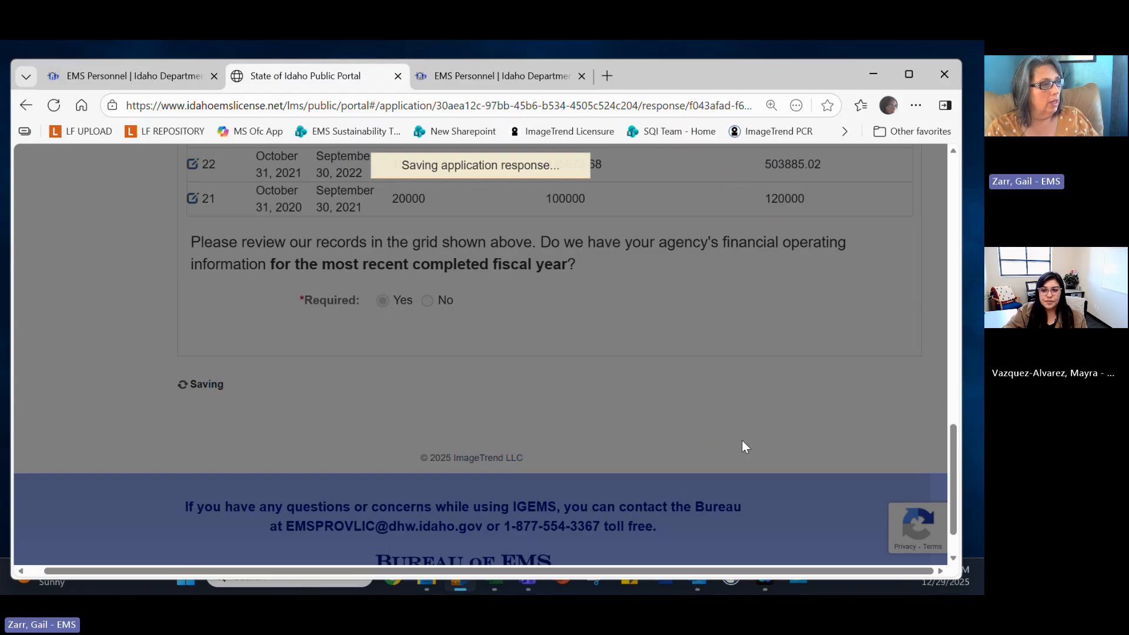
{"action": "scroll", "coordinate": [742, 446], "scroll_direction": "down", "scroll_amount": 7}
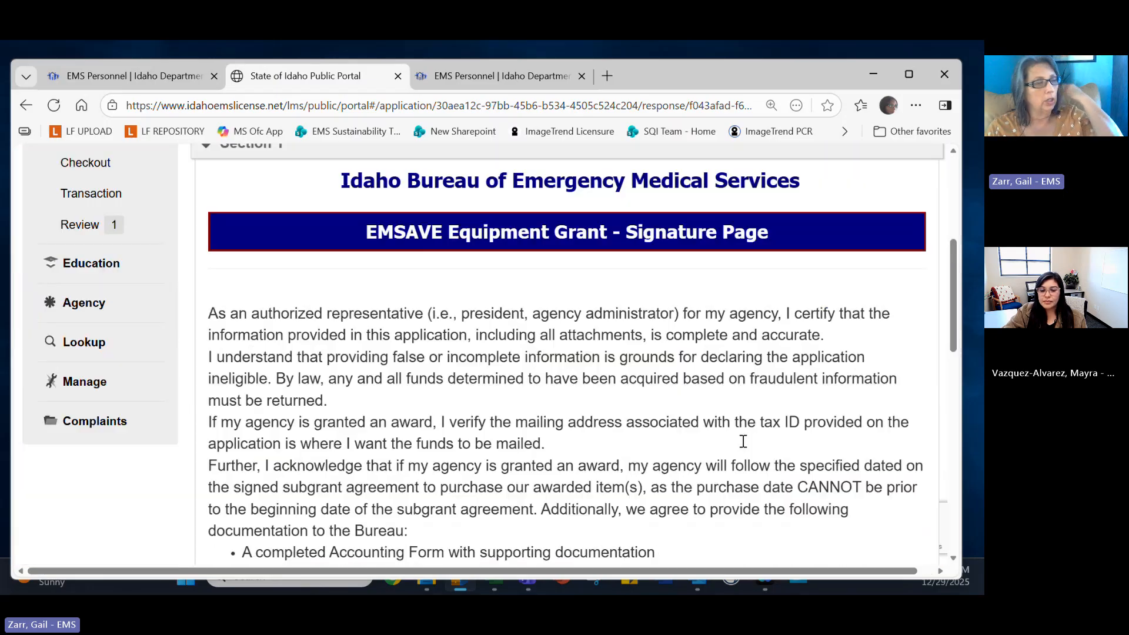
{"action": "scroll", "coordinate": [745, 447], "scroll_direction": "down", "scroll_amount": 8}
{"action": "left_click", "coordinate": [581, 406]}
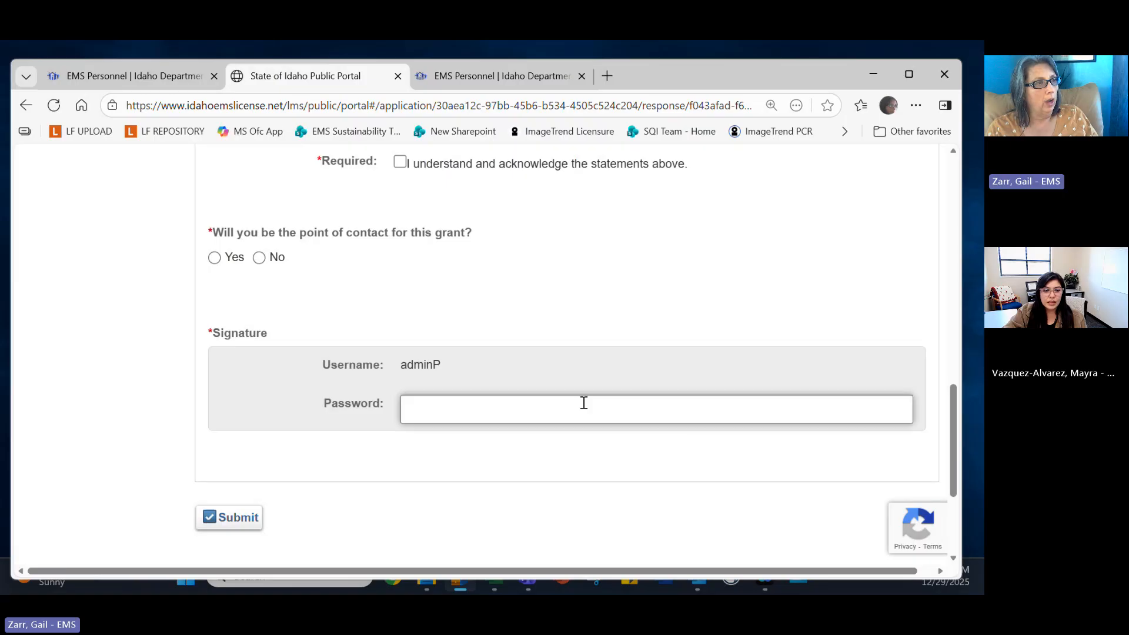
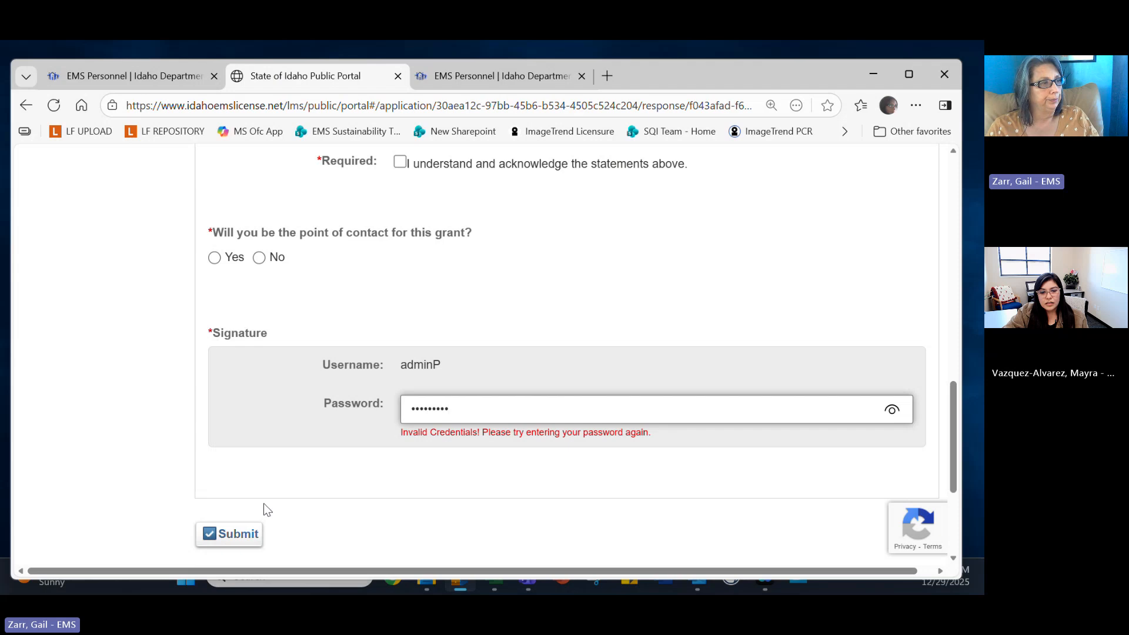
{"action": "left_click", "coordinate": [234, 535]}
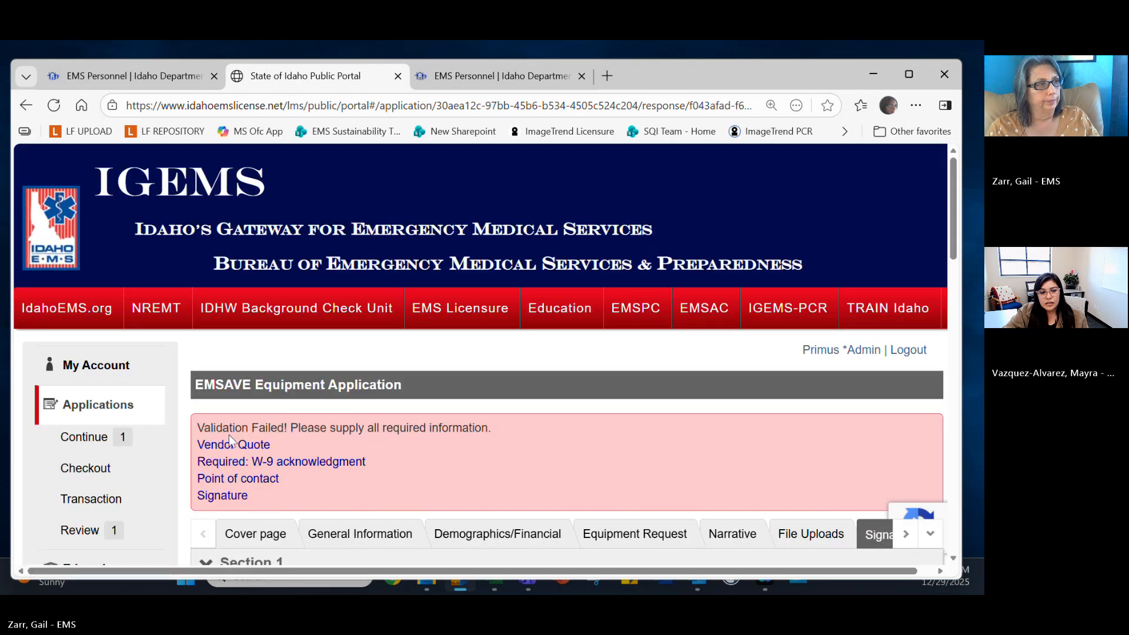
{"action": "scroll", "coordinate": [238, 383], "scroll_direction": "down", "scroll_amount": 1}
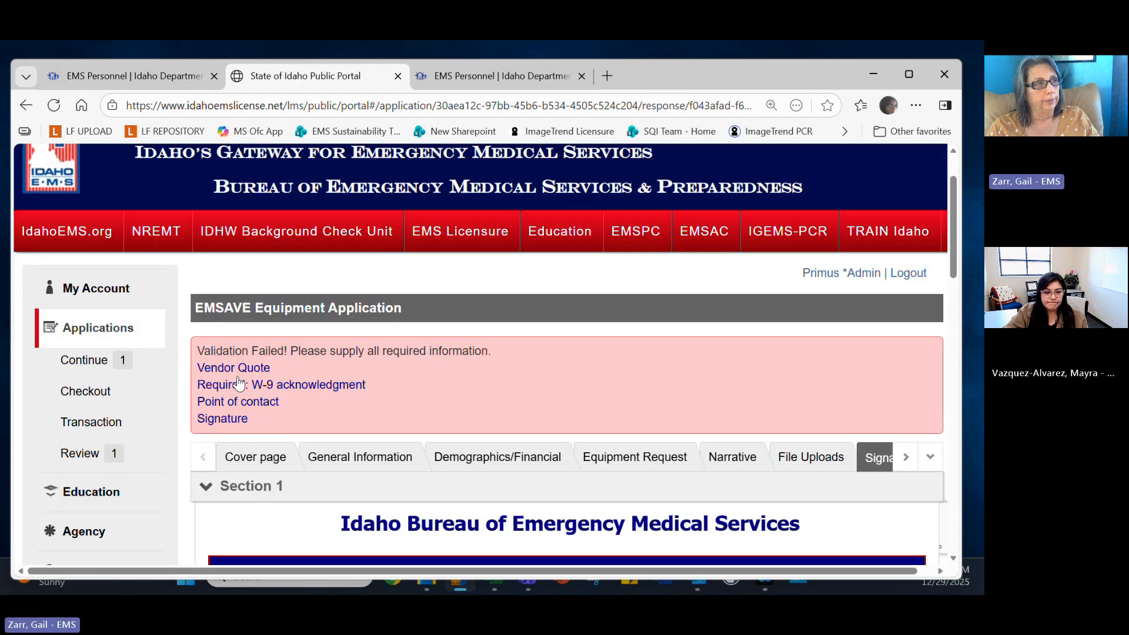
{"action": "left_click", "coordinate": [241, 368]}
{"action": "scroll", "coordinate": [442, 415], "scroll_direction": "down", "scroll_amount": 1}
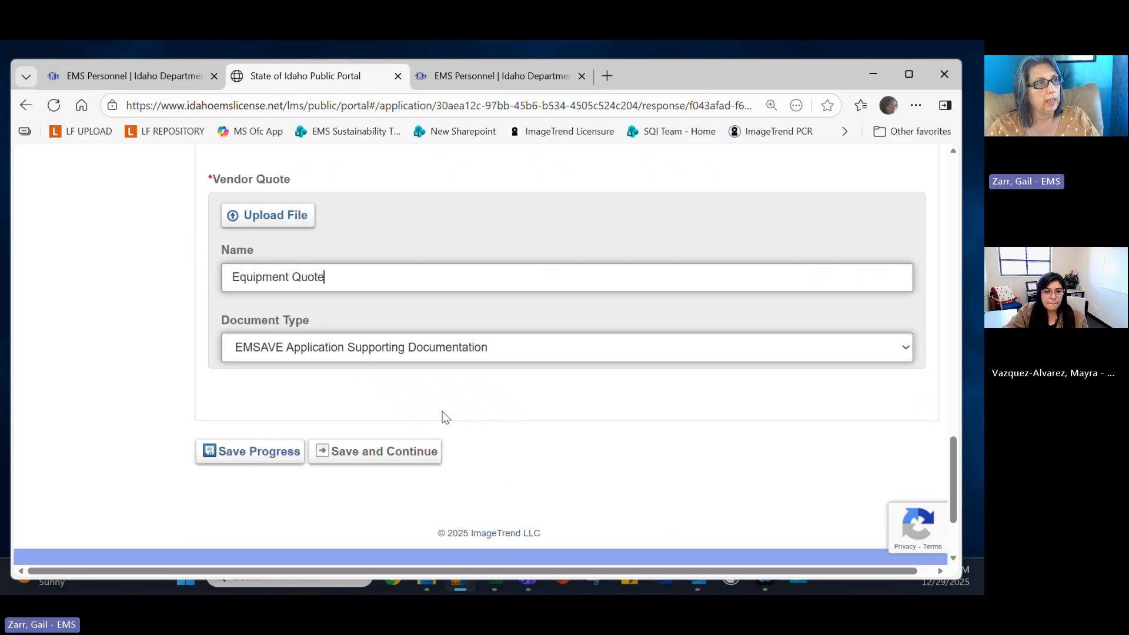
{"action": "scroll", "coordinate": [442, 411], "scroll_direction": "up", "scroll_amount": 2}
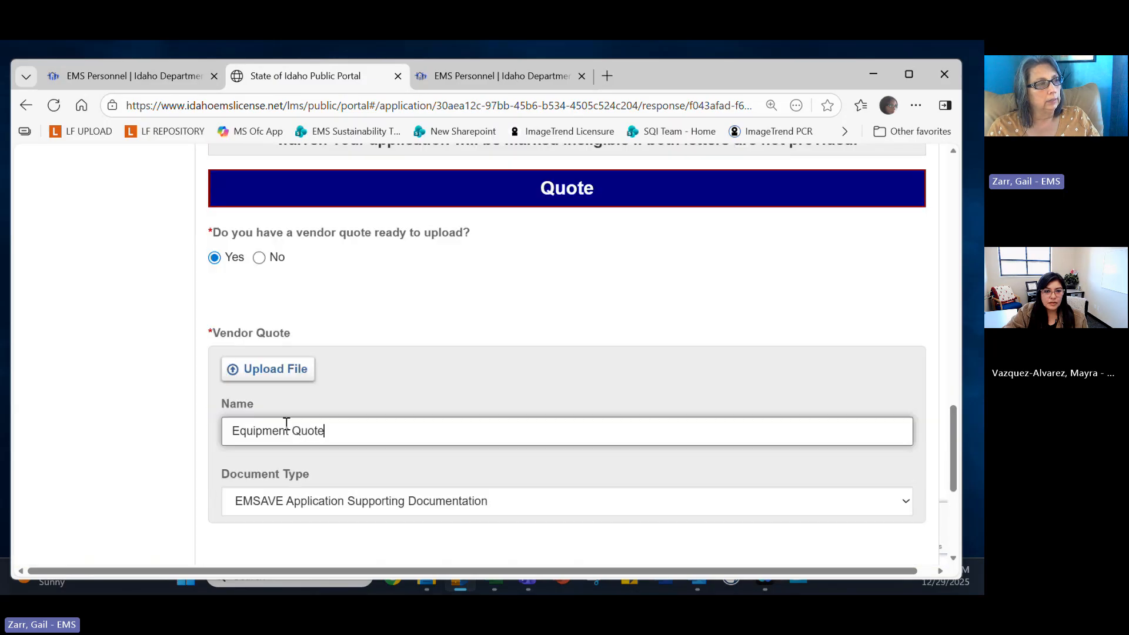
{"action": "scroll", "coordinate": [293, 365], "scroll_direction": "up", "scroll_amount": 10}
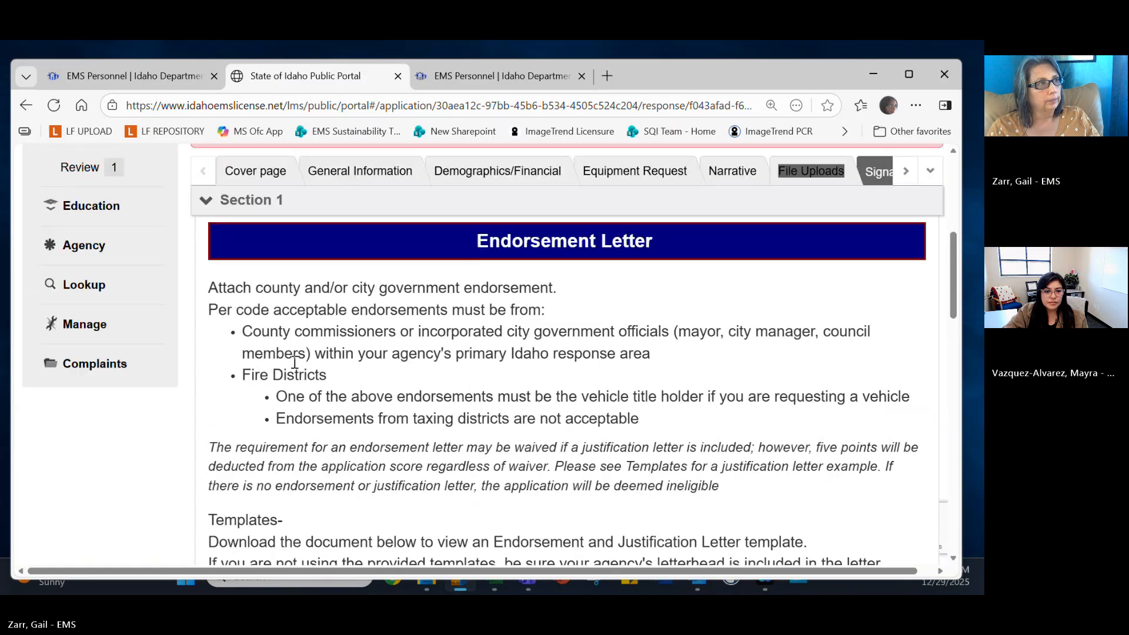
{"action": "scroll", "coordinate": [294, 364], "scroll_direction": "up", "scroll_amount": 3}
{"action": "left_click", "coordinate": [280, 329]}
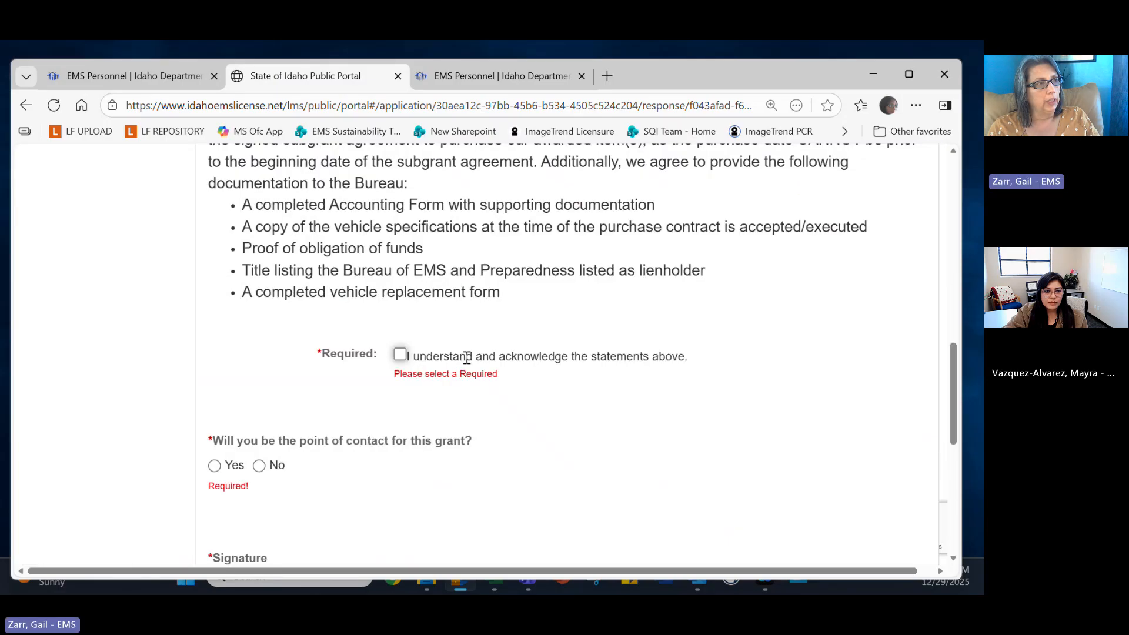
{"action": "scroll", "coordinate": [411, 370], "scroll_direction": "up", "scroll_amount": 7}
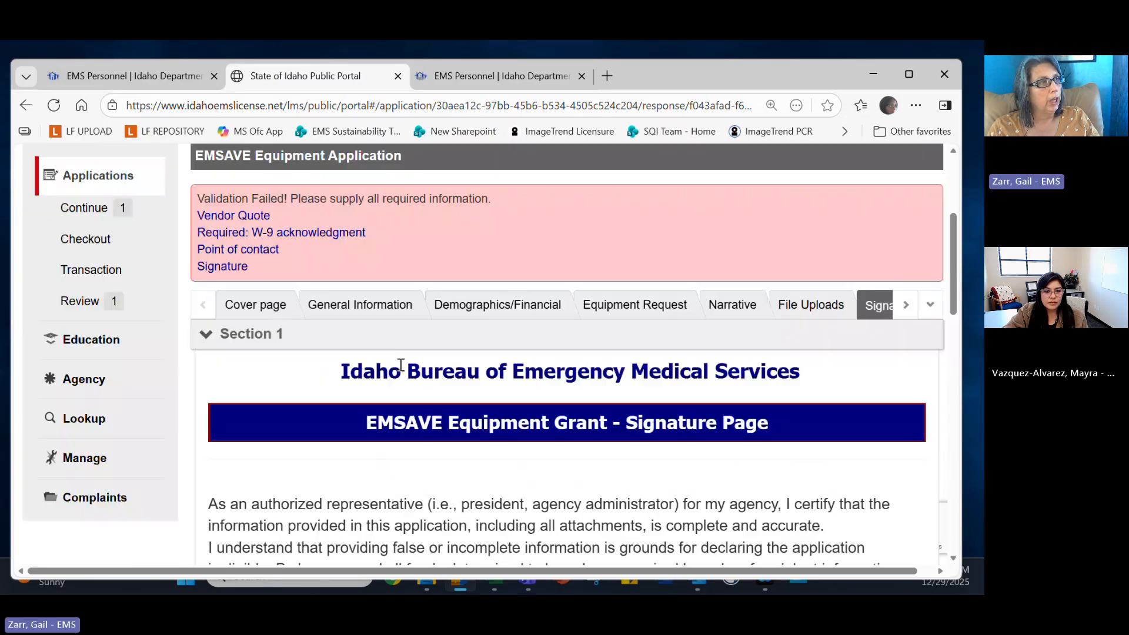
{"action": "scroll", "coordinate": [435, 411], "scroll_direction": "down", "scroll_amount": 3}
{"action": "scroll", "coordinate": [452, 465], "scroll_direction": "down", "scroll_amount": 3}
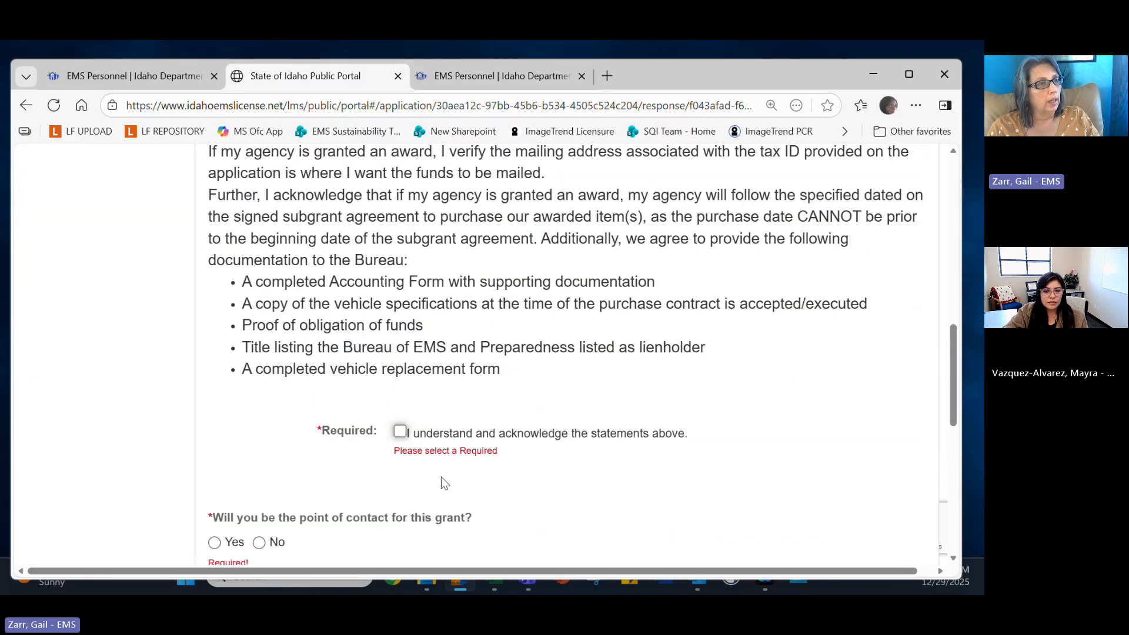
{"action": "scroll", "coordinate": [424, 461], "scroll_direction": "up", "scroll_amount": 8}
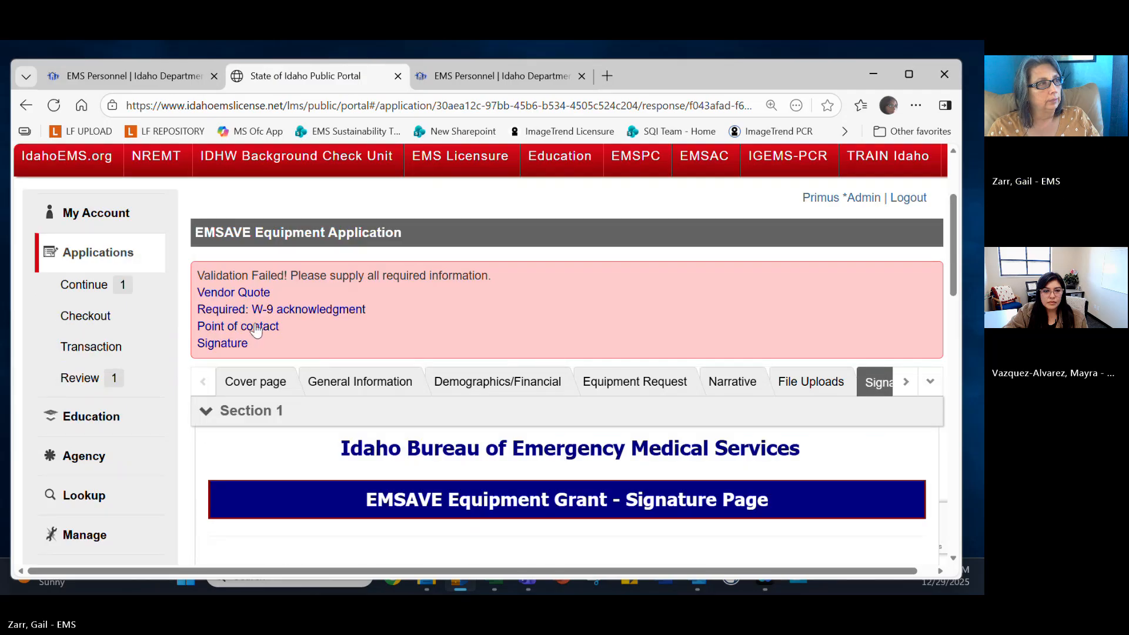
{"action": "scroll", "coordinate": [282, 341], "scroll_direction": "down", "scroll_amount": 10}
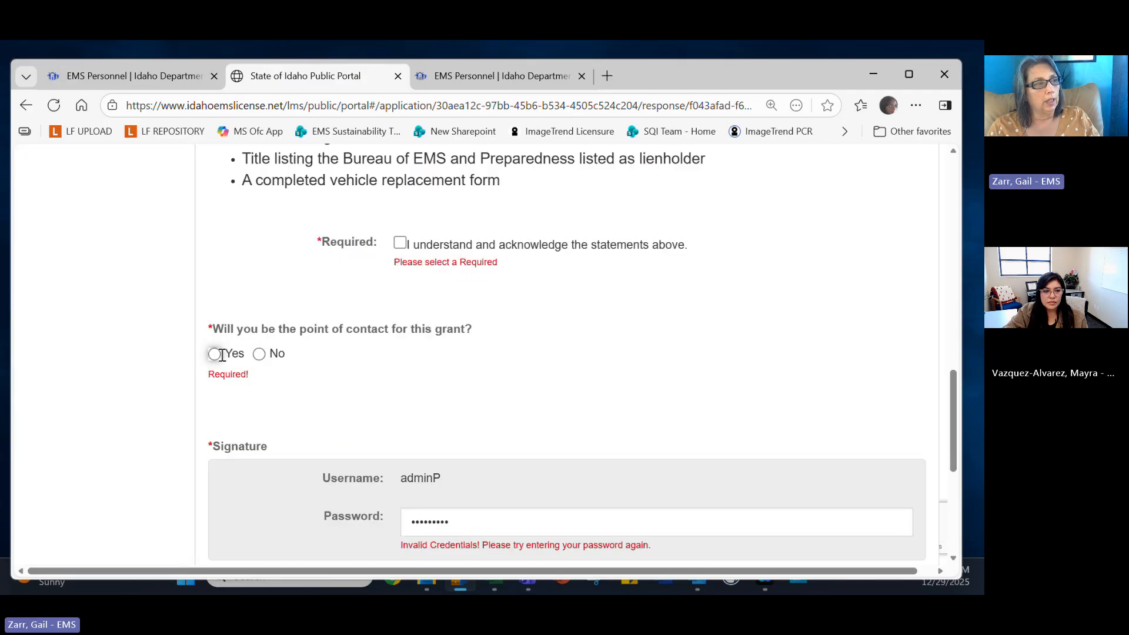
{"action": "scroll", "coordinate": [498, 381], "scroll_direction": "up", "scroll_amount": 5}
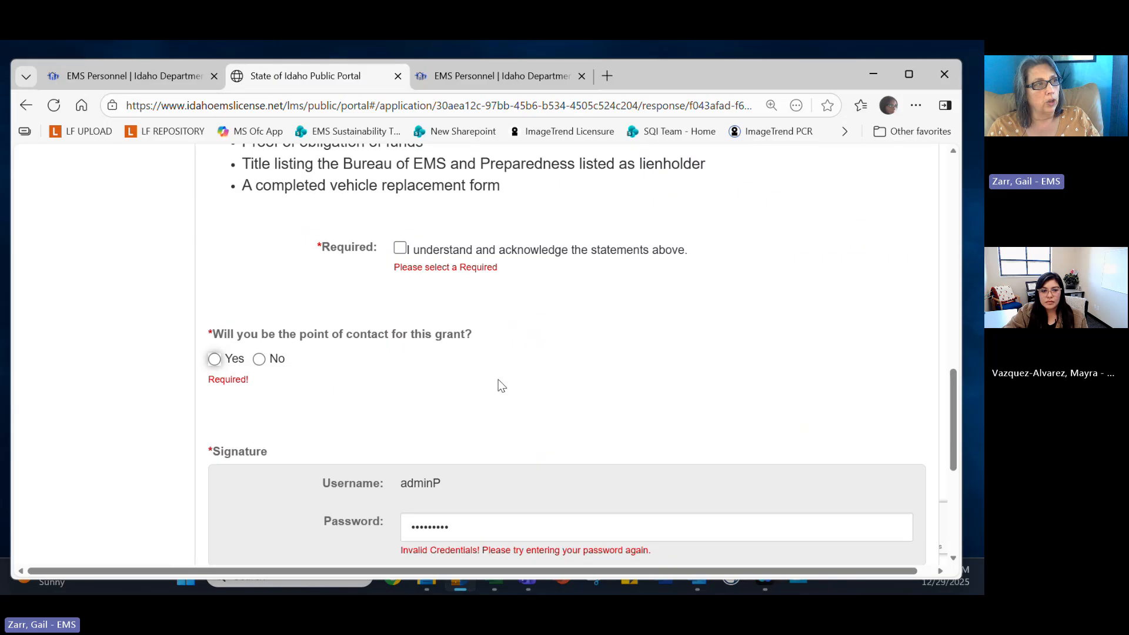
{"action": "scroll", "coordinate": [498, 386], "scroll_direction": "up", "scroll_amount": 6}
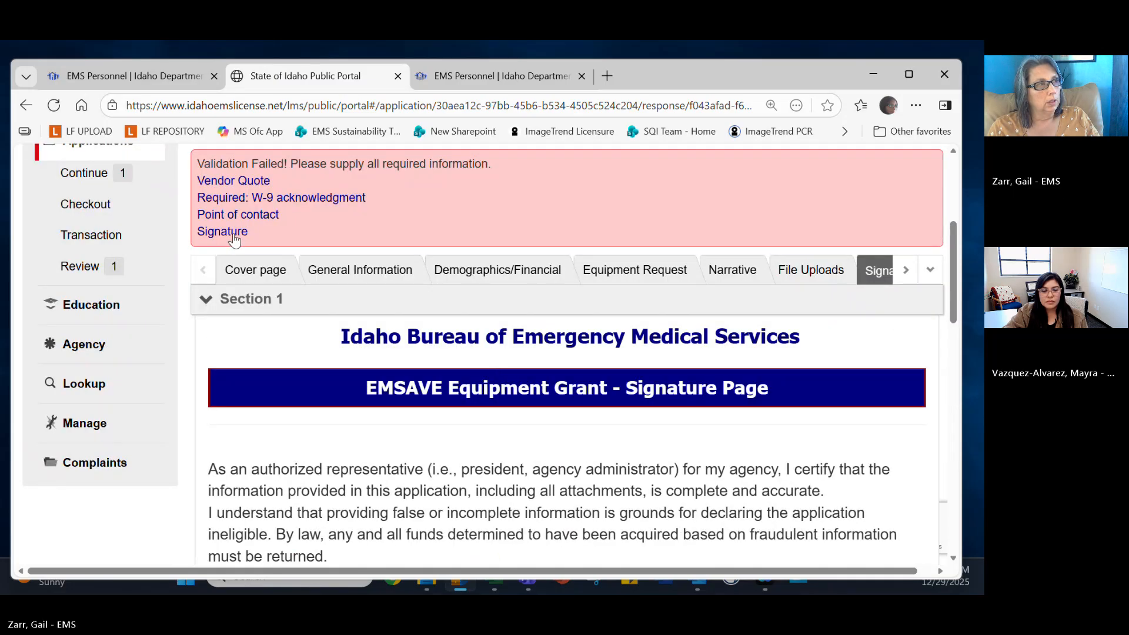
{"action": "scroll", "coordinate": [233, 240], "scroll_direction": "down", "scroll_amount": 15}
{"action": "scroll", "coordinate": [606, 464], "scroll_direction": "down", "scroll_amount": 3}
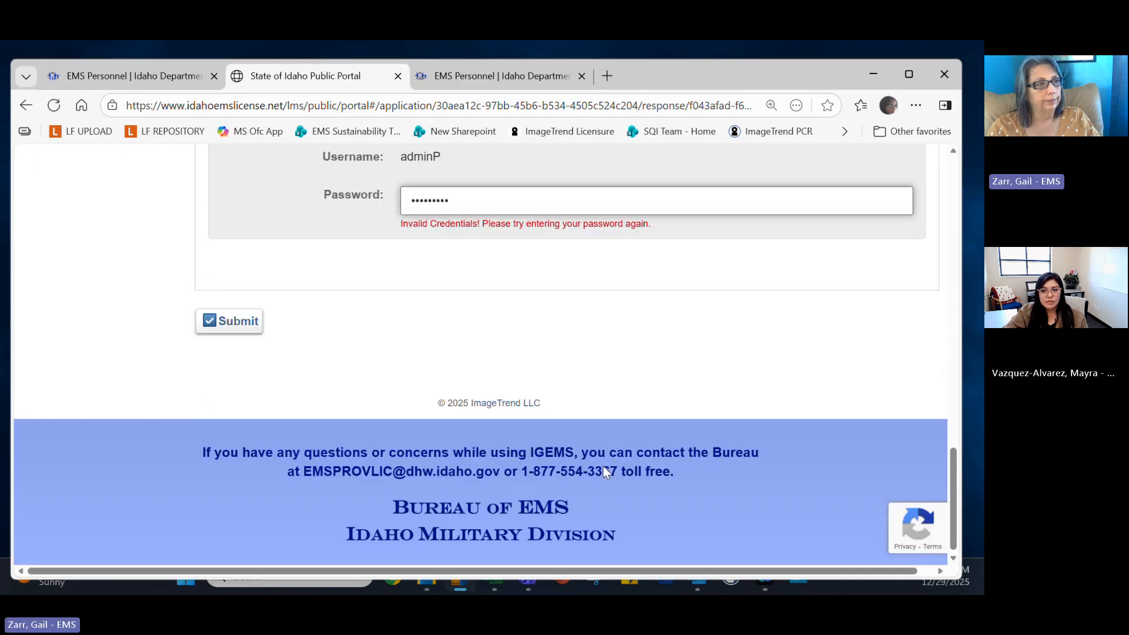
{"action": "scroll", "coordinate": [602, 465], "scroll_direction": "up", "scroll_amount": 15}
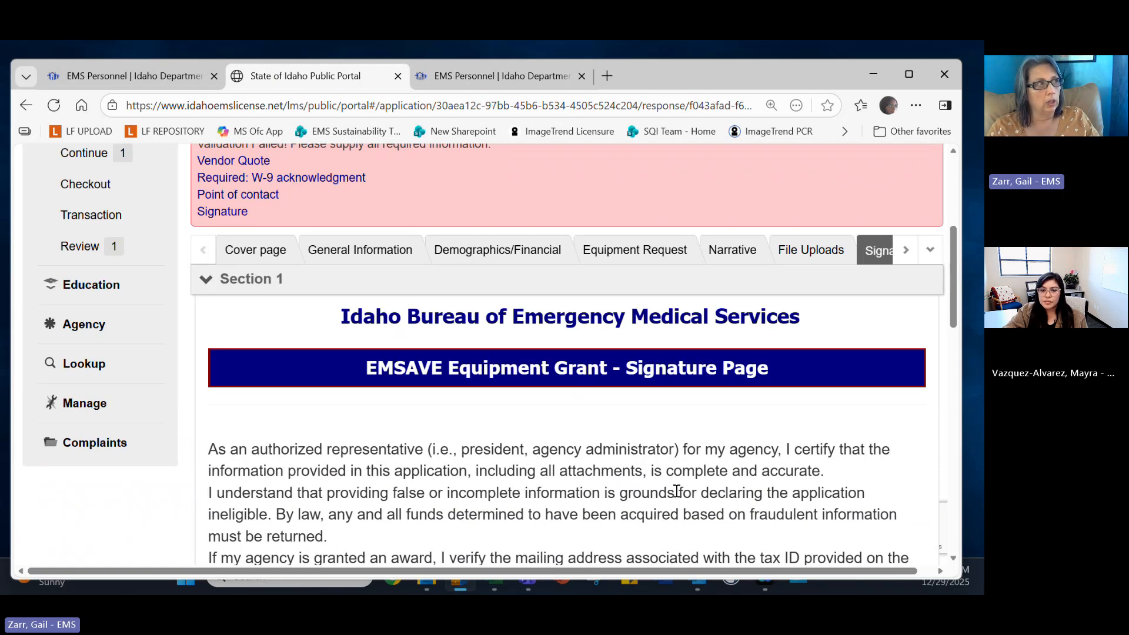
{"action": "scroll", "coordinate": [646, 443], "scroll_direction": "down", "scroll_amount": 15}
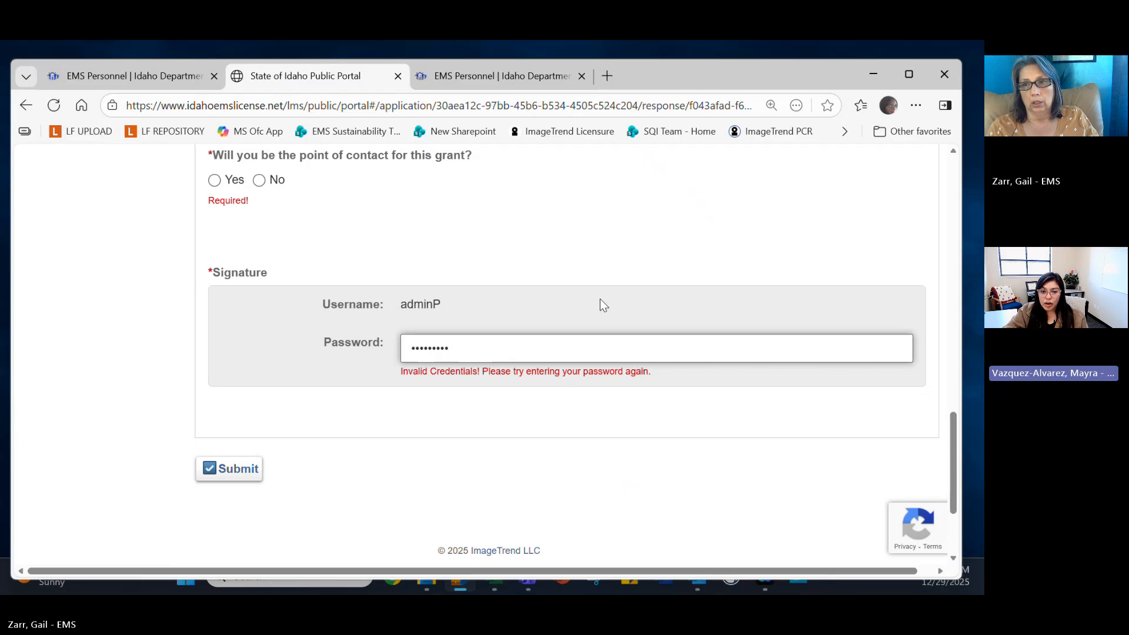
{"action": "scroll", "coordinate": [600, 299], "scroll_direction": "up", "scroll_amount": 4}
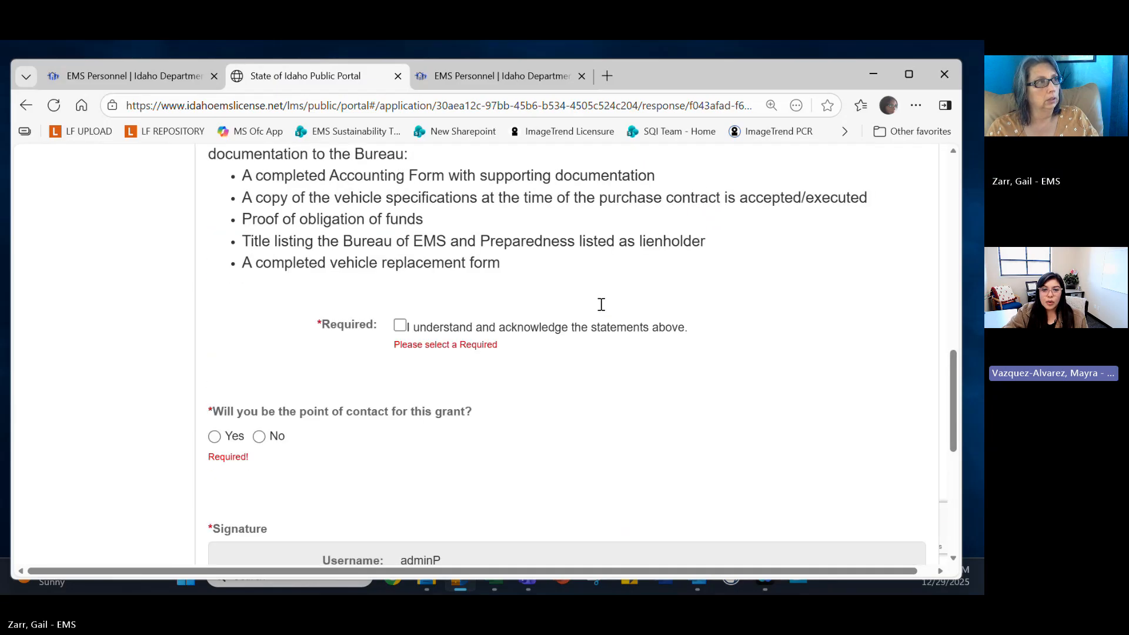
{"action": "scroll", "coordinate": [600, 305], "scroll_direction": "up", "scroll_amount": 10}
{"action": "scroll", "coordinate": [599, 304], "scroll_direction": "up", "scroll_amount": 1}
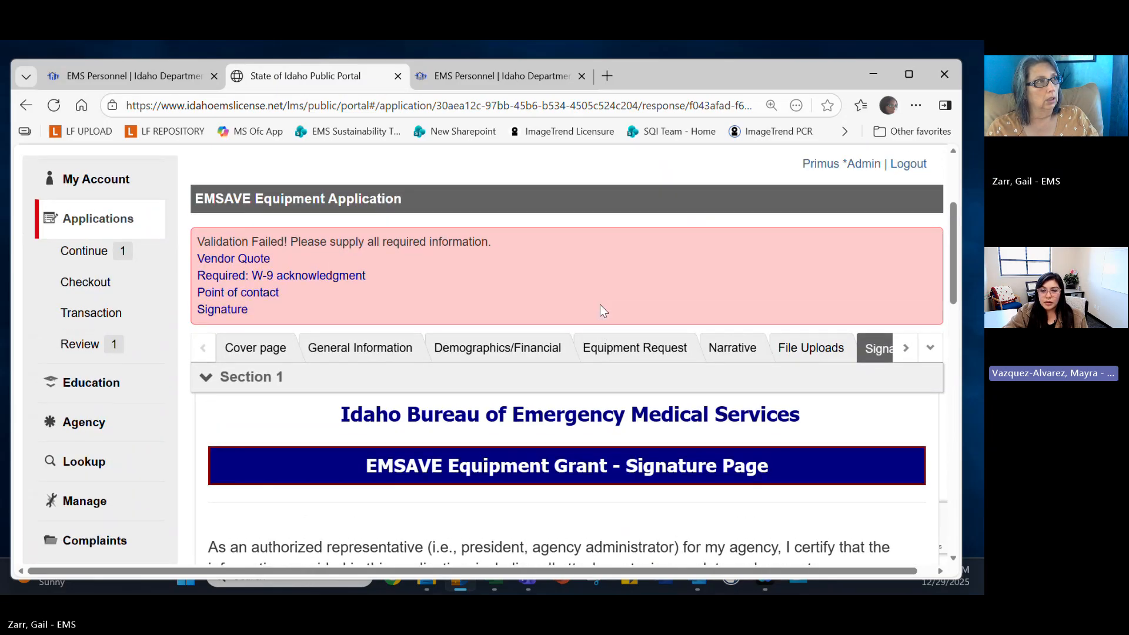
{"action": "scroll", "coordinate": [599, 304], "scroll_direction": "up", "scroll_amount": 2}
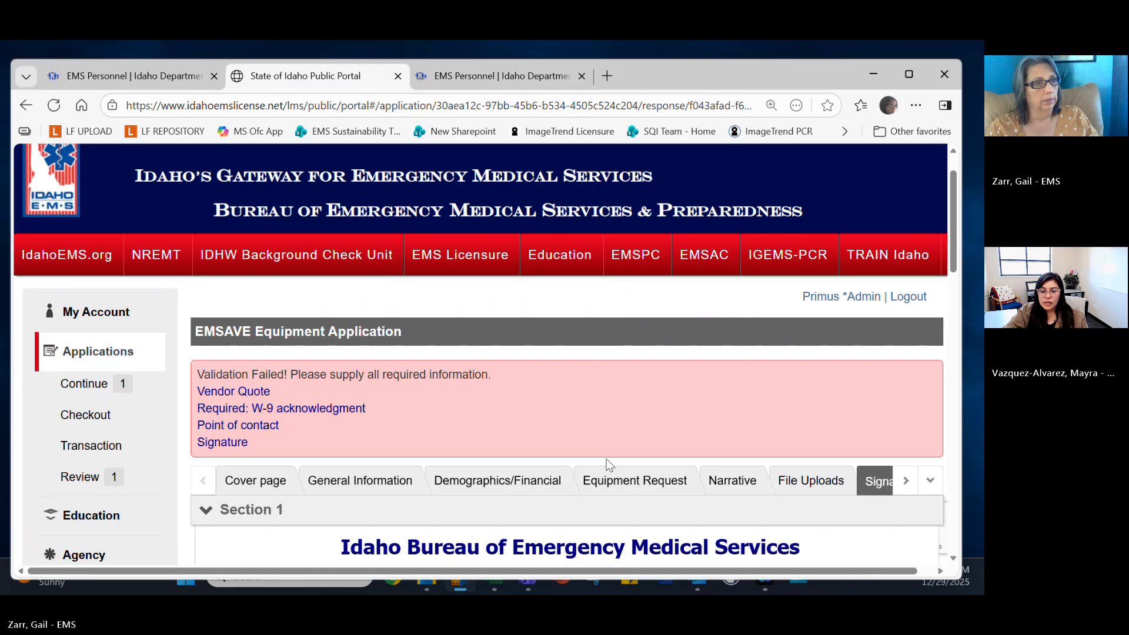
Check the File Uploads tab down to the Vendor Quote section and save the application's progress.
{"action": "left_click", "coordinate": [782, 488]}
{"action": "scroll", "coordinate": [782, 491], "scroll_direction": "down", "scroll_amount": 8}
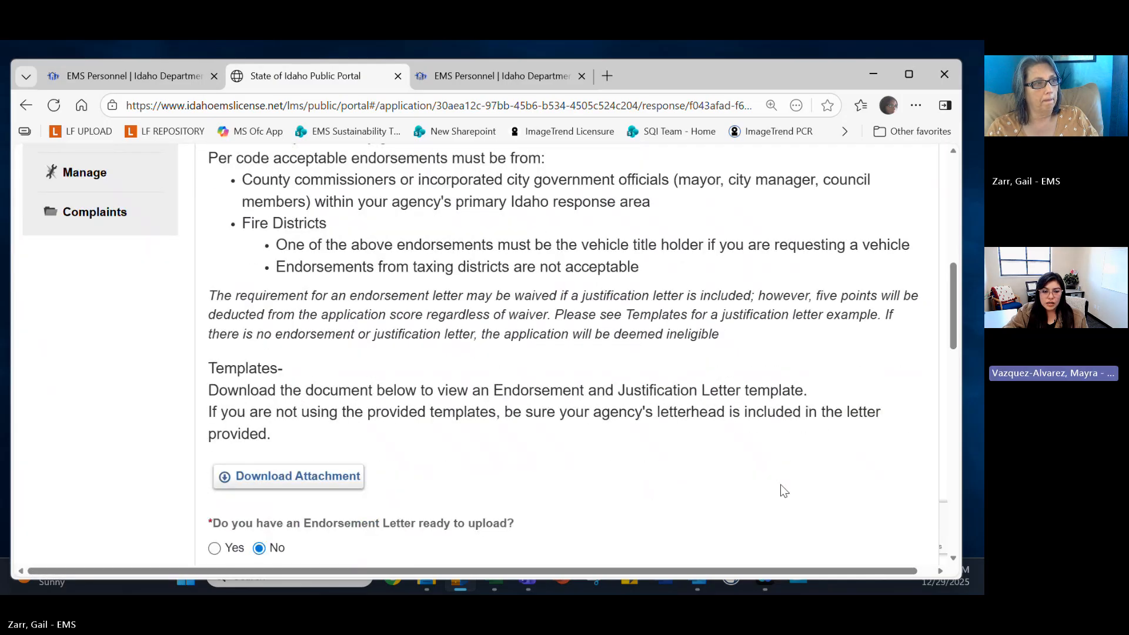
{"action": "scroll", "coordinate": [784, 491], "scroll_direction": "down", "scroll_amount": 6}
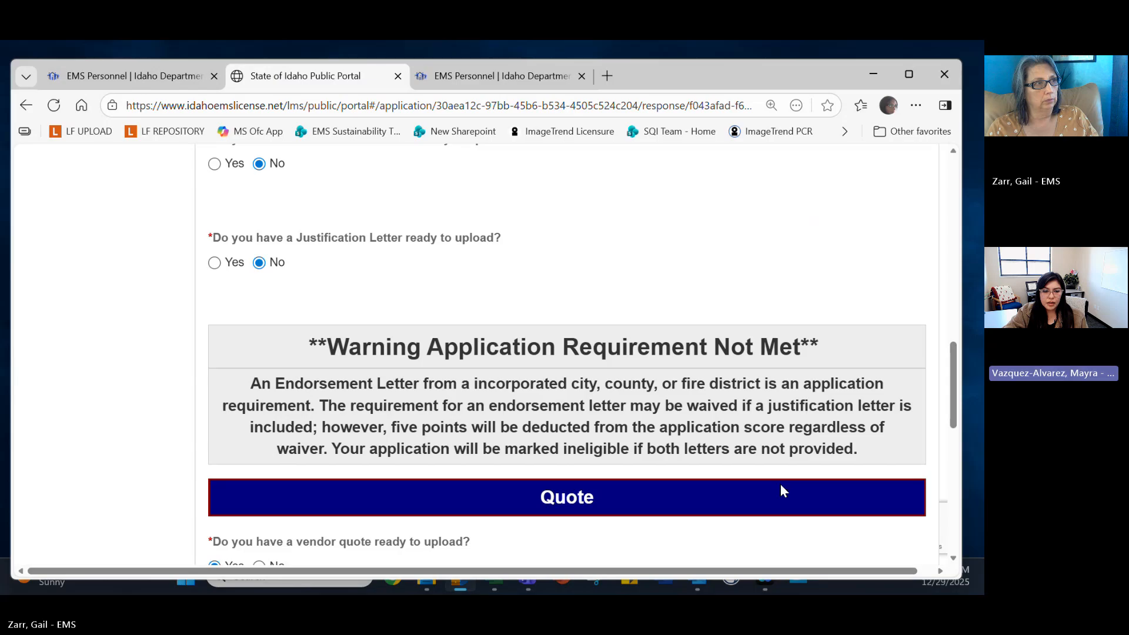
{"action": "scroll", "coordinate": [780, 485], "scroll_direction": "down", "scroll_amount": 6}
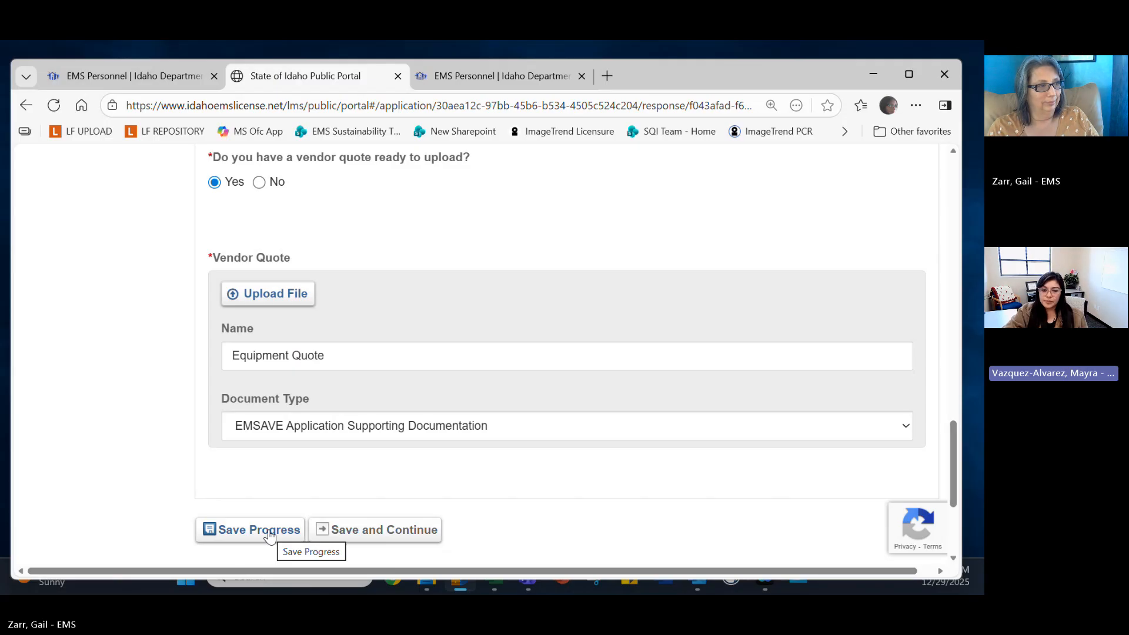
{"action": "left_click", "coordinate": [269, 534]}
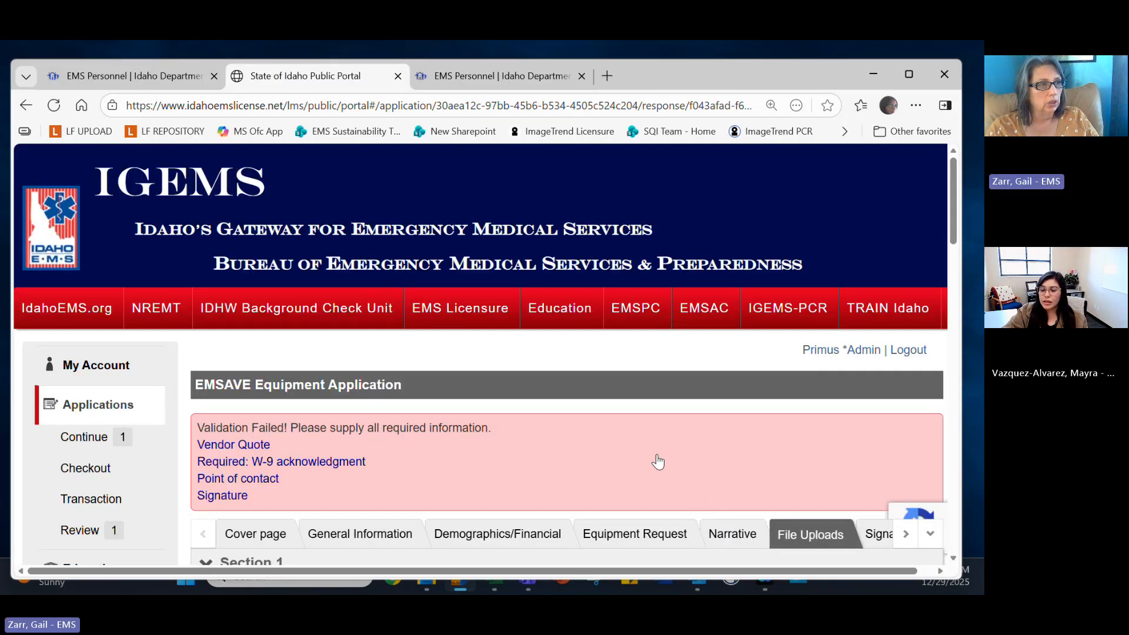
{"action": "scroll", "coordinate": [657, 465], "scroll_direction": "down", "scroll_amount": 2}
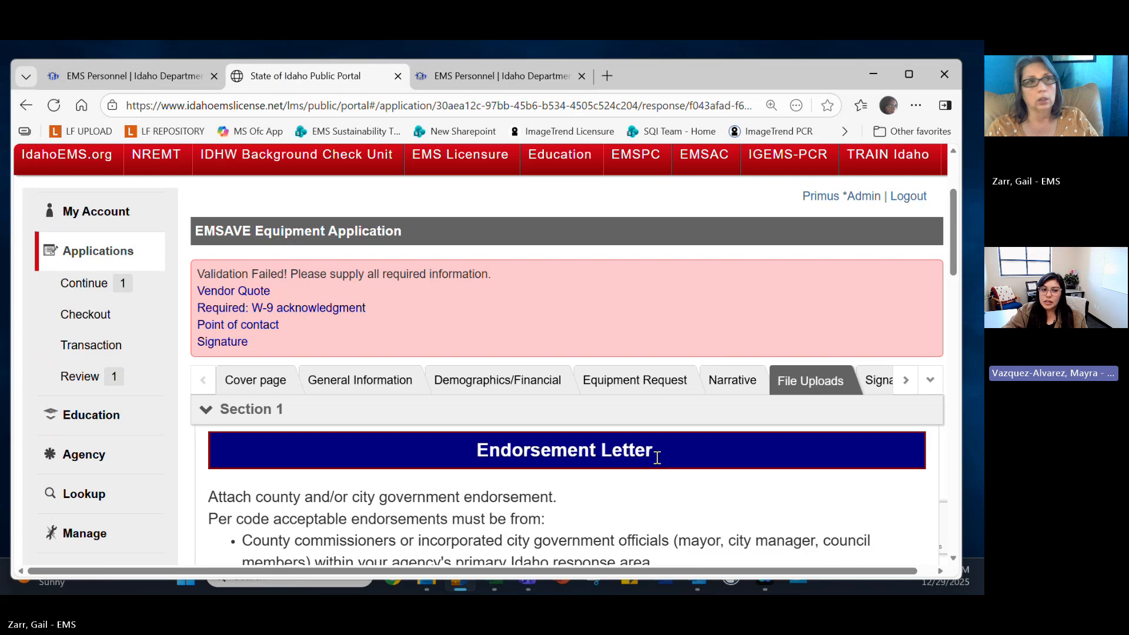
{"action": "scroll", "coordinate": [657, 457], "scroll_direction": "up", "scroll_amount": 2}
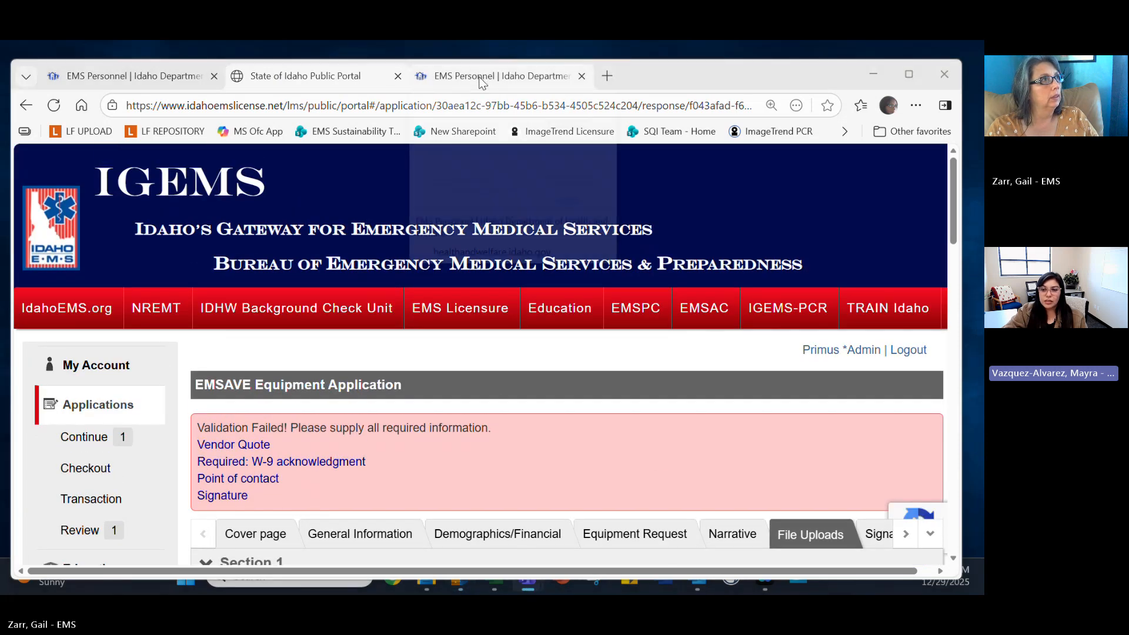
Bring up the first EMS Personnel browser tab instead of the IGEMS EMSAVE application.
{"action": "left_click", "coordinate": [181, 68]}
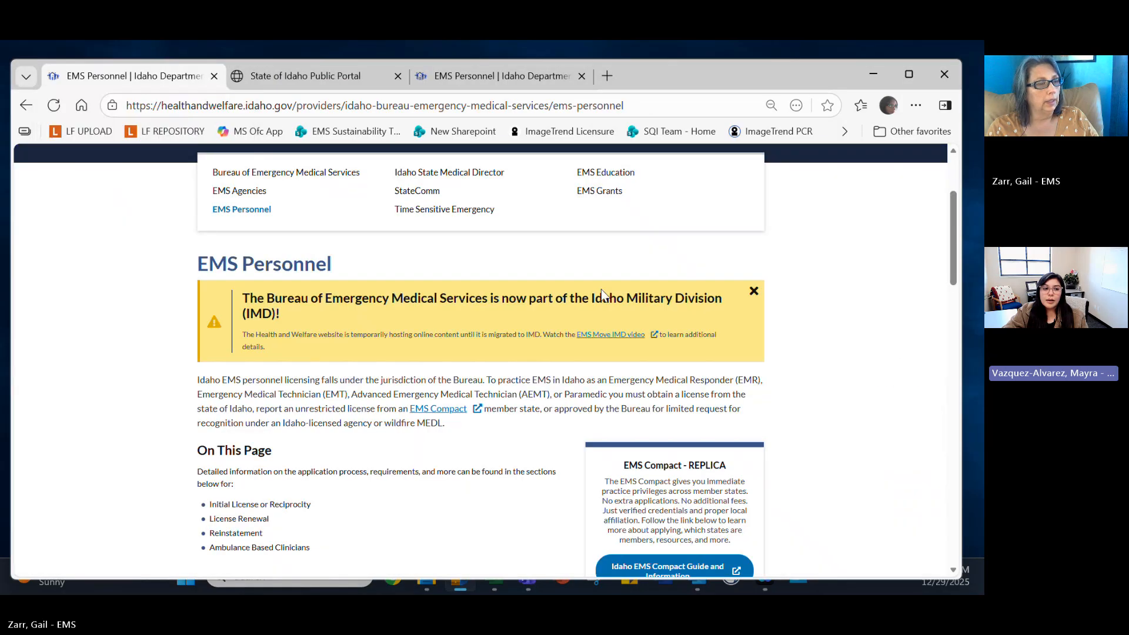
{"action": "scroll", "coordinate": [651, 323], "scroll_direction": "down", "scroll_amount": 4}
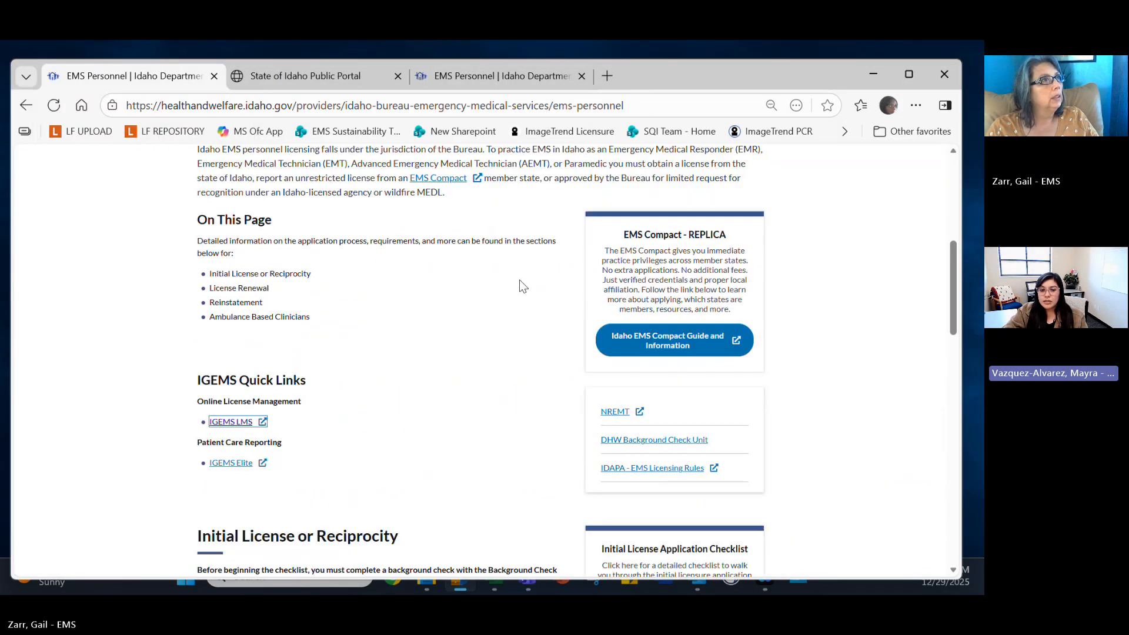
{"action": "scroll", "coordinate": [540, 278], "scroll_direction": "up", "scroll_amount": 1}
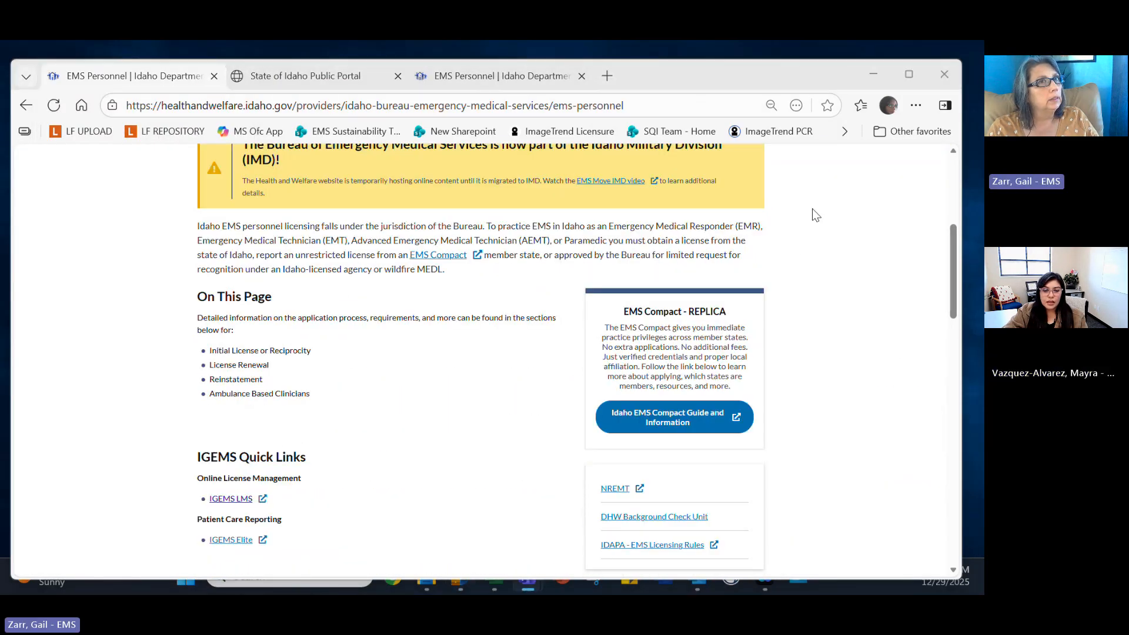
Switch to the third EMS Personnel tab and return to the top of the page.
{"action": "left_click_drag", "start_coordinate": [589, 90], "coordinate": [585, 124]}
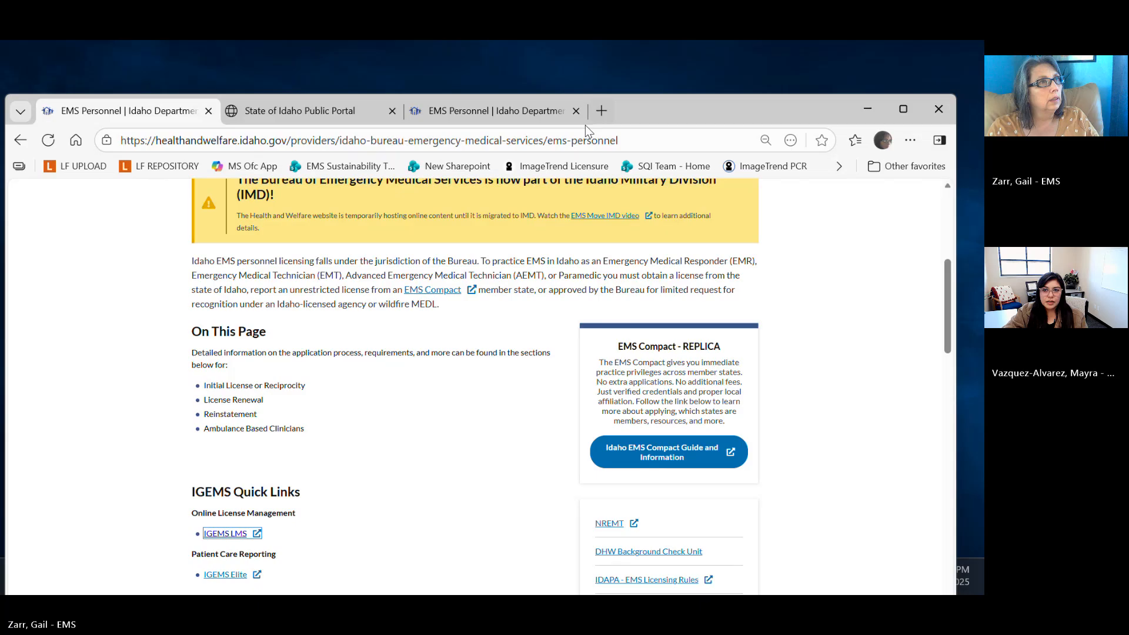
{"action": "left_click", "coordinate": [487, 107]}
{"action": "scroll", "coordinate": [445, 313], "scroll_direction": "up", "scroll_amount": 1}
{"action": "scroll", "coordinate": [446, 313], "scroll_direction": "up", "scroll_amount": 4}
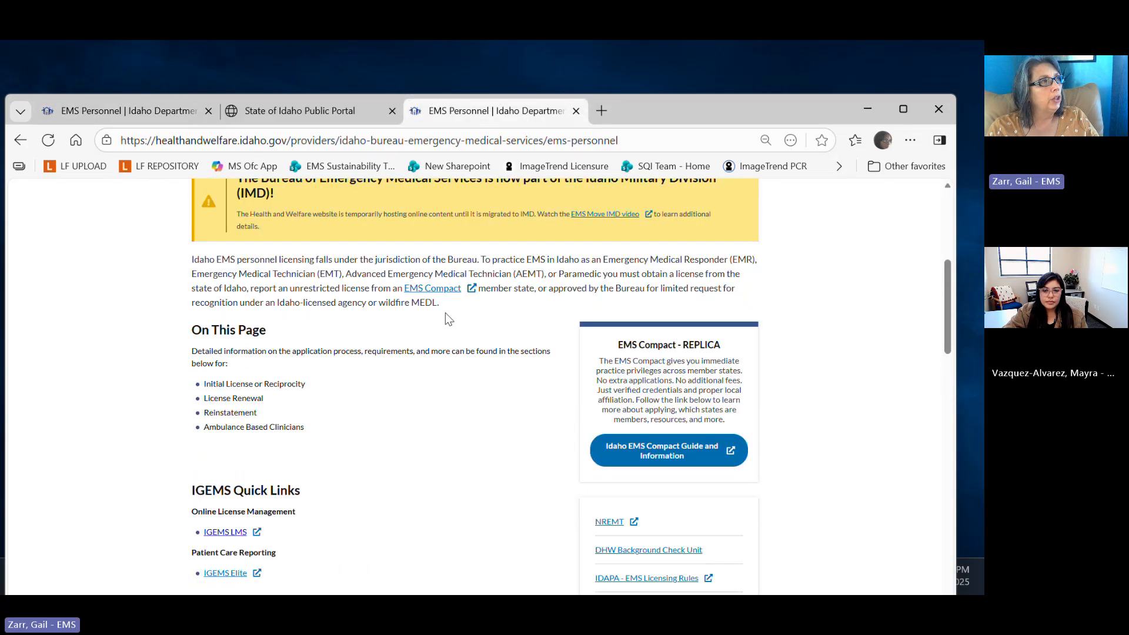
{"action": "scroll", "coordinate": [292, 329], "scroll_direction": "down", "scroll_amount": 2}
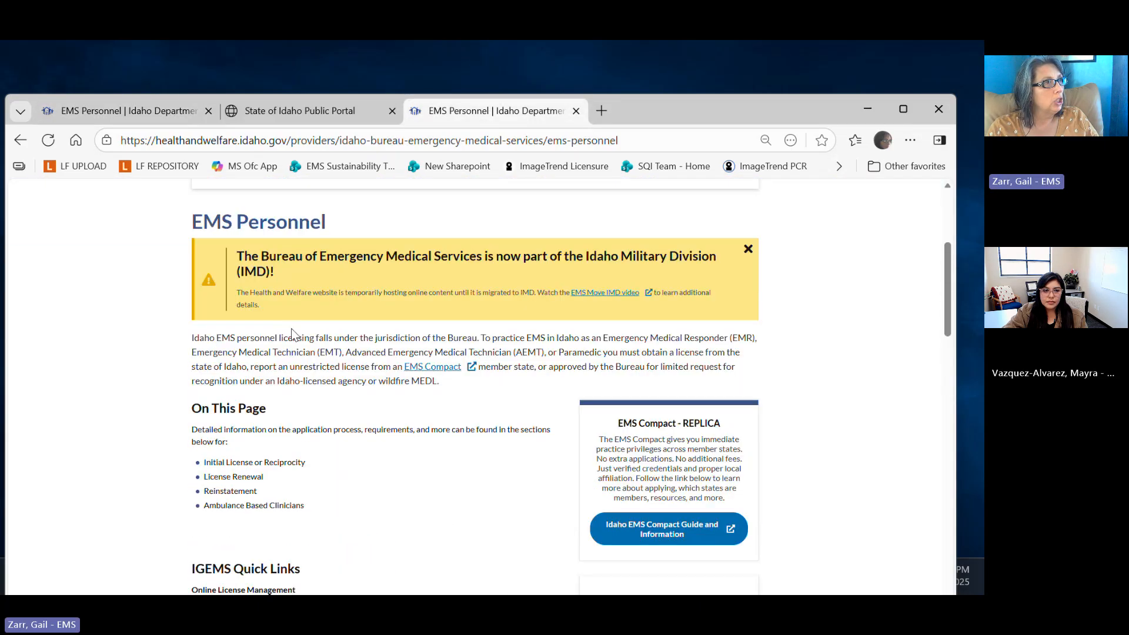
{"action": "scroll", "coordinate": [292, 329], "scroll_direction": "up", "scroll_amount": 1}
Open the EMS Grants page and bring its Subgrant Webinars table of five 2026 sessions into view.
{"action": "left_click", "coordinate": [593, 226]}
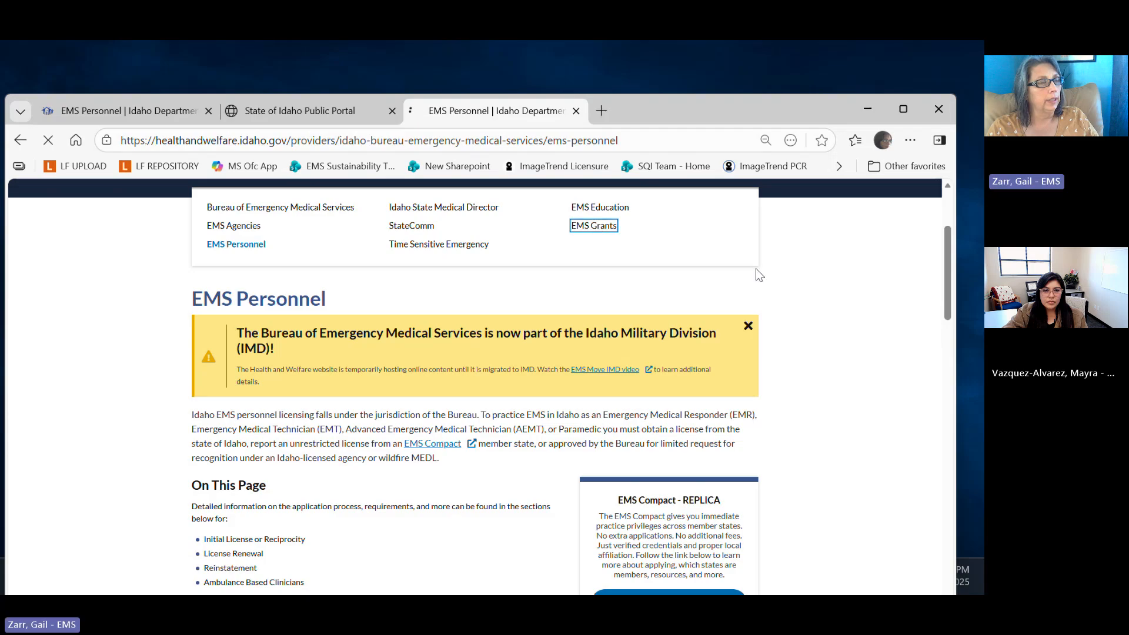
{"action": "scroll", "coordinate": [817, 344], "scroll_direction": "down", "scroll_amount": 2}
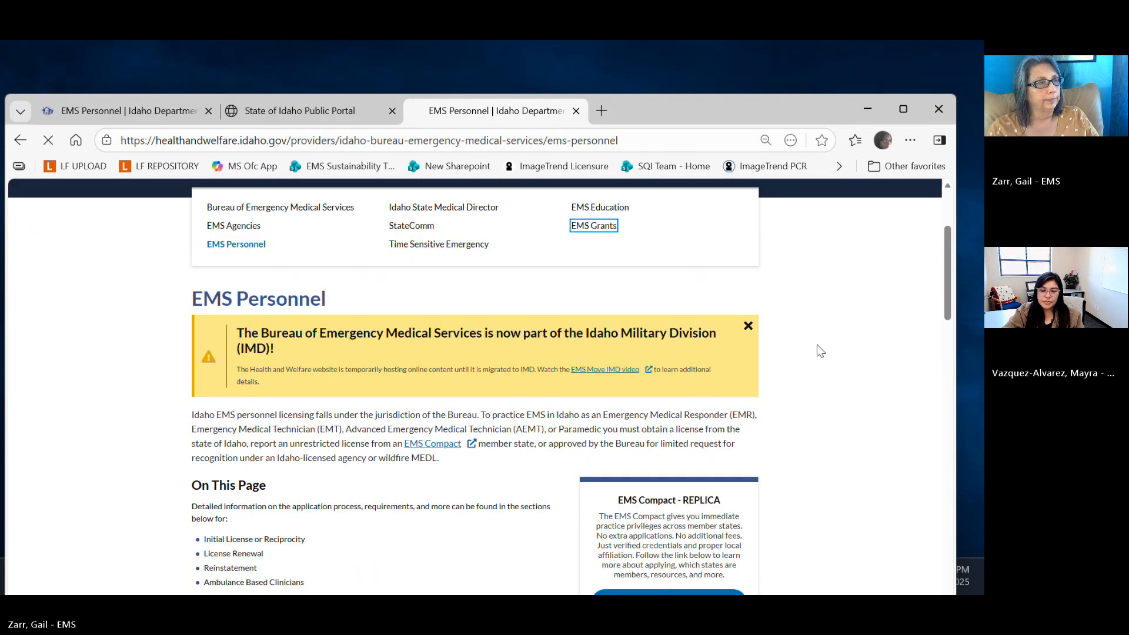
{"action": "scroll", "coordinate": [820, 351], "scroll_direction": "down", "scroll_amount": 9}
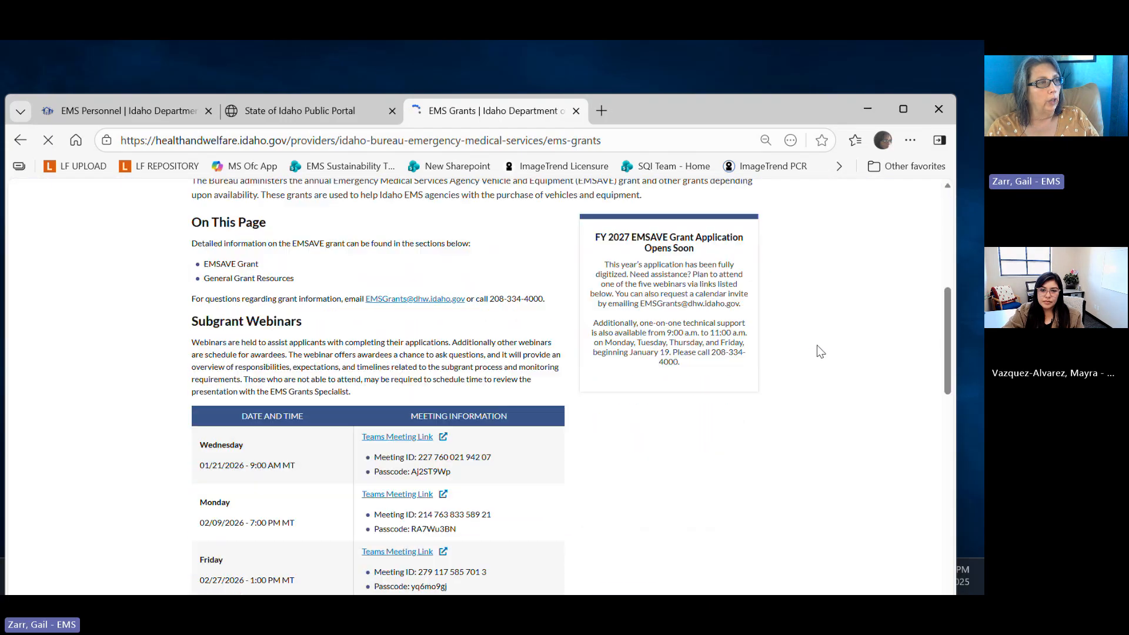
{"action": "scroll", "coordinate": [820, 351], "scroll_direction": "down", "scroll_amount": 1}
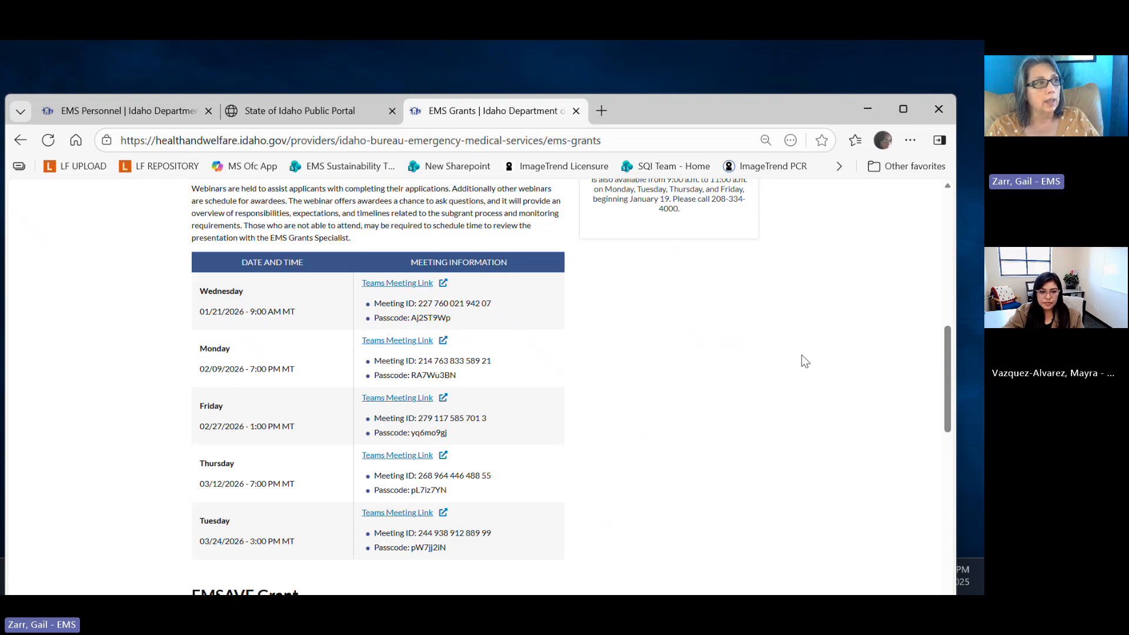
{"action": "scroll", "coordinate": [803, 359], "scroll_direction": "up", "scroll_amount": 1}
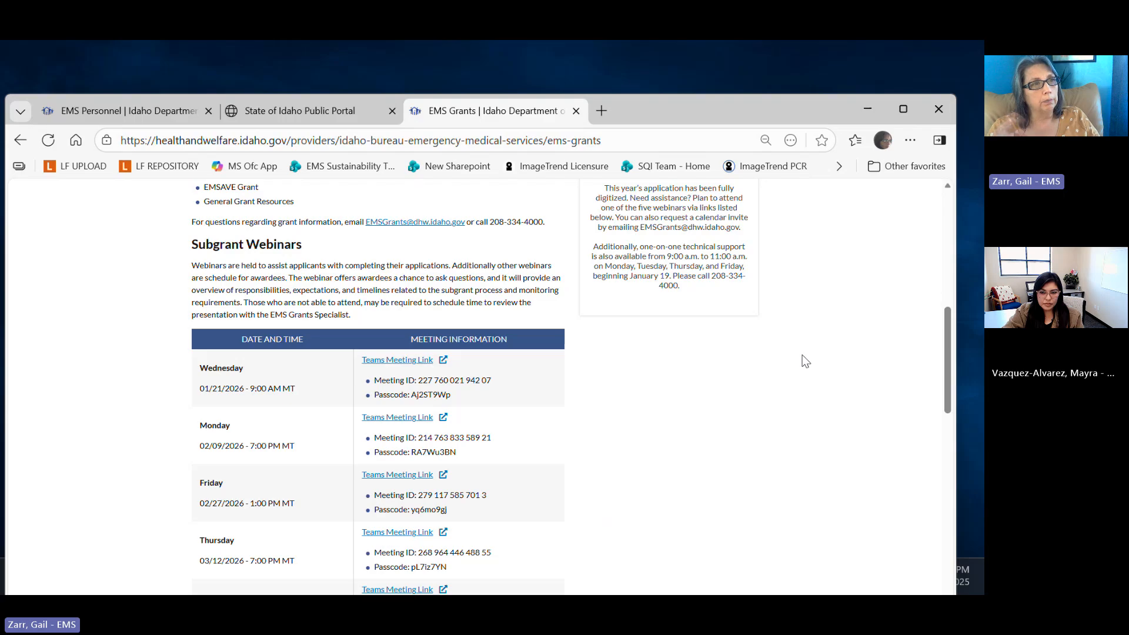